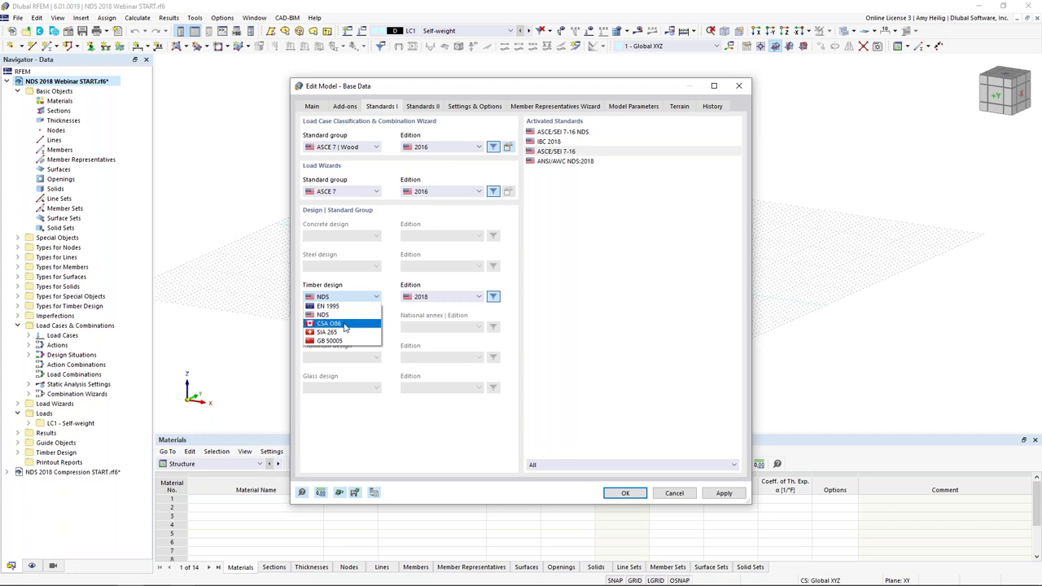
Step: Review the available timber design and load combination standards, including the creep factor setting for ASCE 7 | Wood 2016
click(397, 318)
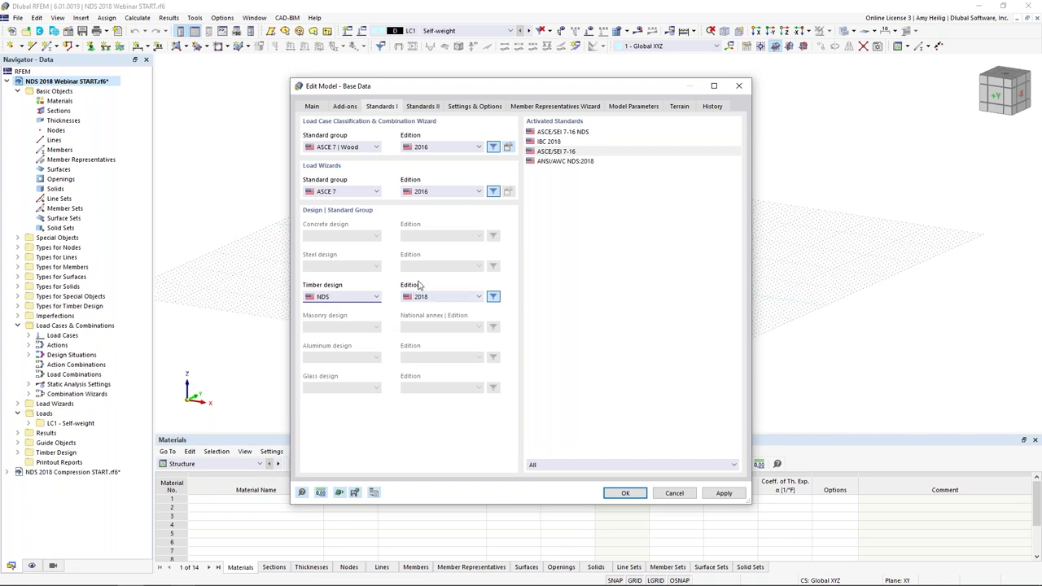
click(361, 149)
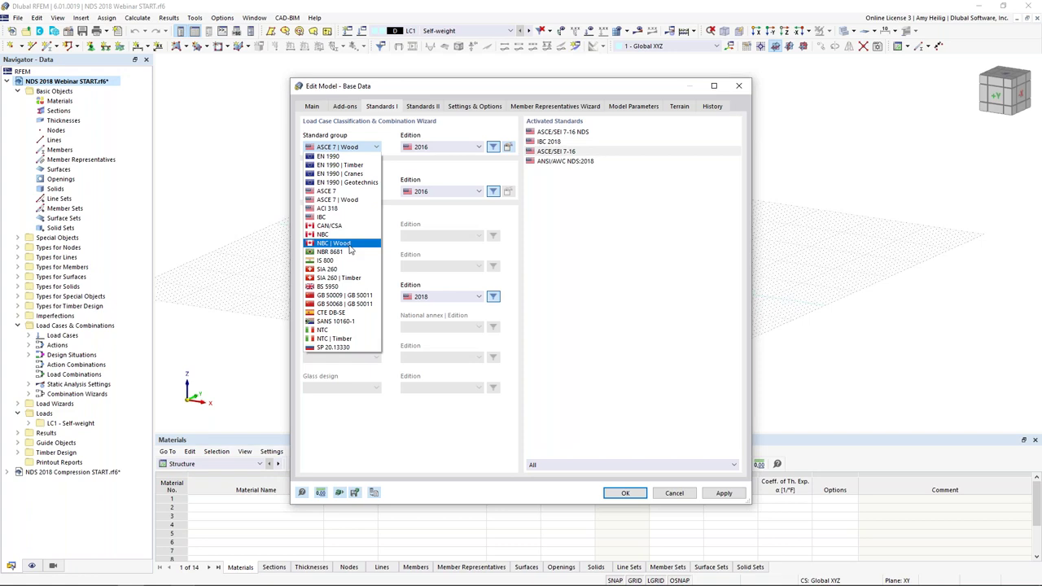
click(444, 176)
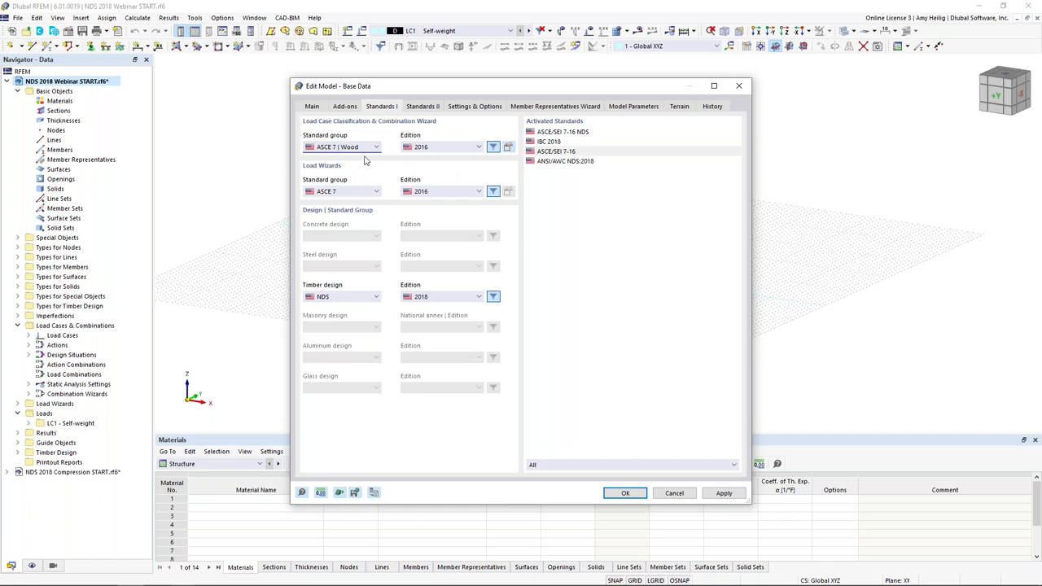
click(507, 147)
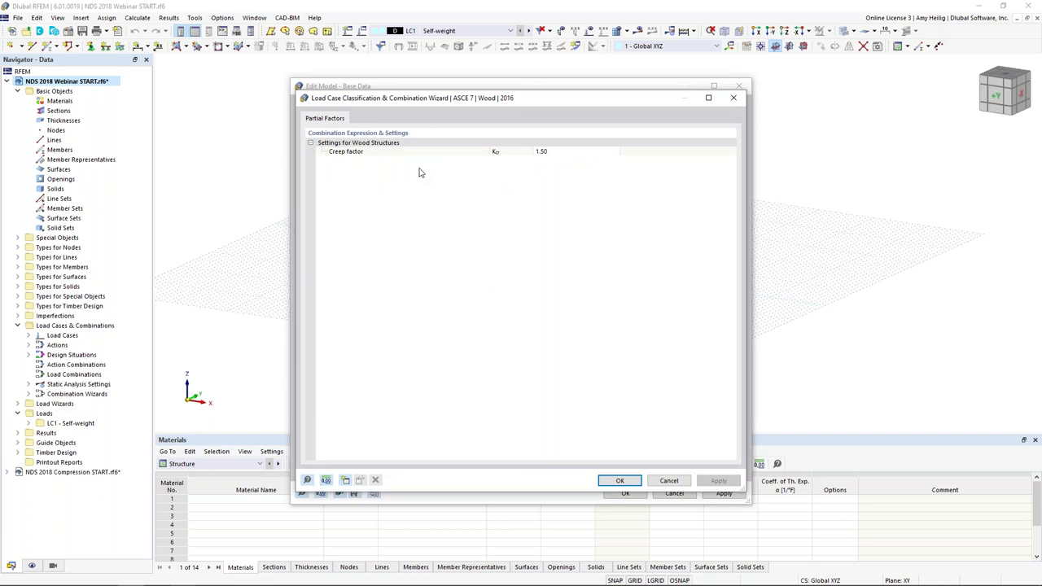
click(668, 480)
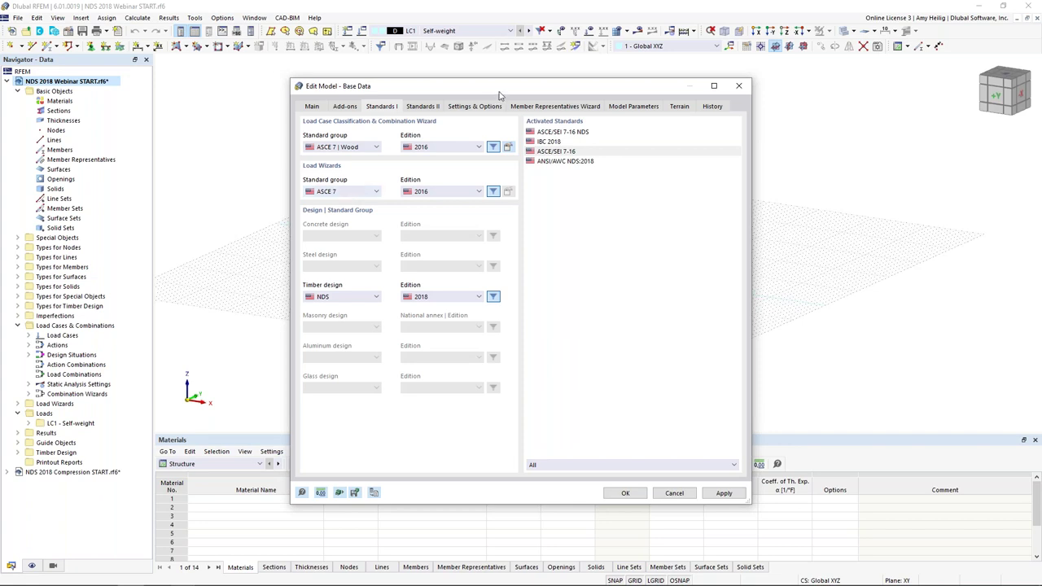
Step: Review the model's general settings and options, the member representatives properties and the model parameters
click(475, 107)
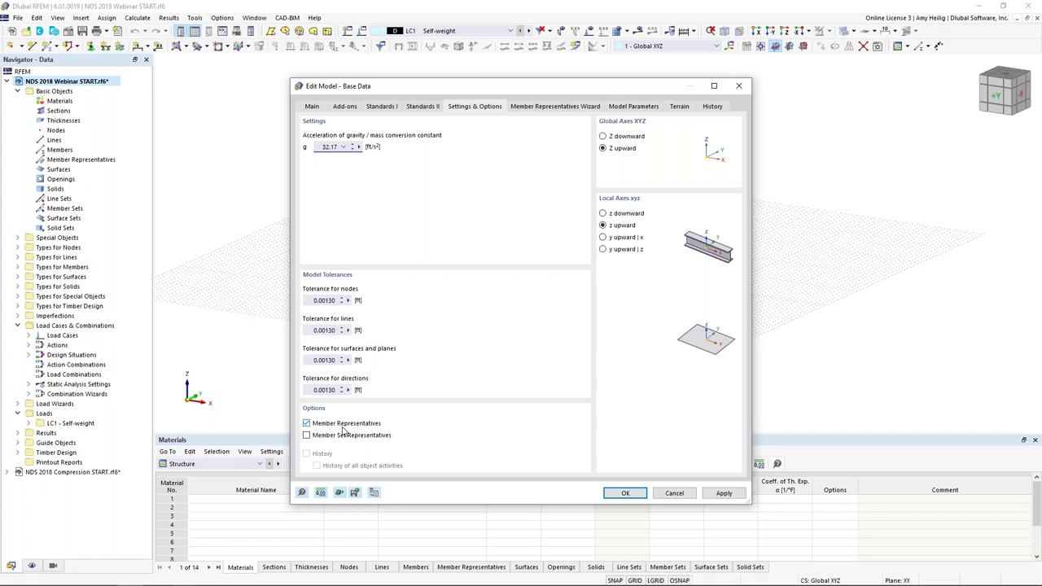
click(558, 106)
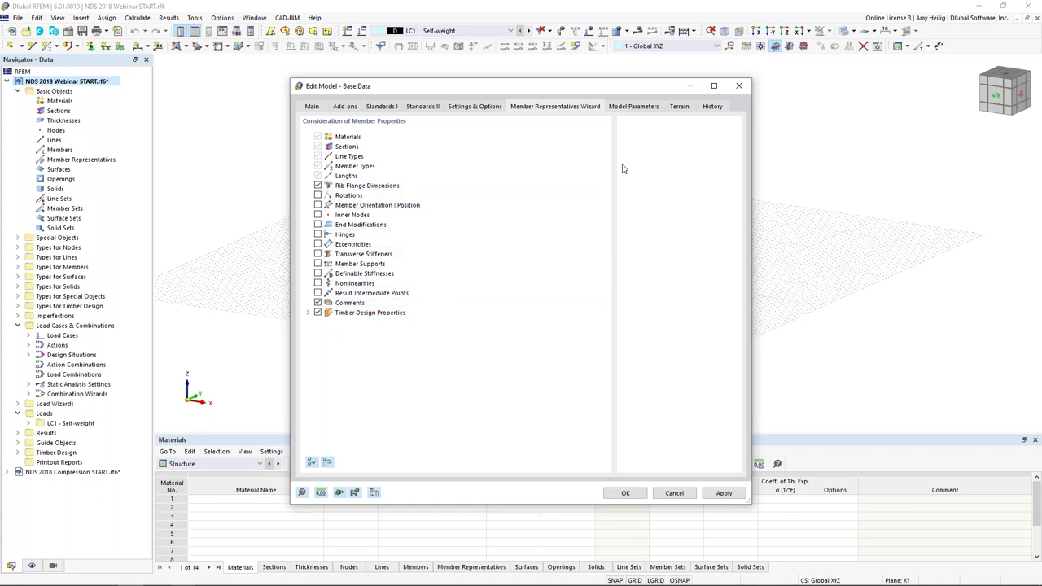
click(648, 109)
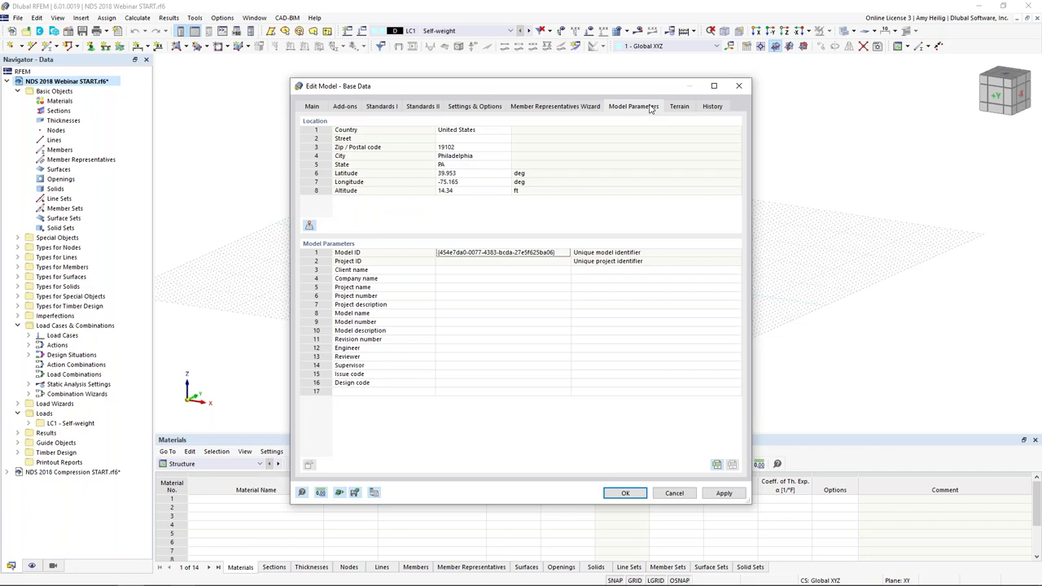
Step: Look up Philadelphia, PA, USA on the ASCE/SEI 7-16 snow load map for the model location, then dismiss the map
click(508, 133)
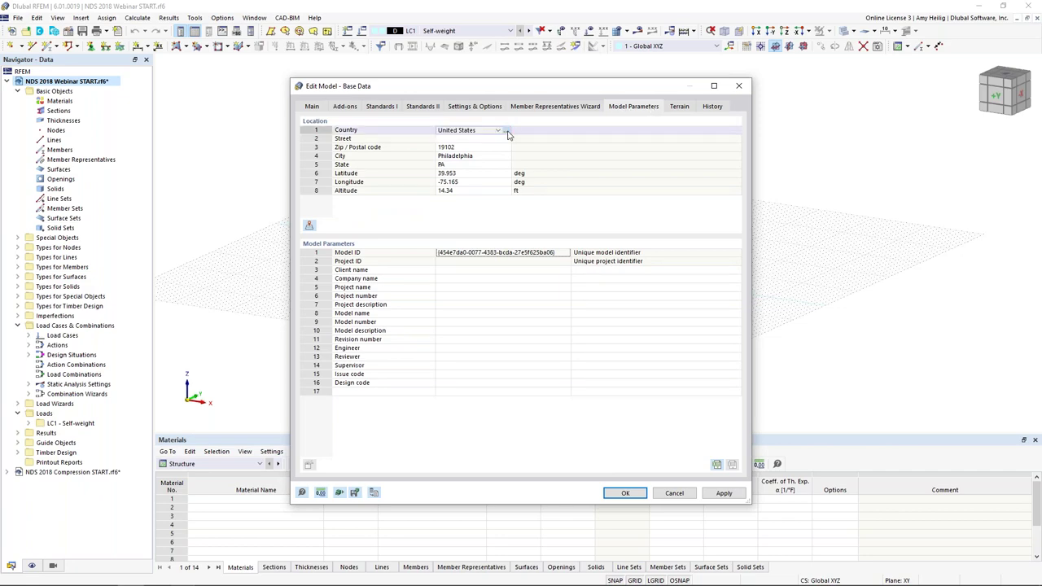
click(507, 131)
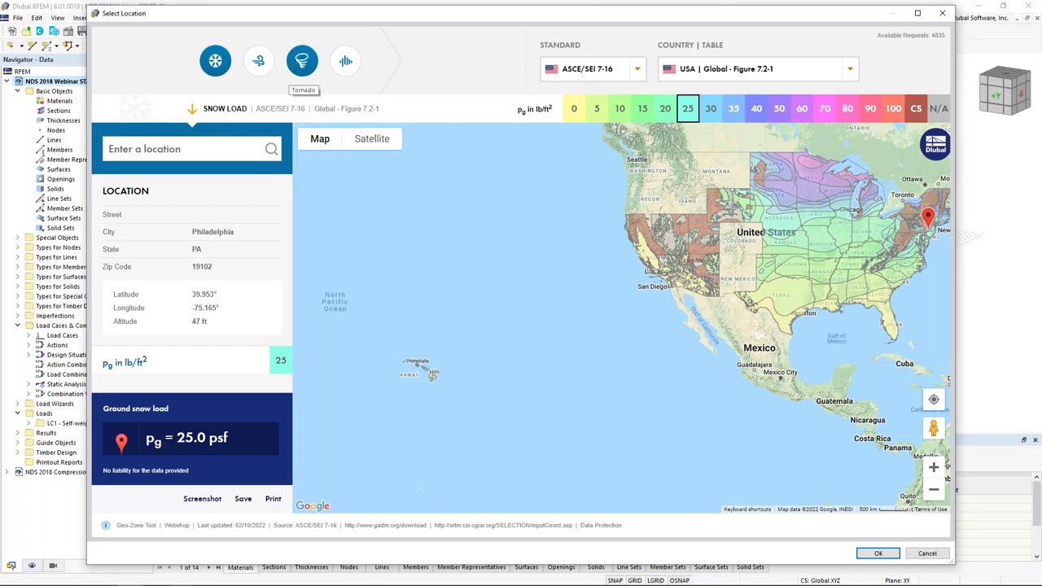
click(208, 149)
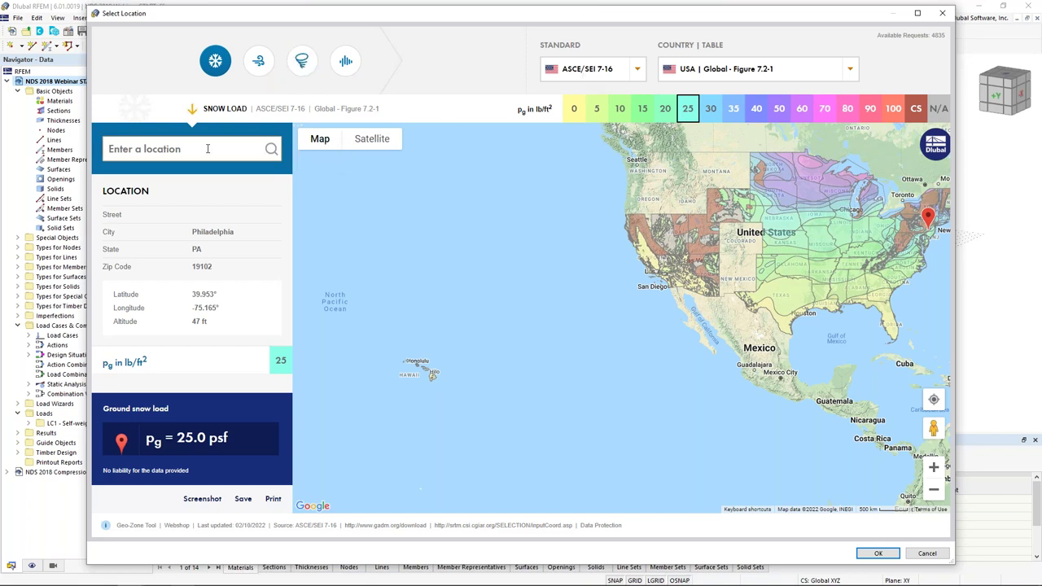
text(philade)
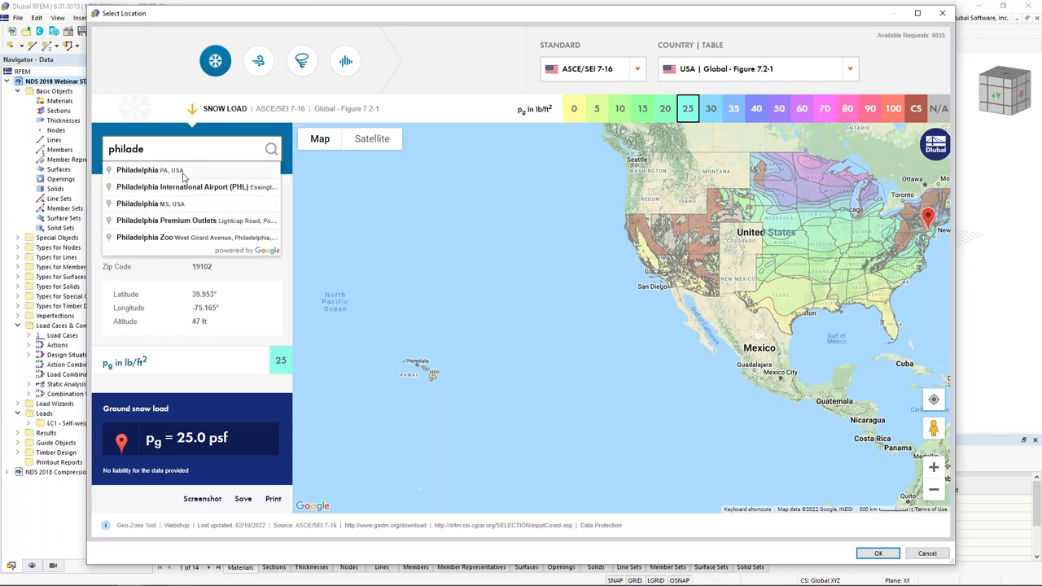
click(183, 171)
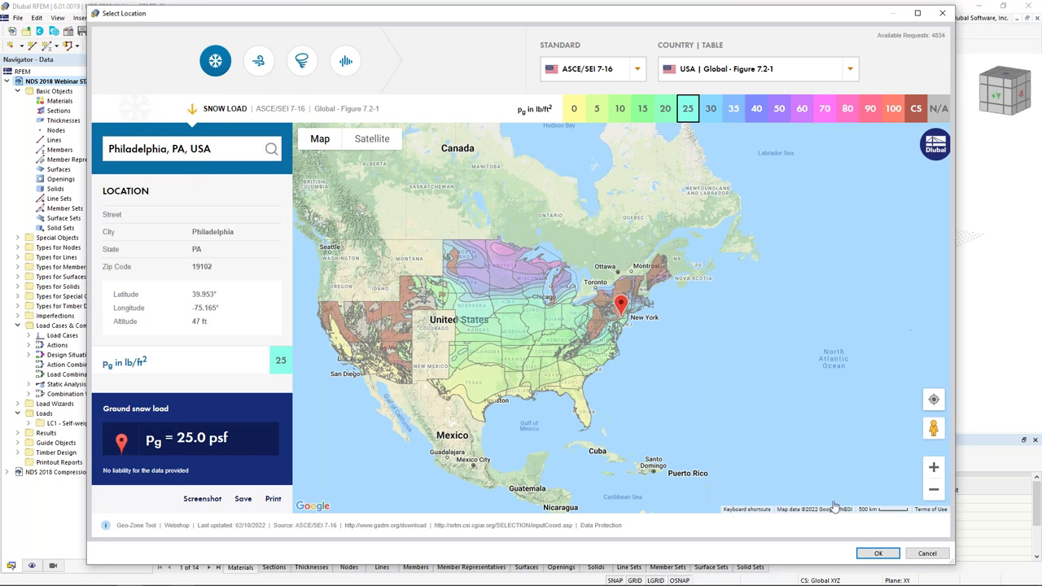
click(929, 554)
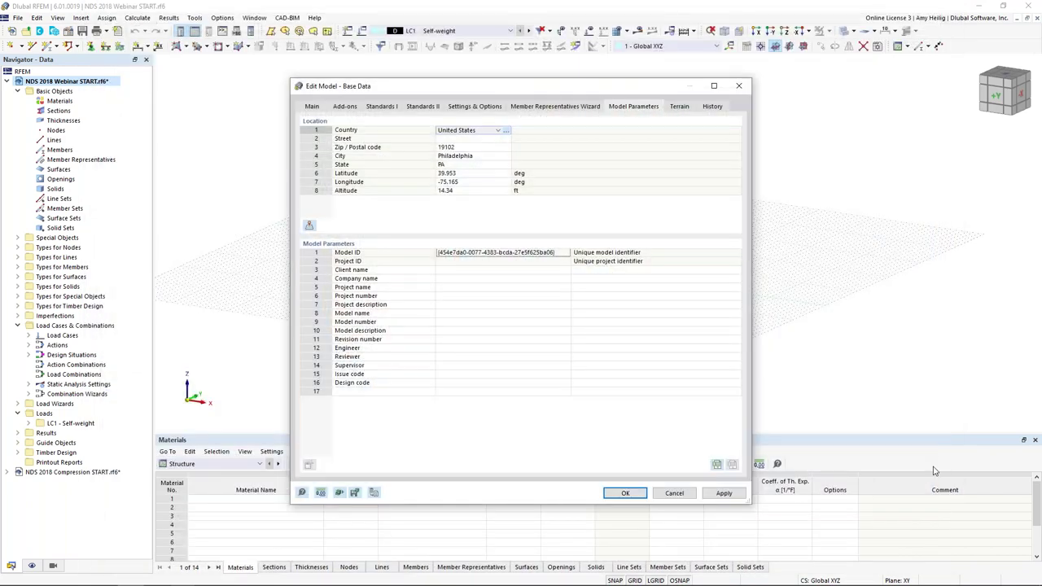
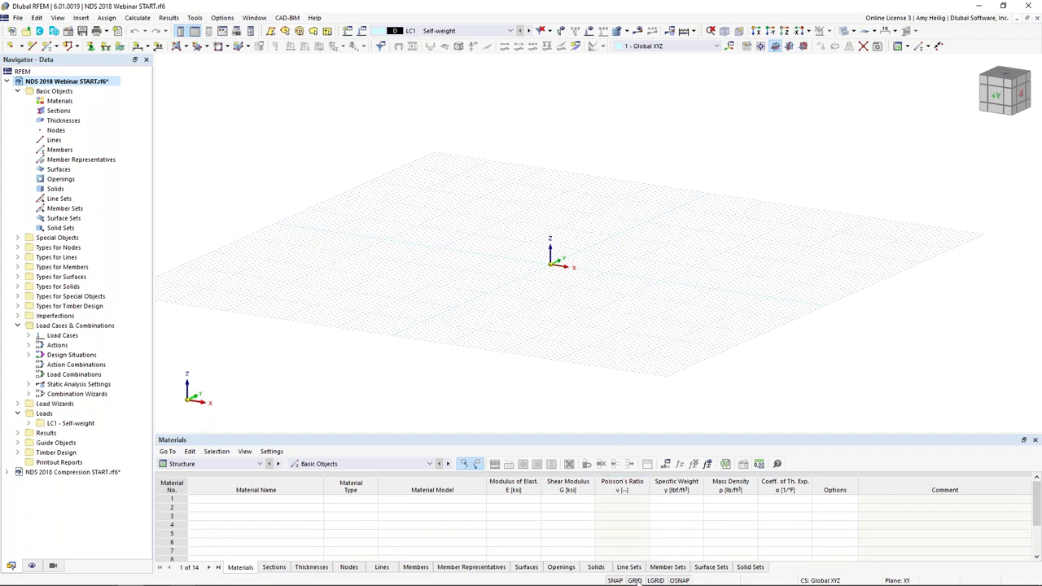
Step: Review the work plane's grid and snap settings without changing them
right_click(638, 579)
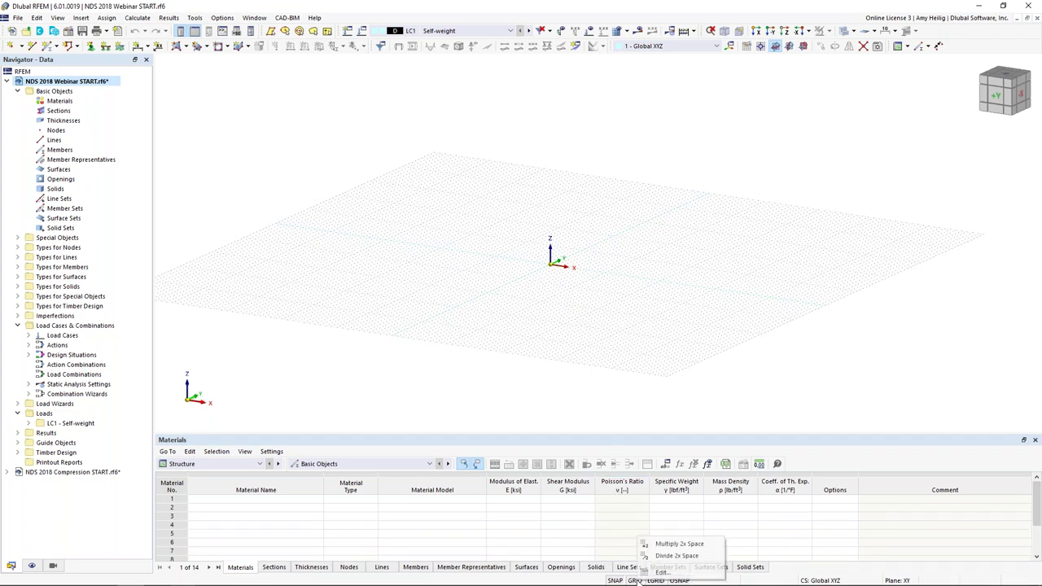
click(662, 573)
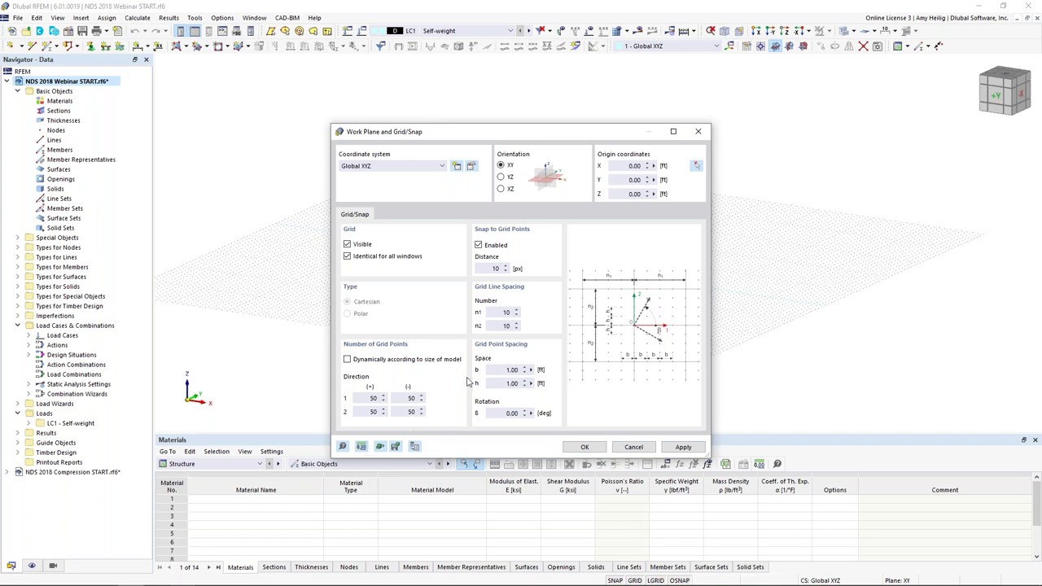
click(634, 449)
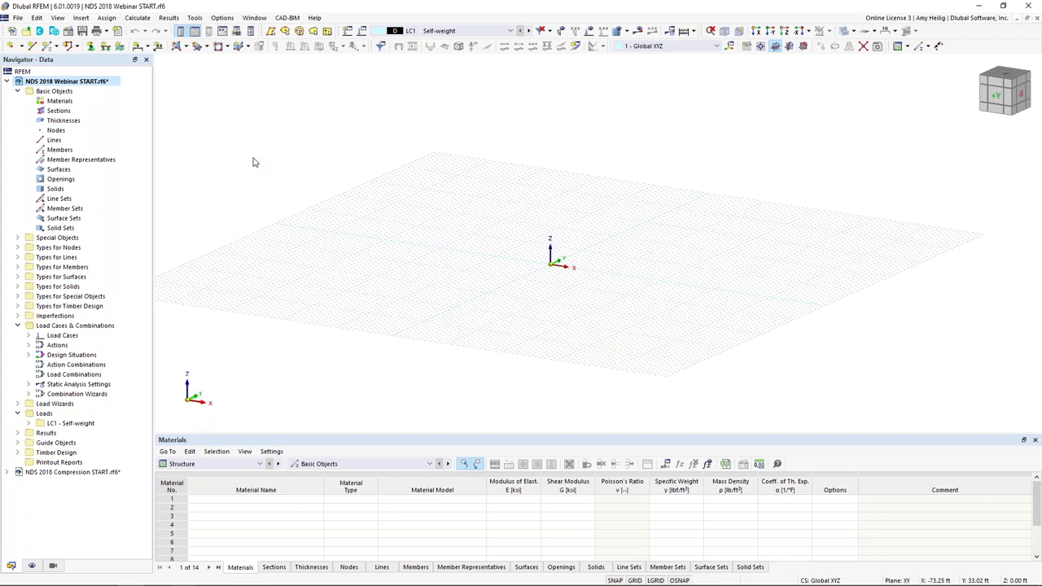
Step: Start a new section and show the library's standardized timber sections for the ANSI/AWC NDS-2018 standard
right_click(72, 117)
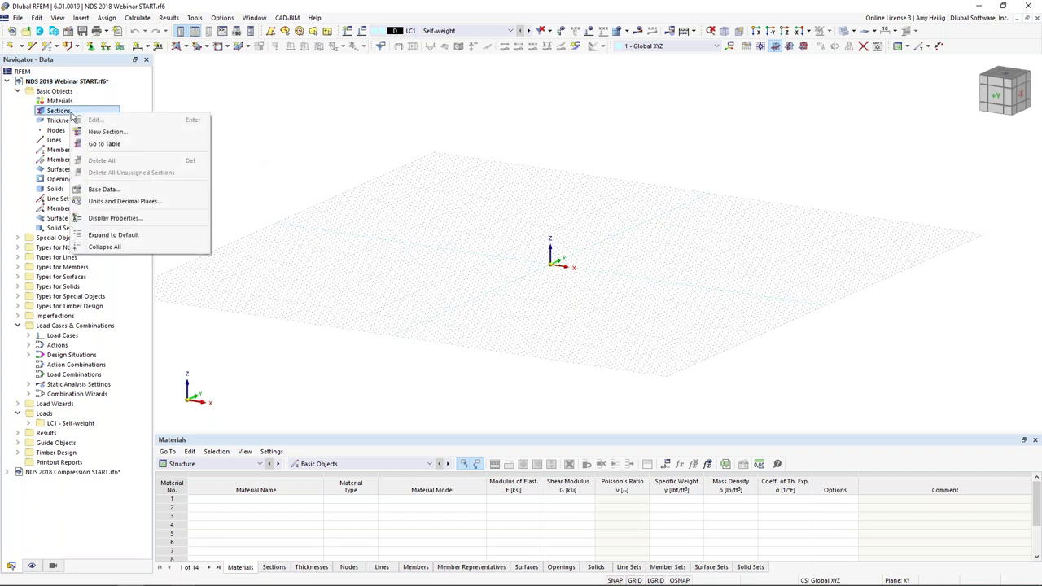
click(104, 132)
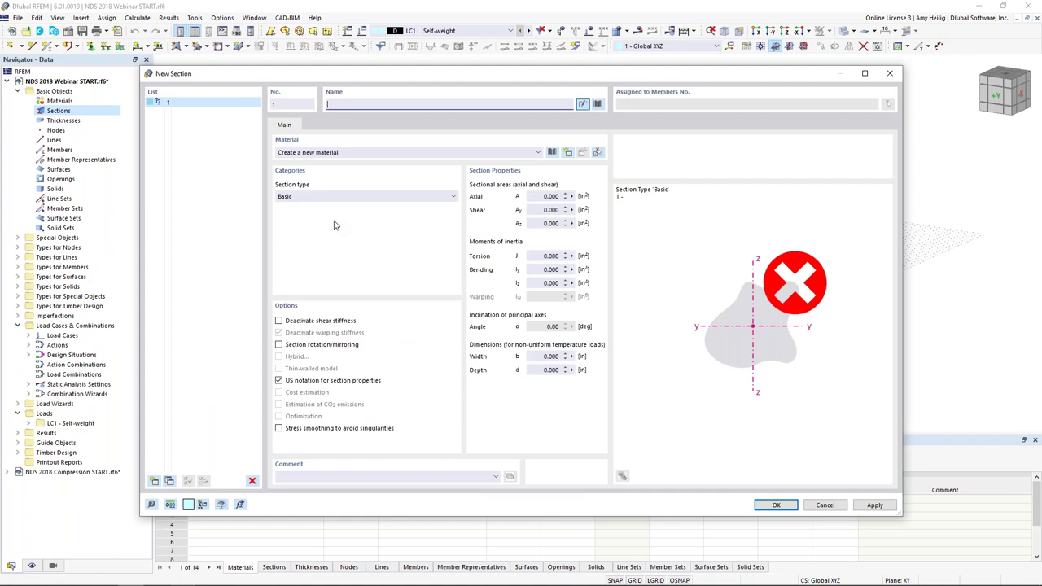
click(598, 105)
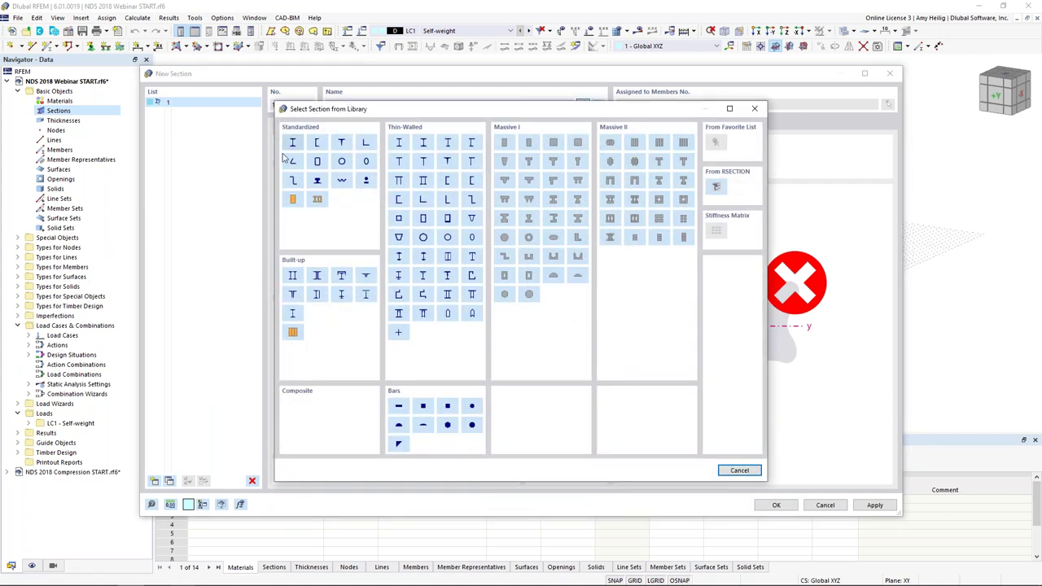
click(293, 202)
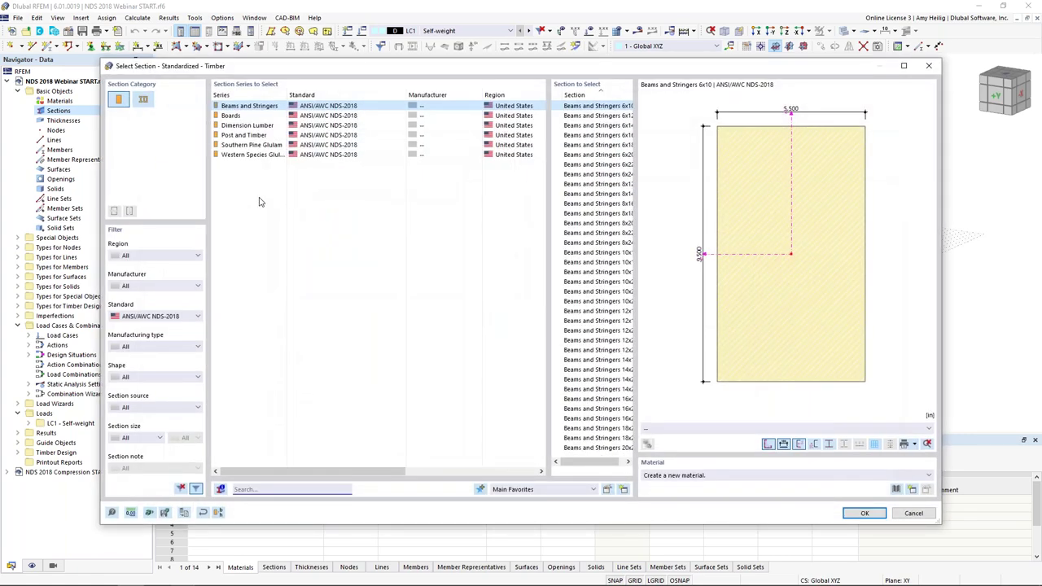
click(136, 318)
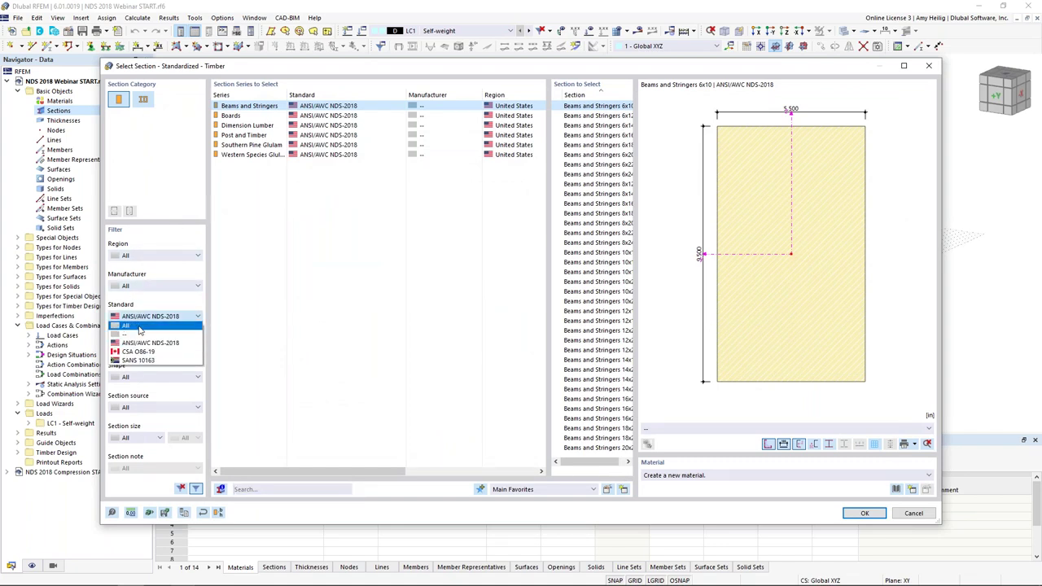
click(143, 346)
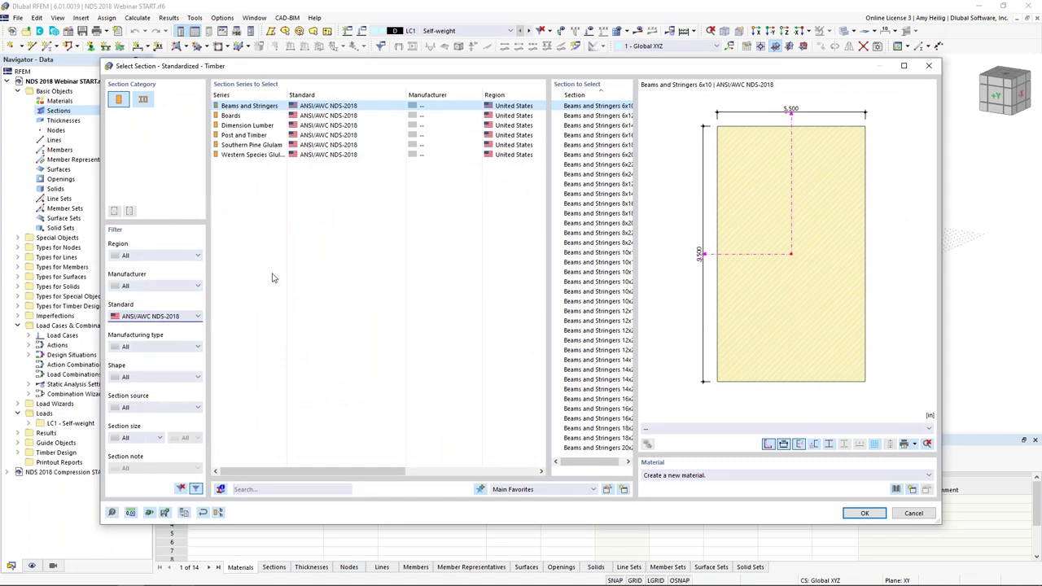
Step: Browse the Boards, Dimension Lumber, Post and Timber and Southern Pine Glulam series and their sizes without choosing a section
click(239, 117)
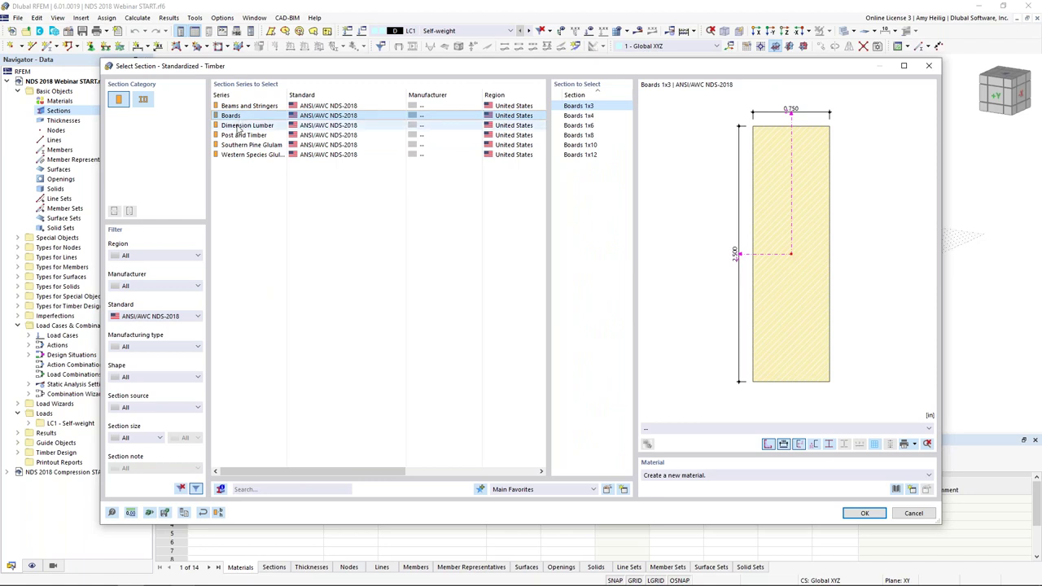
click(238, 125)
click(238, 135)
click(238, 145)
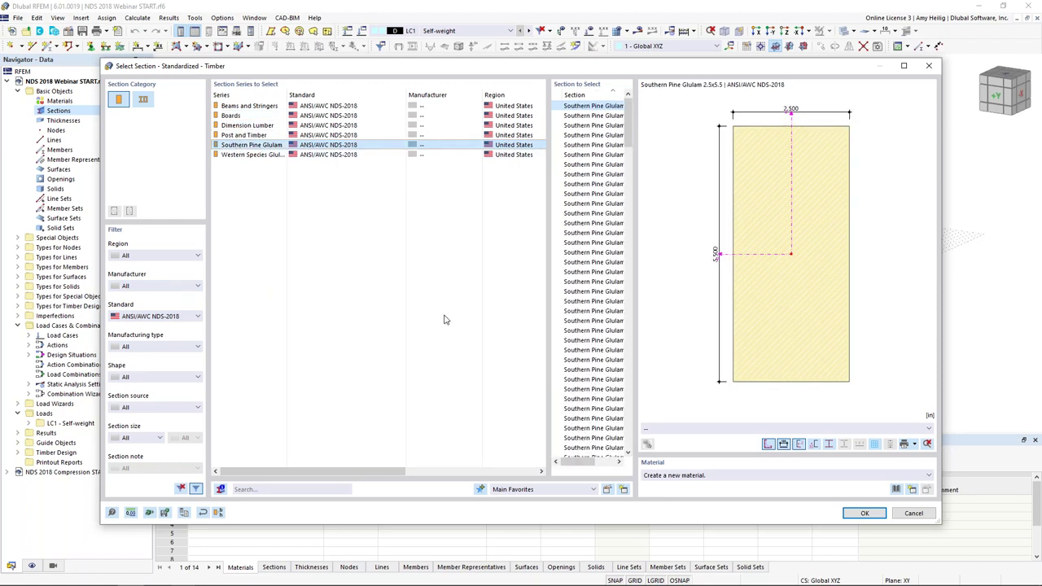
drag(571, 463, 596, 465)
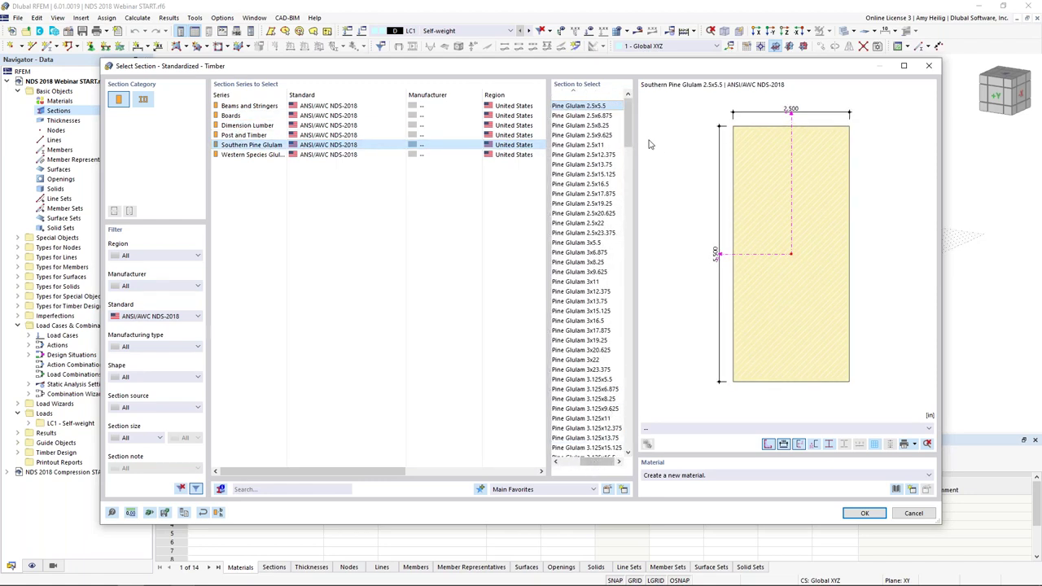
drag(628, 123, 623, 284)
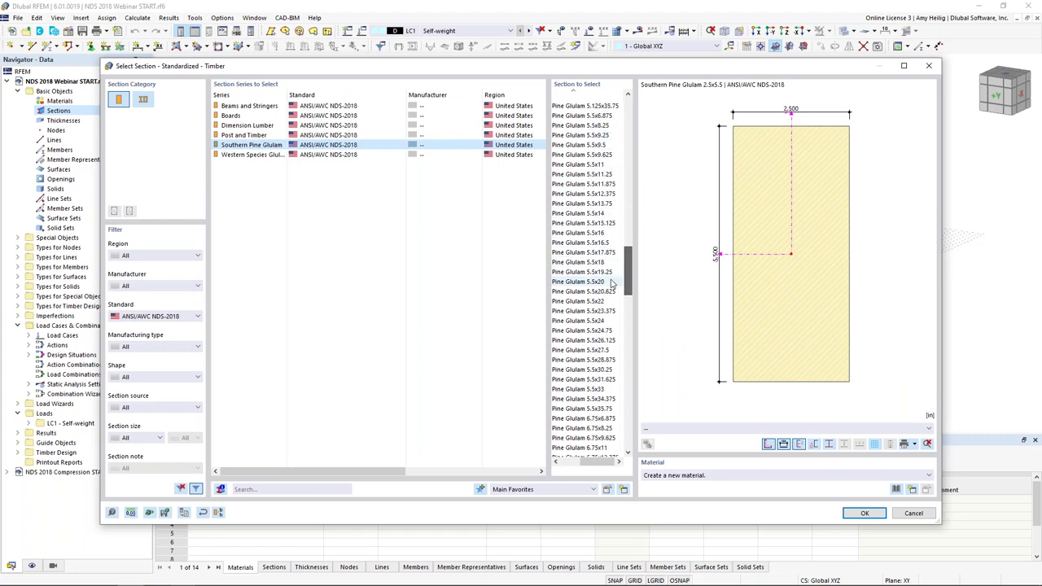
click(914, 513)
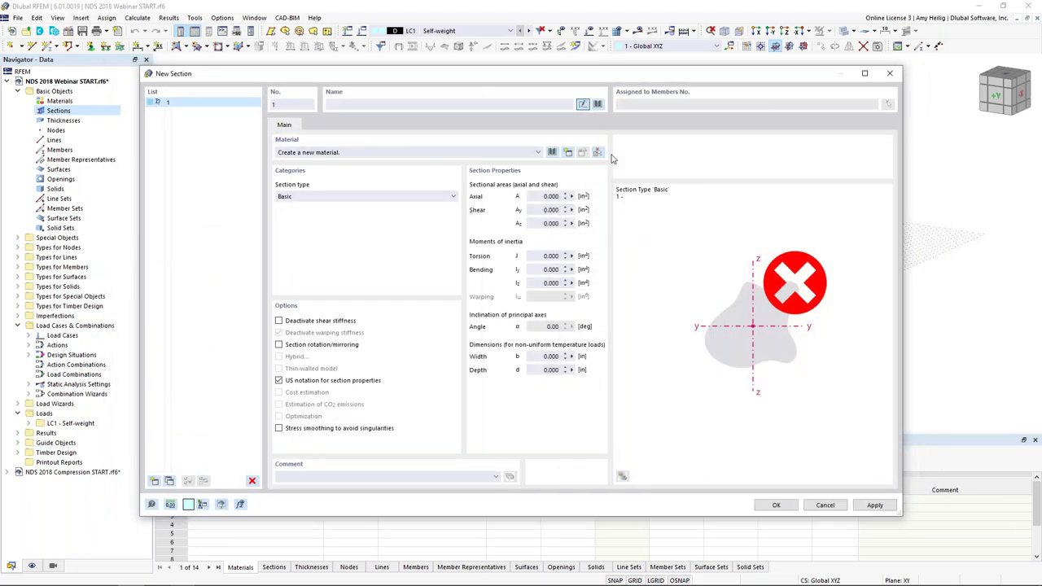
Step: Define the new section as a parametric massive rectangle with b = 8 in and d = 15 in, and display its section values
click(597, 105)
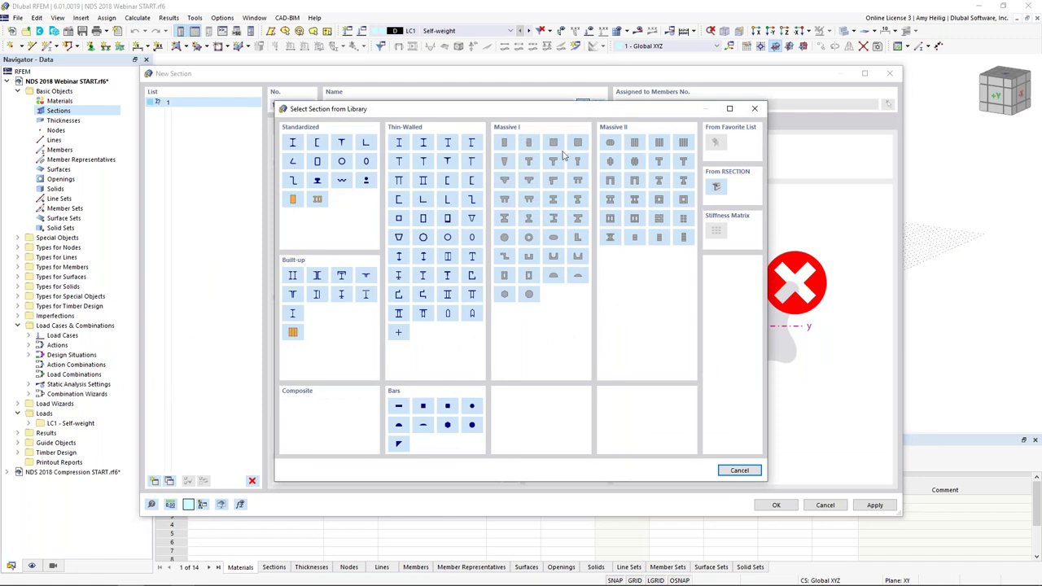
click(506, 145)
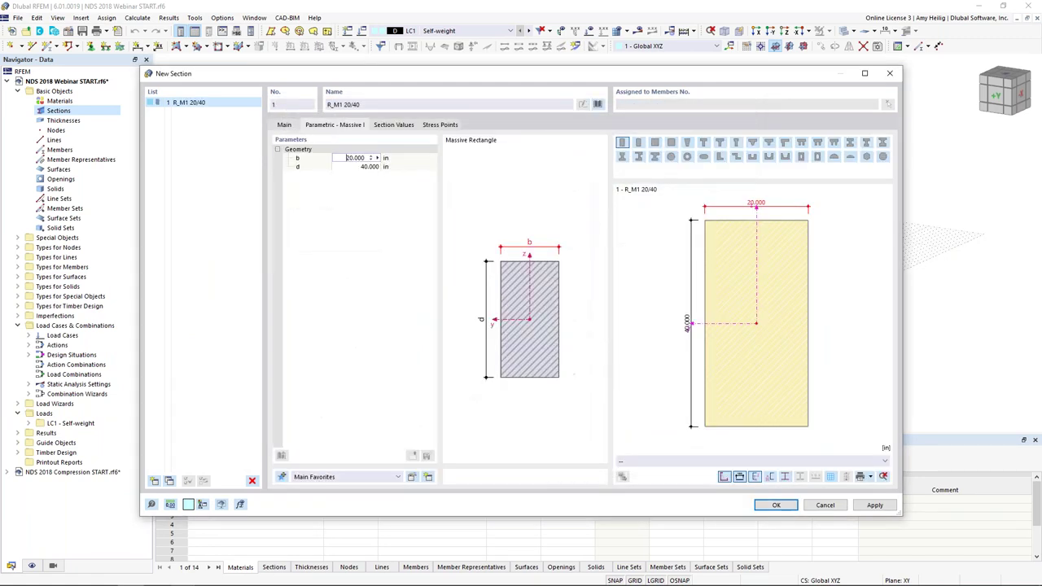
double_click(359, 157)
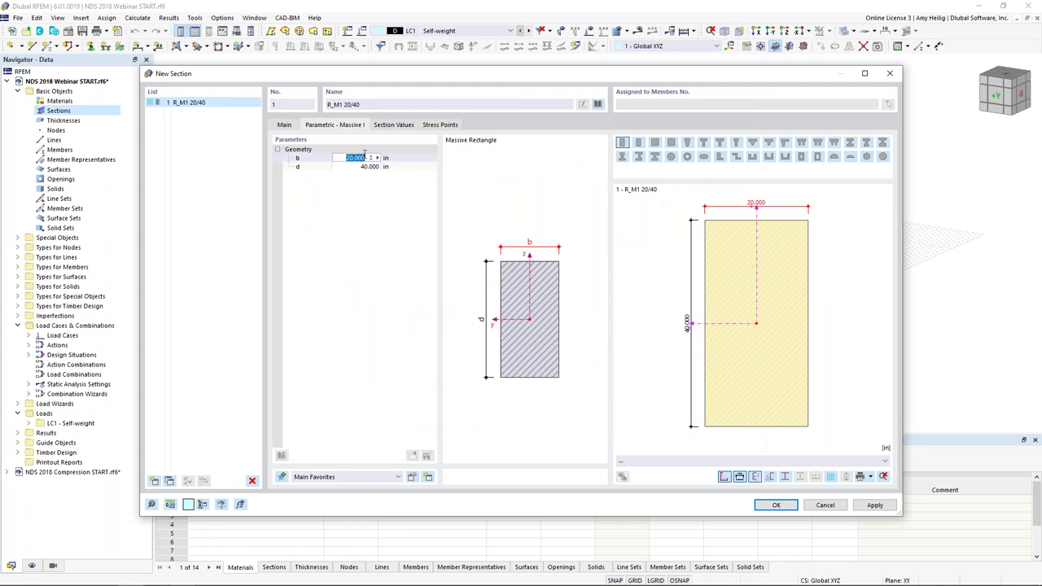
text(8)
key(Tab)
text(1)
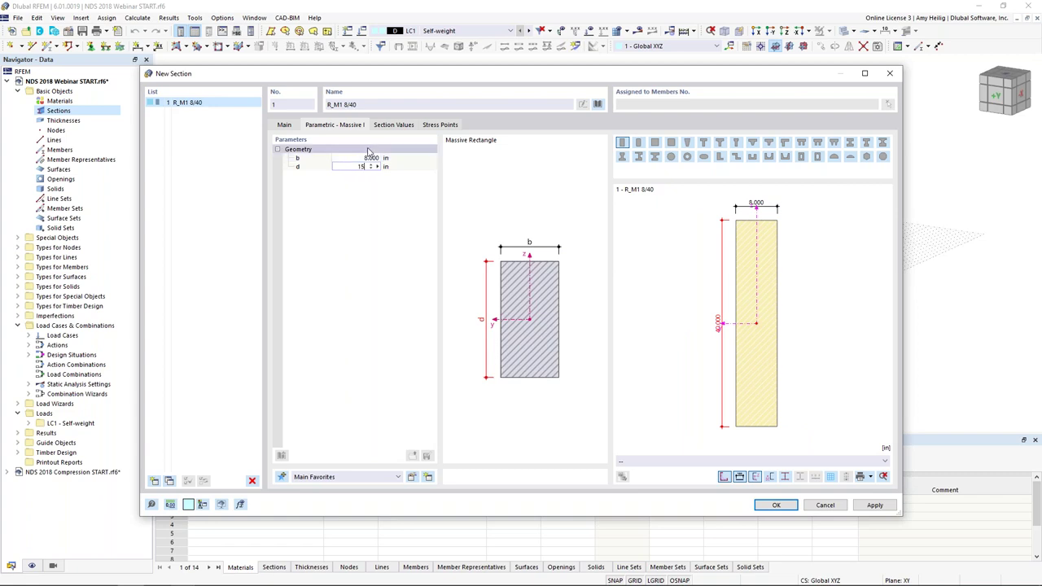
key(Tab)
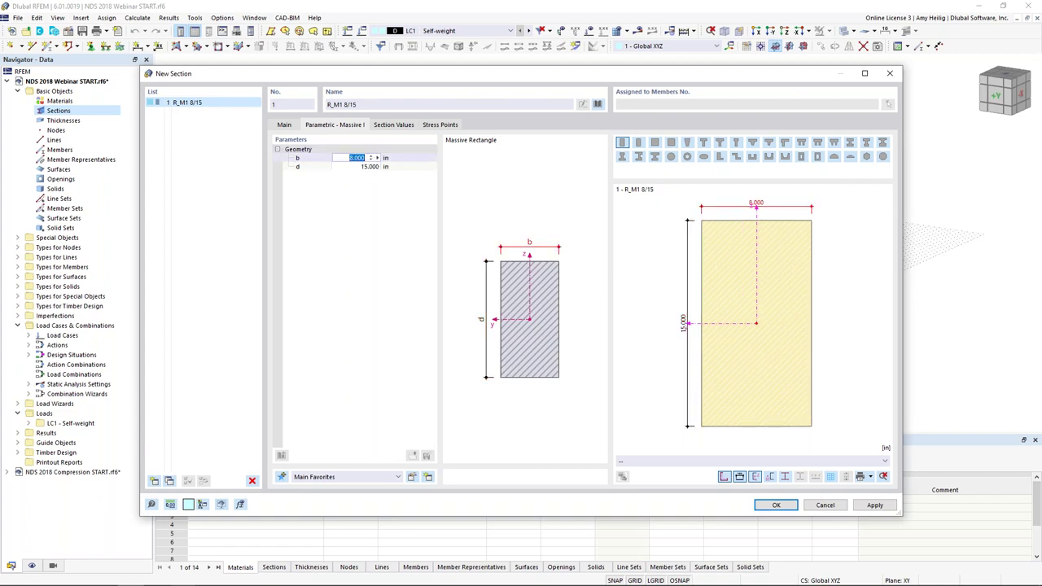
click(393, 127)
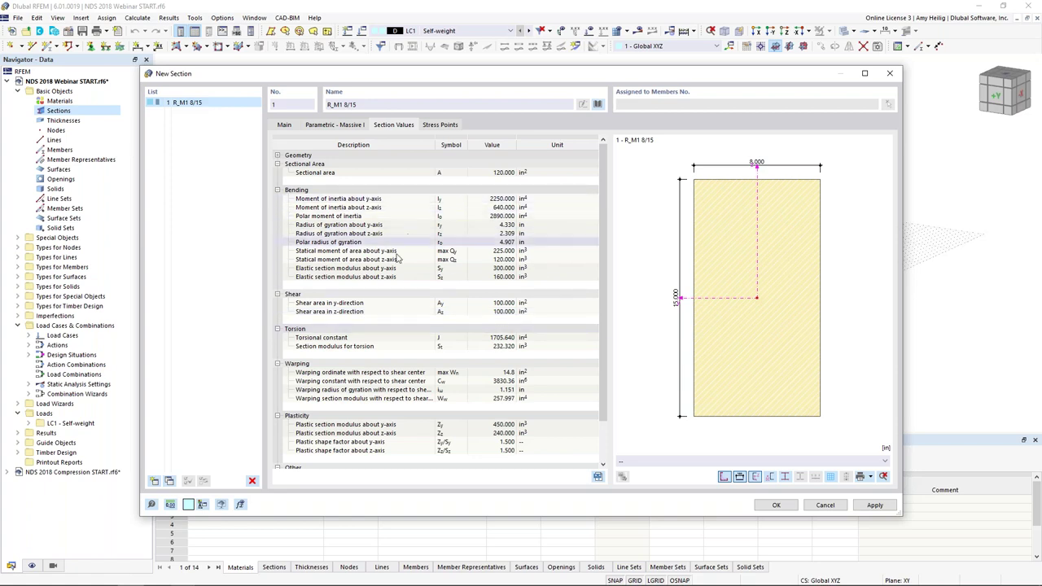
Step: Open the material library for the 8 x 15 in section and set the Species I filter to All
click(284, 127)
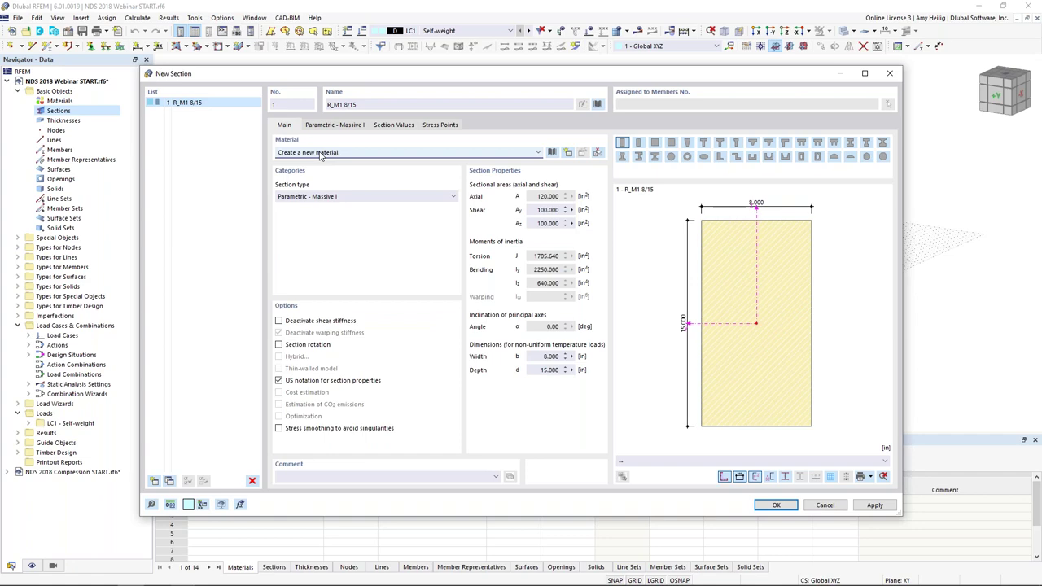
click(552, 153)
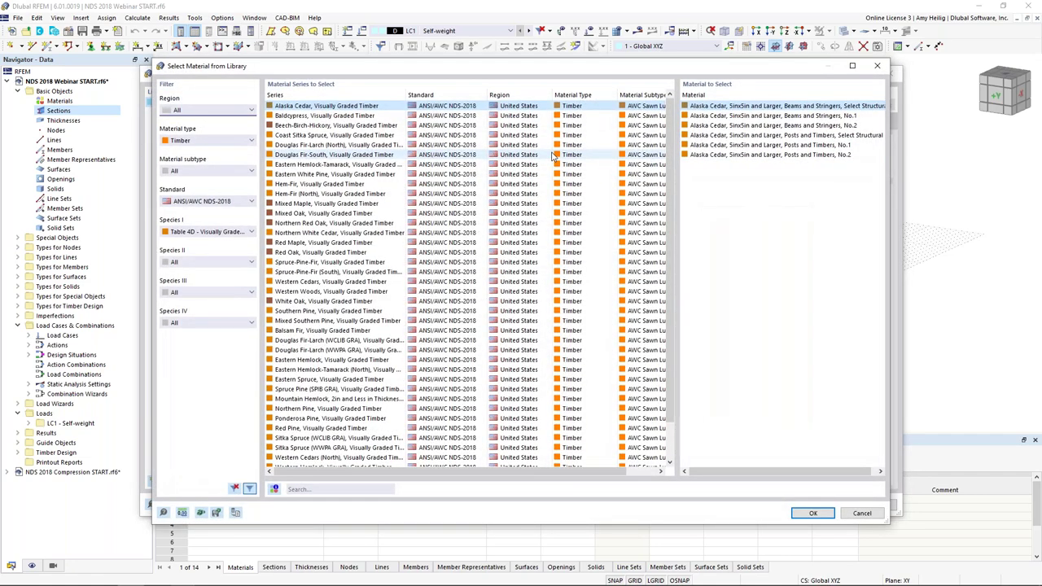
click(213, 233)
scroll(209, 260, up, 2)
click(209, 241)
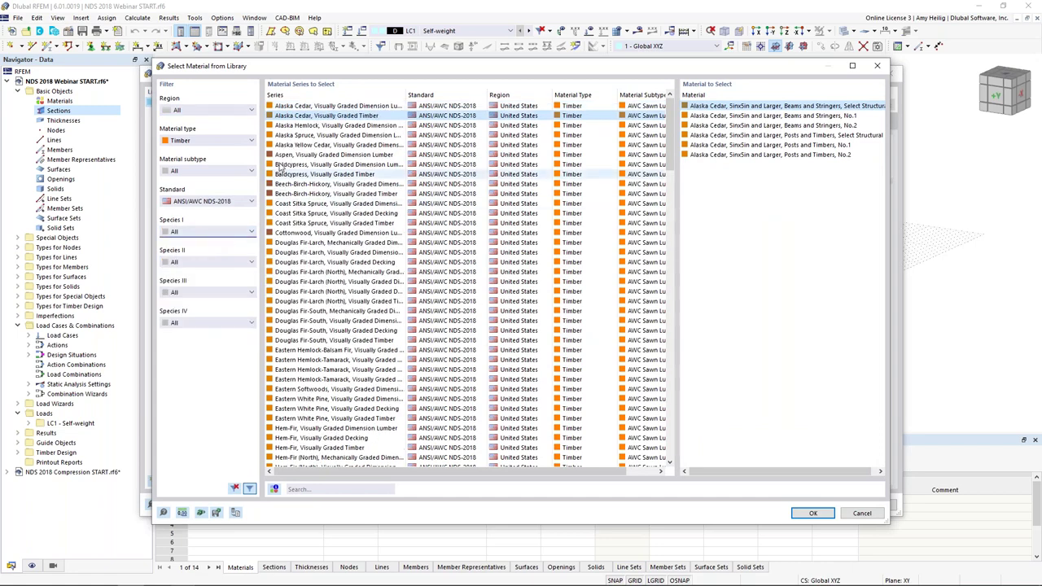
Step: Review the material type and standard filters, keep ANSI/AWC NDS-2018, and browse the available timber material series
click(216, 142)
click(217, 145)
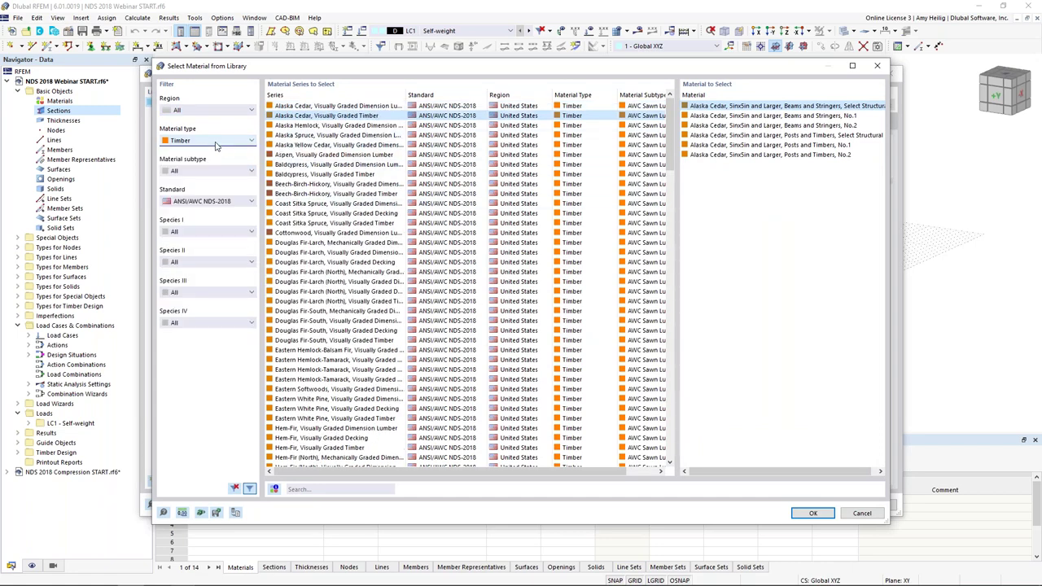
click(205, 201)
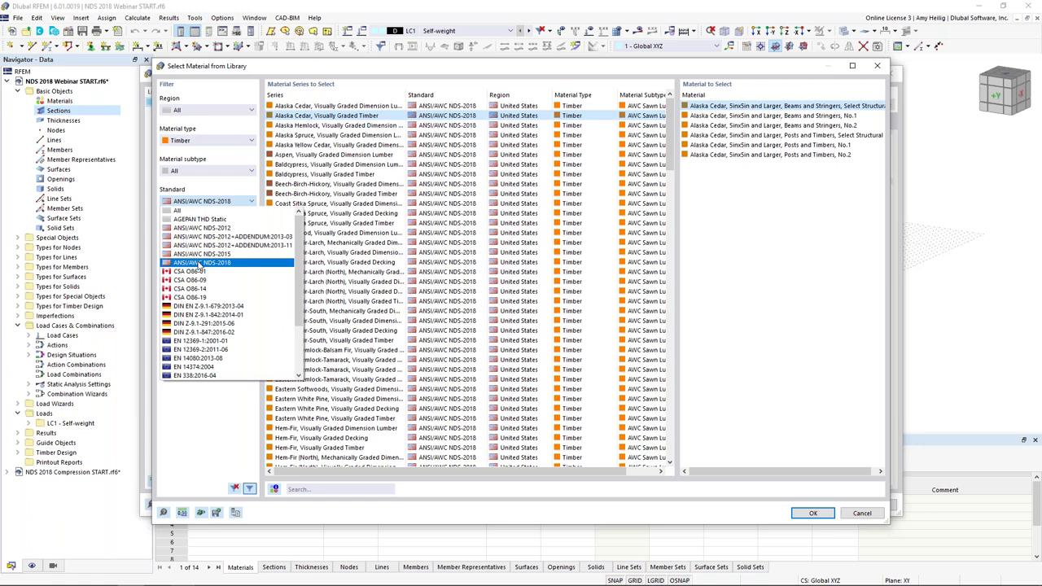
click(200, 262)
drag(667, 106, 646, 332)
Step: Filter the materials to Table 5A structural glued laminated softwood and assign 24F-1.7E, 24F-V1, SP/SP, 4 or More Lams to the section
click(236, 235)
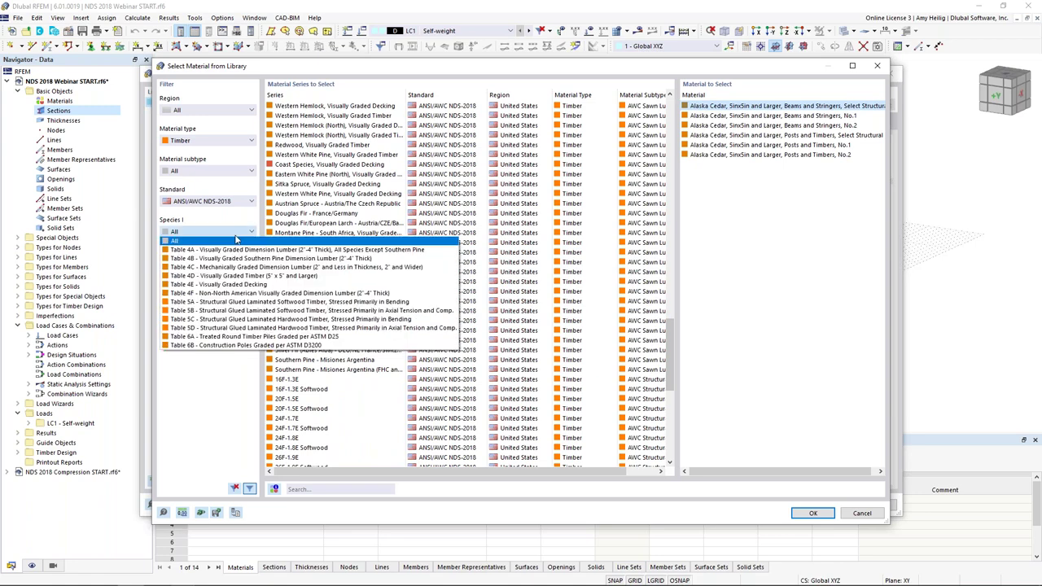
click(223, 303)
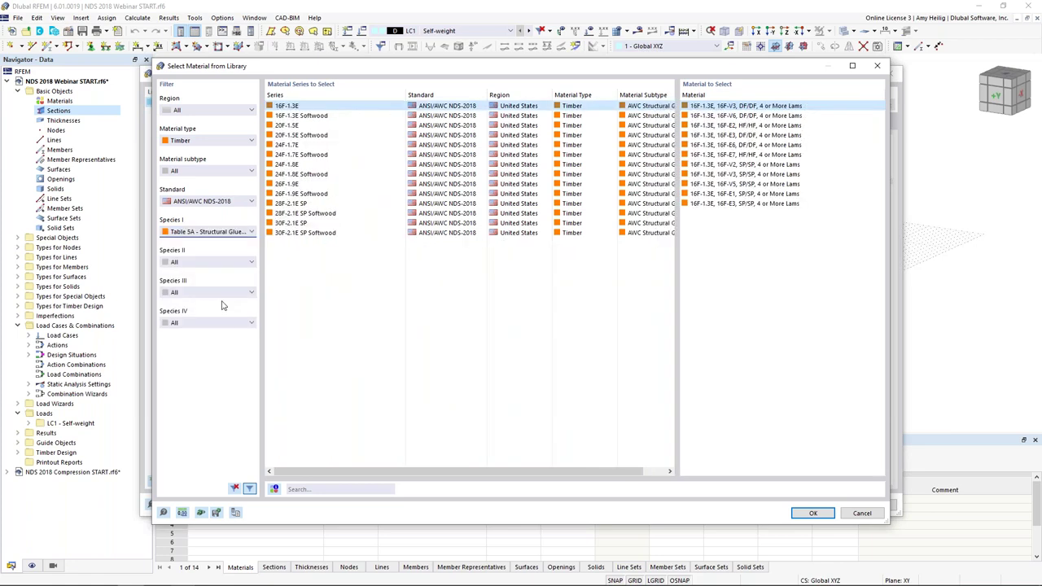
click(295, 147)
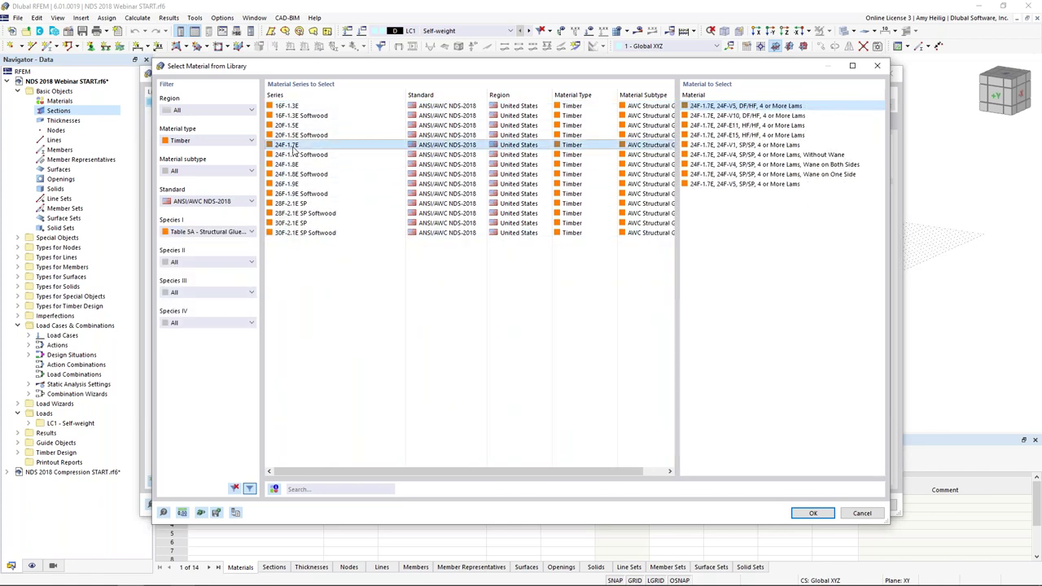
click(749, 146)
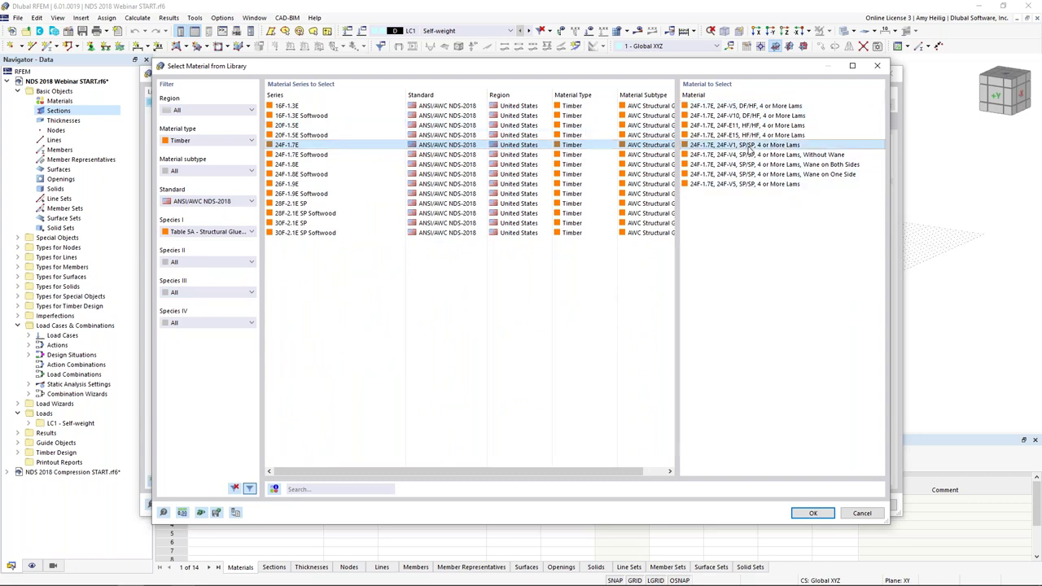
click(806, 513)
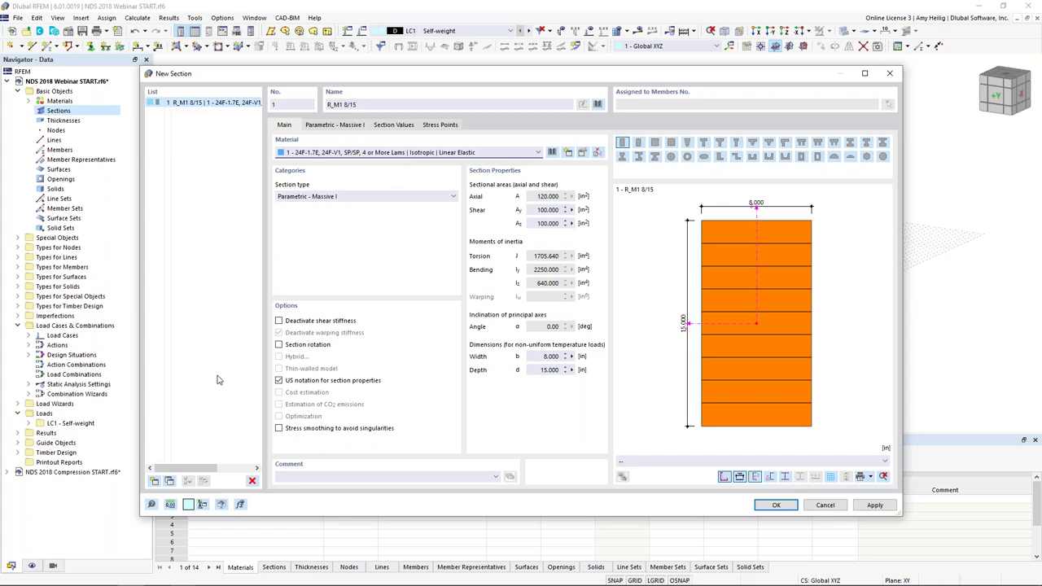
Step: Duplicate the 8 x 15 in section and rename the copy R_M1 8/26 for a depth of 26 in
click(169, 481)
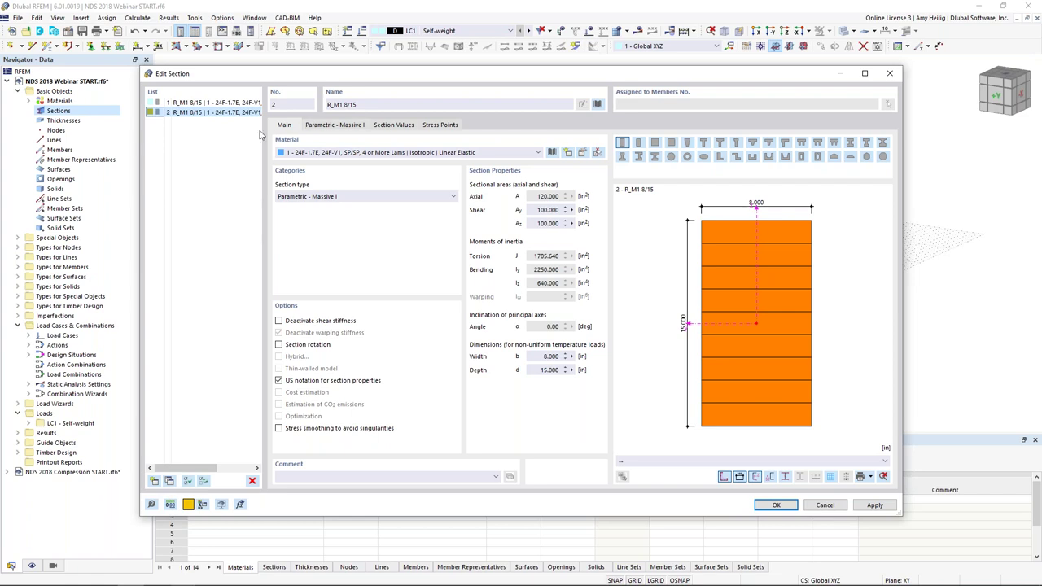
click(357, 105)
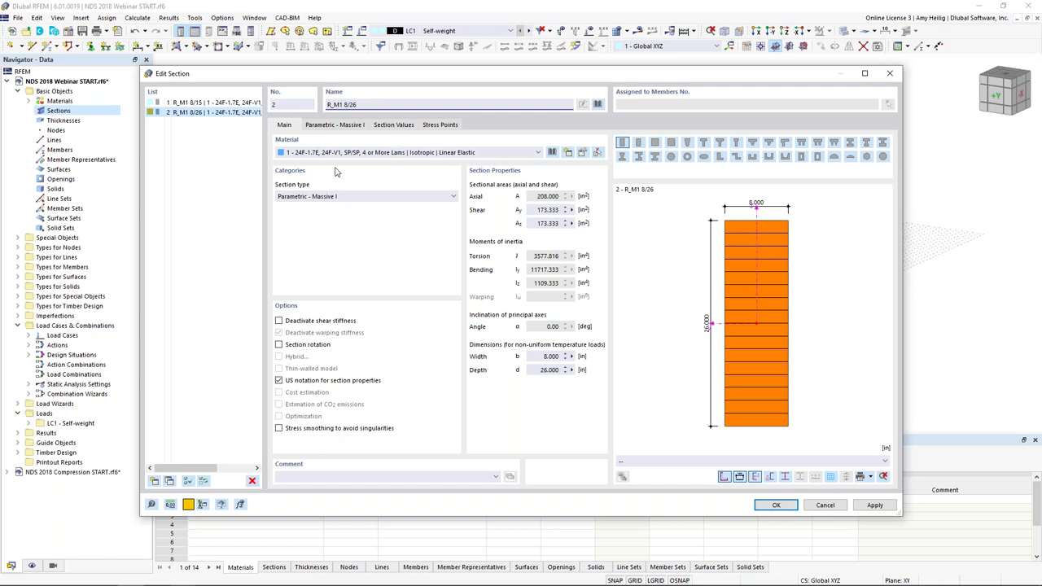
Step: Add a third section as a parametric massive square with b = 6 in
click(155, 481)
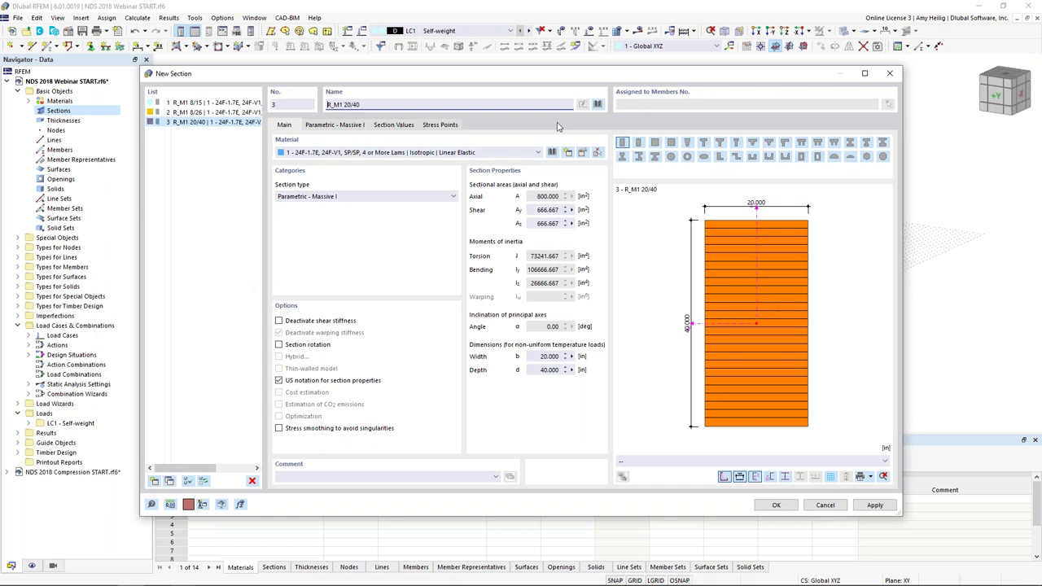
click(655, 143)
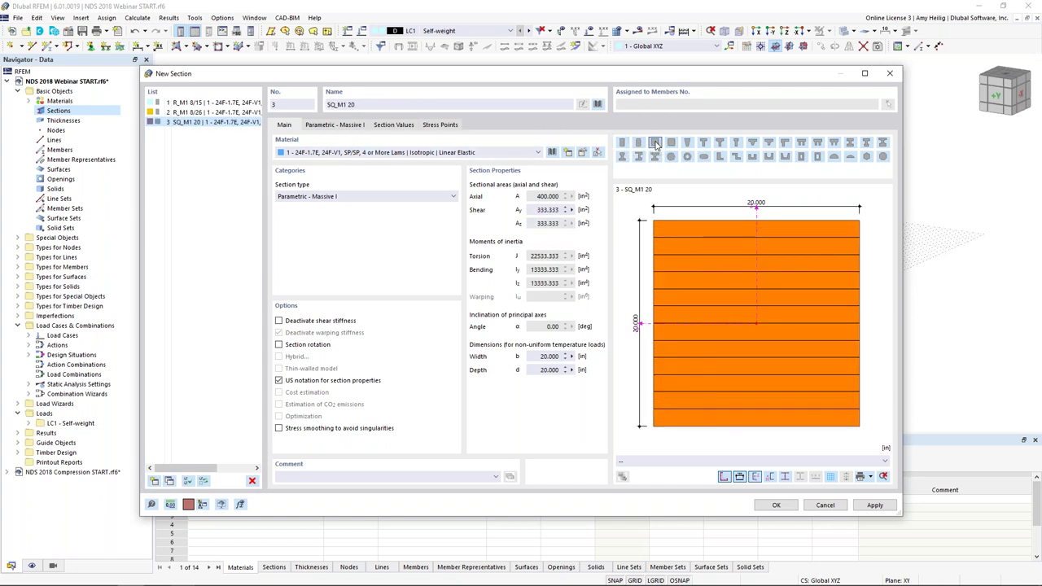
click(352, 126)
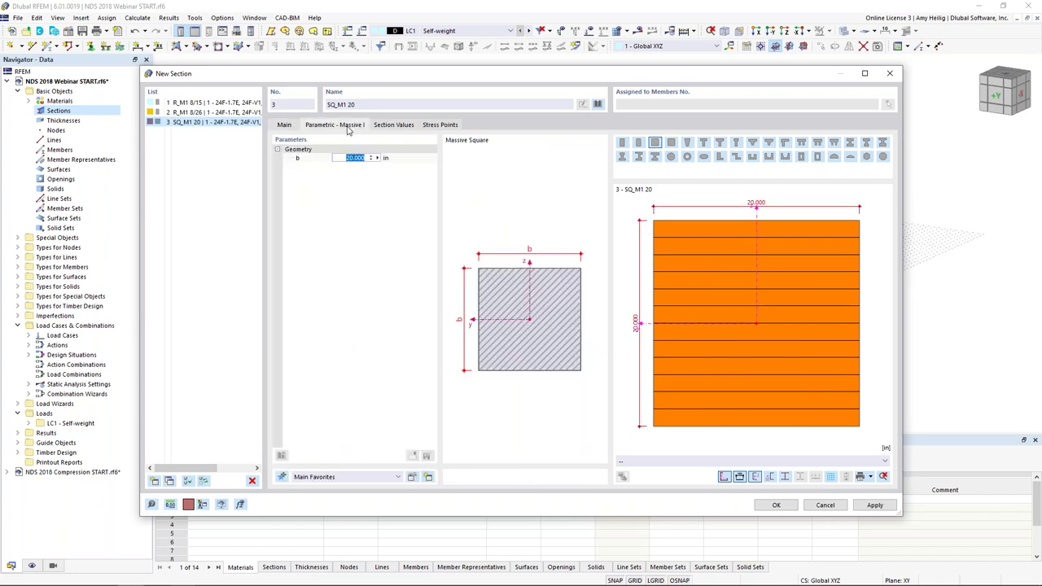
text(6)
click(289, 128)
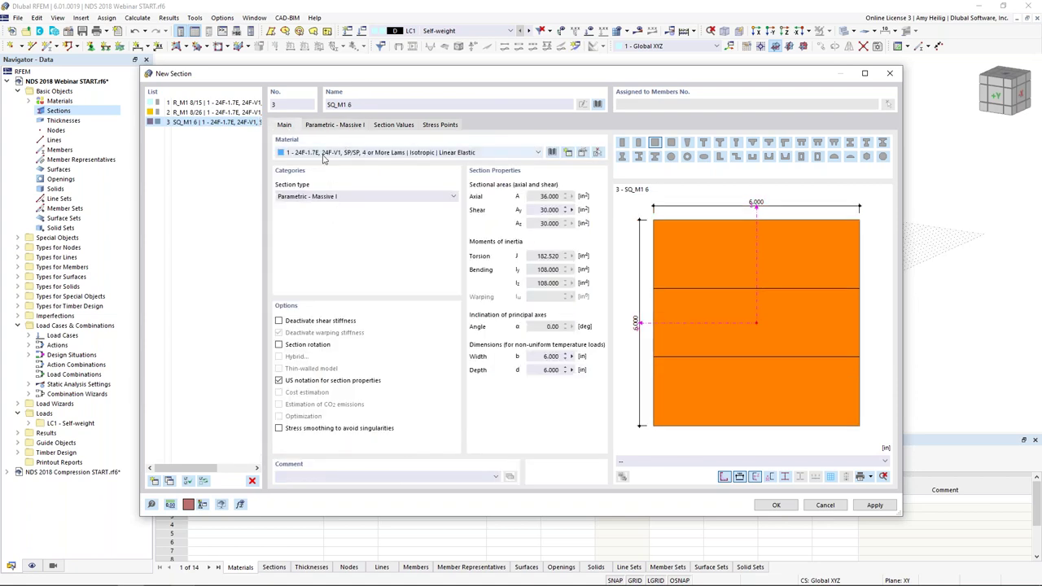
Step: Filter the material library to Table 4D, search for "douglas", and assign Douglas Fir-Larch (North), 5inx5in and Larger, Beams and Stringers, No.2 to the square section
click(552, 153)
click(193, 234)
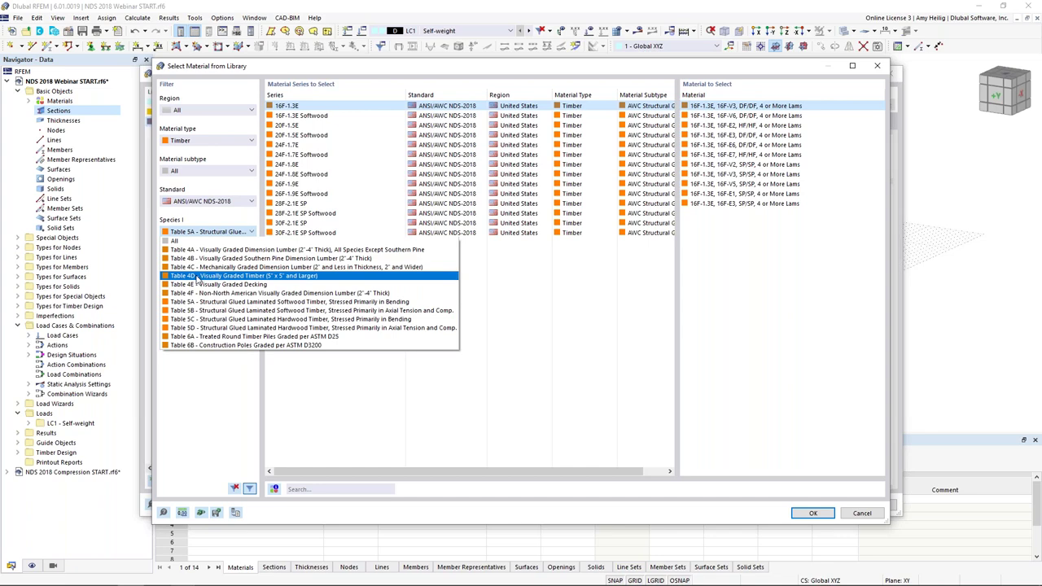
click(197, 276)
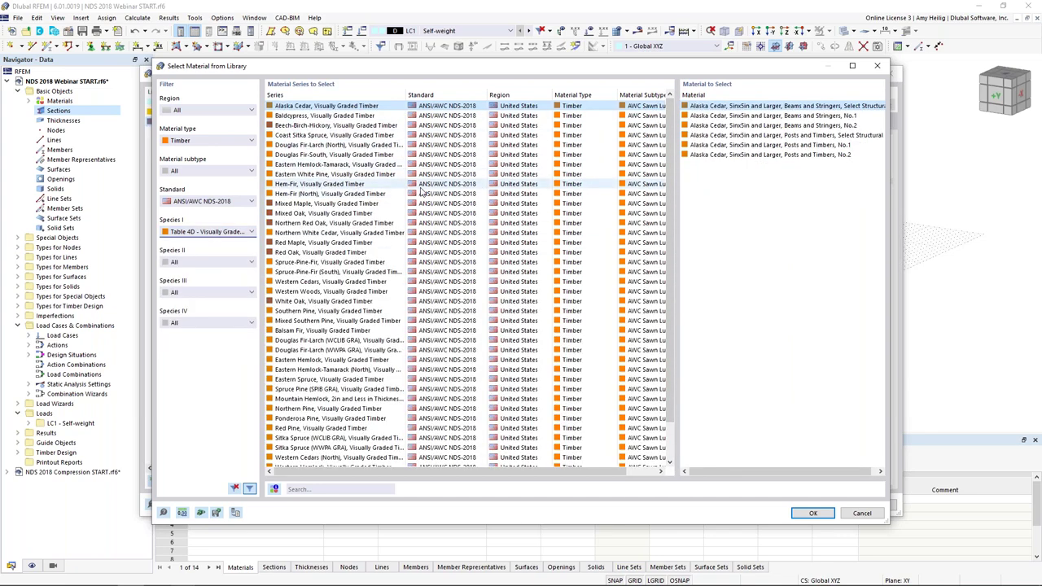
click(348, 489)
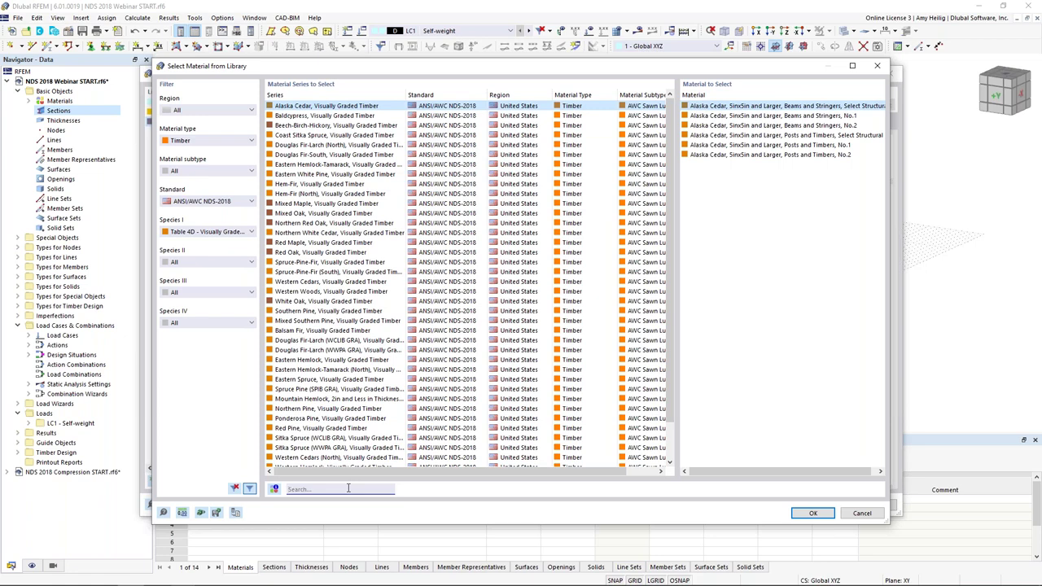
text(douglas)
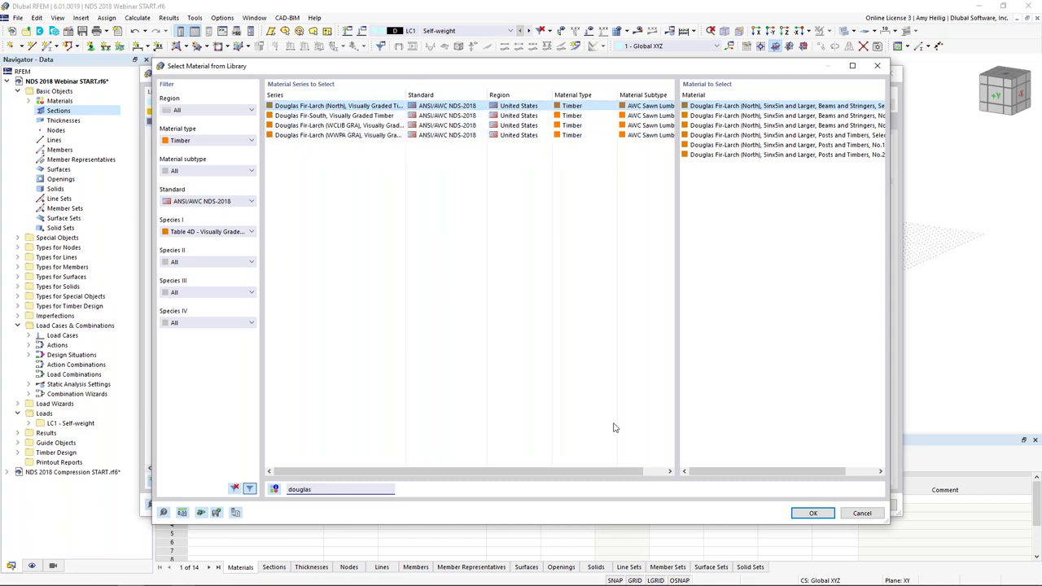
drag(712, 472, 745, 473)
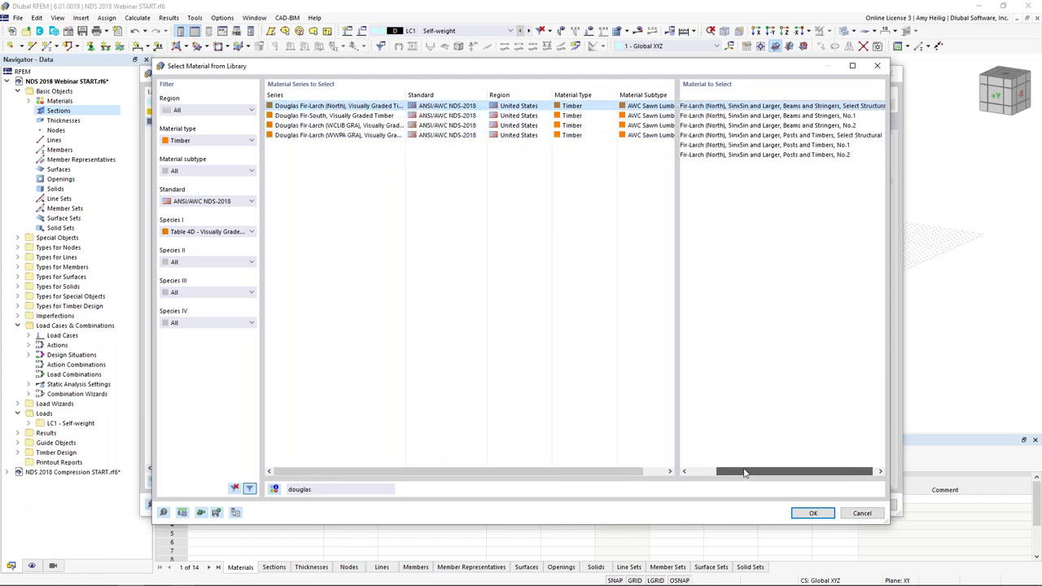
click(806, 126)
click(811, 513)
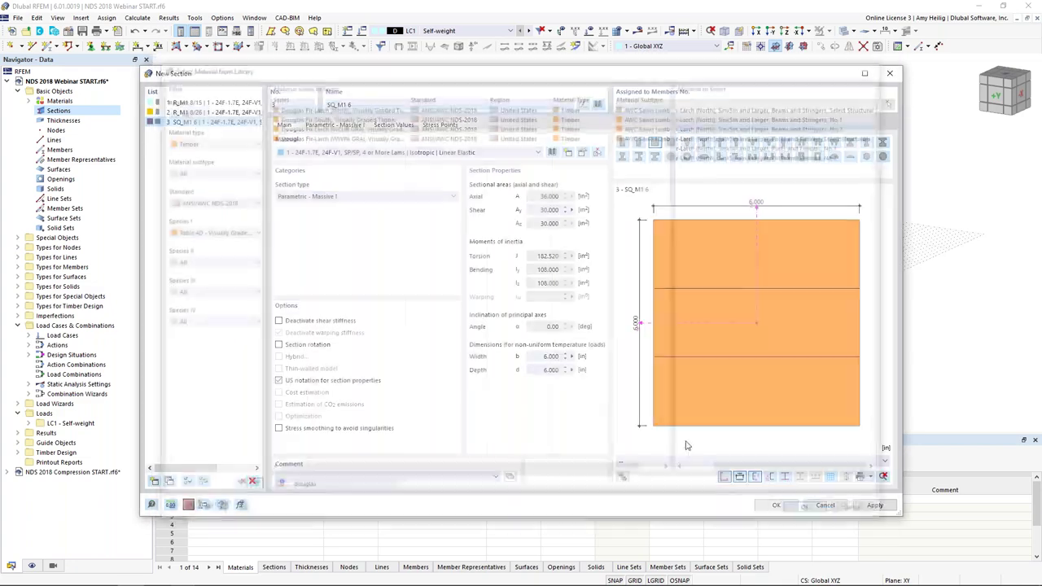
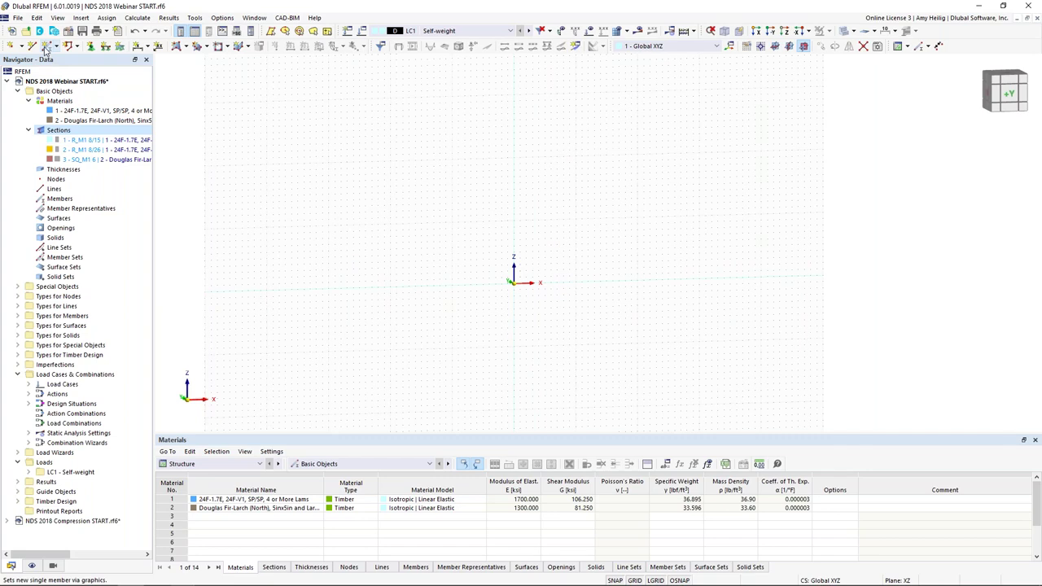
Step: Set up a new beam member with linear section distribution, top alignment, R_M1 8/15 at the start and R_M1 8/26 at the end
click(45, 48)
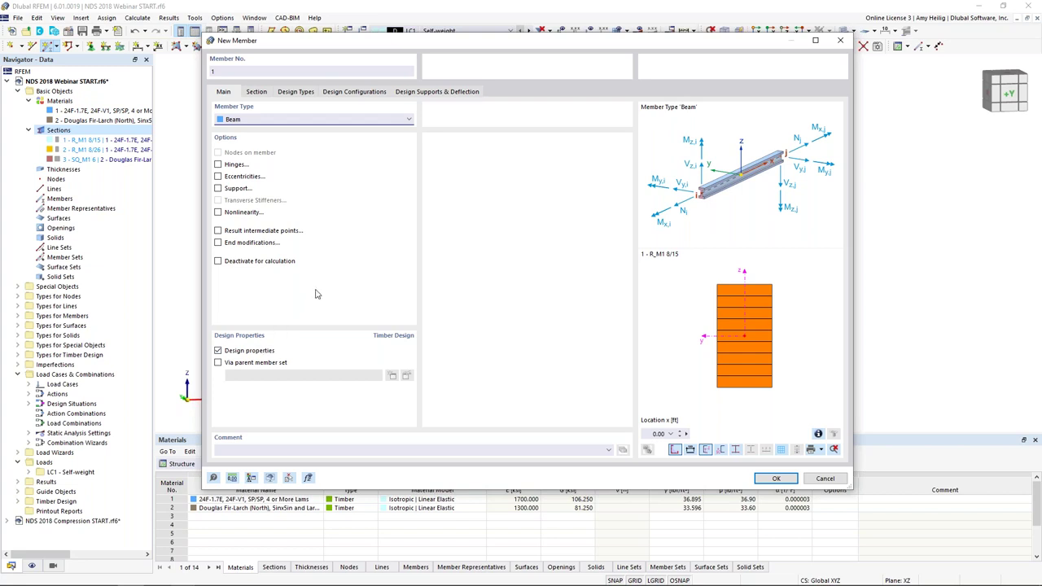
click(259, 92)
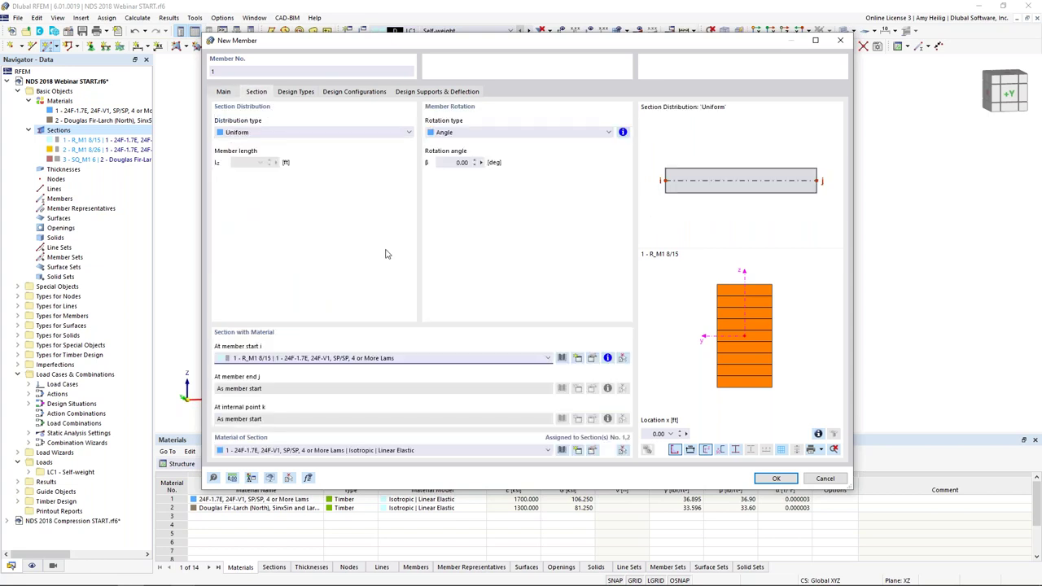
click(250, 133)
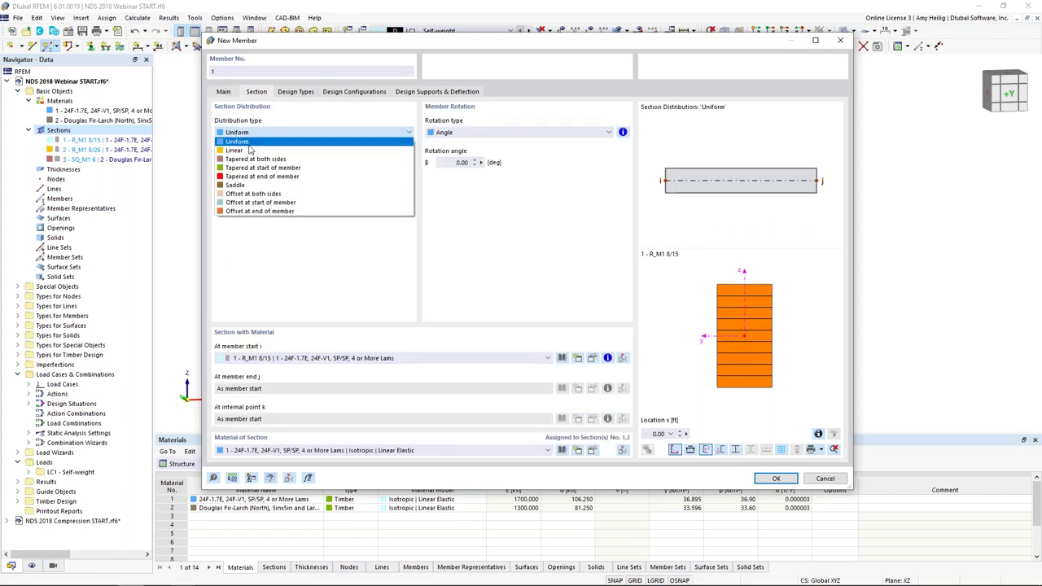
click(248, 150)
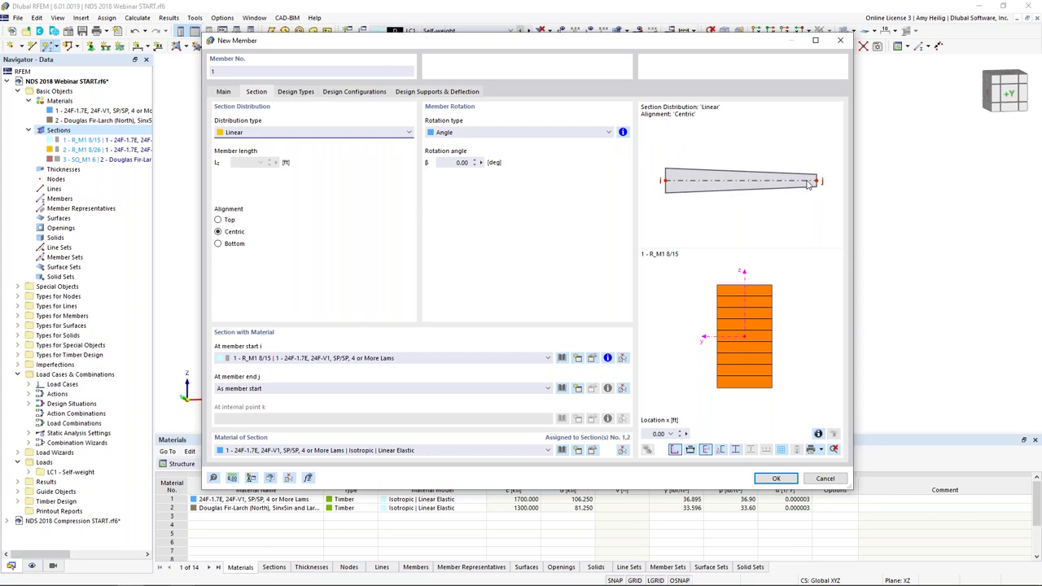
click(218, 220)
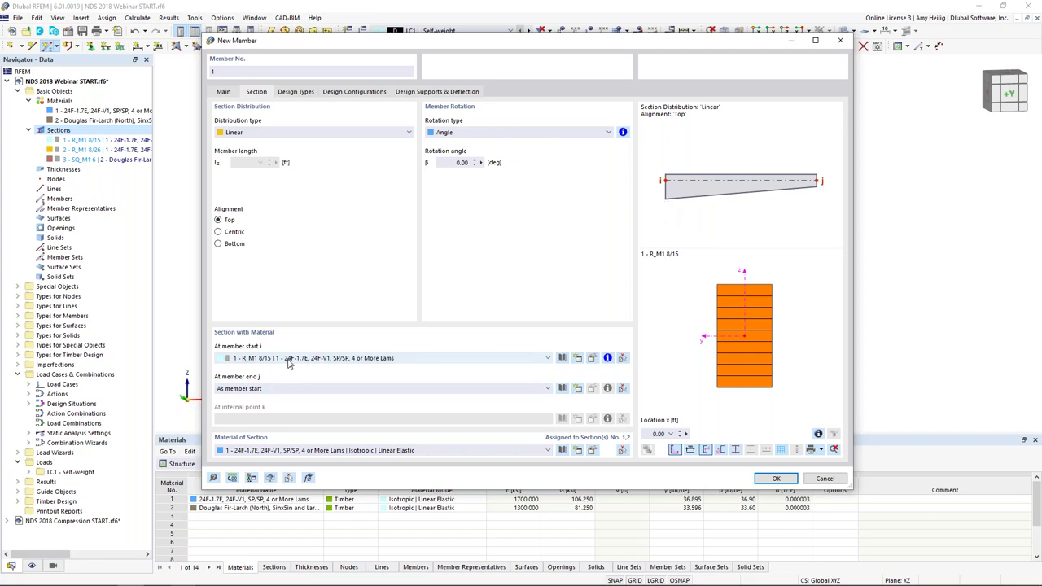
click(280, 390)
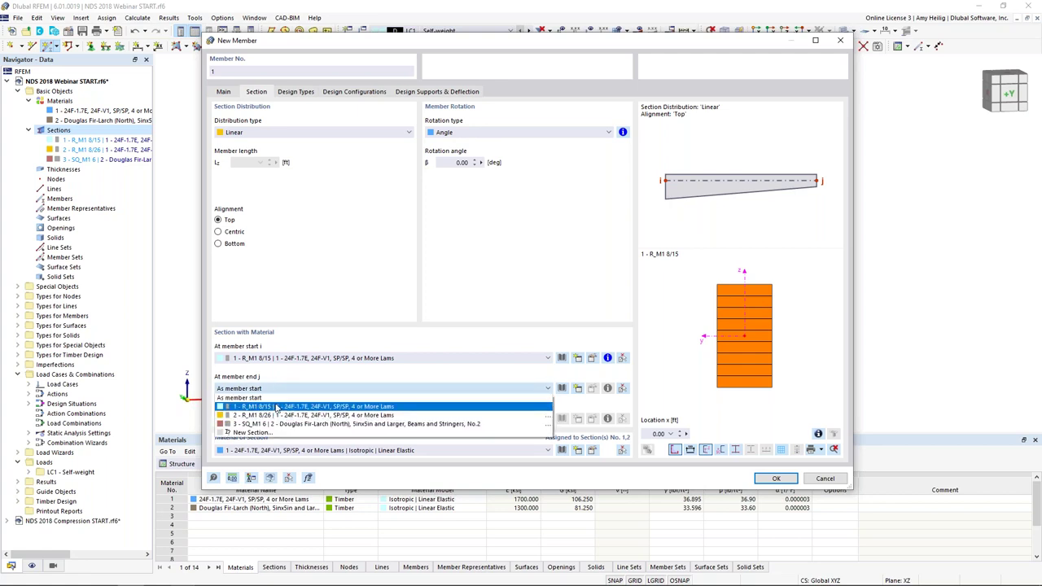
click(278, 415)
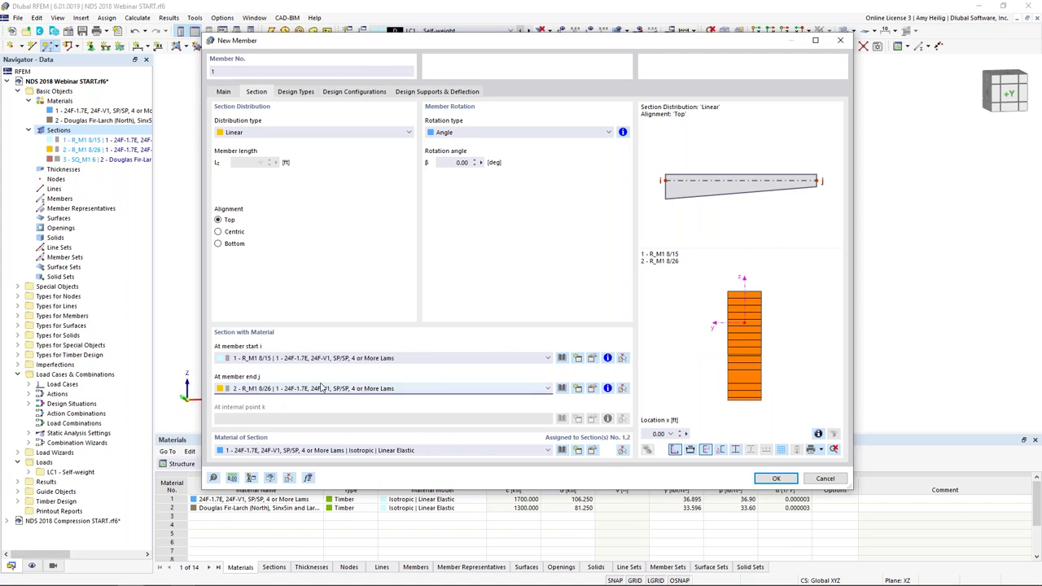
click(765, 480)
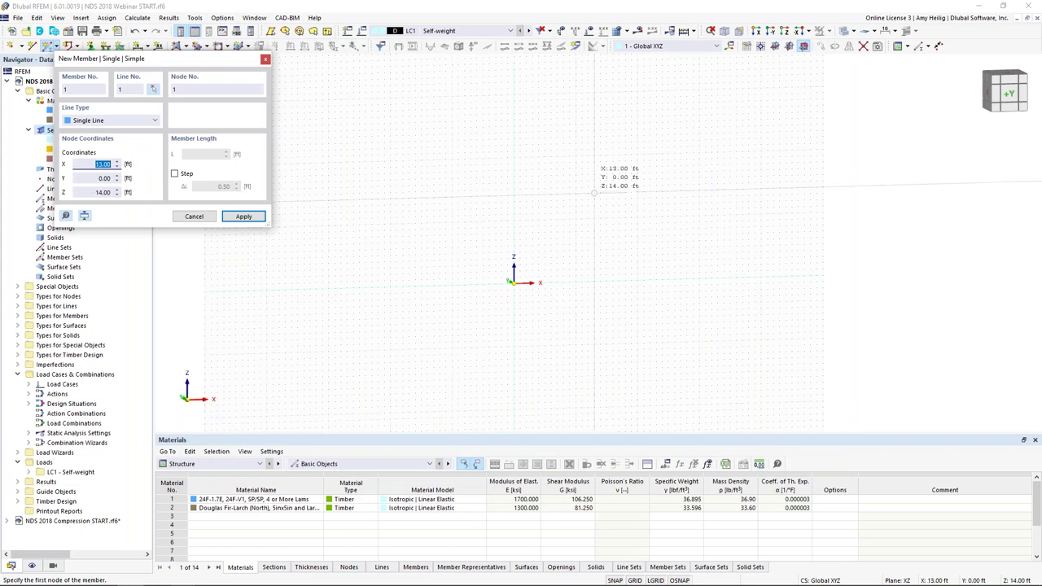
Step: Draw a 15 ft vertical tapered column from the origin and a horizontal tapered beam between X = 23 ft, Z = 15 ft and the column top
click(513, 282)
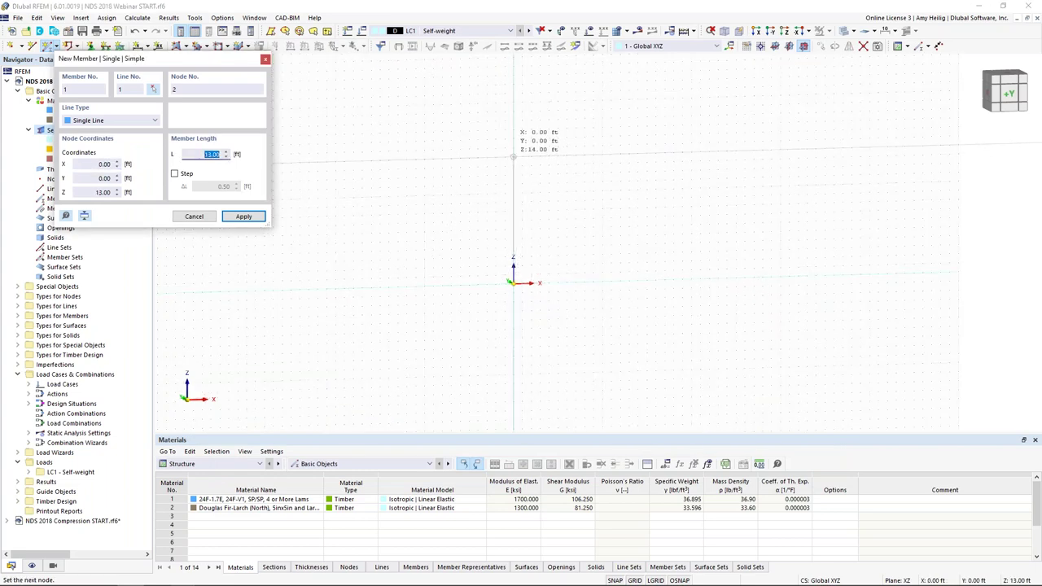
click(513, 149)
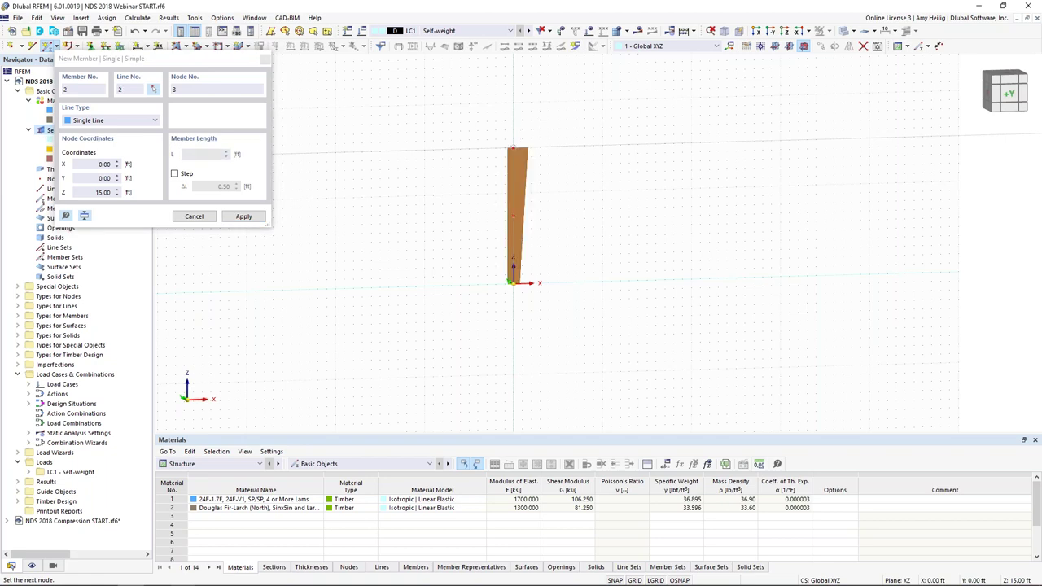
middle_drag(547, 269, 520, 291)
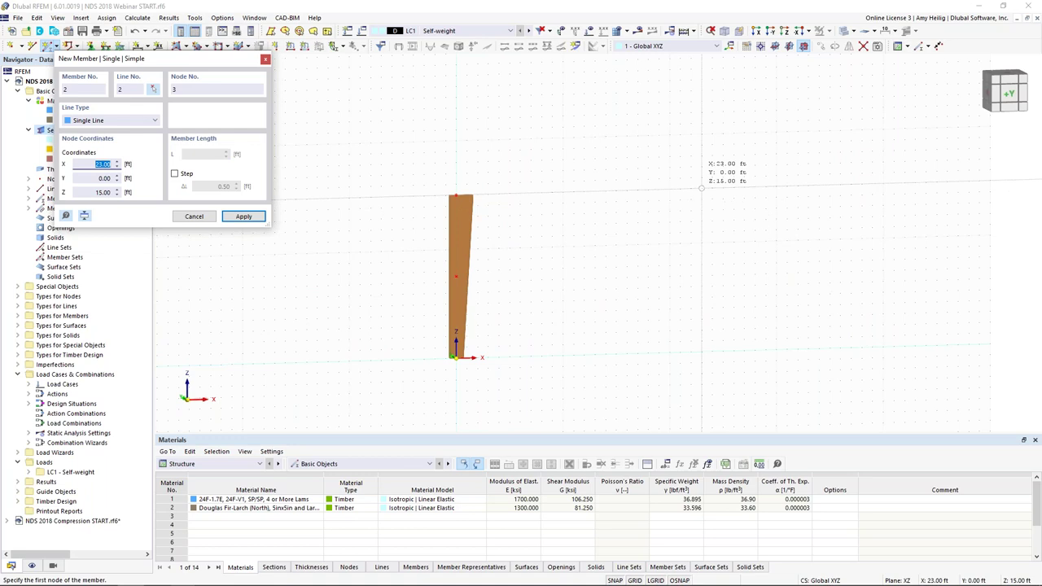
click(701, 188)
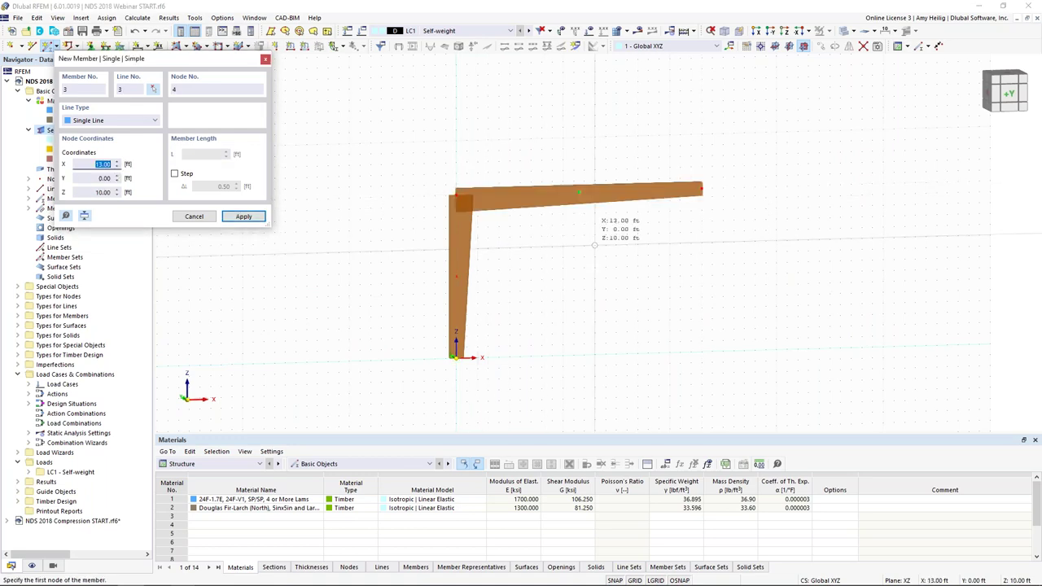
Step: Set up a chamfer of the tapered beam with a -14° rotation angle about the Y axis in direction Z
key(Escape)
middle_drag(586, 290, 486, 311)
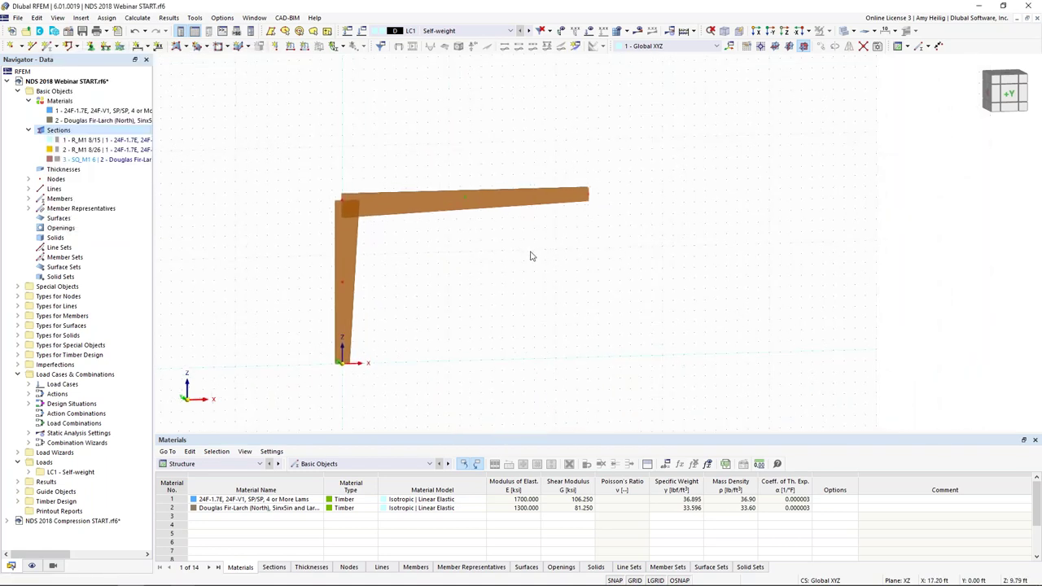
click(515, 190)
click(516, 263)
drag(529, 254, 490, 145)
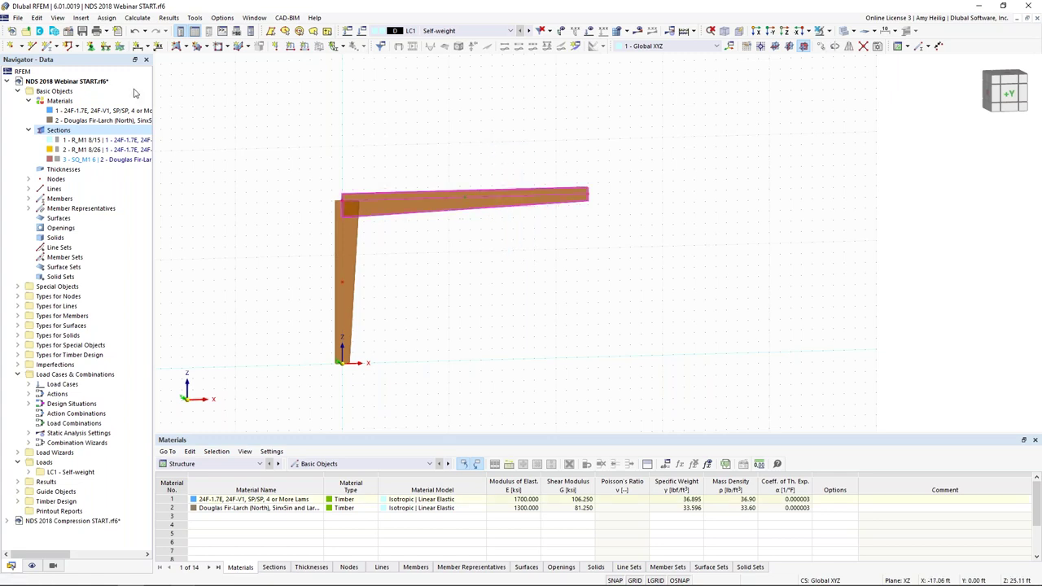
click(37, 18)
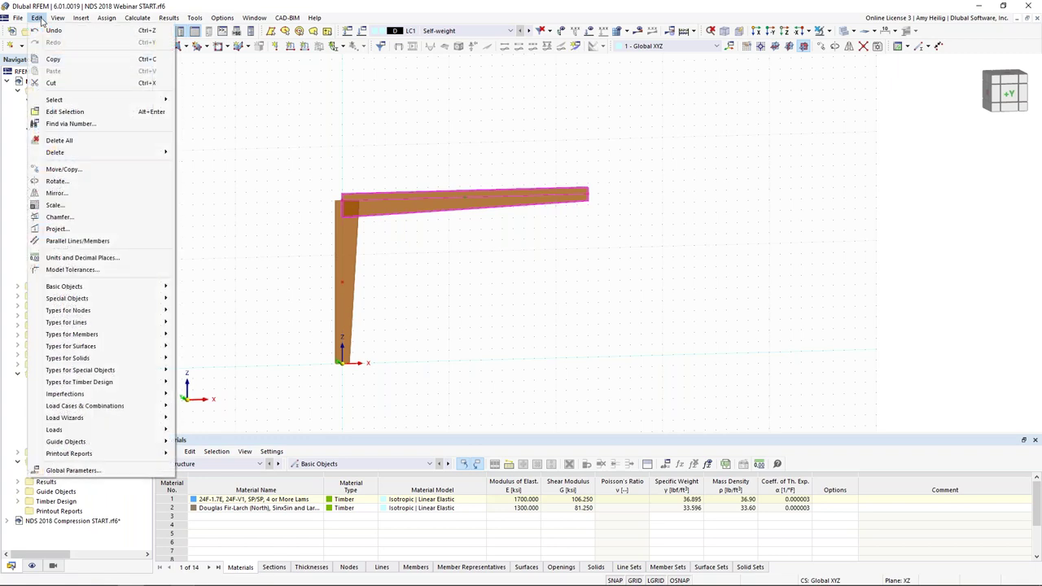
click(57, 218)
click(358, 237)
text(1)
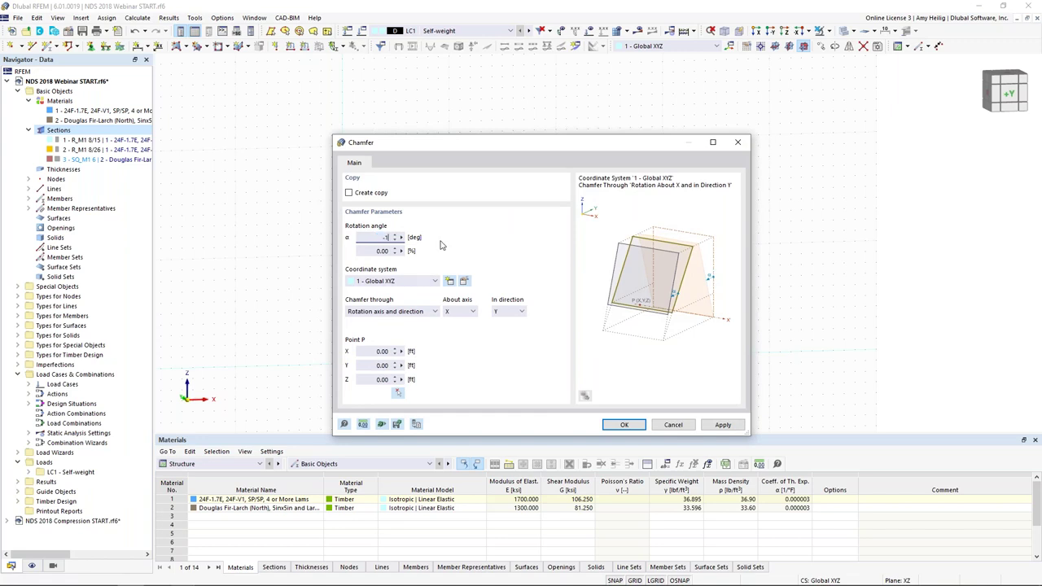
text(4)
click(472, 312)
click(467, 330)
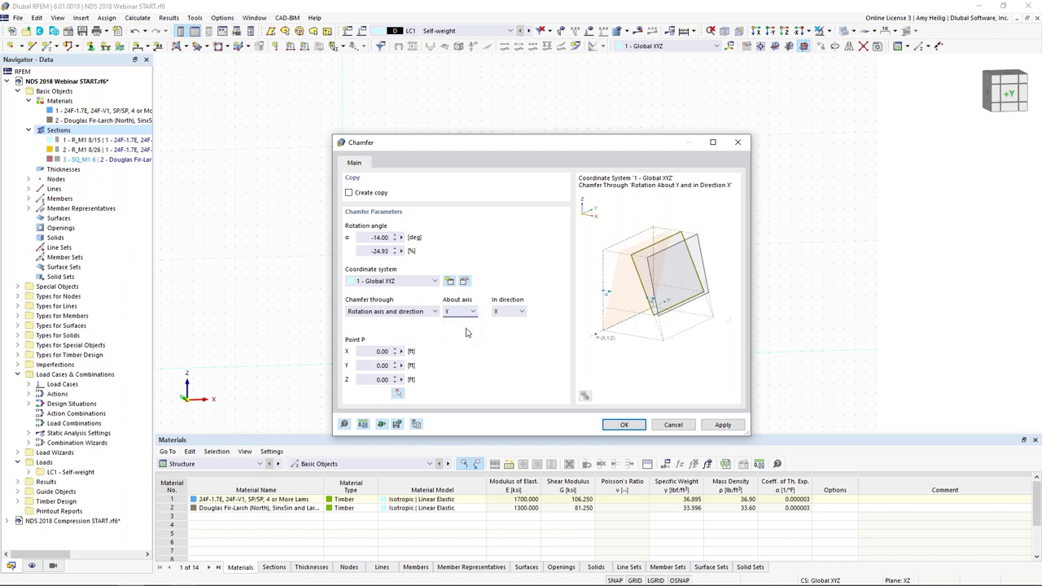
click(509, 312)
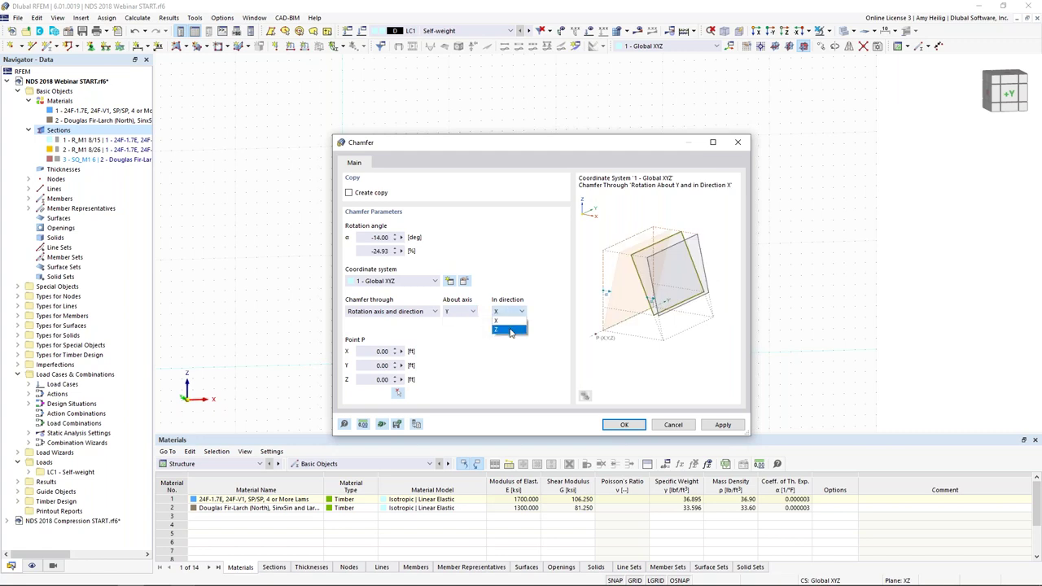
click(513, 329)
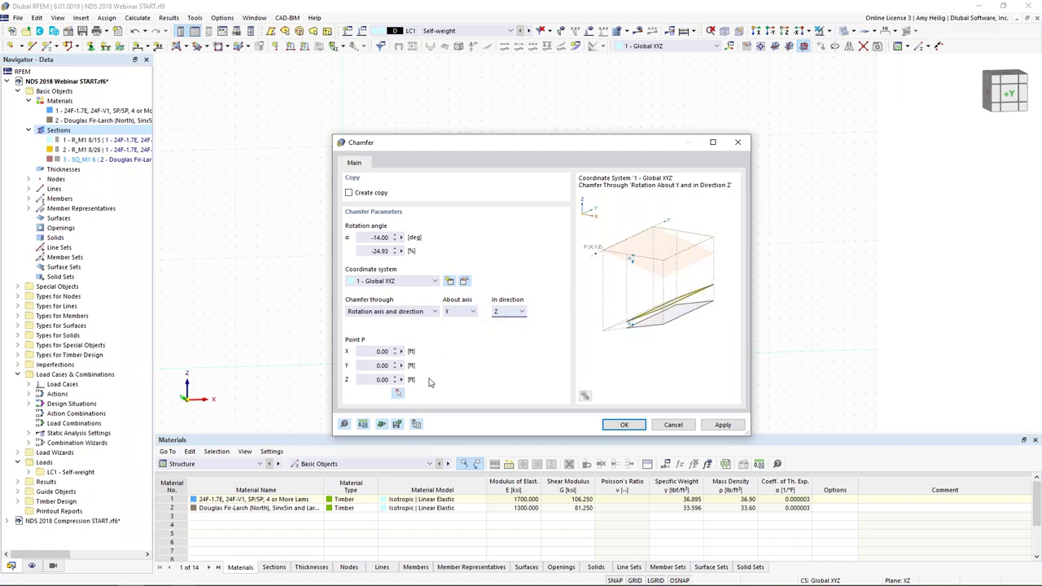
Step: Pick the column top at X = 0, Z = 15 ft as the chamfer's point P and apply the chamfer
click(398, 397)
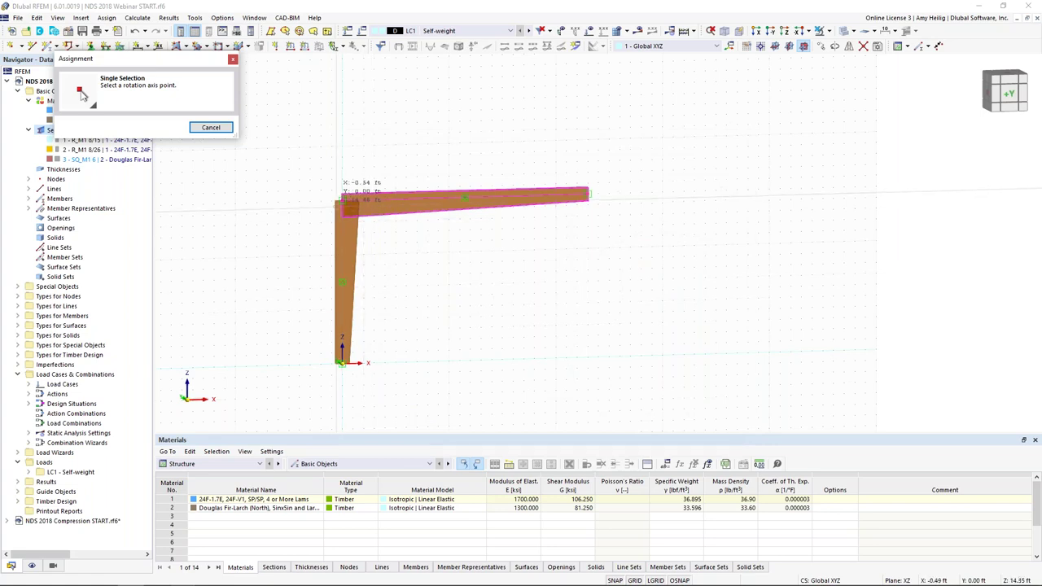
click(342, 200)
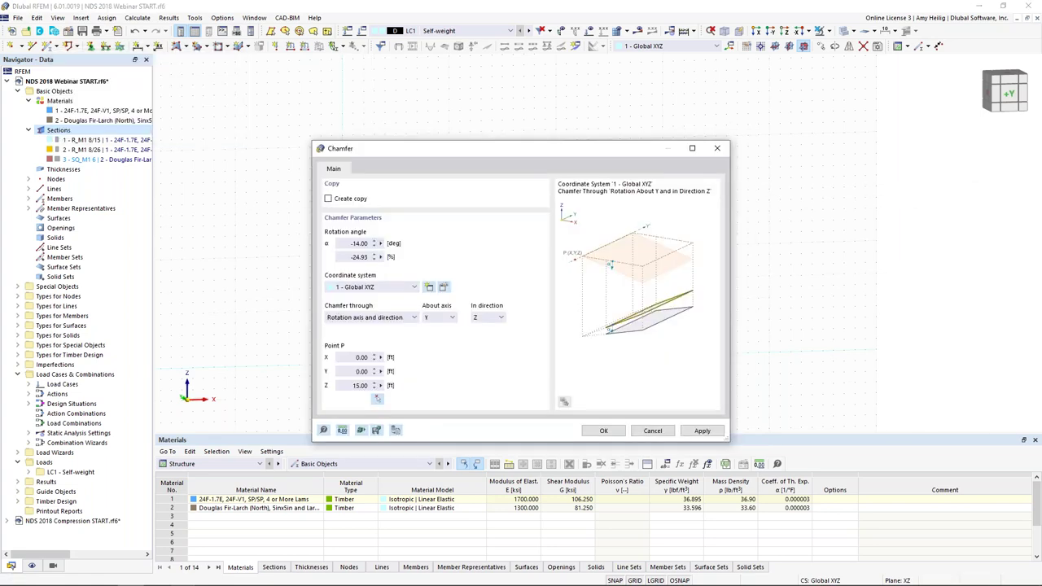
click(603, 431)
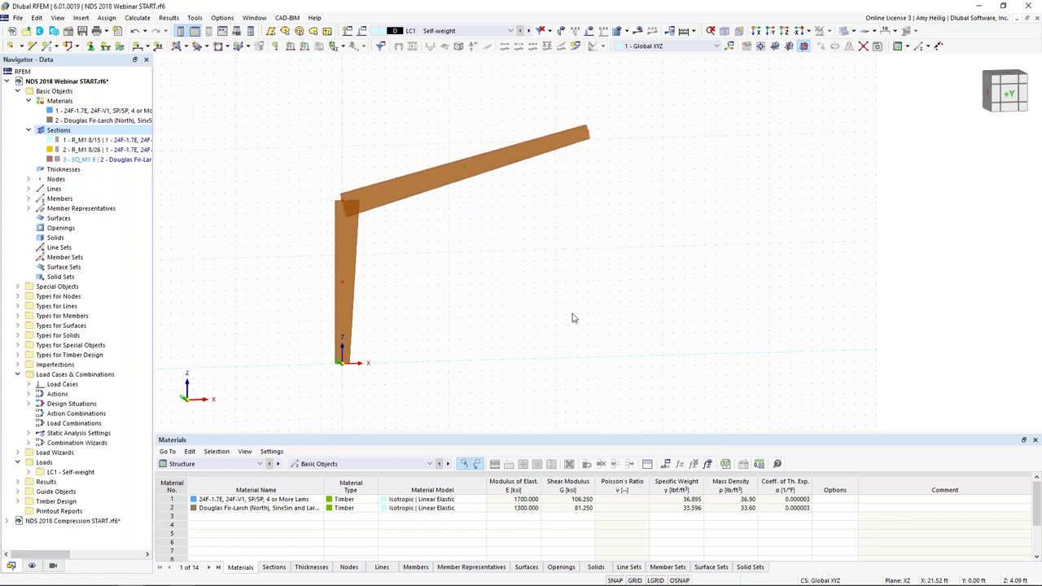
Step: Mirror a copy of the column and sloped beam across a YZ plane through the beam's upper end at X = 23 ft
drag(393, 246, 311, 161)
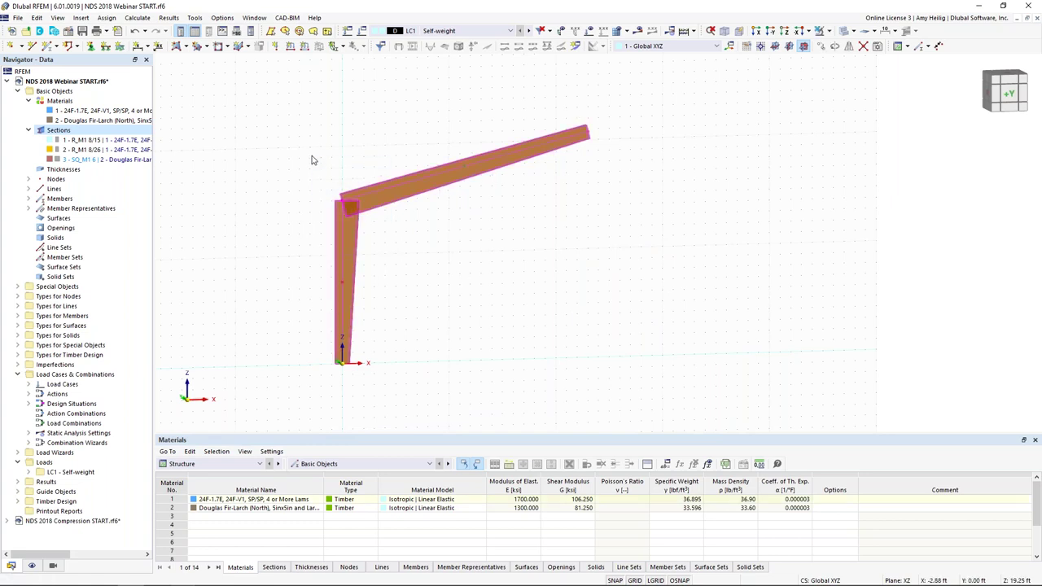
click(849, 49)
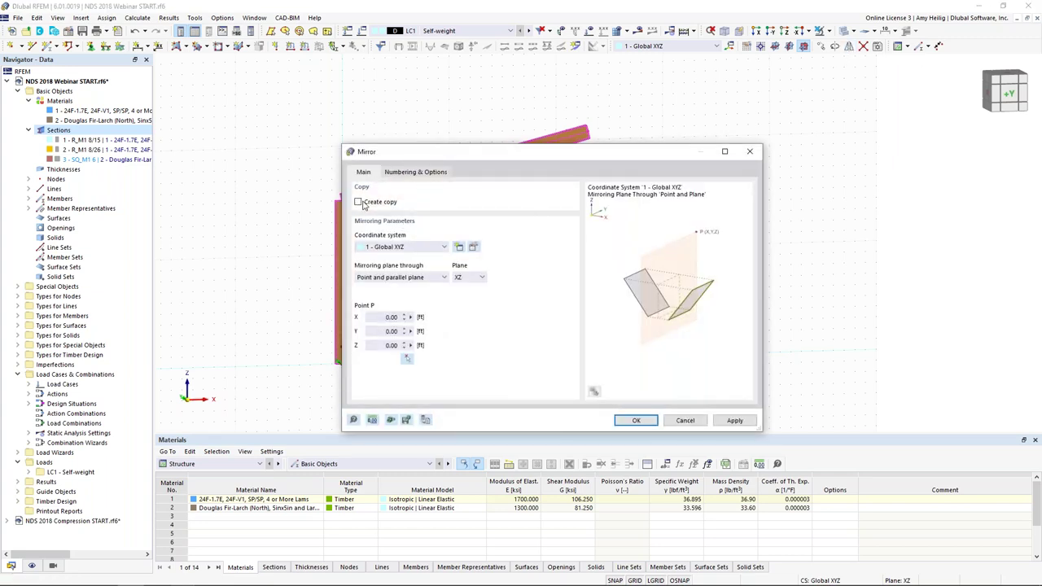
click(359, 203)
click(468, 277)
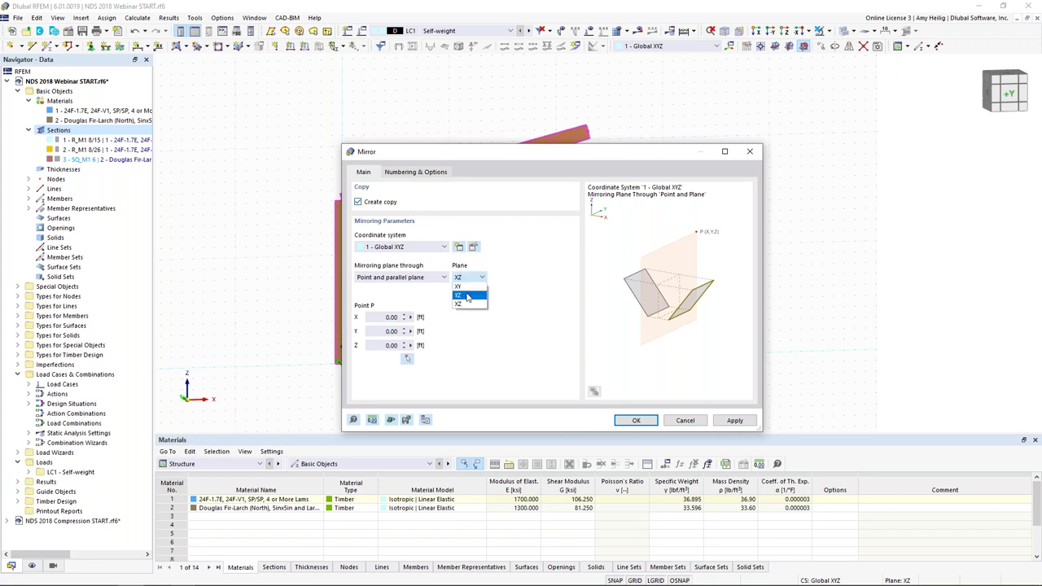
click(469, 297)
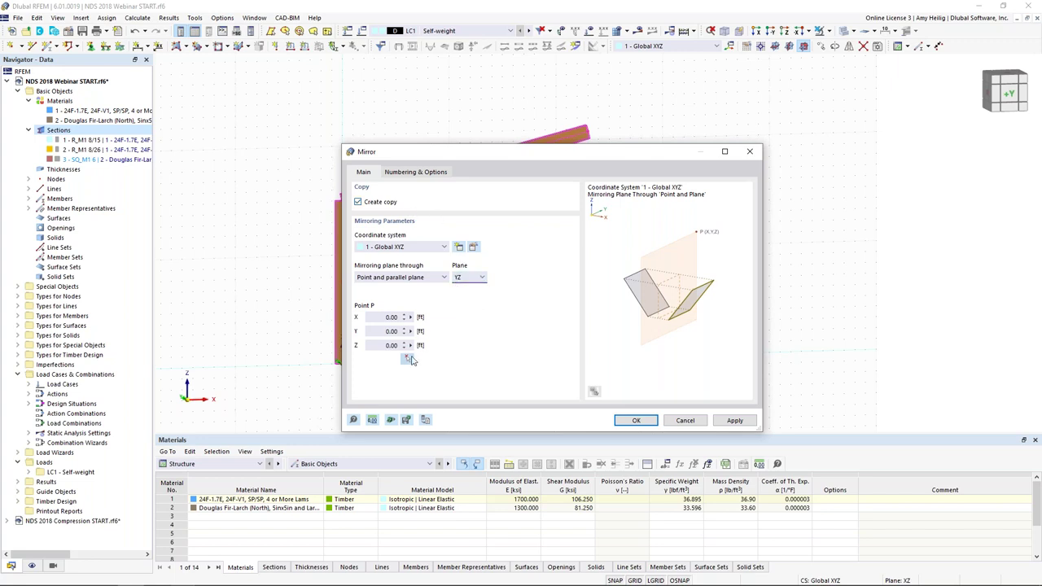
click(408, 362)
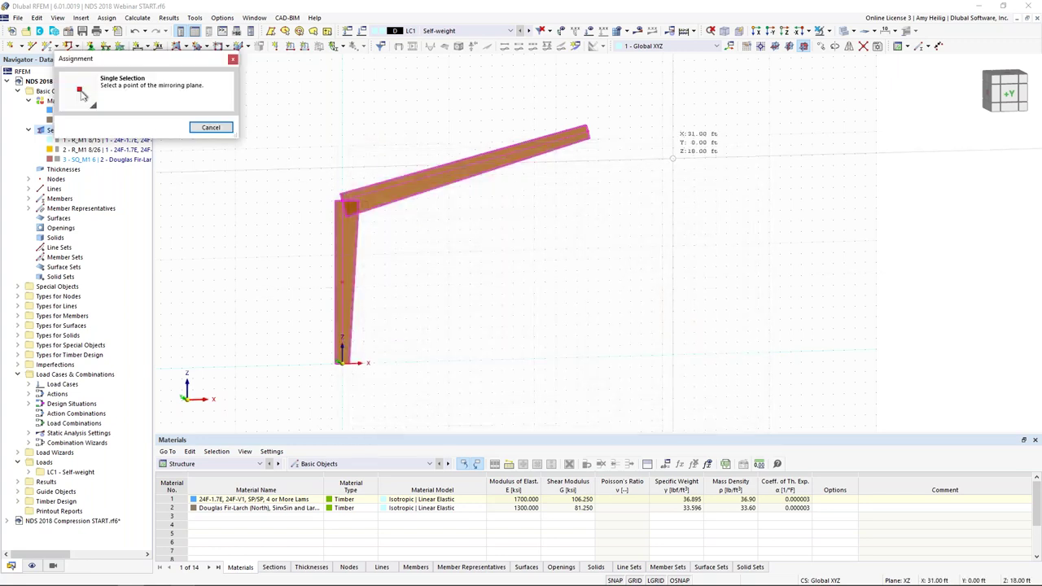
click(592, 140)
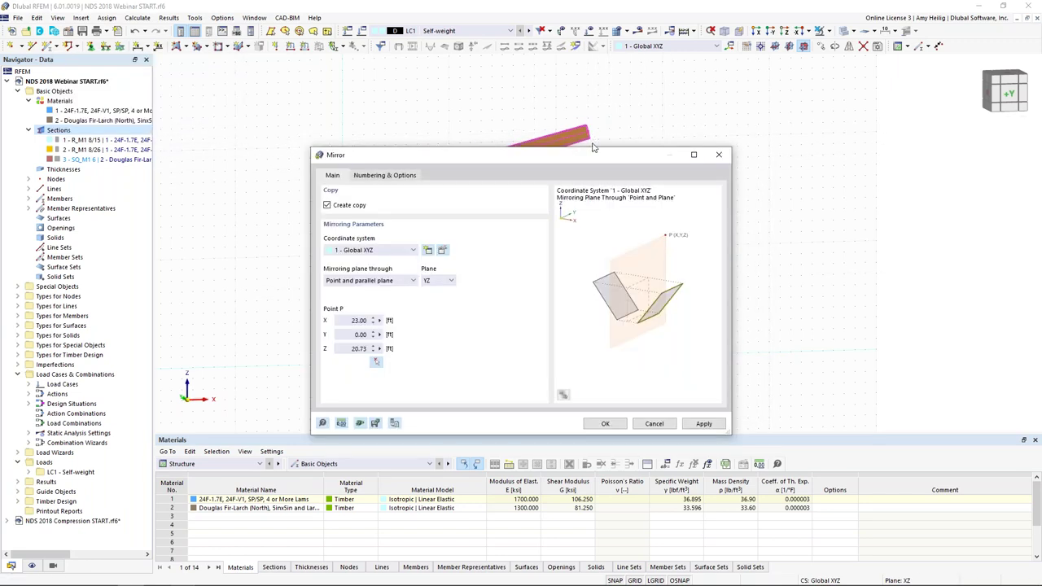
click(603, 425)
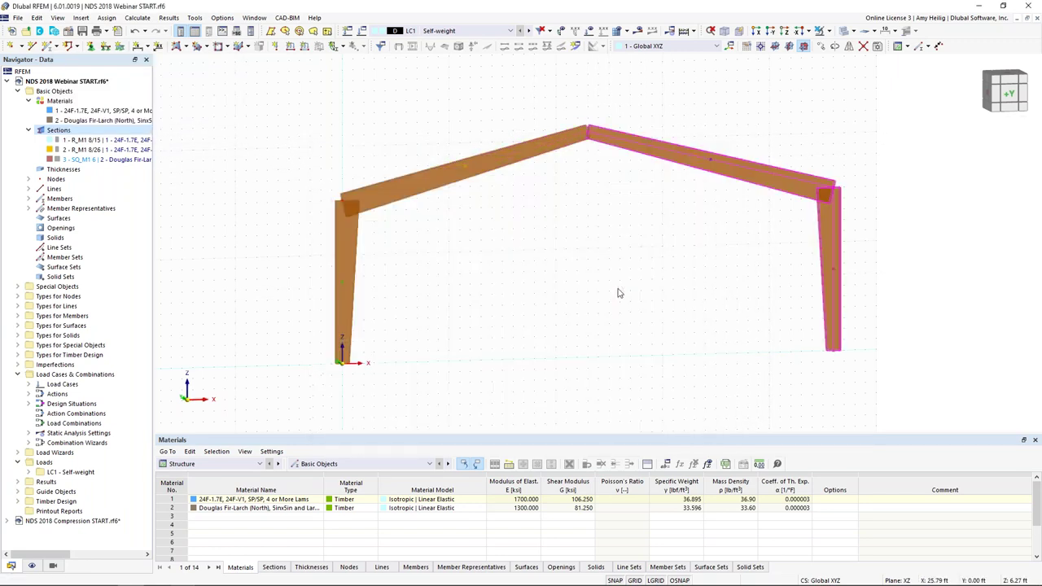
Step: Enable hinges on the original sloped beam and define a new local xyz member hinge releasing φy and φz
ctrl+middle_drag(618, 293, 498, 174)
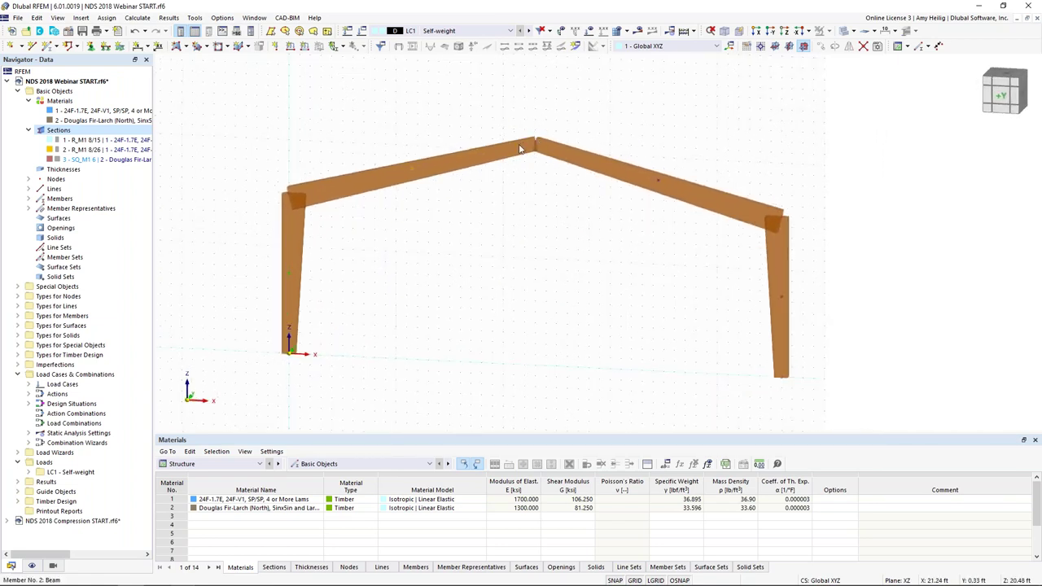
click(474, 160)
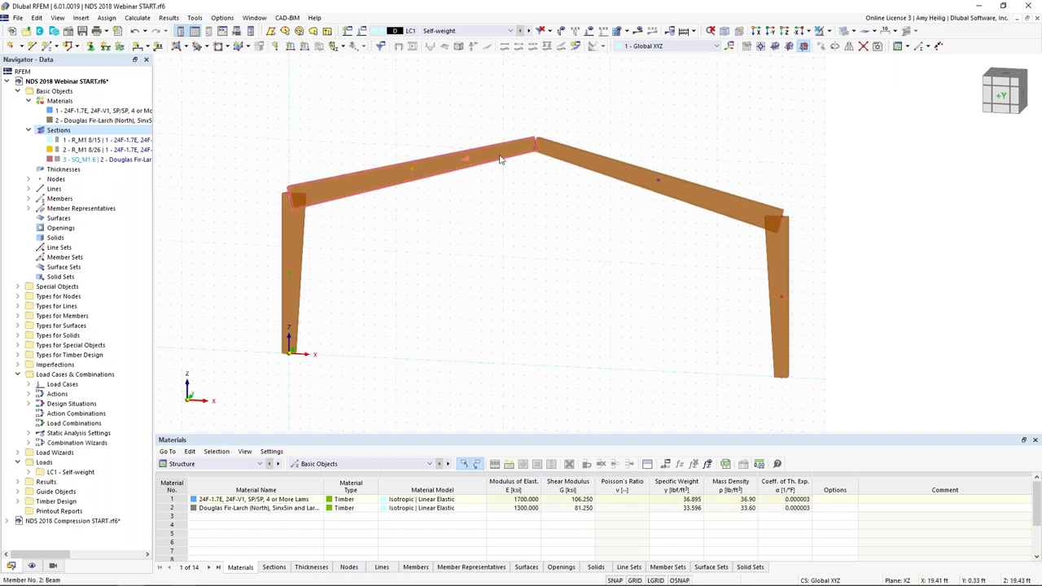
double_click(500, 158)
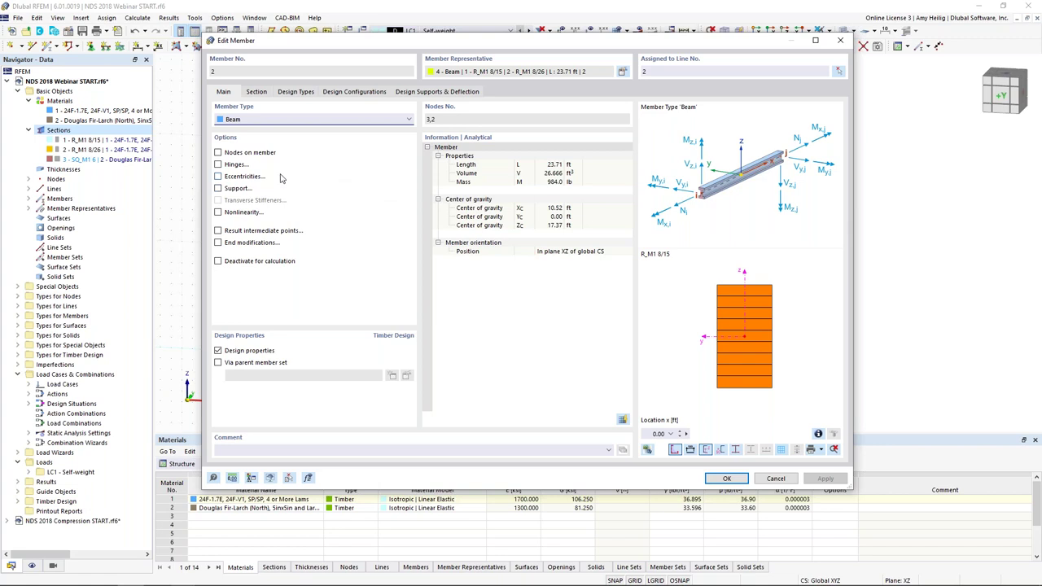
click(218, 164)
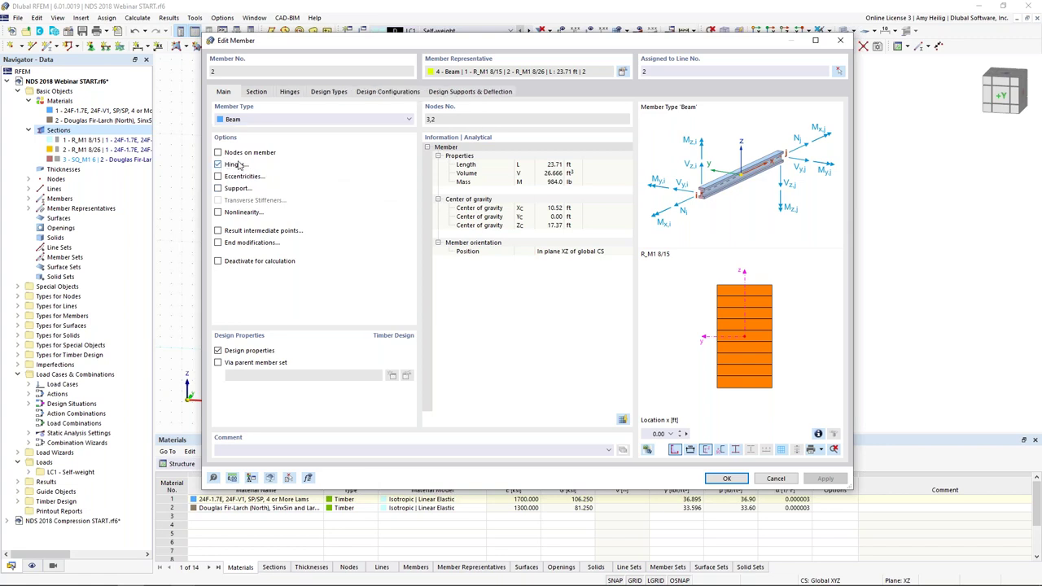
click(290, 93)
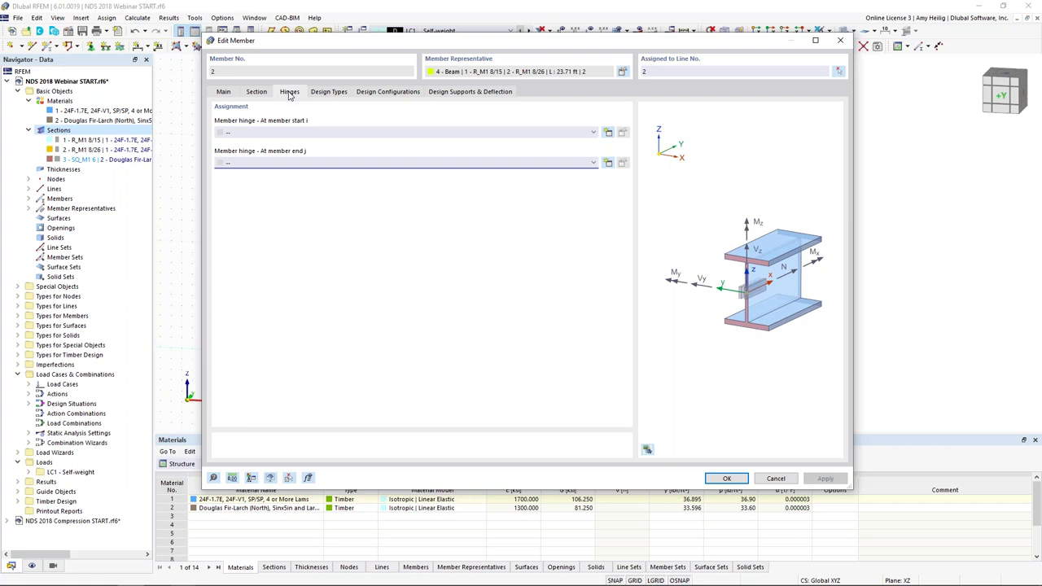
click(609, 133)
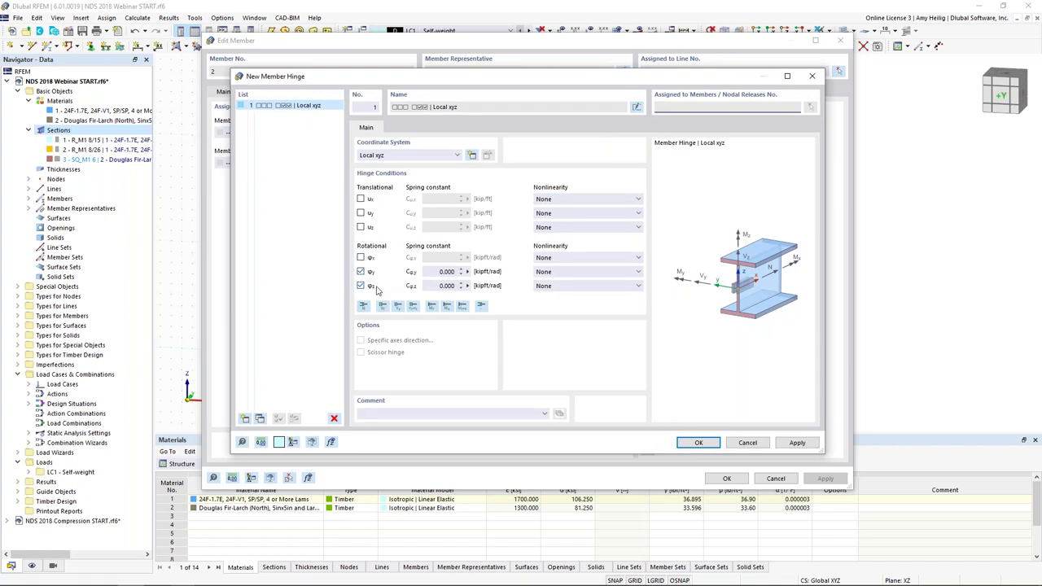
click(694, 443)
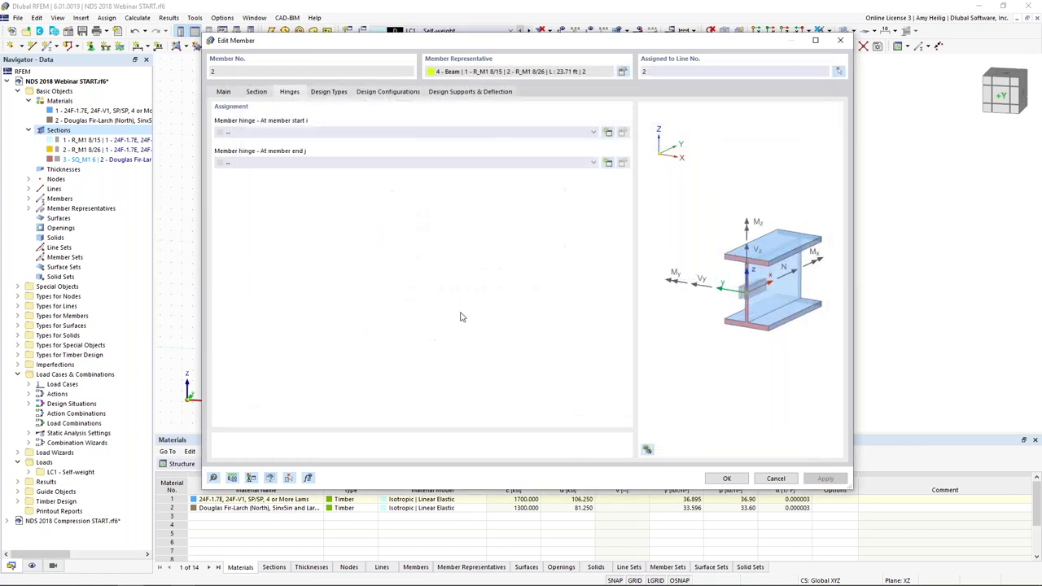
Step: Assign the φy/φz member hinge to the original beam's start i and apply the member changes
click(315, 138)
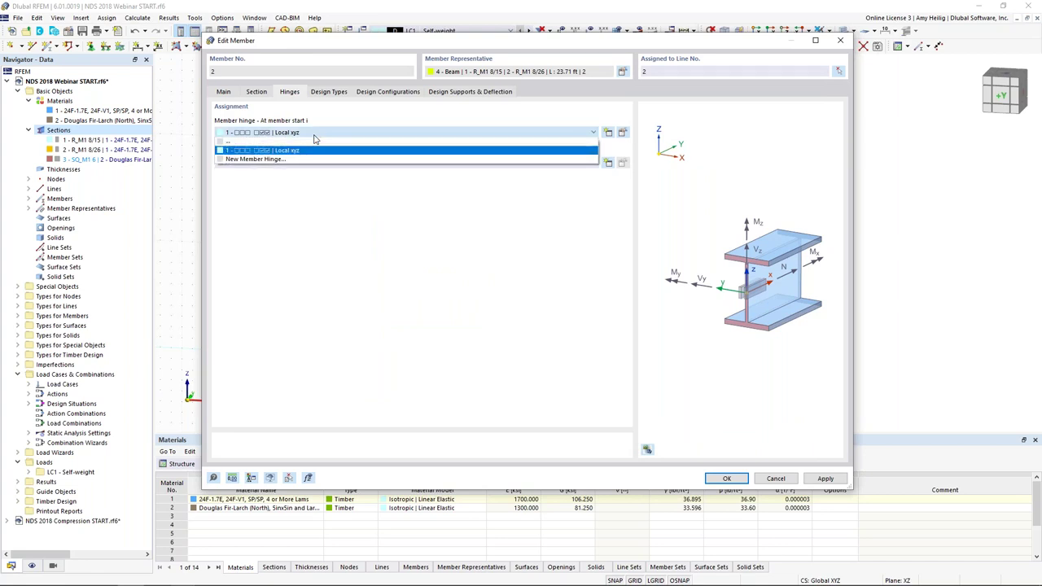
click(400, 254)
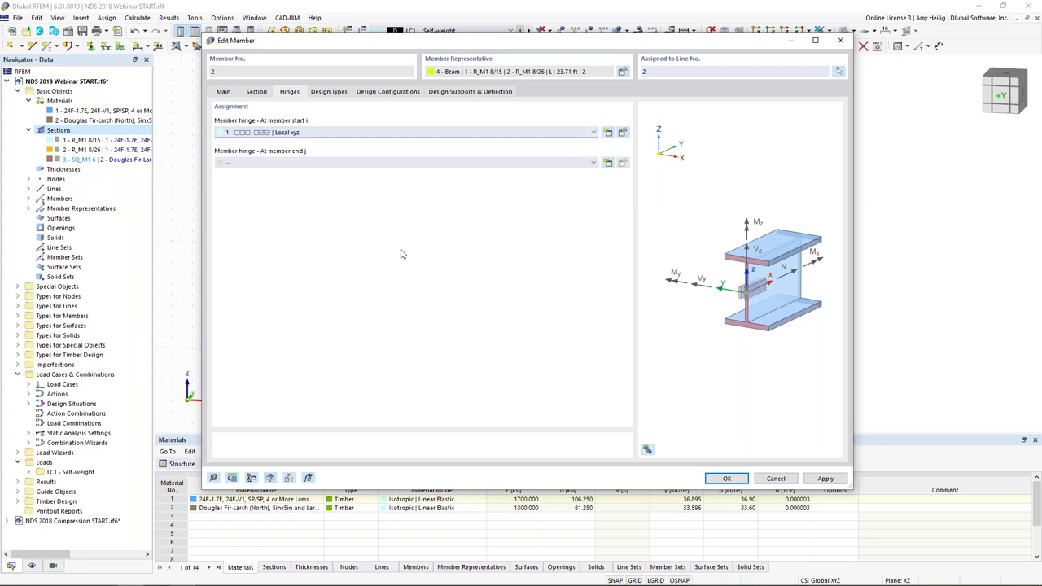
click(720, 479)
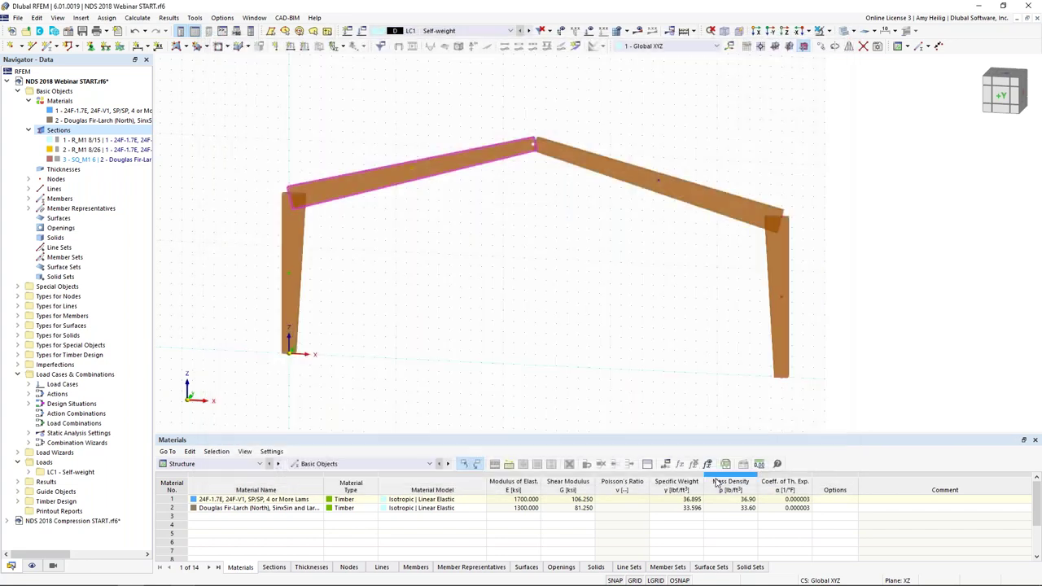
click(605, 315)
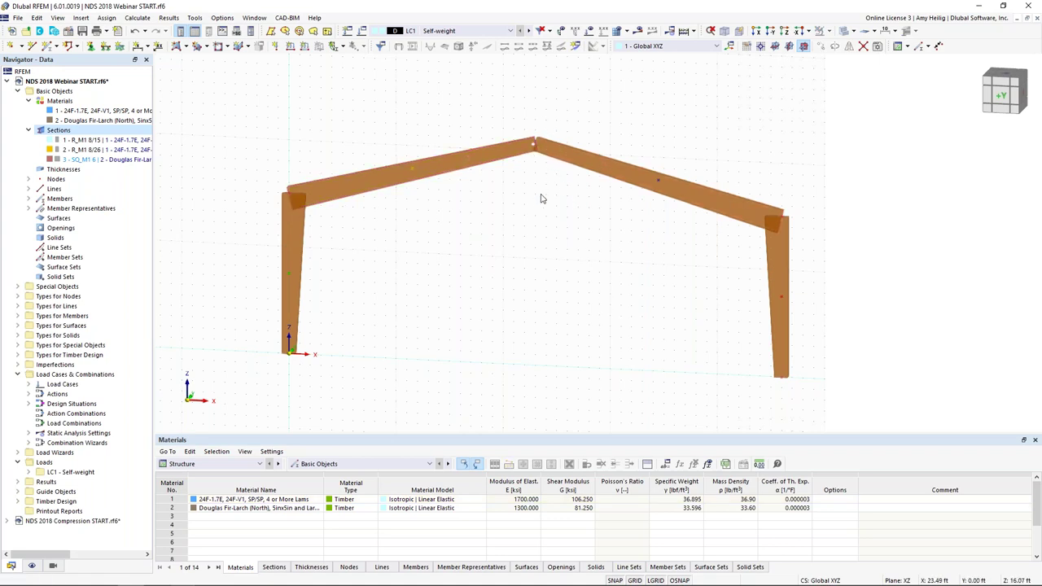
Step: Display the frame as wireframe lines and hide the member representatives
click(843, 34)
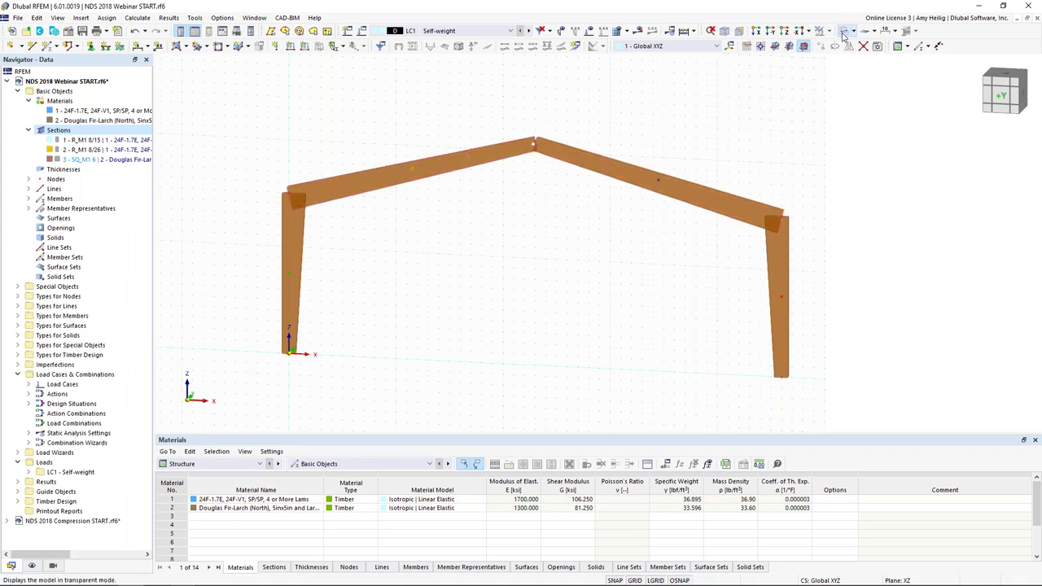
click(31, 567)
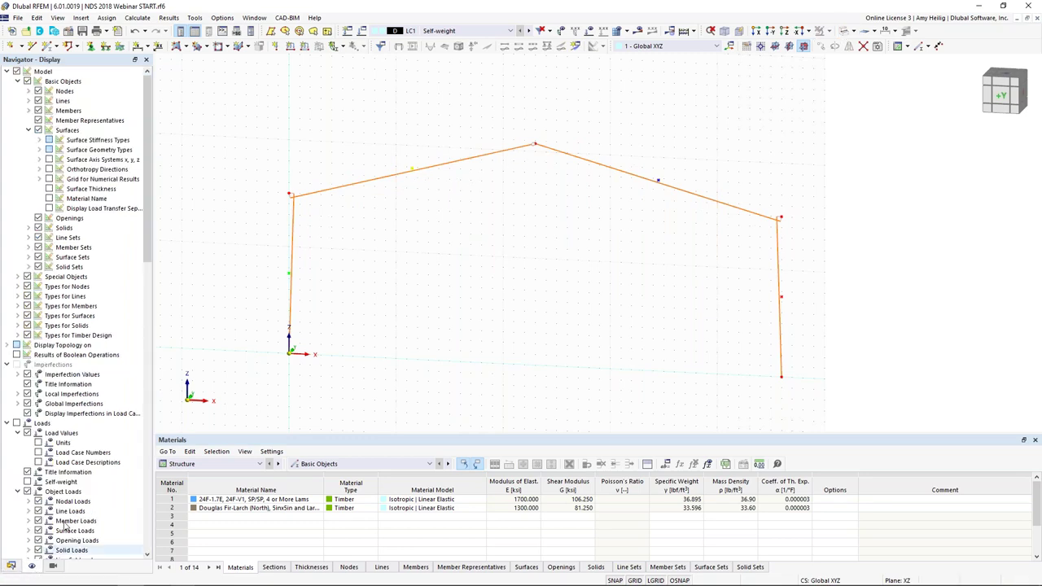
click(38, 121)
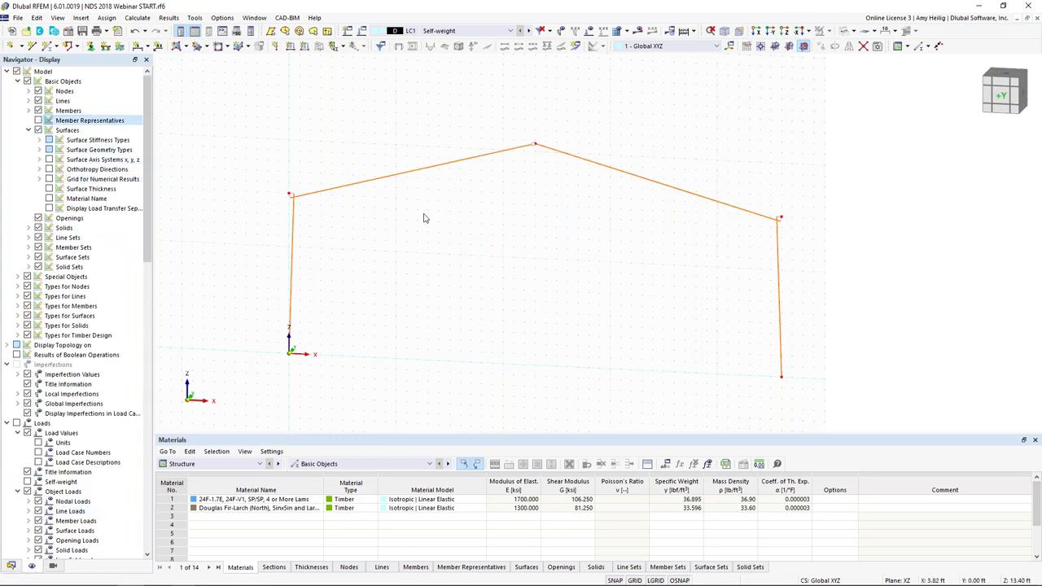
Step: Add two intermediate On Member nodes to each of the two sloped beams without dividing the members
click(647, 181)
click(471, 159)
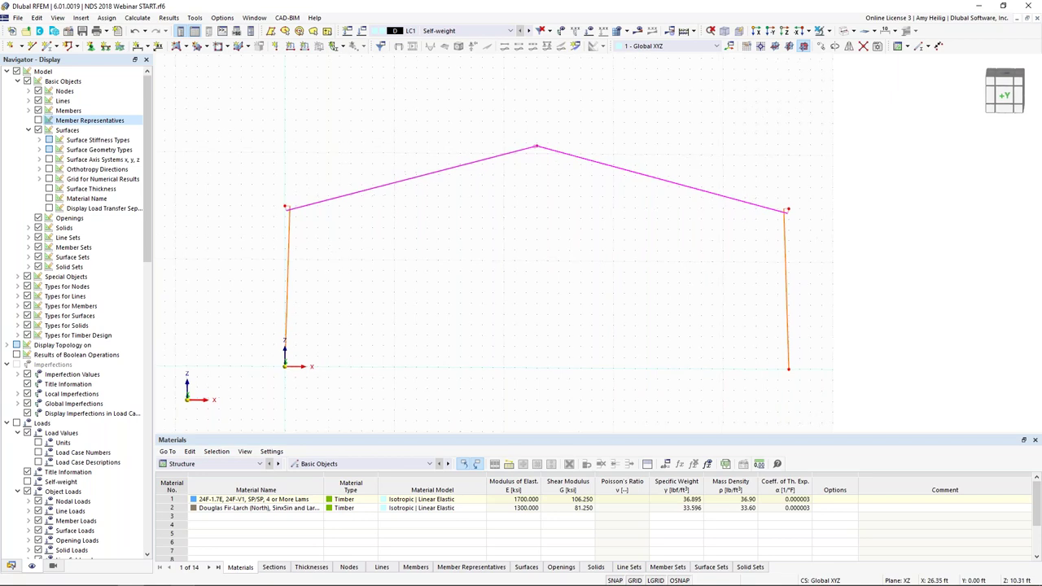
right_click(645, 179)
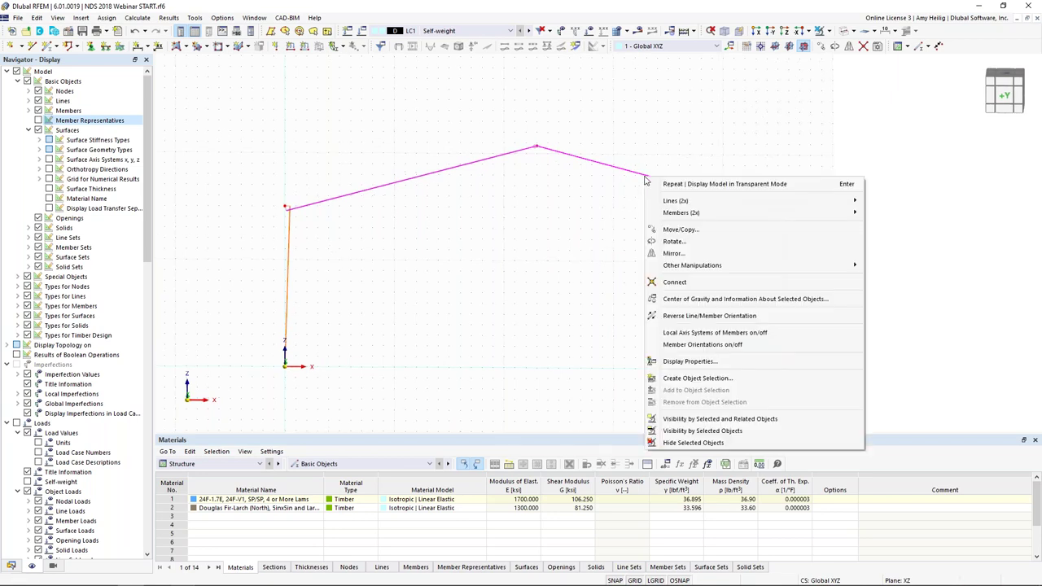
mouse_move(676, 213)
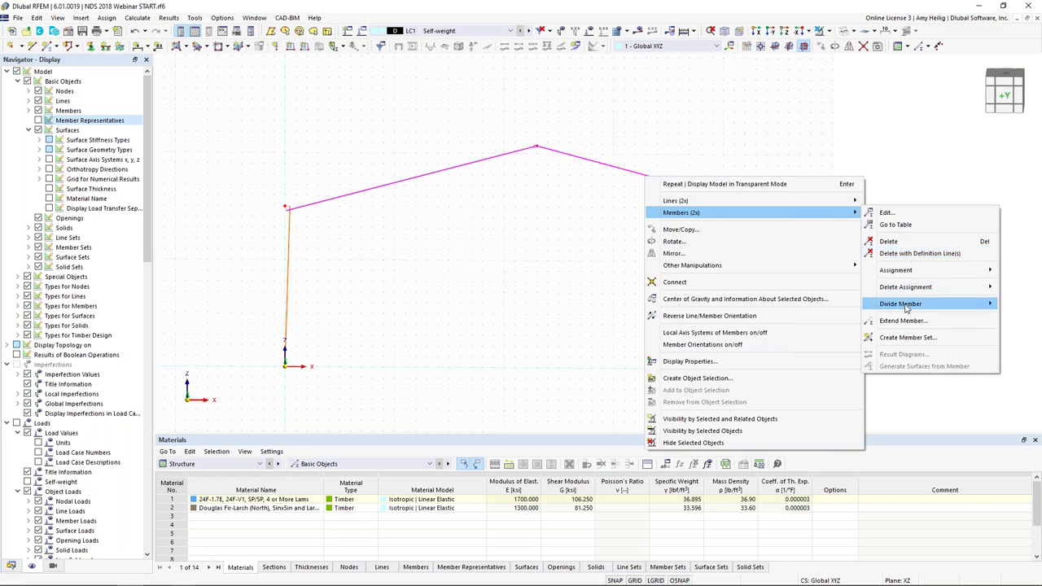
mouse_move(908, 308)
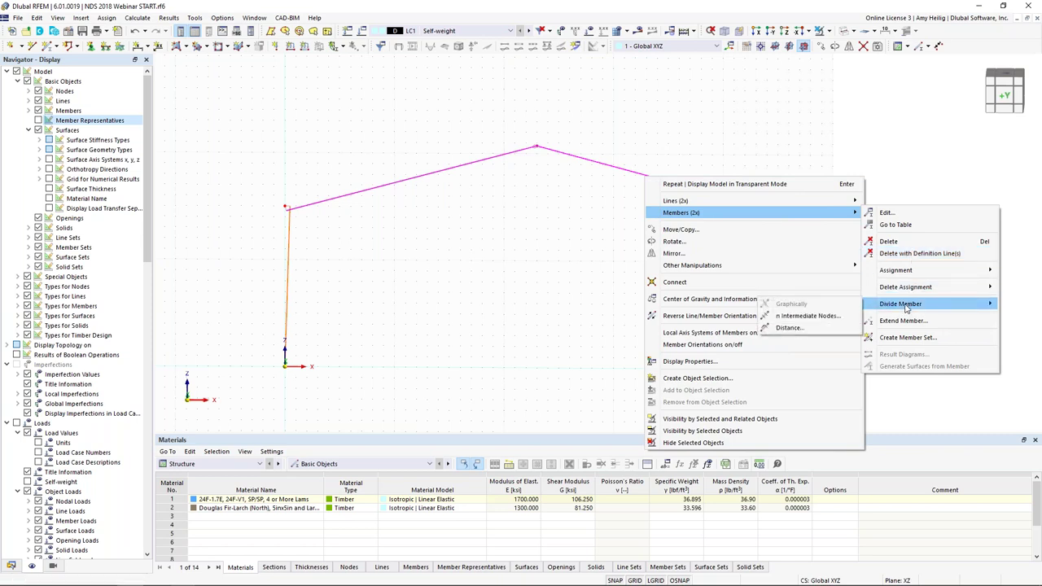
click(821, 319)
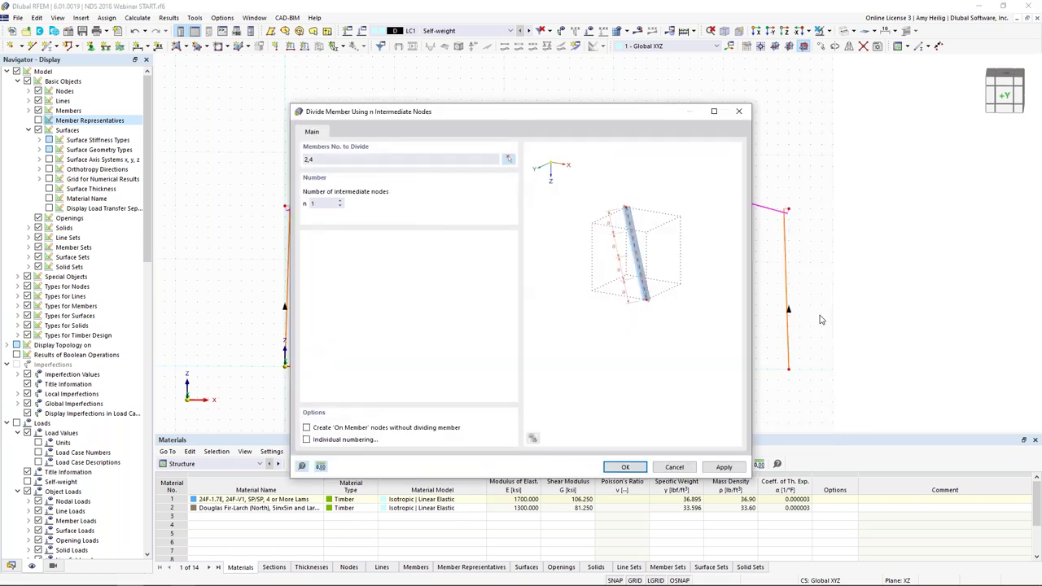
double_click(337, 204)
text(2)
click(307, 428)
key(Return)
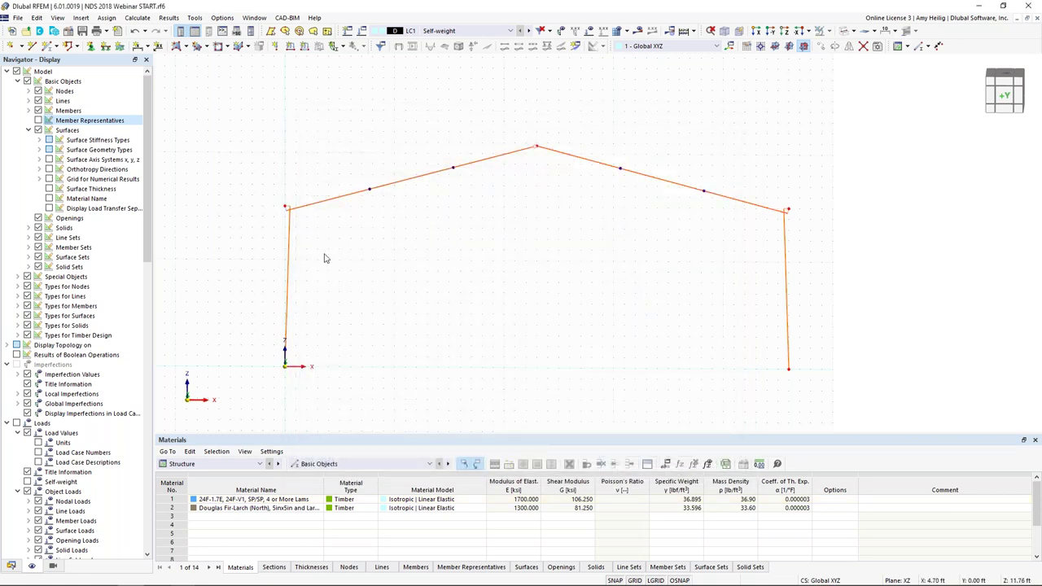
Step: Examine the On Member node type and parameters of the sloped beam's intermediate node nearest the original column, leaving them as they are
double_click(369, 192)
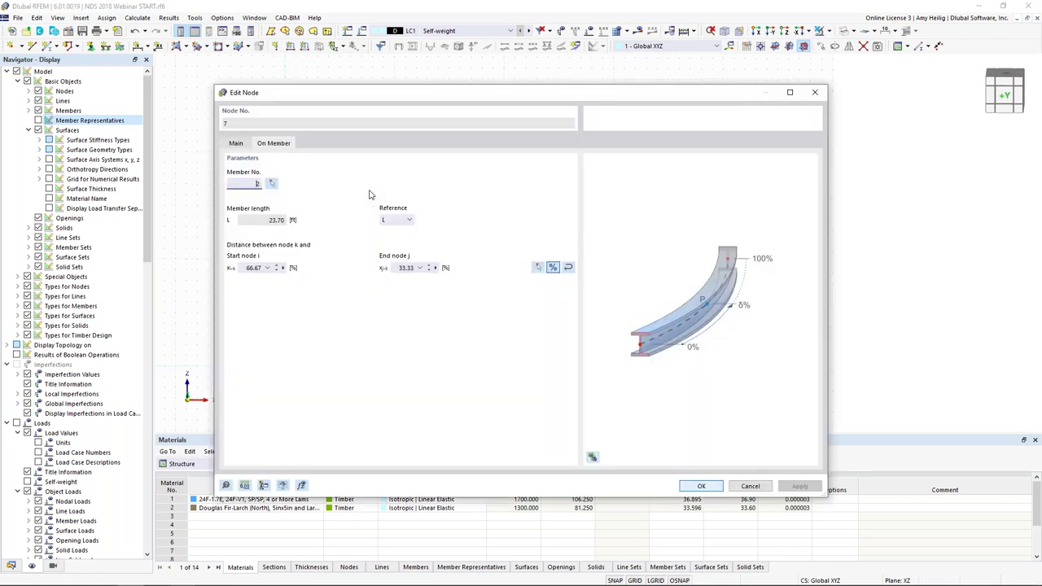
click(241, 145)
click(255, 186)
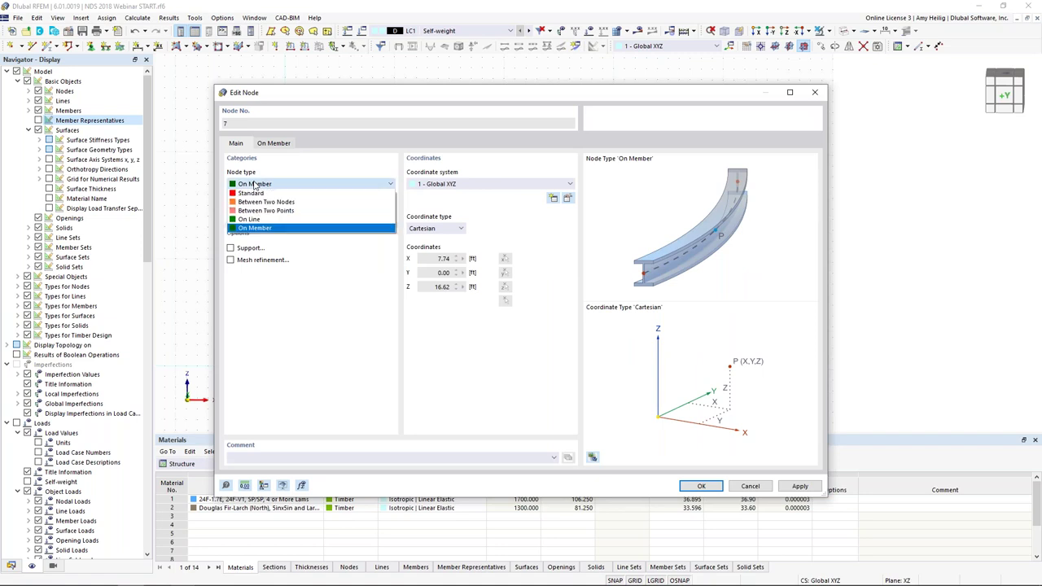
click(256, 228)
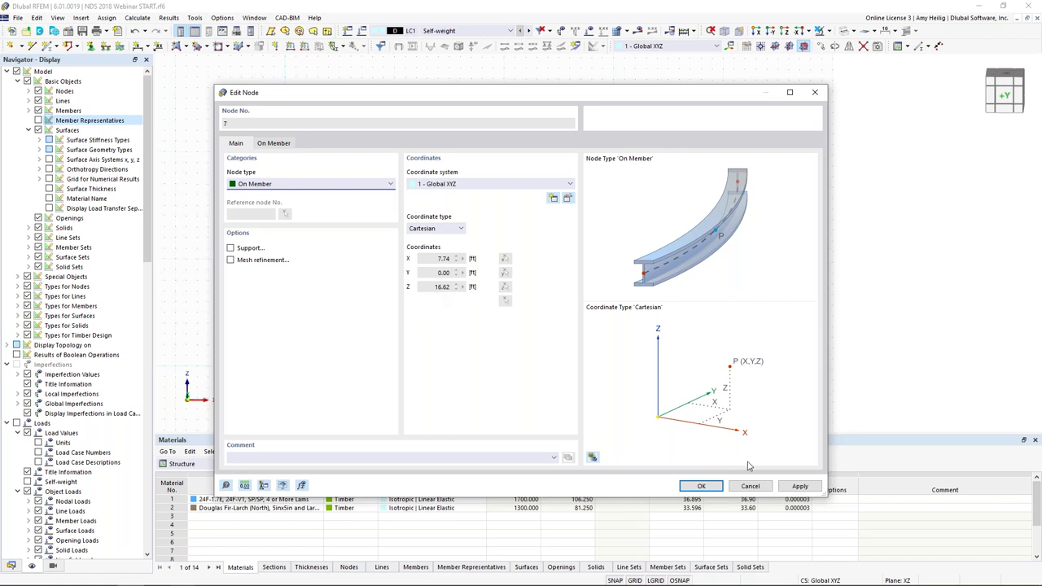
click(753, 487)
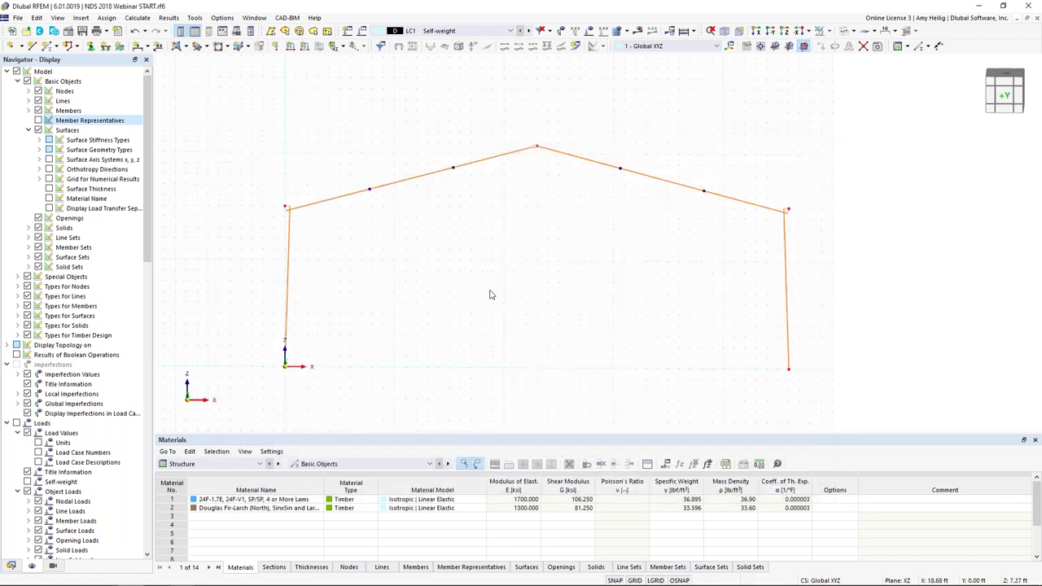
Step: Select the whole frame and set up a copy with 4 steps displaced along Y
drag(859, 305, 233, 121)
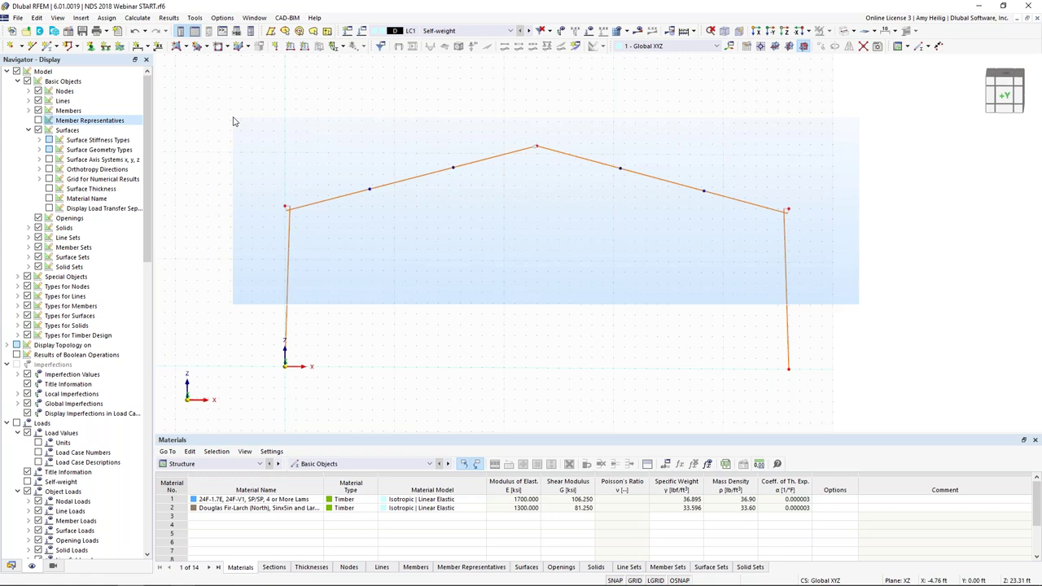
drag(233, 121, 233, 120)
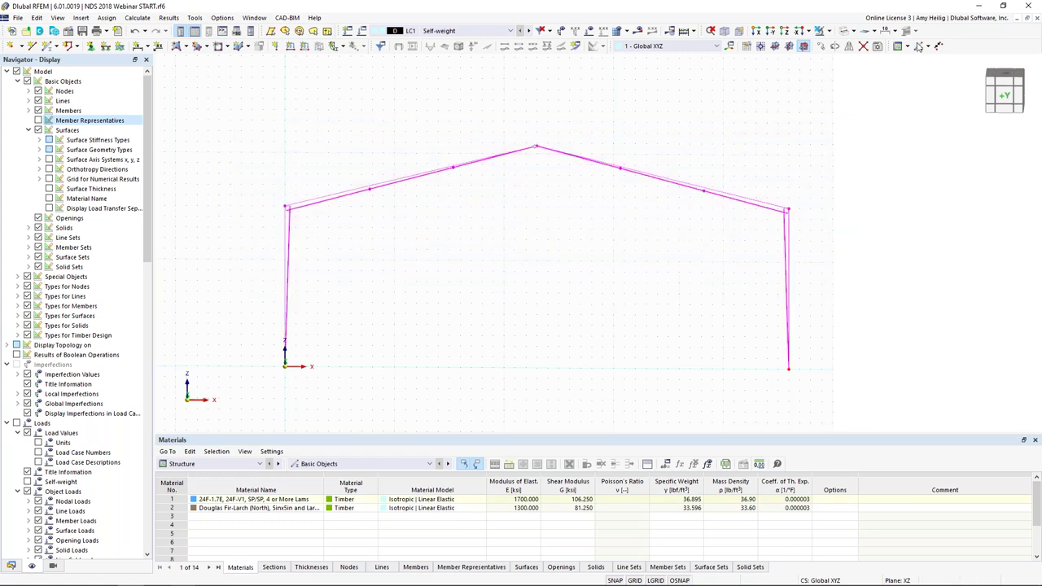
click(823, 46)
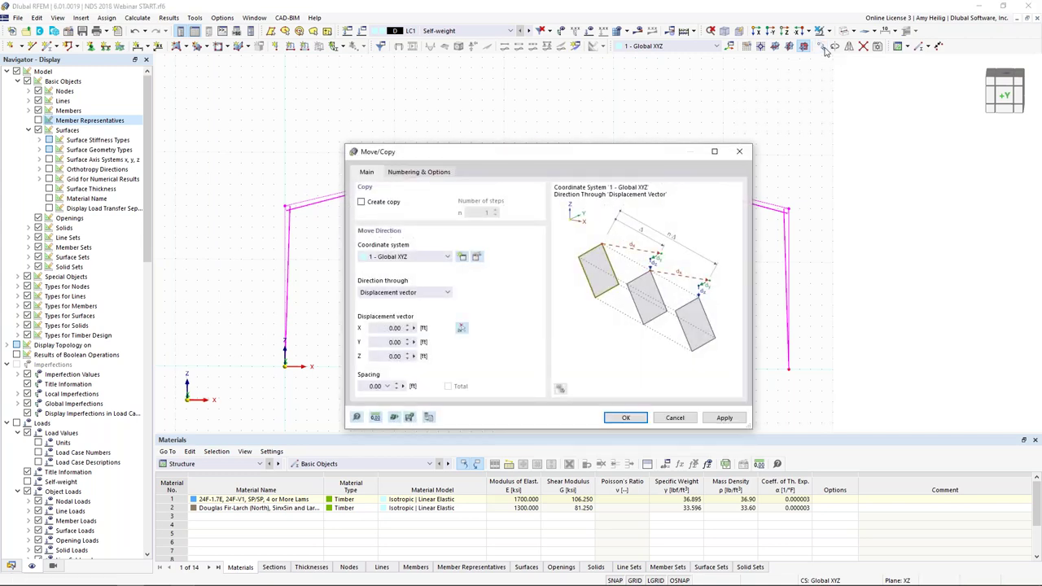
click(362, 202)
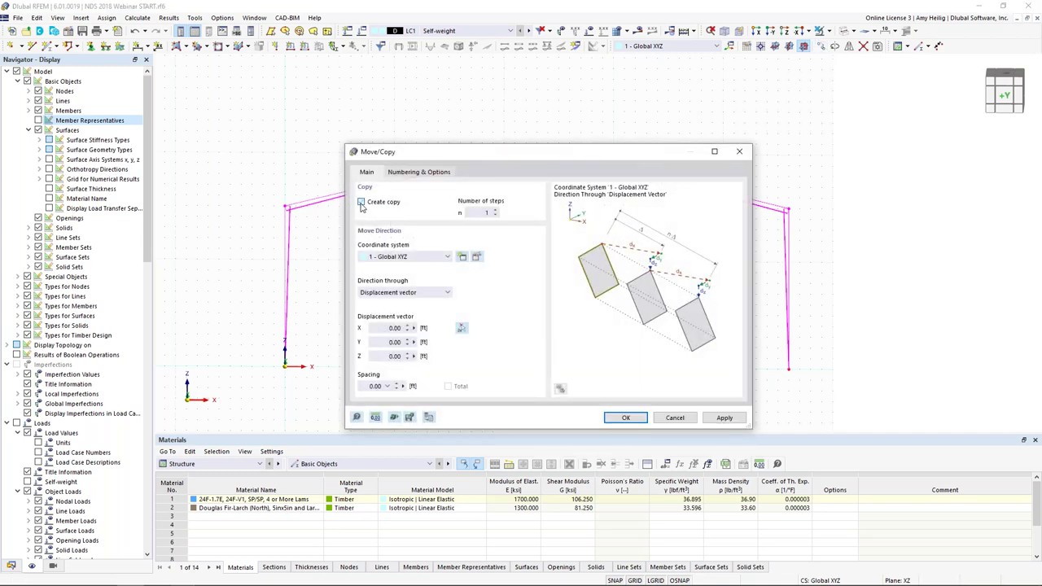
click(494, 212)
text(4)
click(395, 342)
Step: Enable step links that connect the copied nodes with members, and define a new template member of type Truss
click(432, 173)
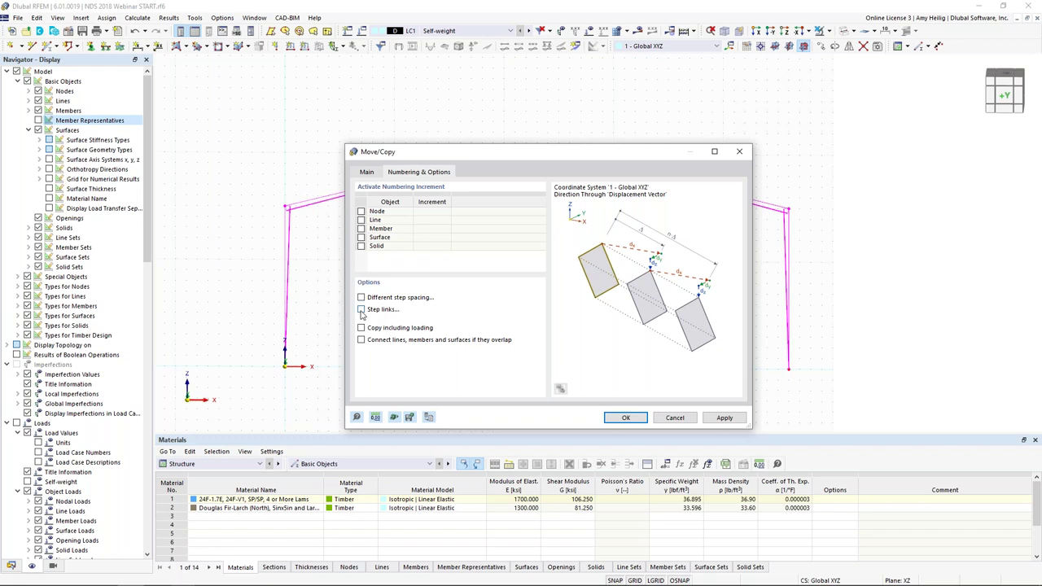
click(362, 310)
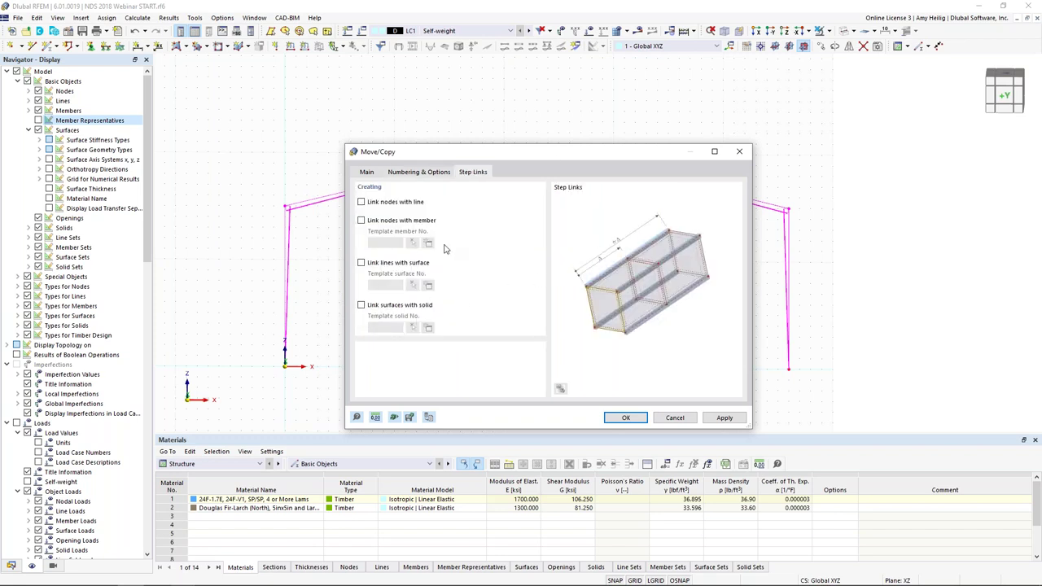
click(361, 220)
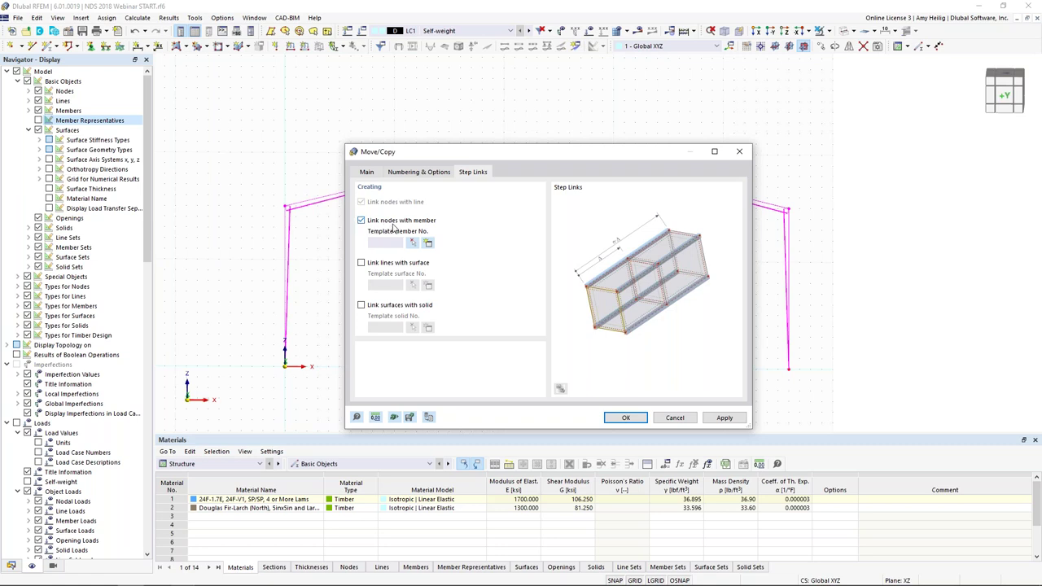
click(429, 244)
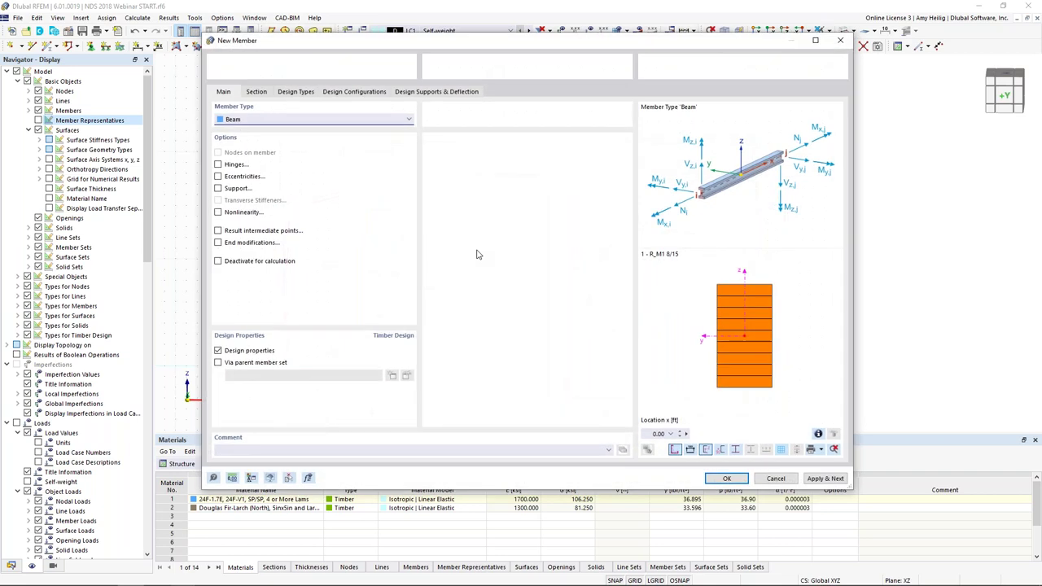
click(309, 120)
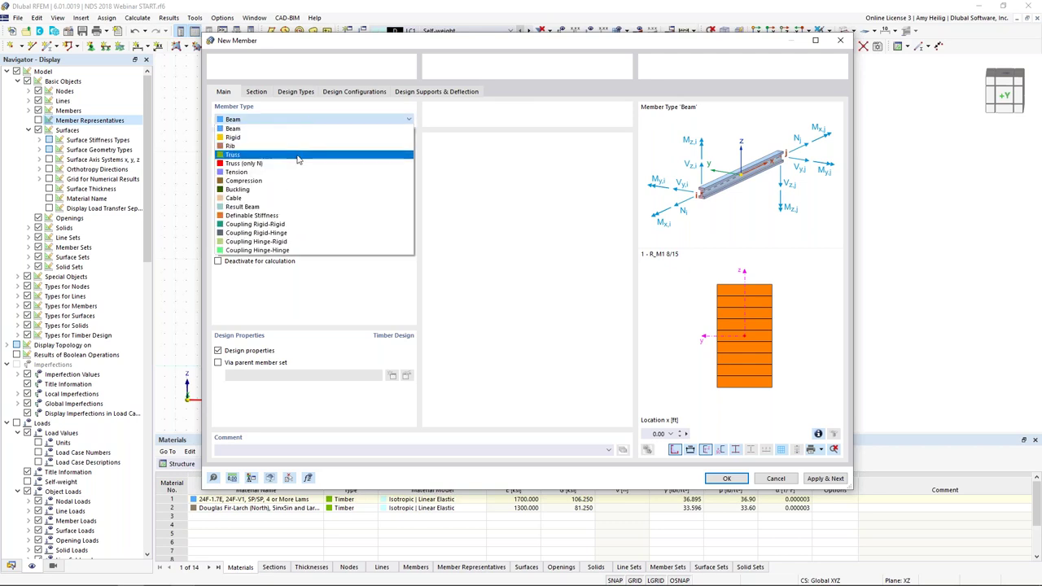
click(299, 156)
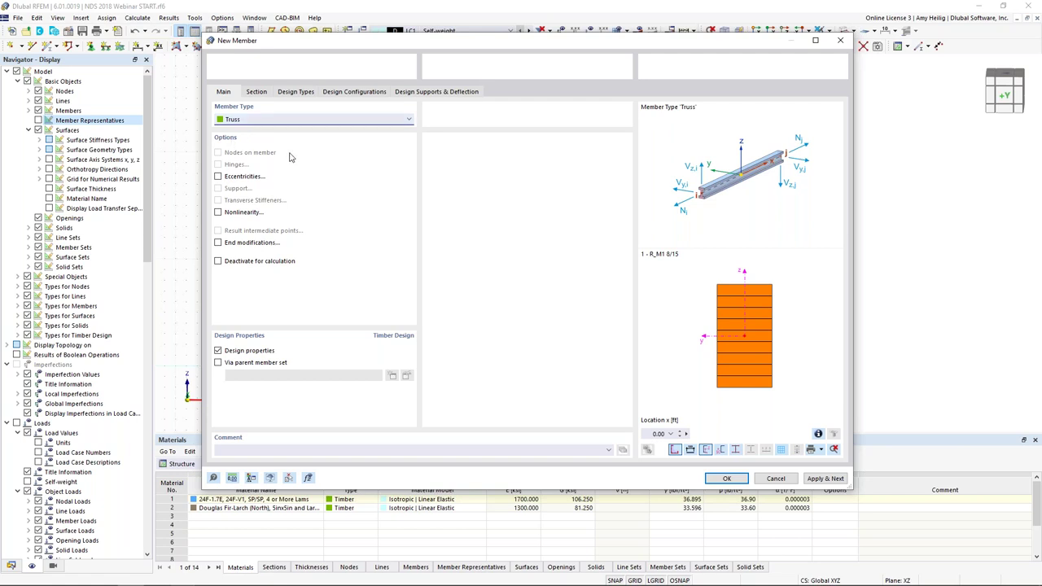
Step: Assign section 3 - SQ_M1 6 in Douglas Fir-Larch (North) to the template member and create the linked frame copies
click(256, 92)
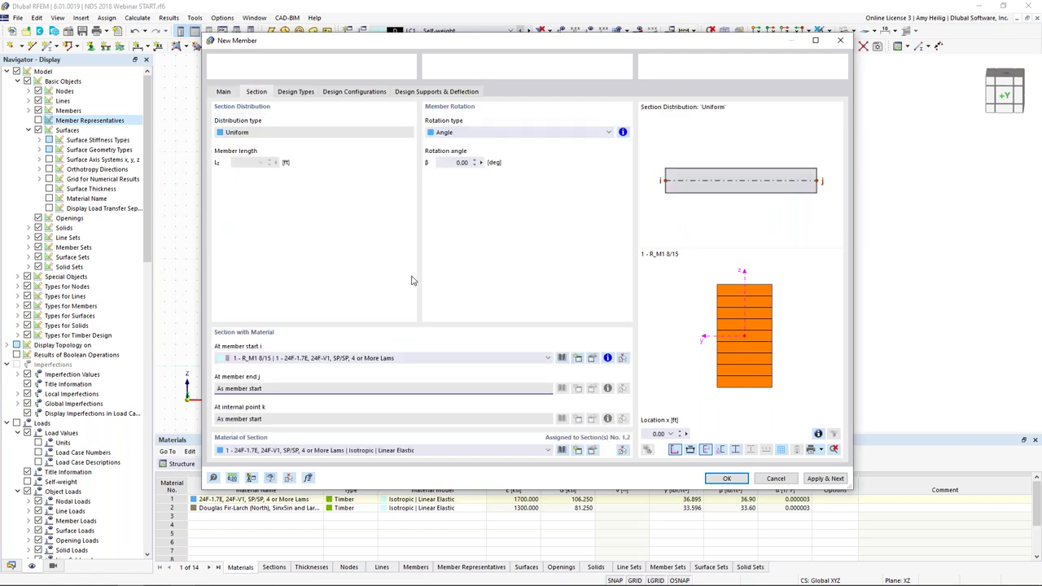
click(413, 359)
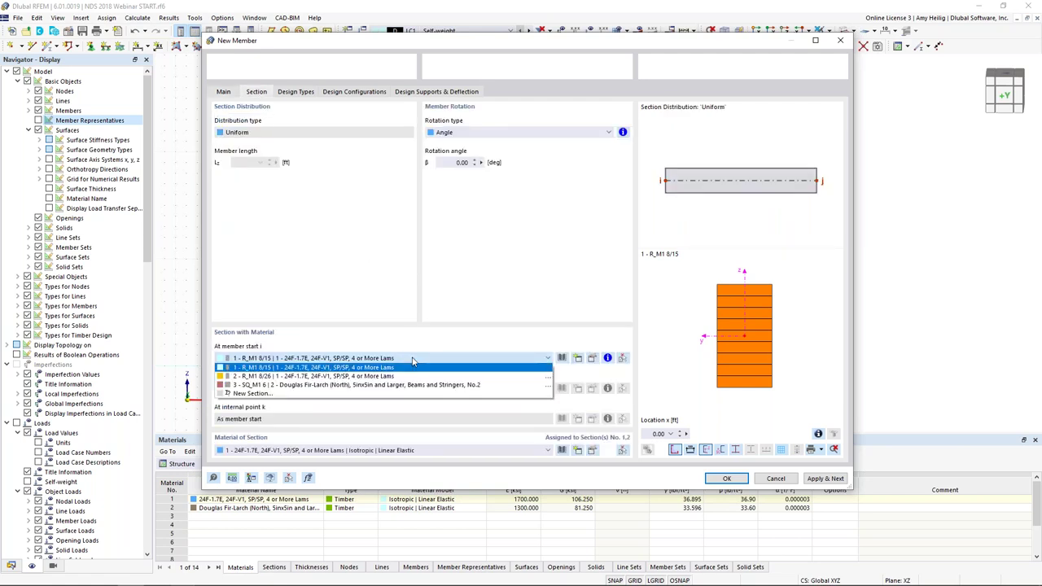
click(398, 385)
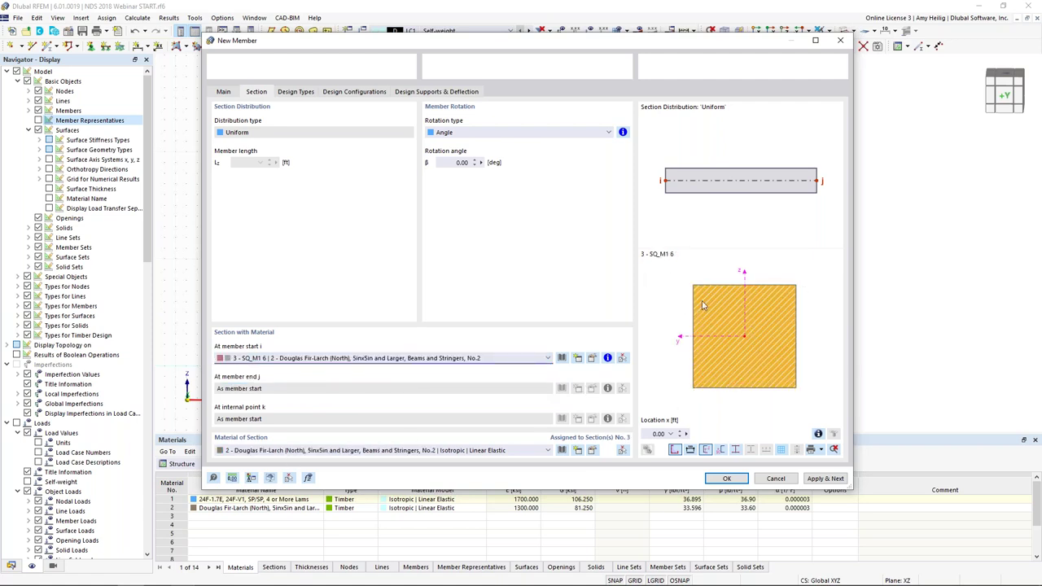
click(727, 478)
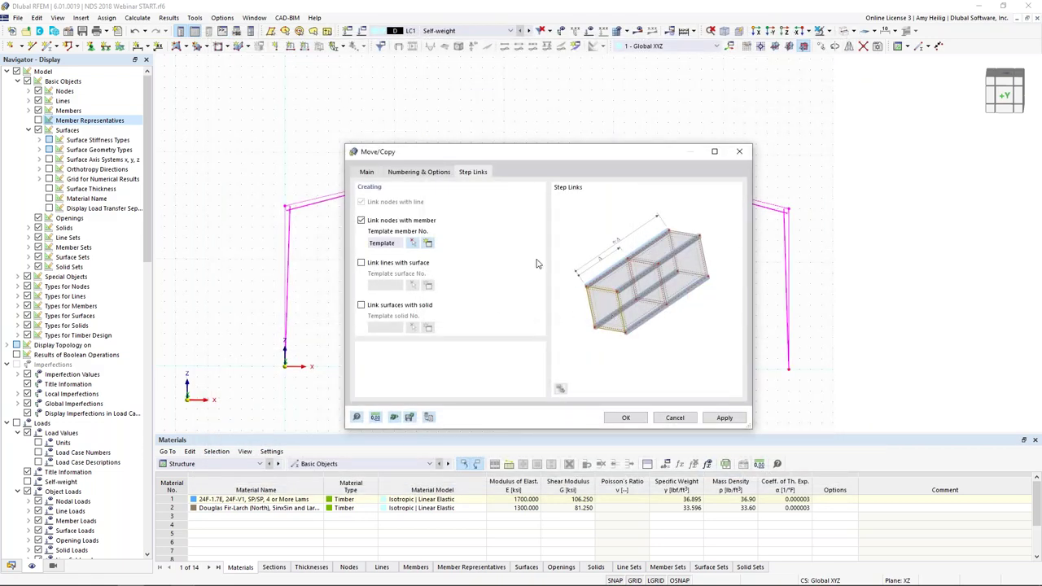
click(627, 417)
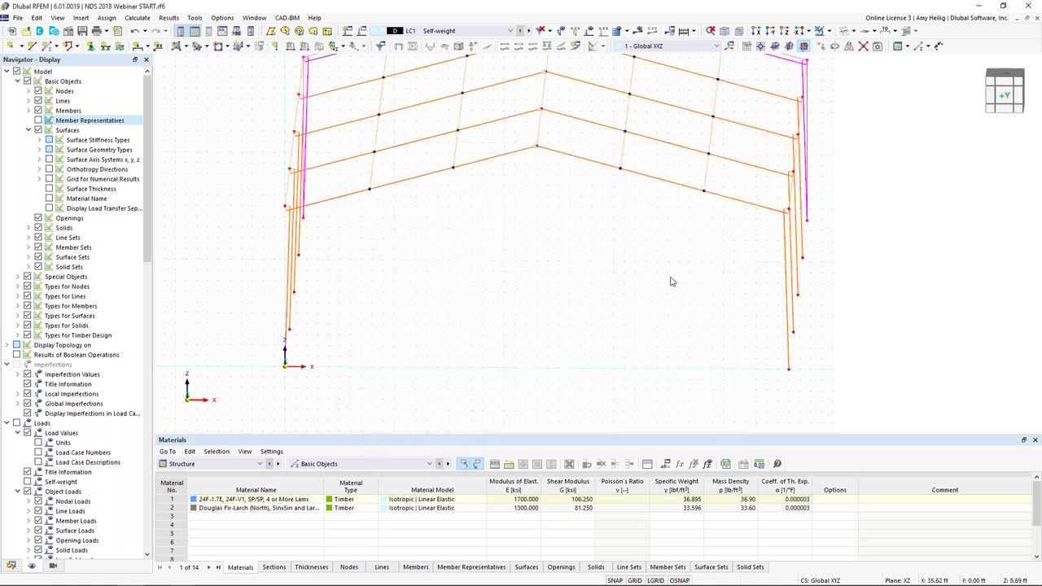
Step: Check the copied frames and connecting members in an isometric rendered view, and return to wireframe display
key(F7)
scroll(625, 276, up, 3)
scroll(626, 275, down, 2)
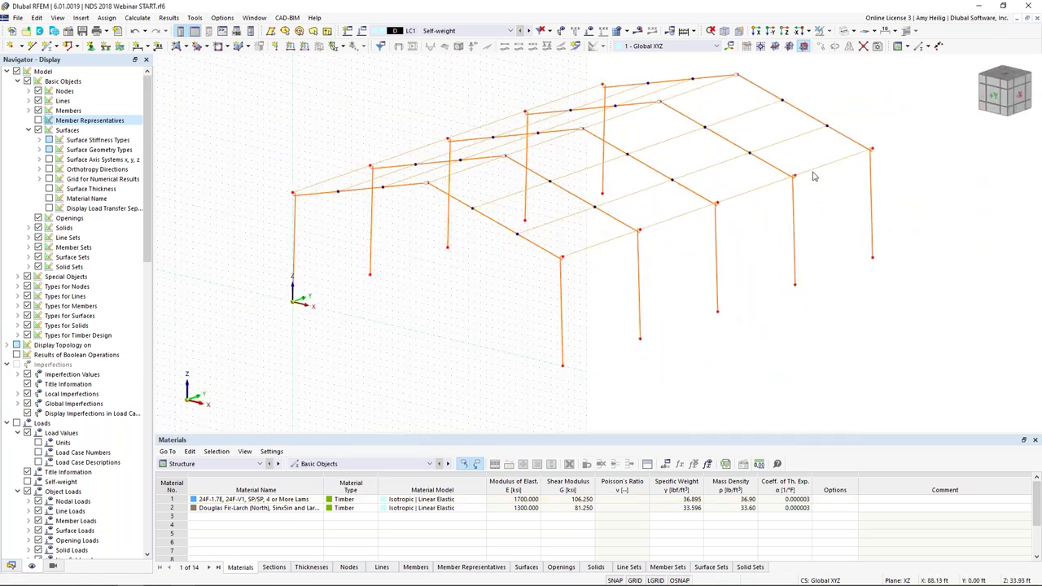
click(845, 31)
click(845, 31)
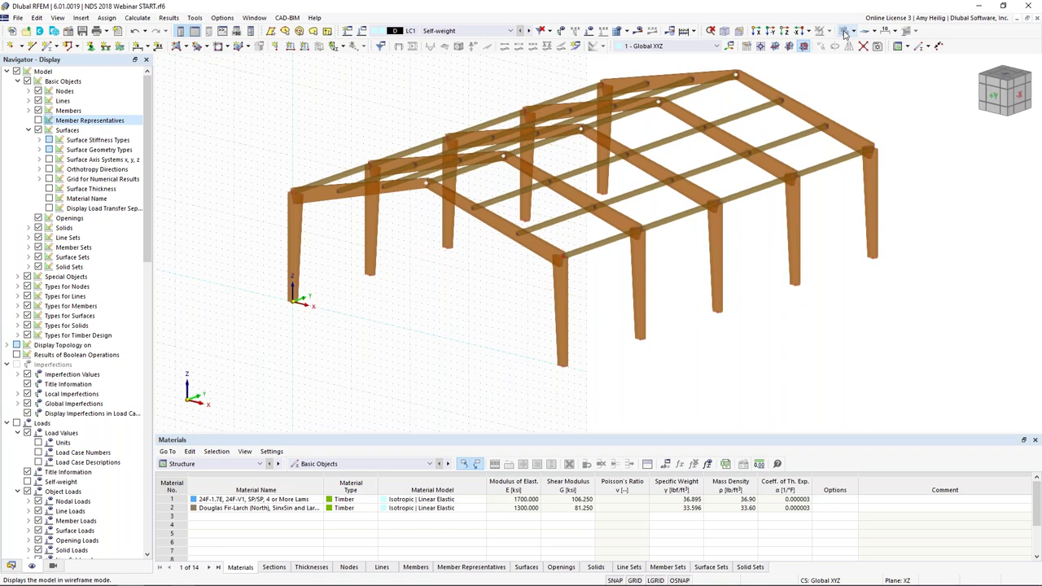
click(845, 31)
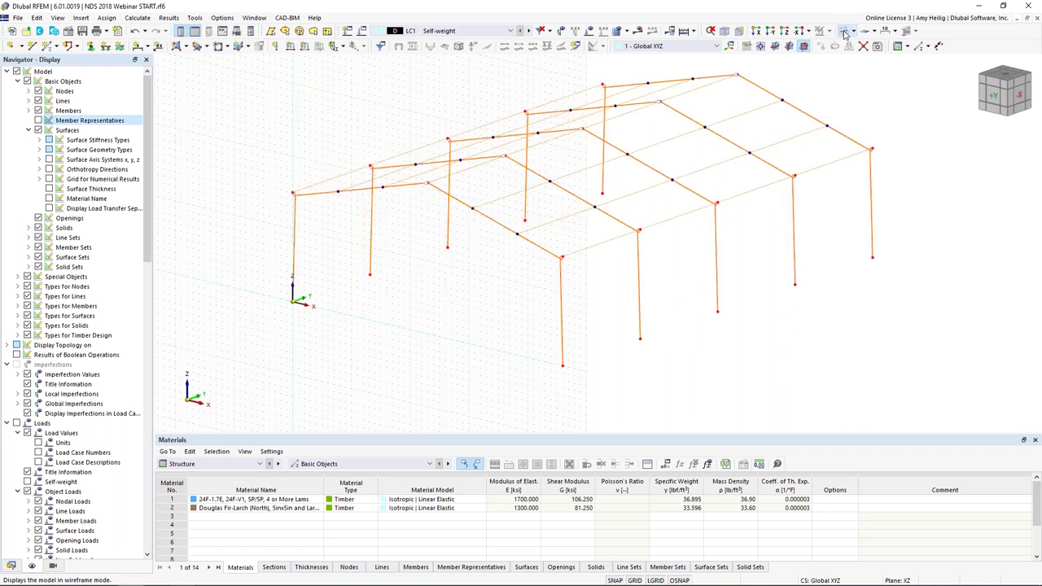
Step: Set the work plane origin at the first frame's upper intermediate beam node at X 15.37, Y 0.00, Z 18.67 ft
ctrl+middle_drag(478, 307, 561, 279)
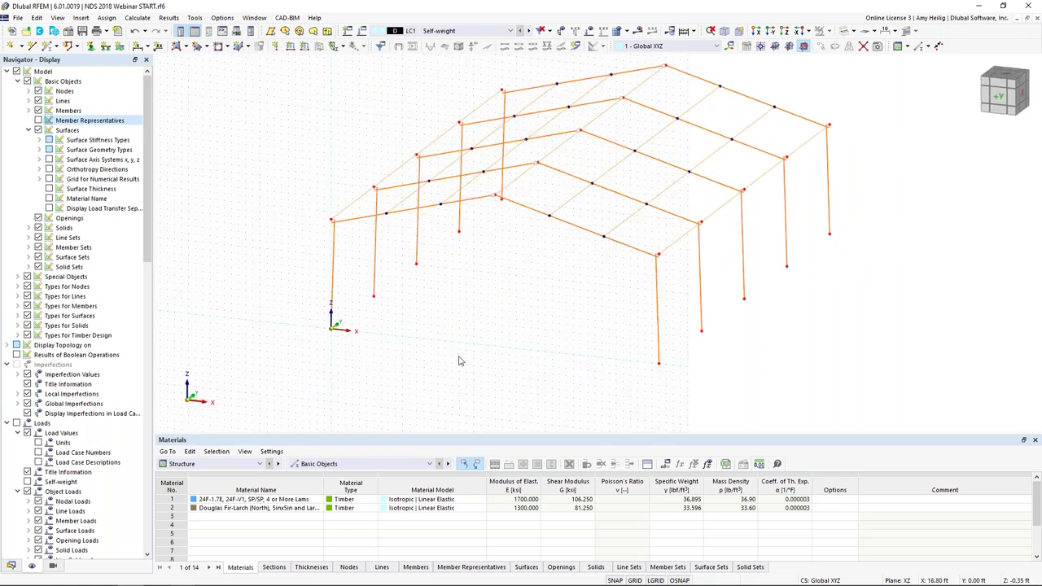
click(761, 47)
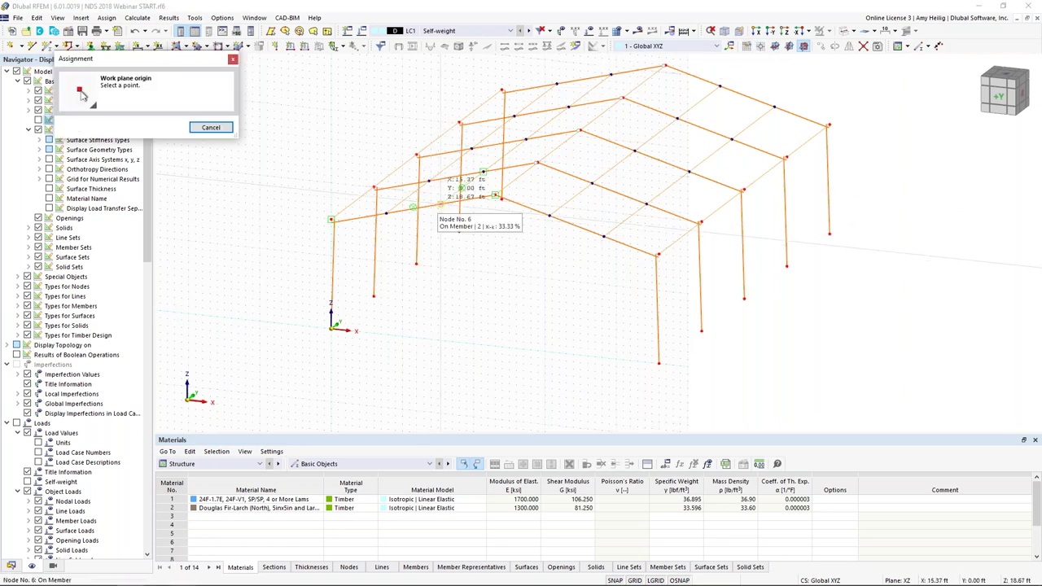
click(495, 196)
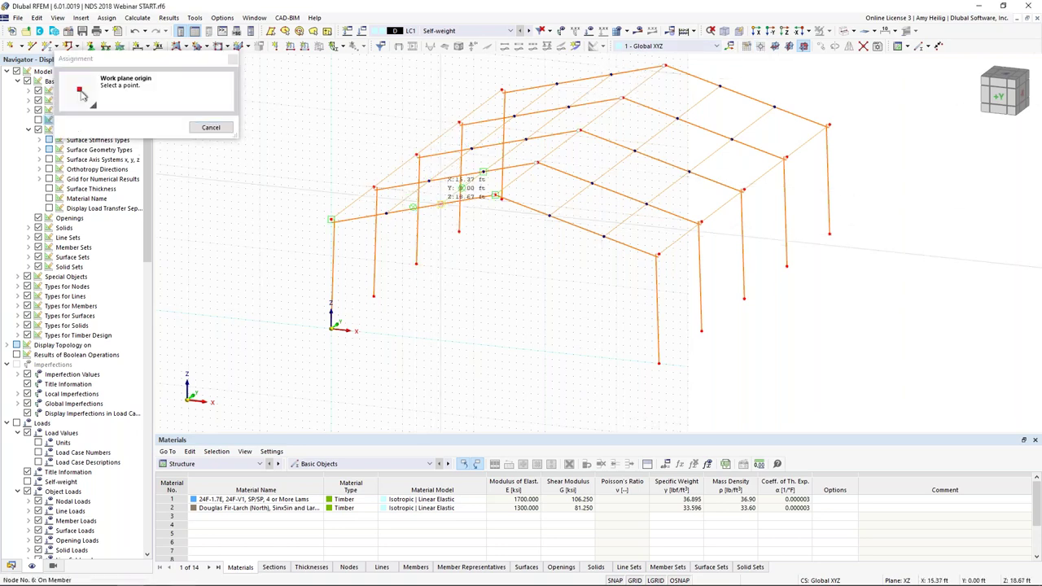
scroll(432, 263, down, 2)
mouse_move(450, 260)
ctrl+middle_down()
mouse_move(670, 237)
mouse_move(467, 261)
mouse_move(458, 252)
ctrl+middle_up()
scroll(465, 243, up, 3)
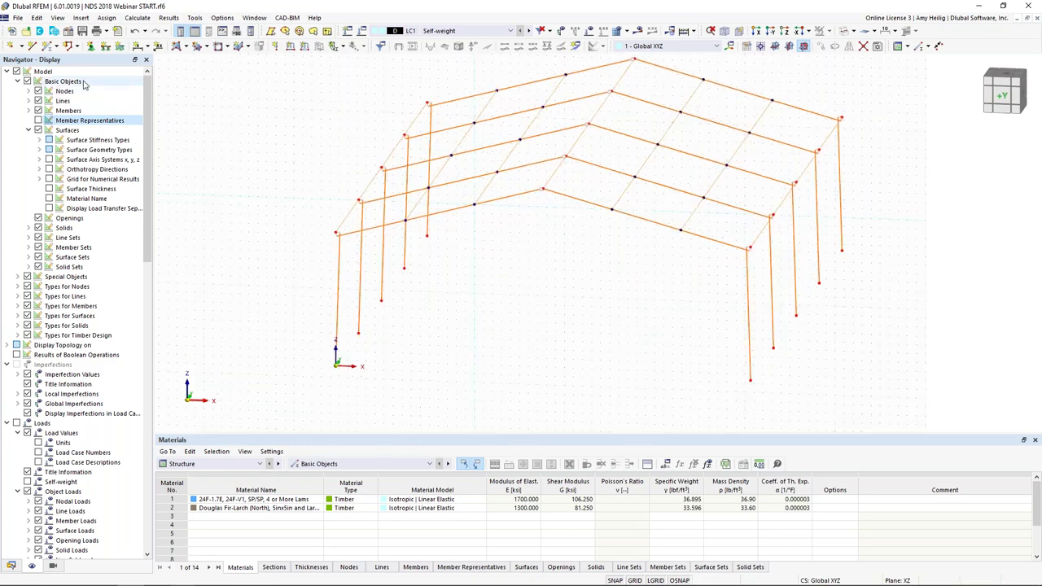
Step: Define a new Beam member with section 1 - R_M1 8/15 and assign member hinge 1 at member end j
click(49, 46)
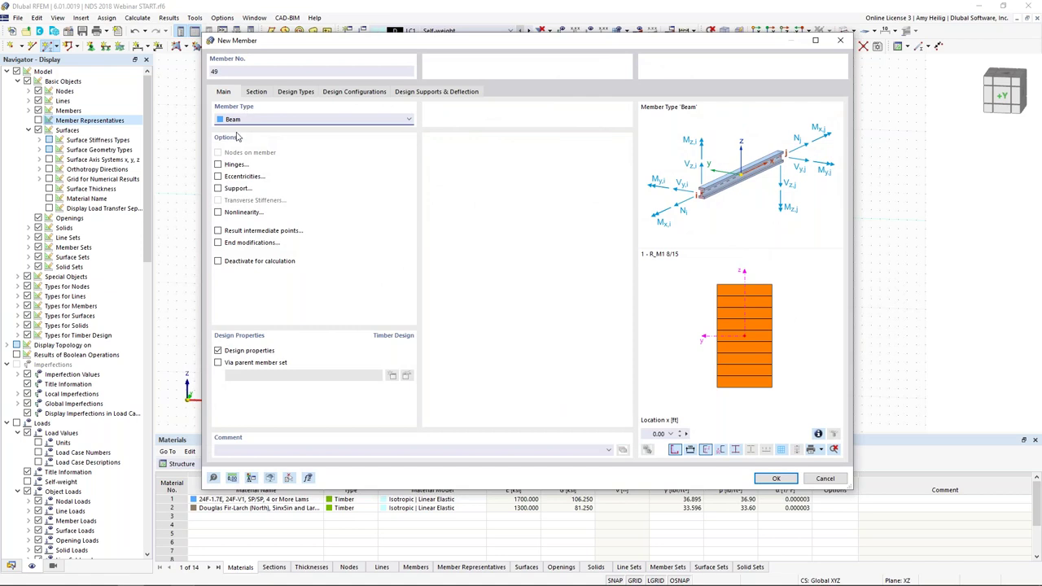
click(218, 164)
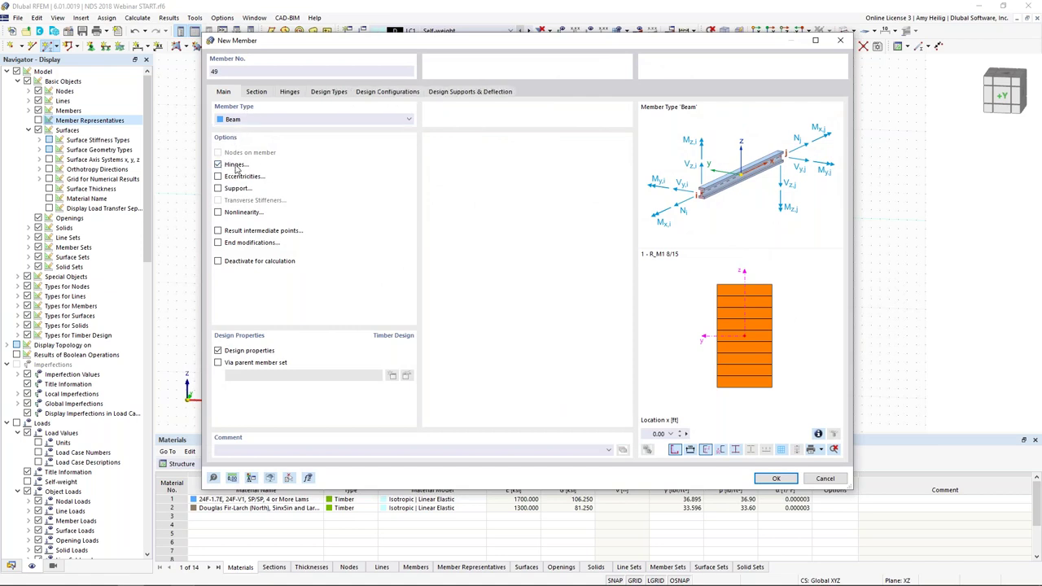
click(262, 94)
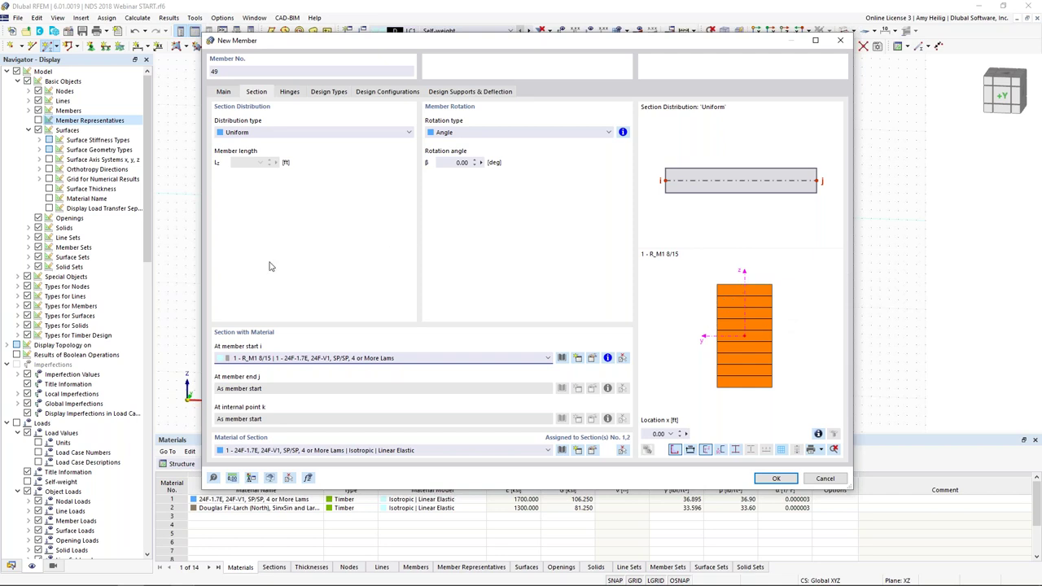
click(292, 92)
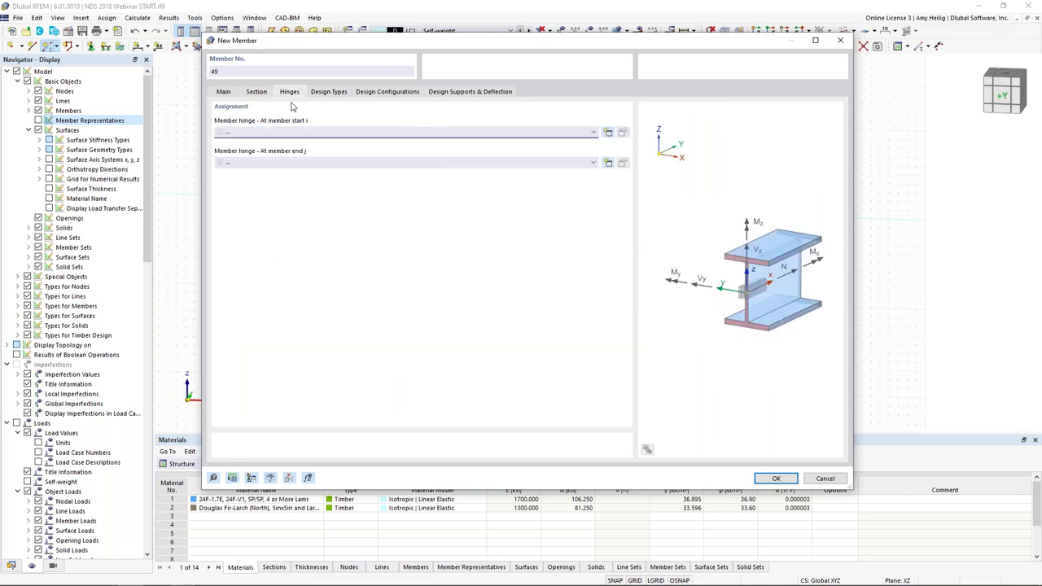
click(272, 165)
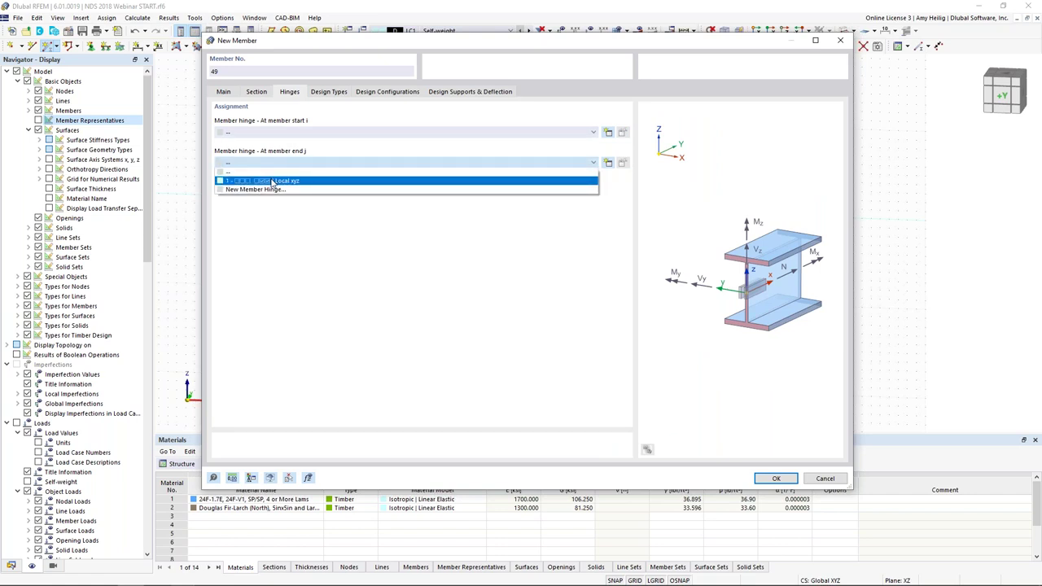
click(273, 181)
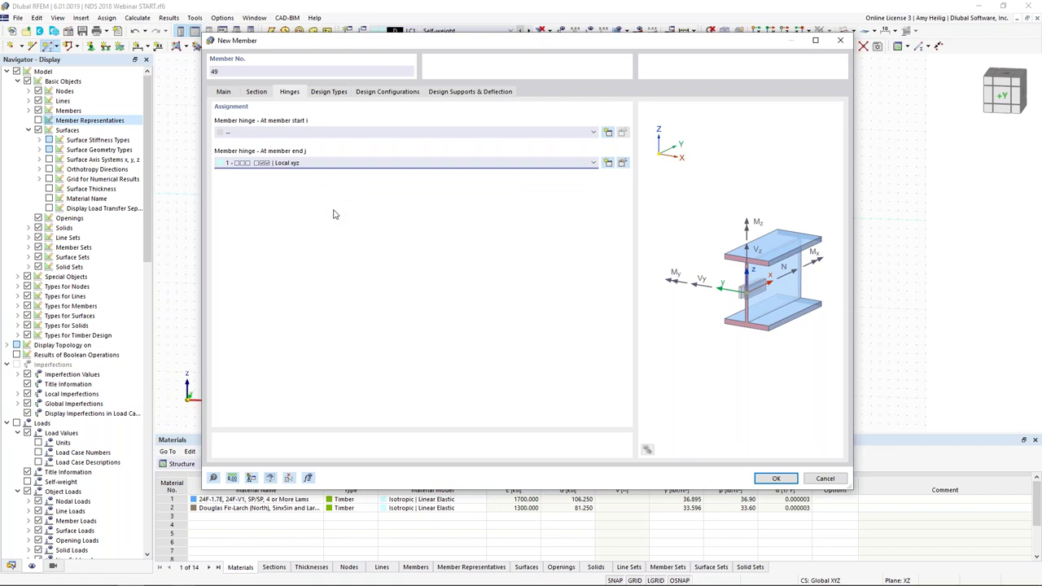
click(774, 478)
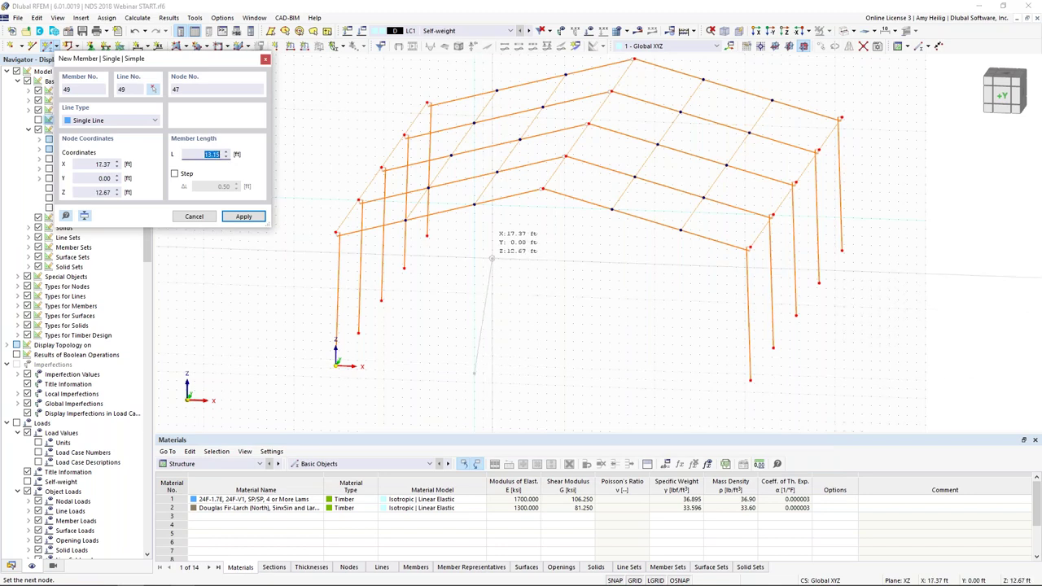
Step: Draw the vertical column up to the first frame's beam node at X 15.37, Y 0.00, Z 18.67 ft, and set its base node's Z to 0 ft
click(474, 204)
key(Return)
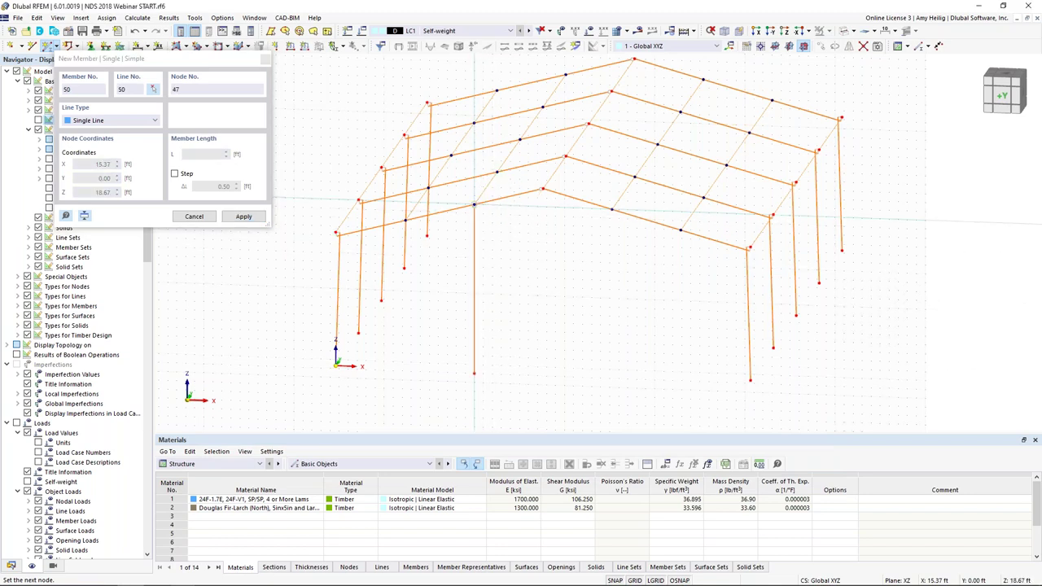
key(Escape)
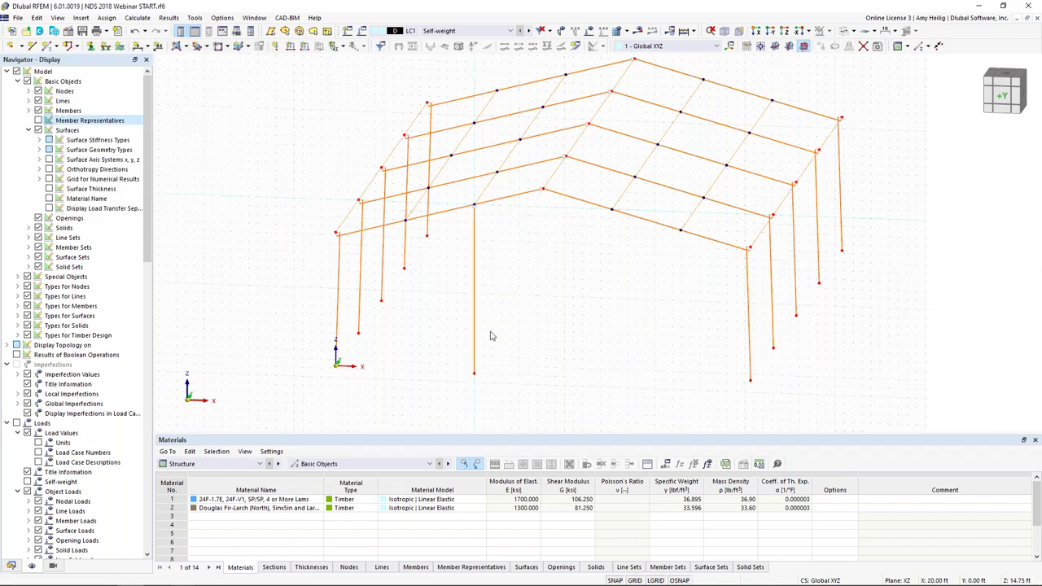
double_click(474, 377)
drag(437, 287, 476, 287)
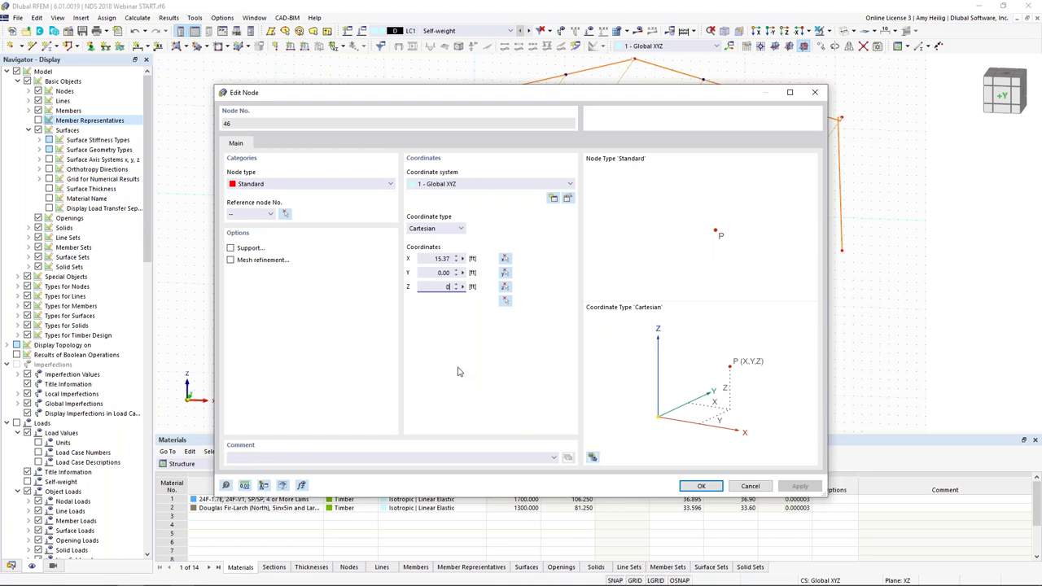
text(0)
key(Return)
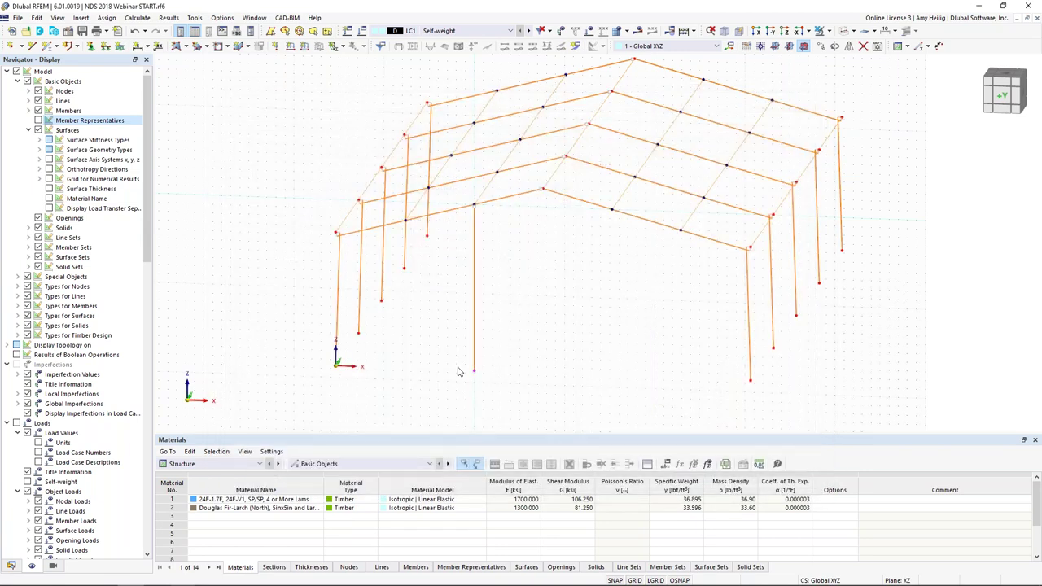
Step: Copy the new column to the matching upper intermediate beam node on the other slope of the first frame
ctrl+middle_drag(516, 339, 517, 282)
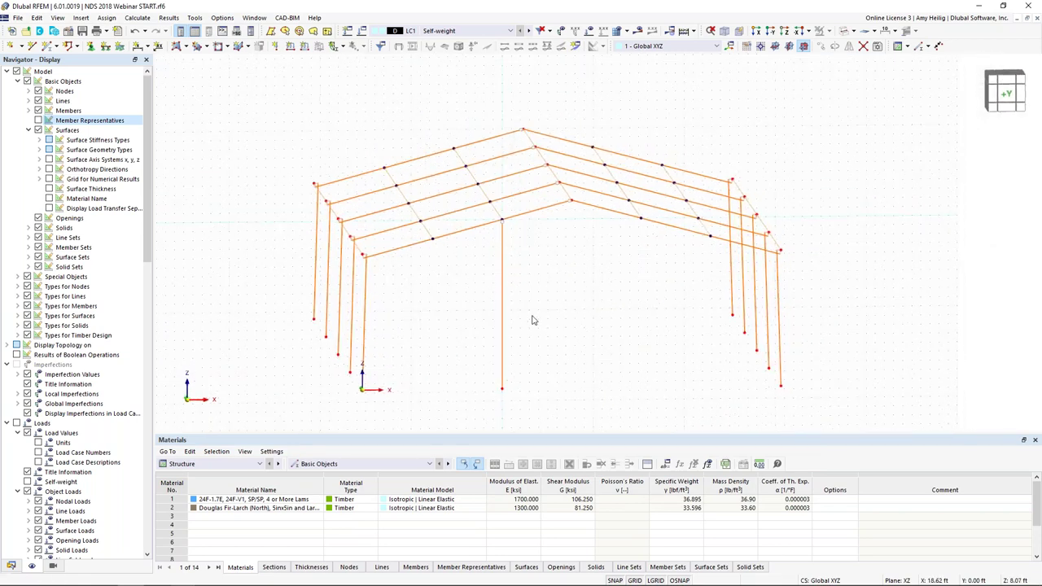
drag(505, 315, 473, 295)
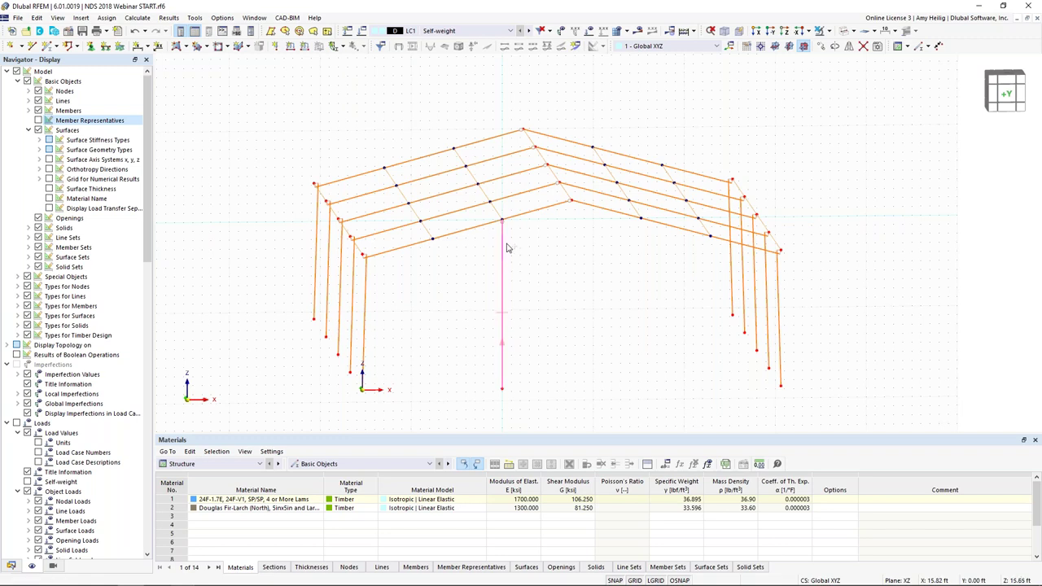
drag(503, 221, 622, 263)
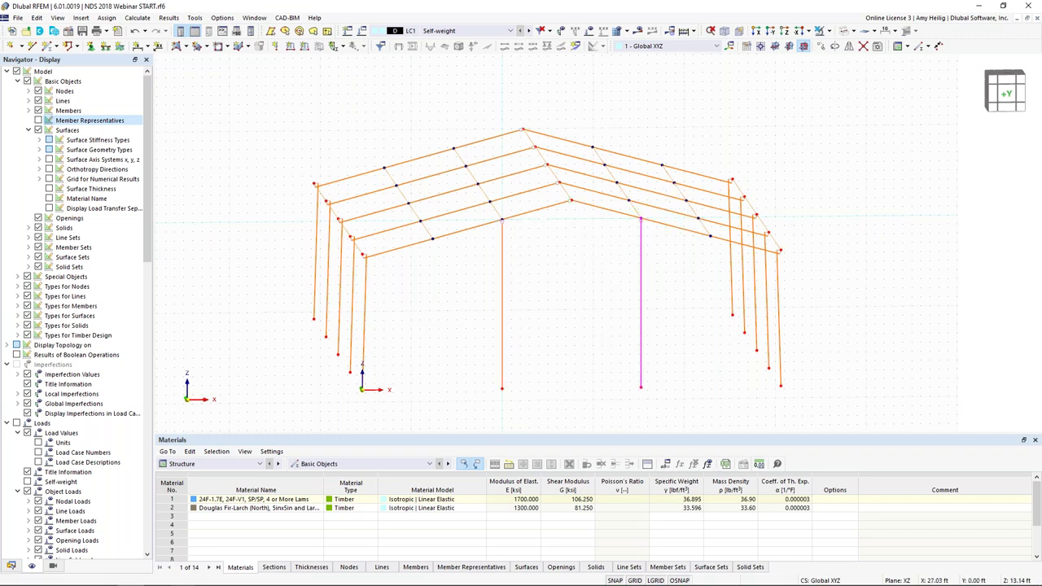
key(Escape)
Step: Define a new Truss member with section 3 - SQ_M1 6 in Douglas Fir-Larch (North), 5inx5in and Larger, Beams and Stringers, No.2
middle_drag(593, 286, 581, 235)
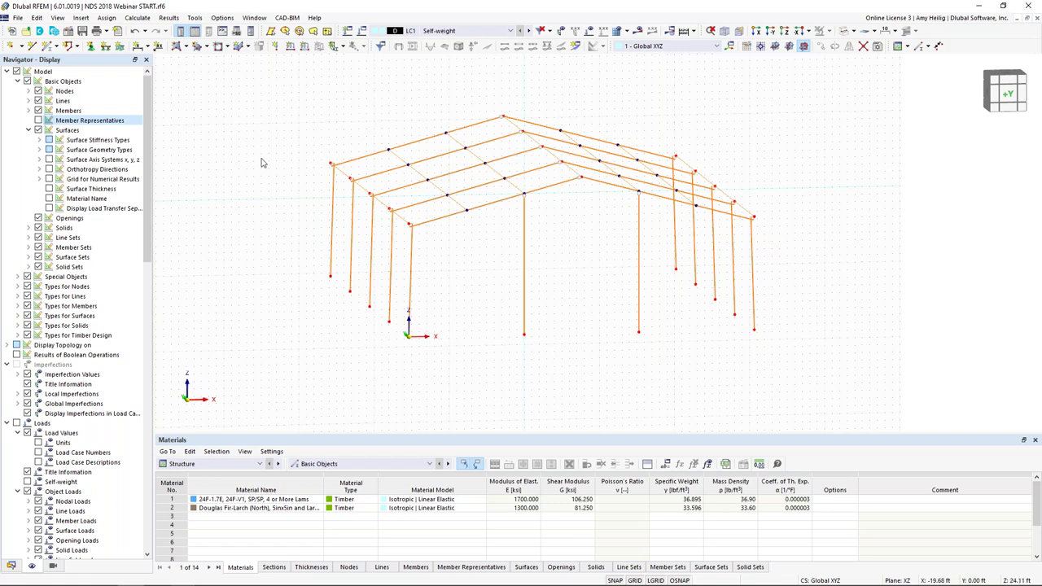
click(48, 47)
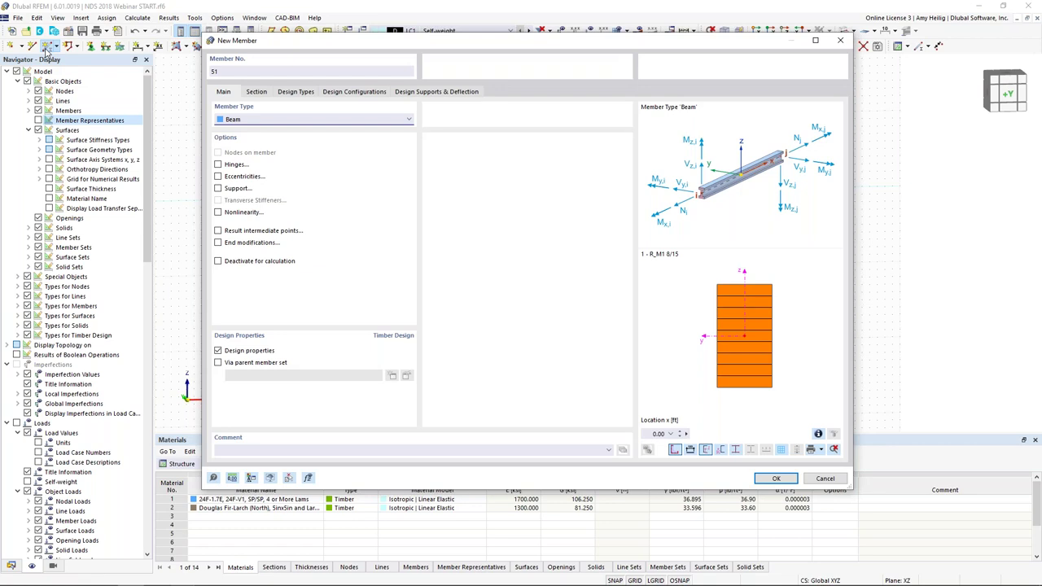
click(233, 120)
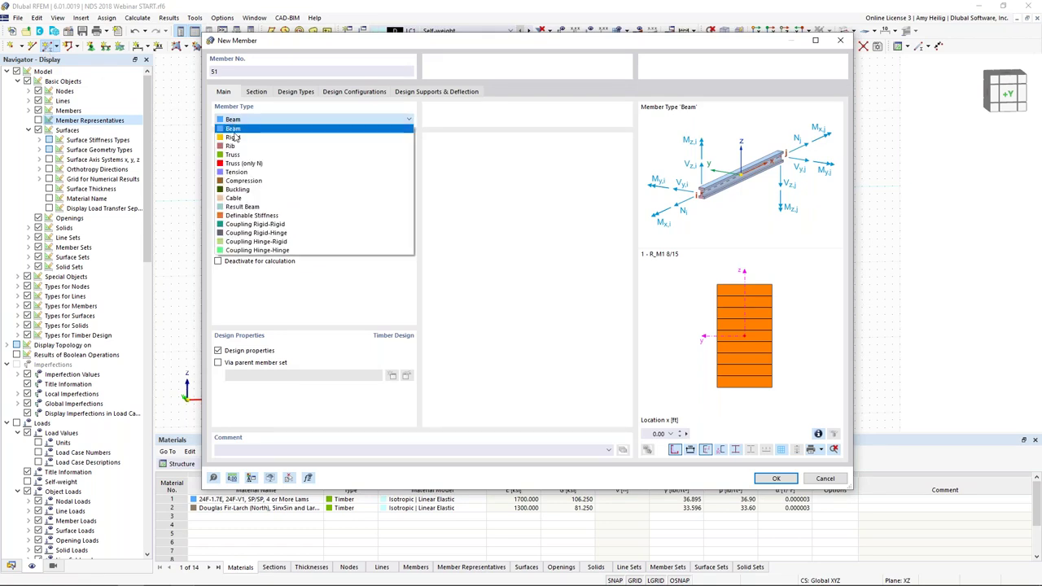
click(237, 155)
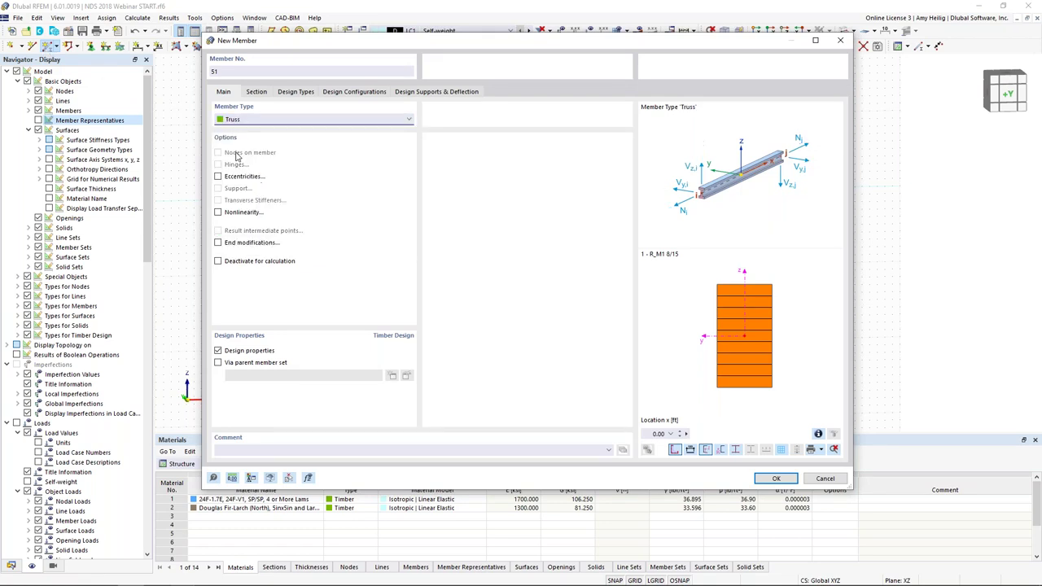
click(256, 91)
click(316, 356)
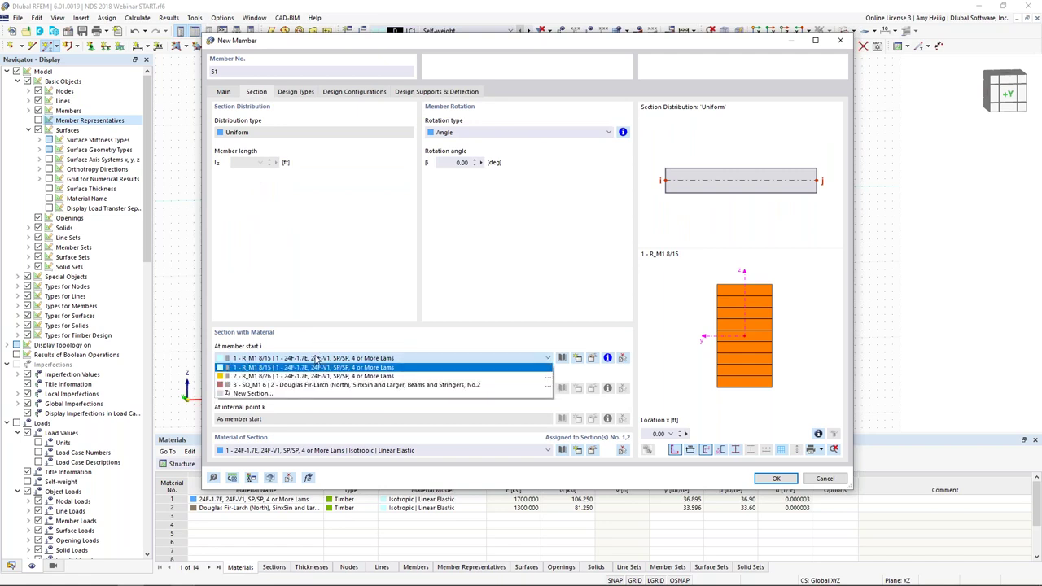
click(440, 386)
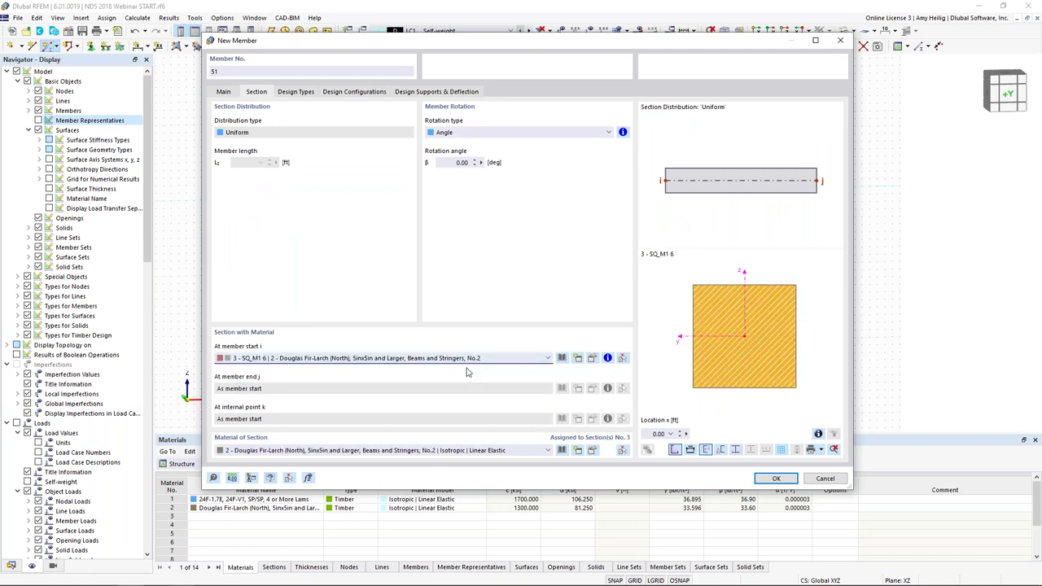
click(775, 479)
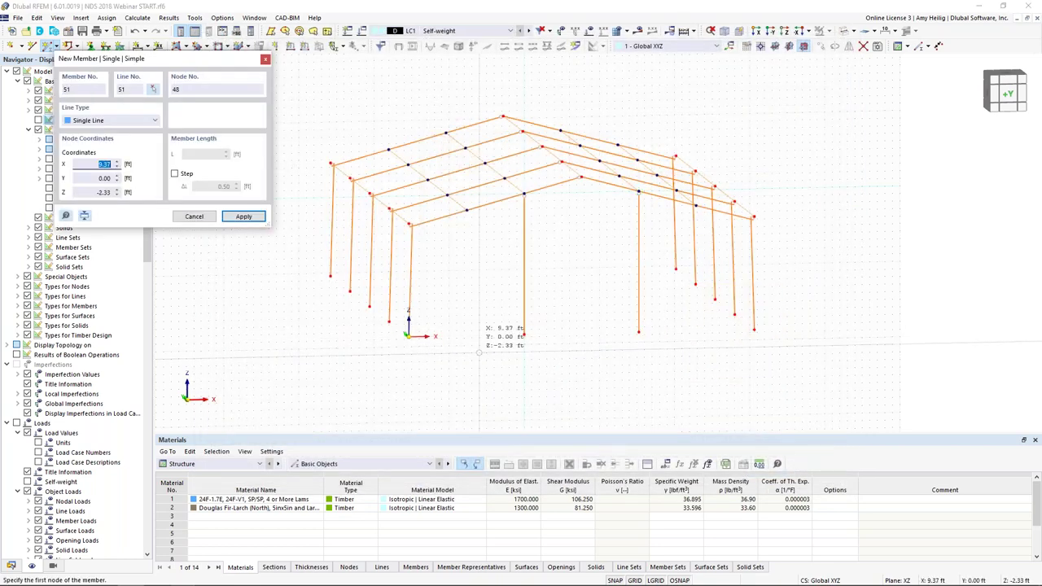
Step: Draw two braces in the first frame linking the origin column base and first inner column base to the lower intermediate beam node between them
click(409, 328)
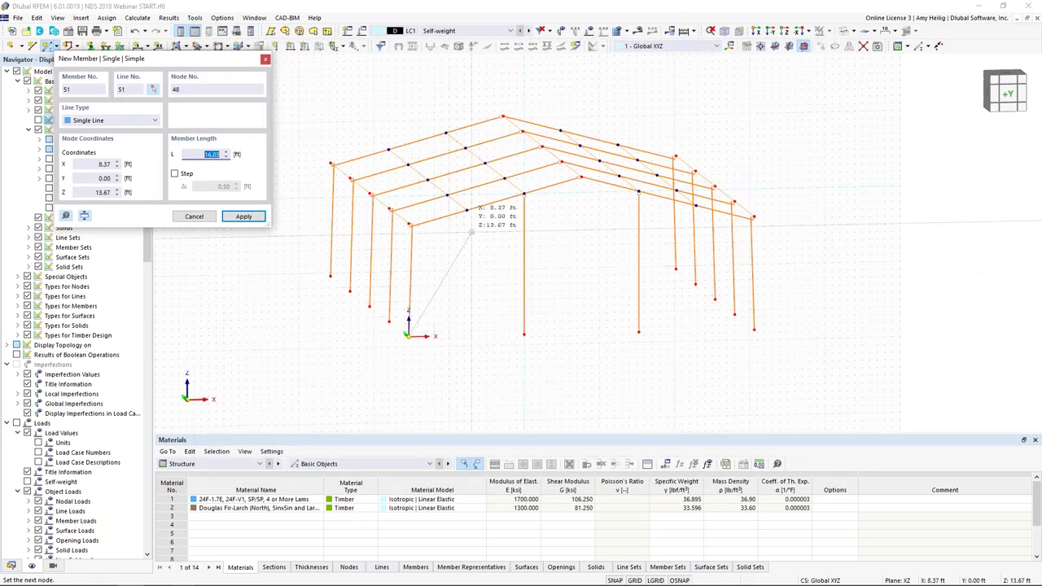
click(471, 232)
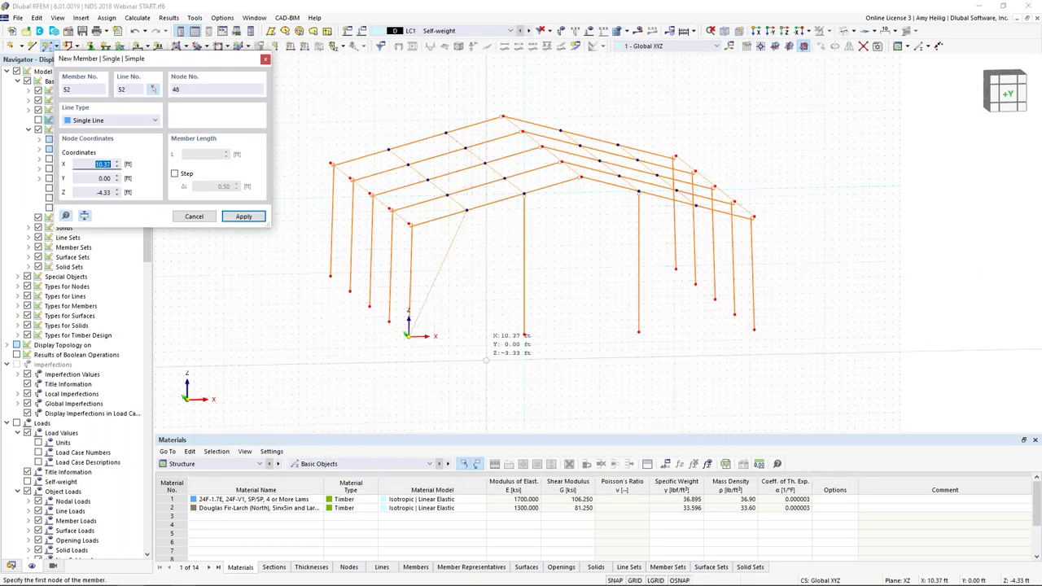
click(467, 210)
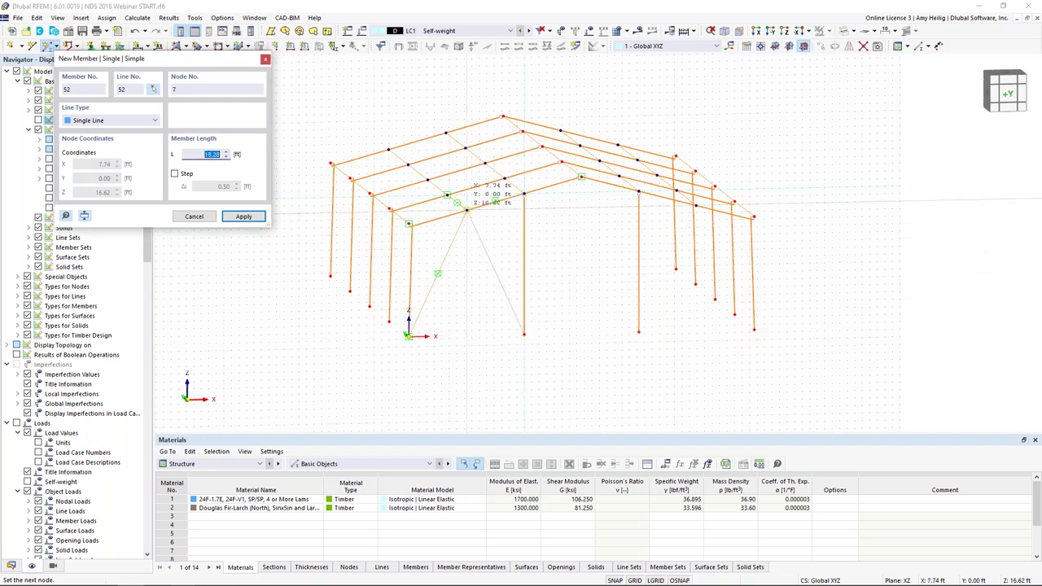
click(524, 334)
Step: Draw two matching braces on the first frame's far side from the second inner and outer column bases to the intermediate beam node between them
click(638, 331)
key(ctrl+2)
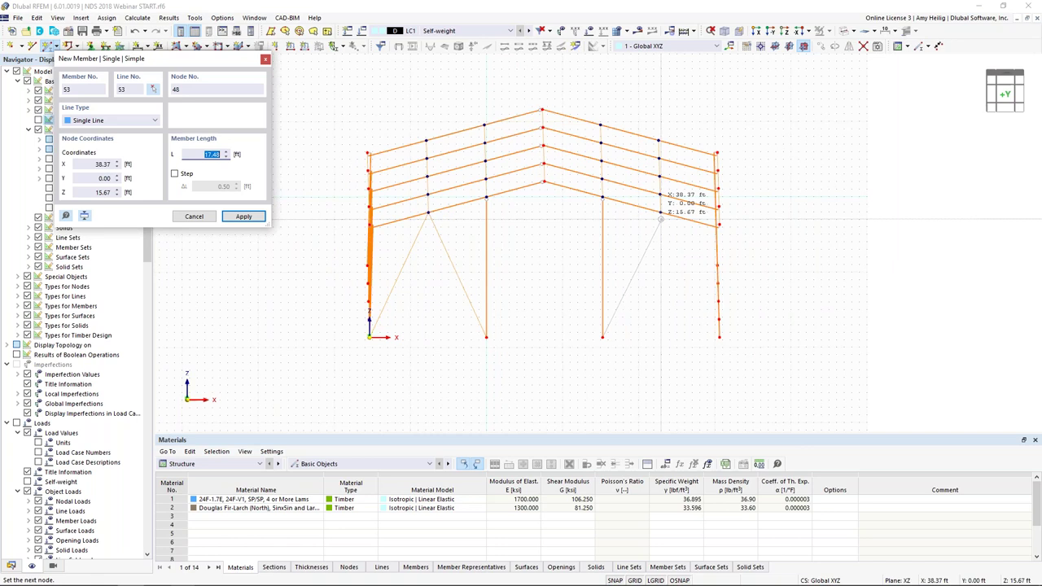
click(660, 214)
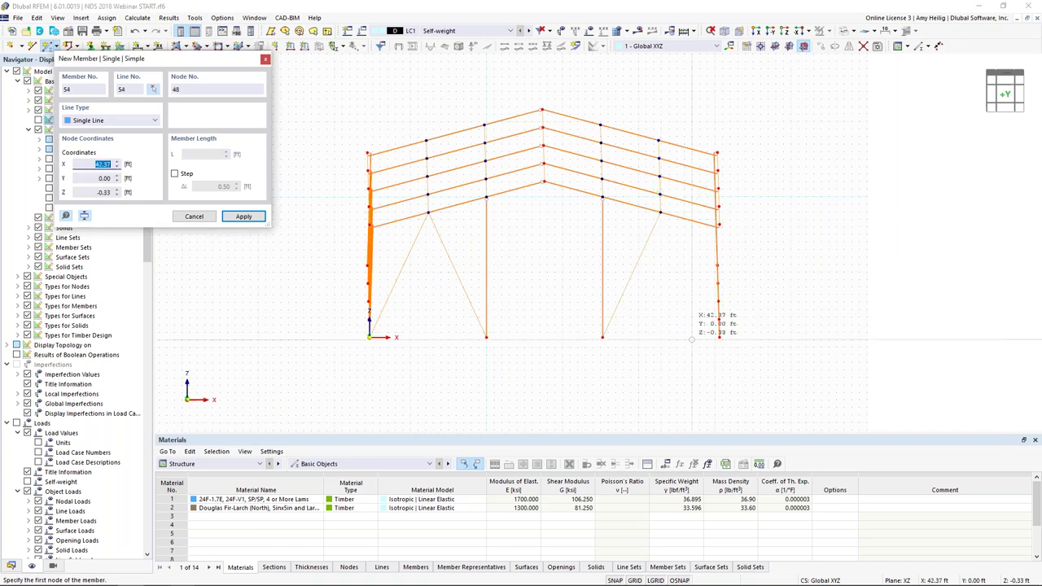
click(719, 337)
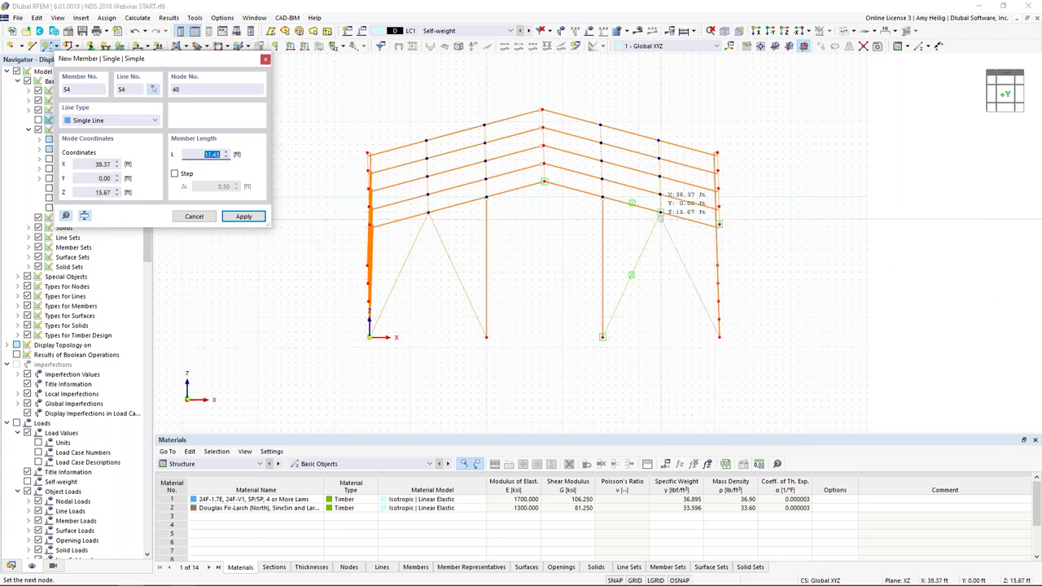
click(661, 214)
Step: Draw two side-wall braces from the third and fourth frames' column bases to the midpoint of the eave member between them
ctrl+middle_drag(768, 309, 481, 328)
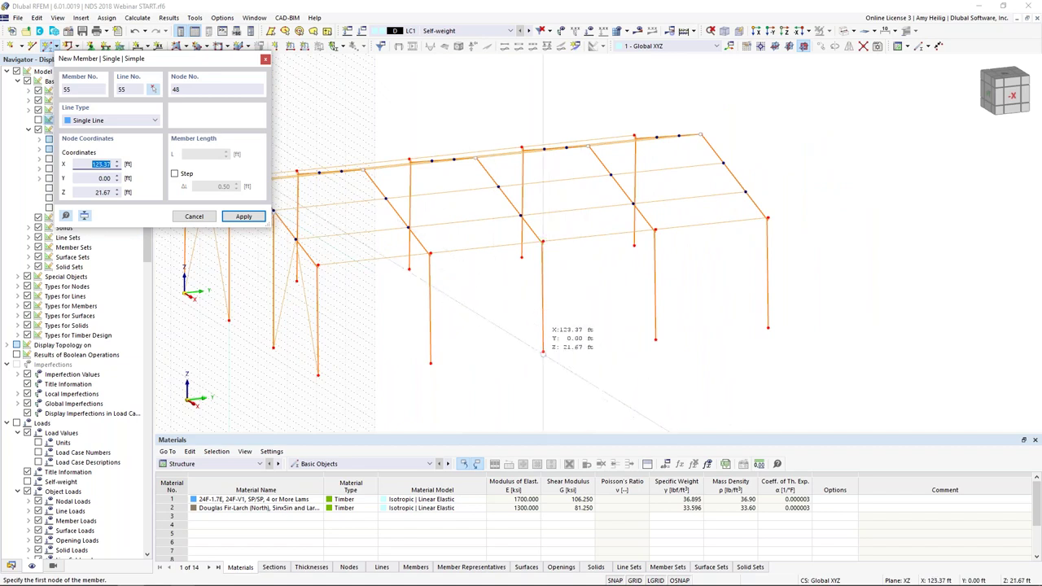
click(543, 352)
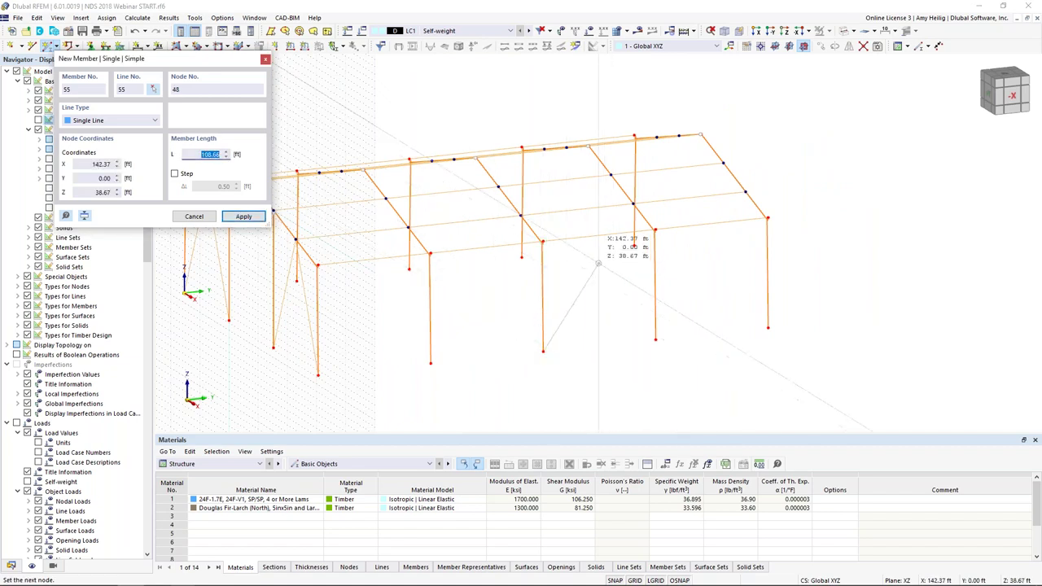
click(589, 306)
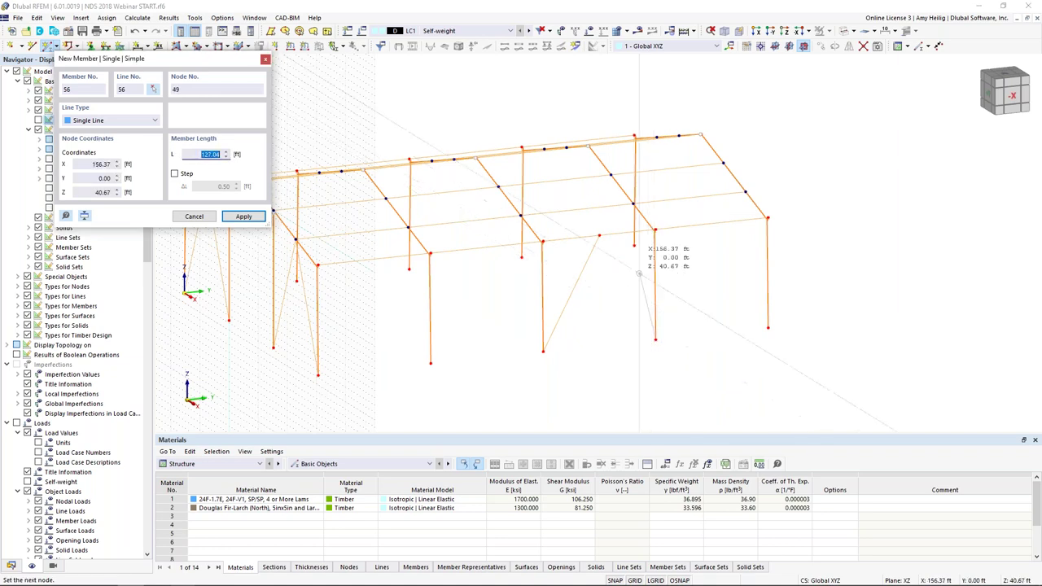
click(598, 236)
Step: Draw three zigzag roof braces between the third and fourth frames, from the third frame's eave node to the fourth frame's ridge node
ctrl+middle_drag(598, 236, 556, 275)
click(554, 274)
click(637, 217)
click(638, 218)
click(510, 211)
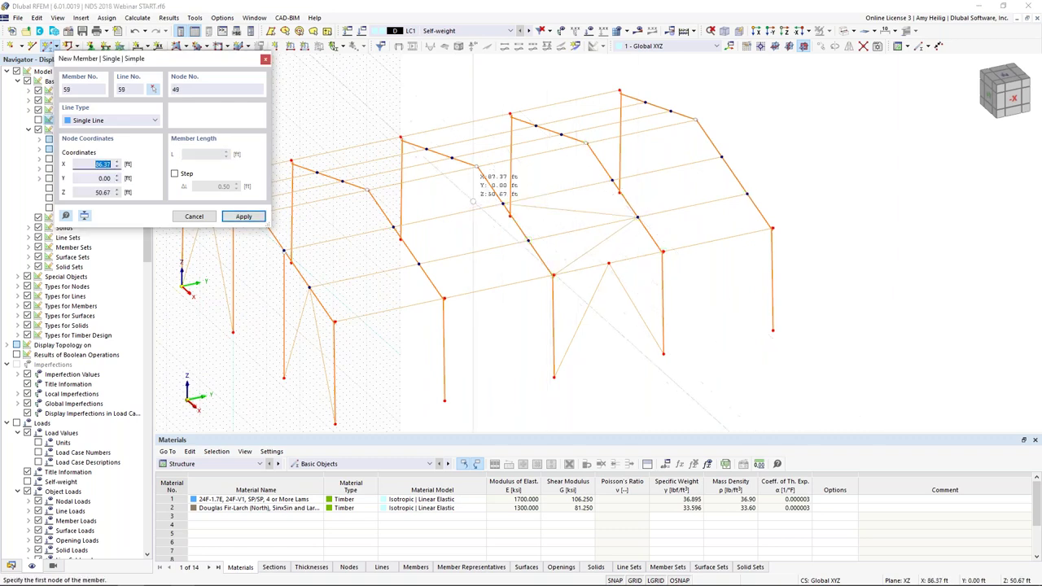
click(527, 195)
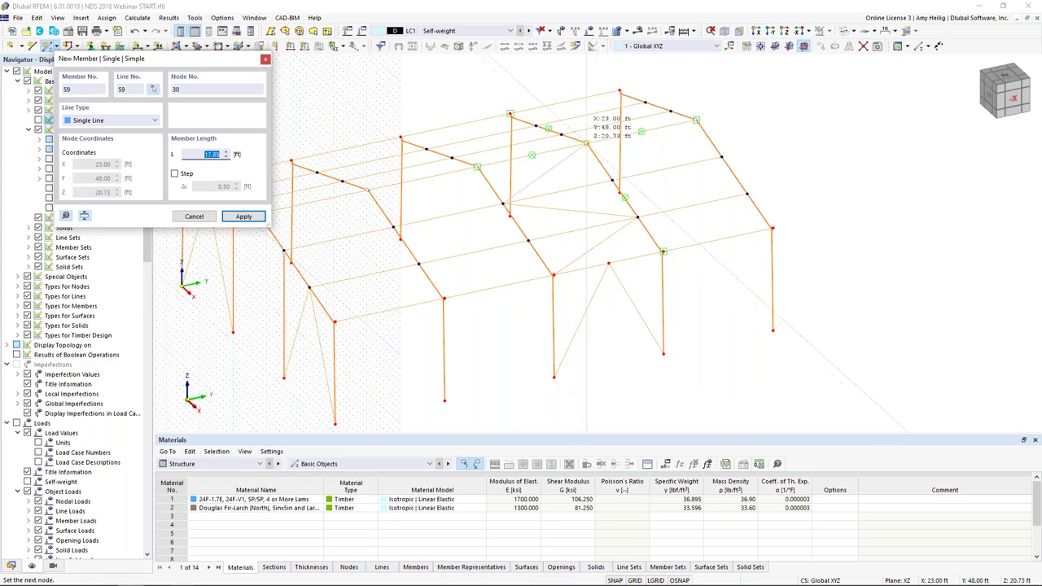
key(Escape)
right_click(513, 198)
key(Escape)
Step: Mirror a copy of the side-wall and roof braces between the third and fourth frames about the YZ plane through the fourth frame's ridge node
scroll(505, 206, up, 5)
scroll(505, 206, down, 5)
scroll(761, 220, up, 4)
scroll(657, 310, down, 3)
scroll(360, 372, up, 5)
scroll(364, 330, down, 3)
scroll(698, 239, up, 4)
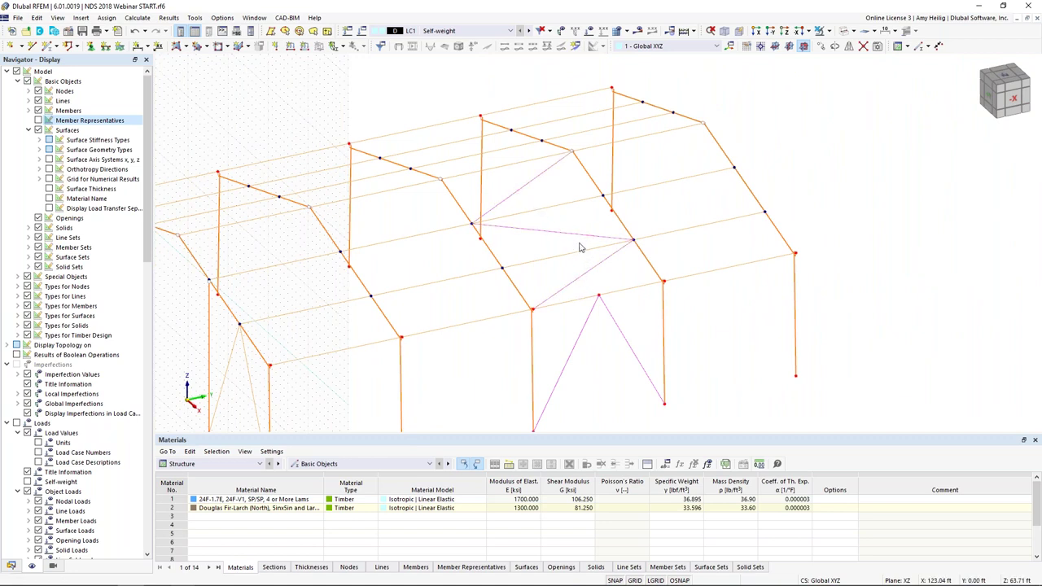
click(849, 48)
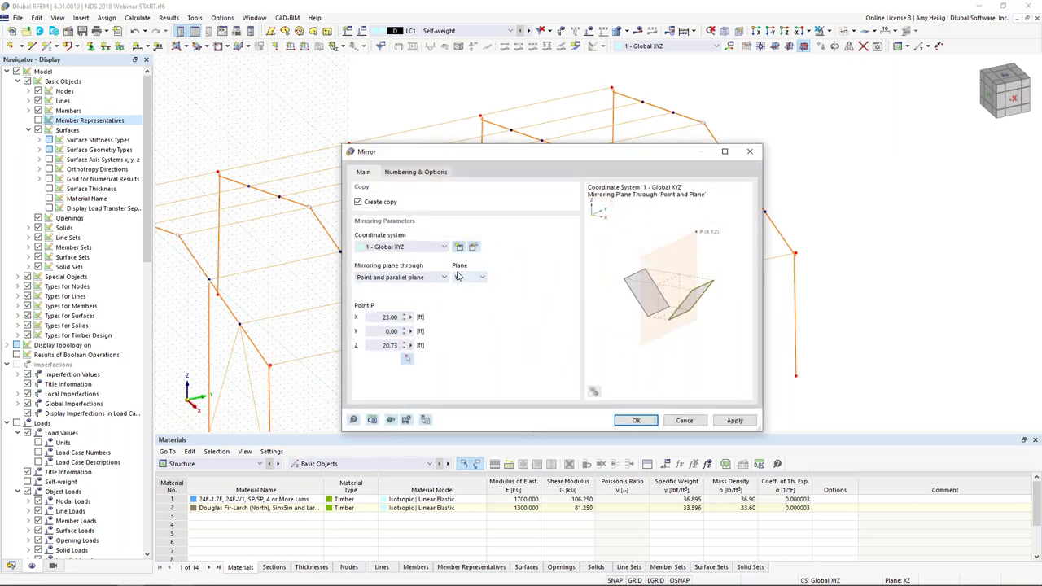
click(407, 358)
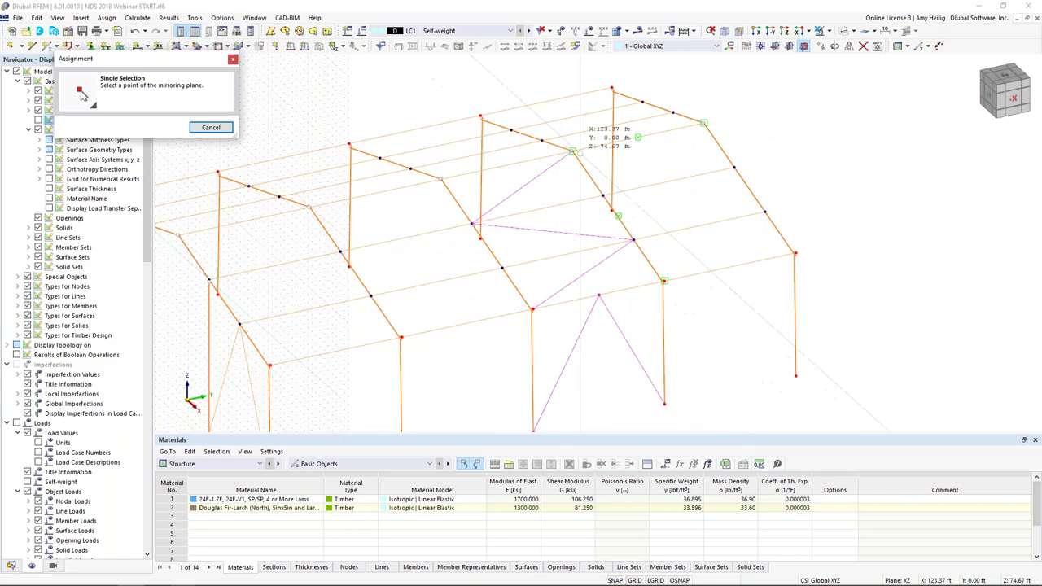
click(573, 151)
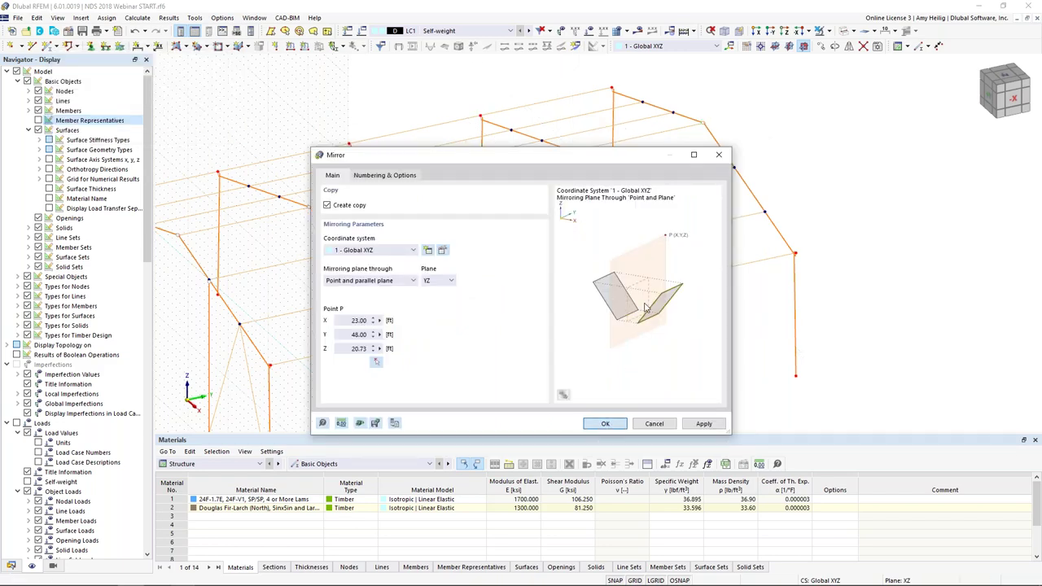
key(Return)
Step: Copy the first frame's inner end-wall columns and wall braces to the last frame at the opposite end of the building
ctrl+middle_drag(586, 270, 632, 281)
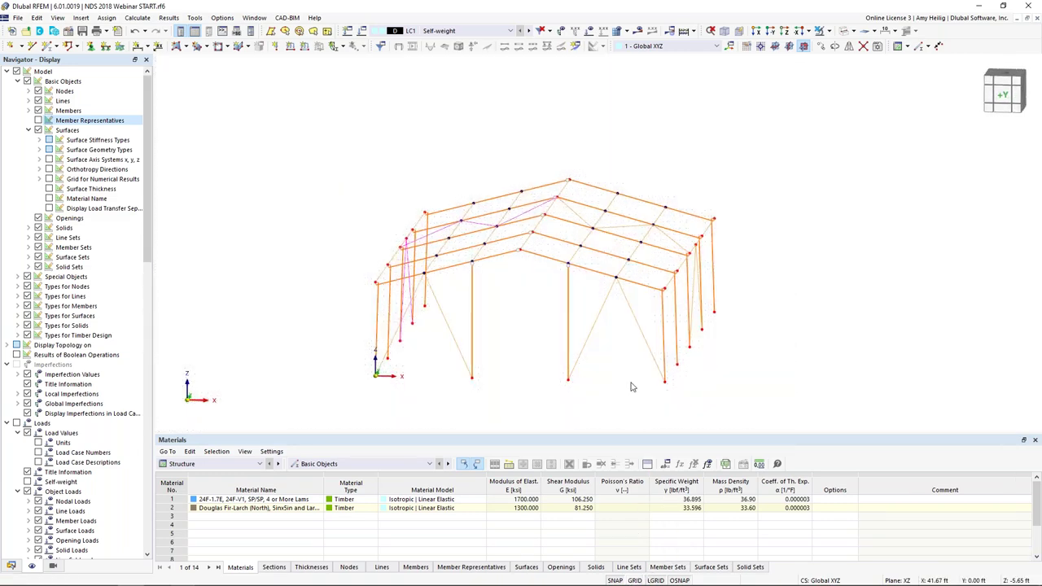
ctrl+middle_drag(529, 334, 654, 307)
drag(674, 302, 433, 294)
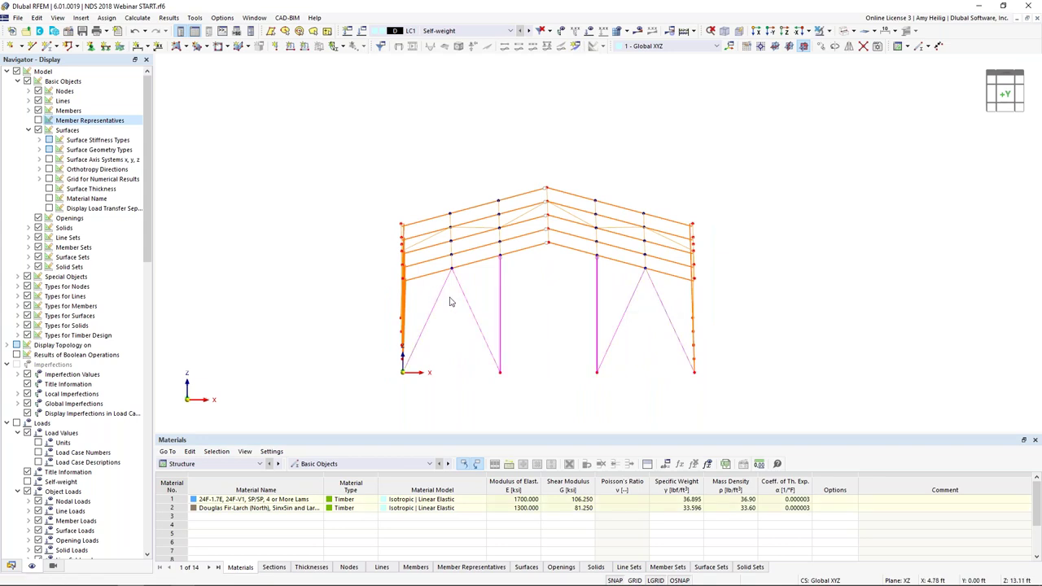
ctrl+middle_drag(540, 298, 571, 305)
scroll(571, 305, up, 2)
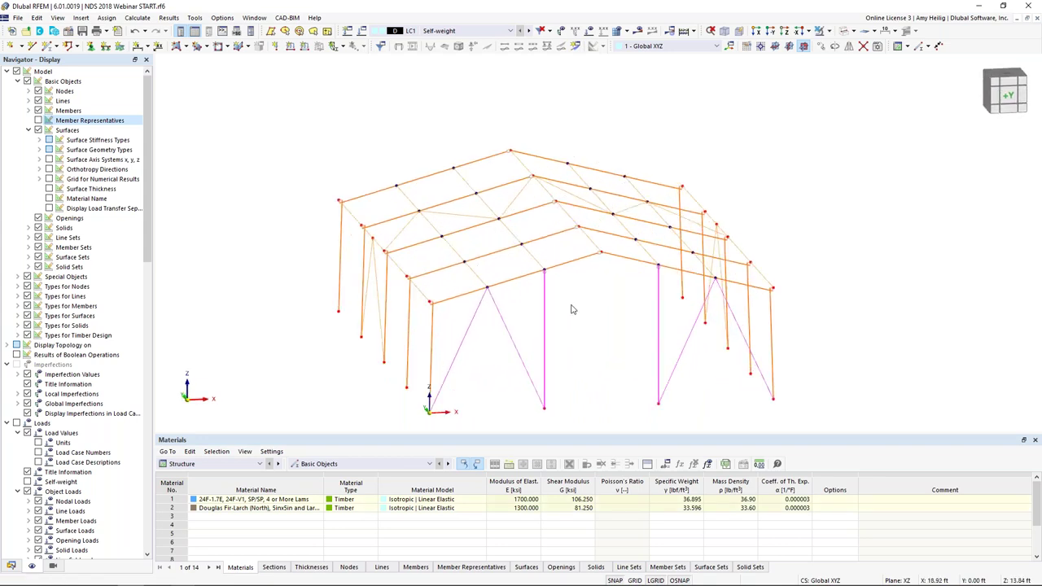
drag(540, 266, 433, 151)
Step: Assign the Hinged nodal support to the base nodes of all the building's columns
ctrl+middle_drag(895, 239, 817, 255)
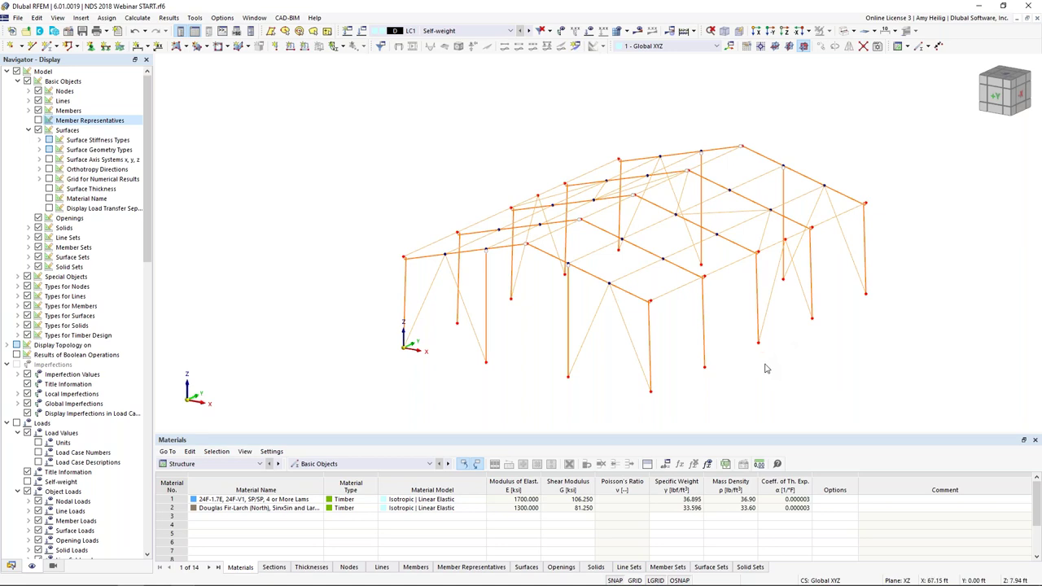
middle_drag(766, 367, 711, 352)
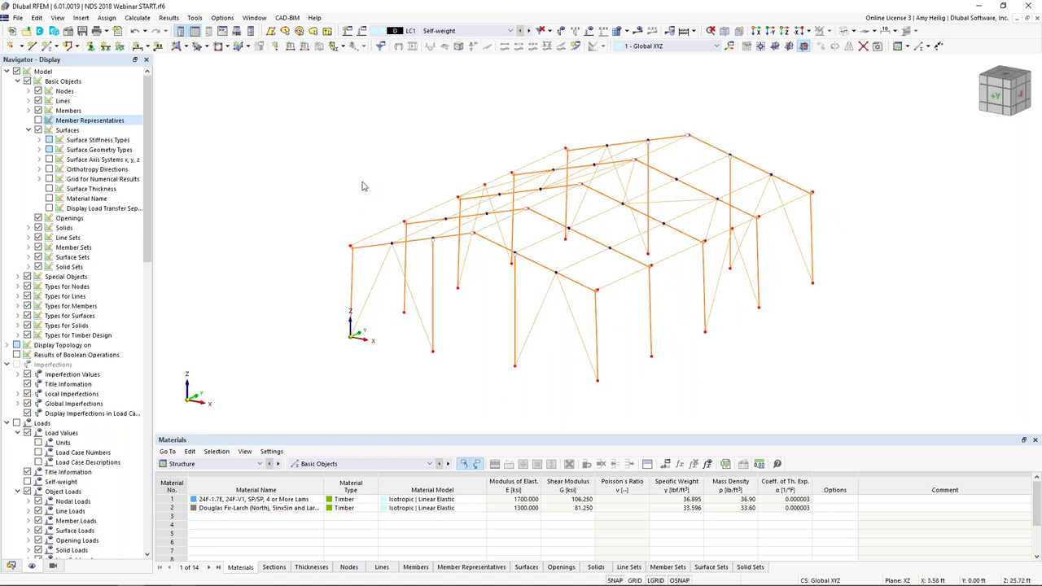
click(91, 50)
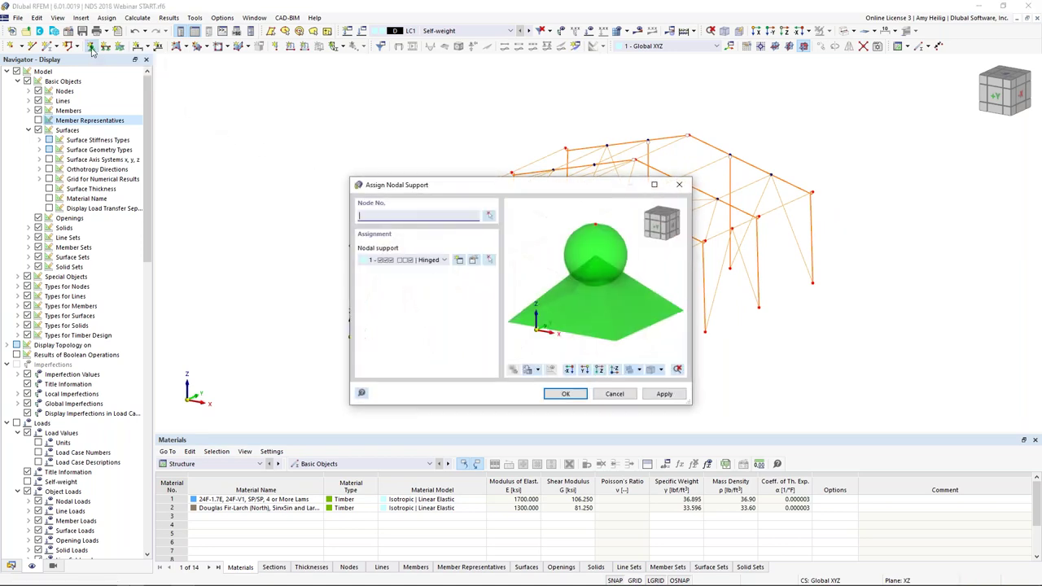
click(432, 263)
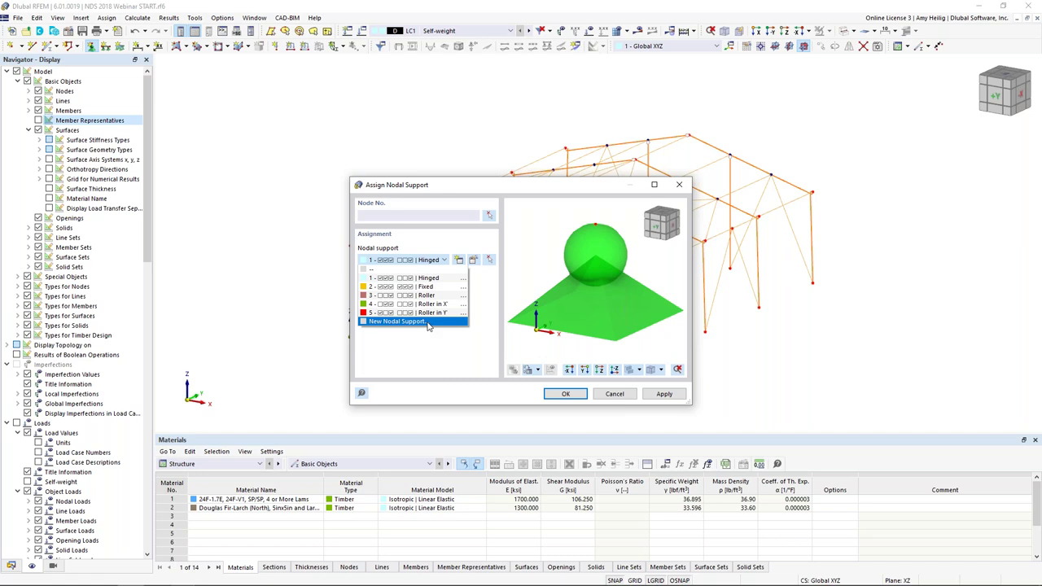
click(438, 279)
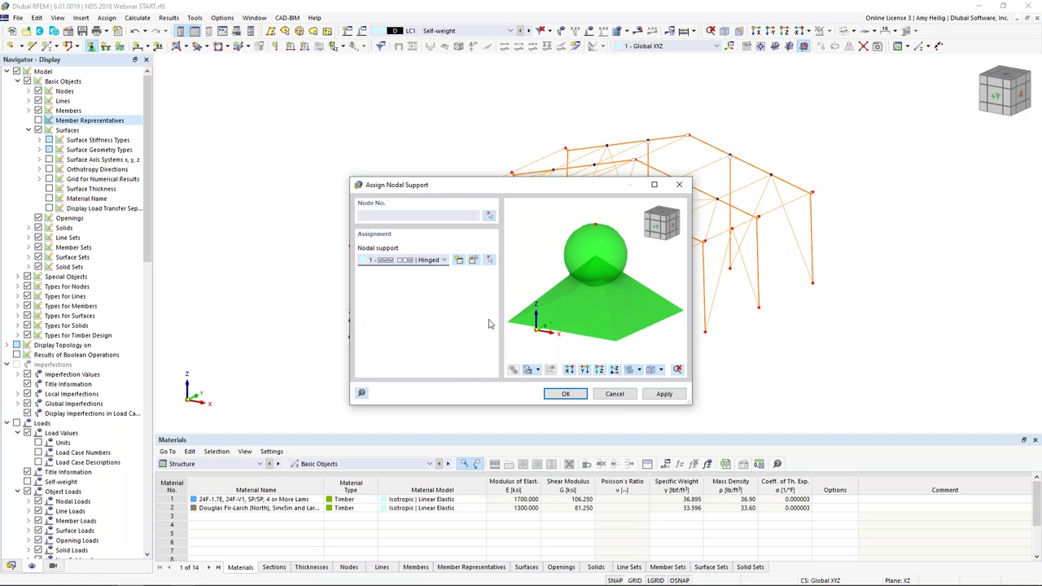
click(565, 394)
middle_drag(581, 366, 644, 332)
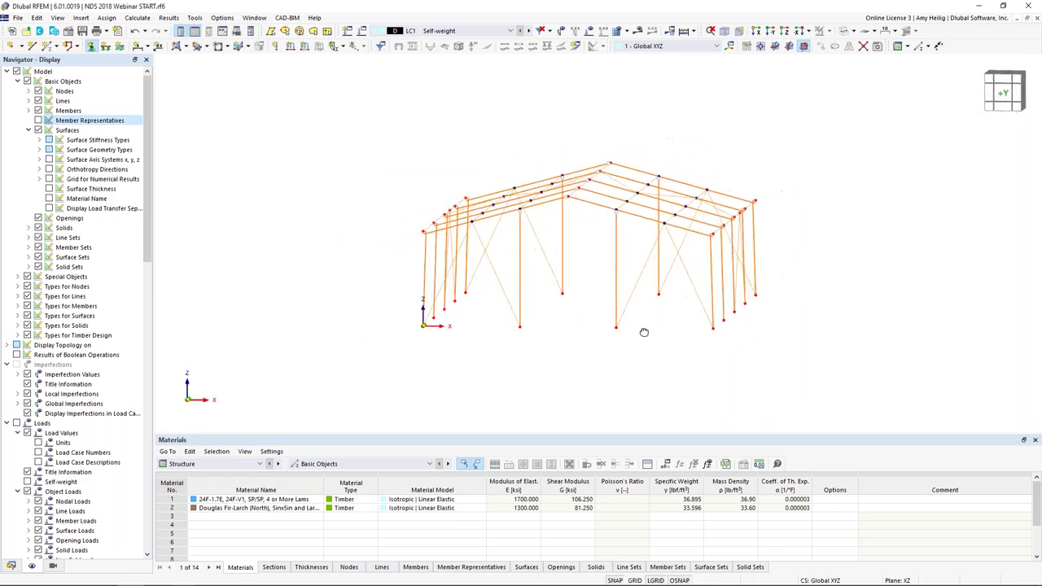
drag(419, 295, 769, 348)
key(F7)
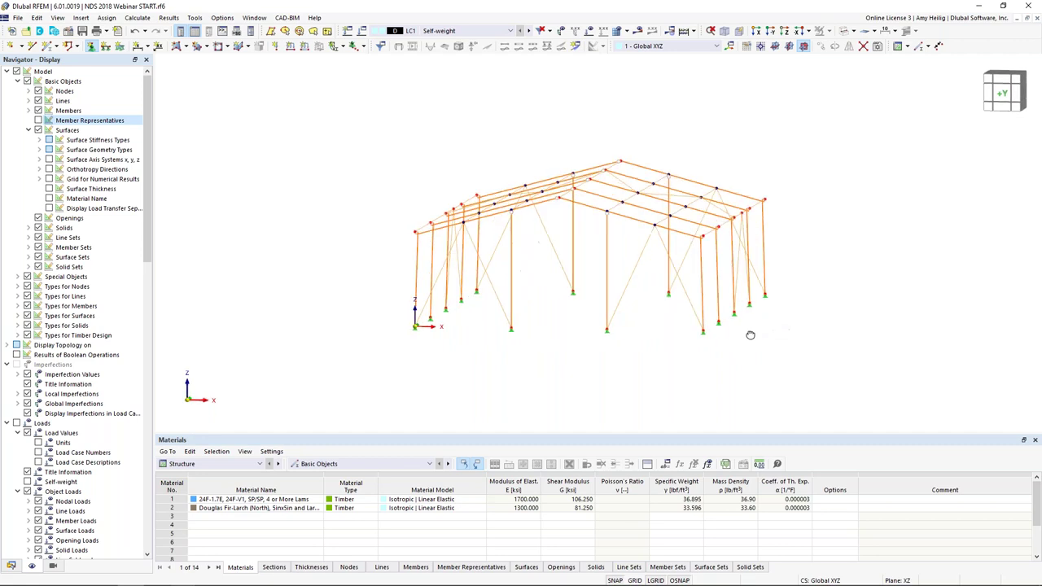
Step: Enlarge the display size of the nodal support symbols
middle_drag(668, 363, 569, 341)
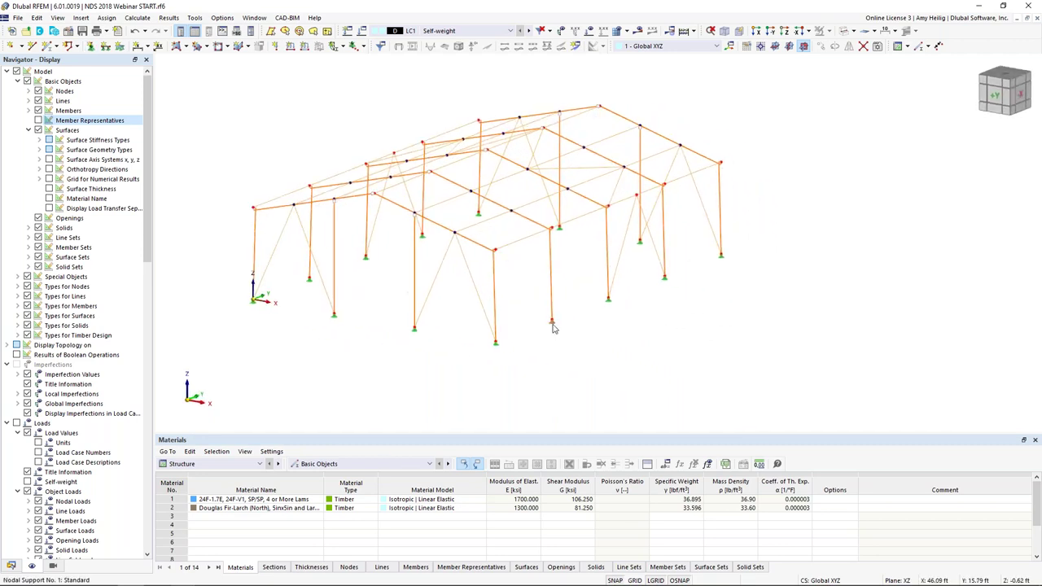
right_click(553, 327)
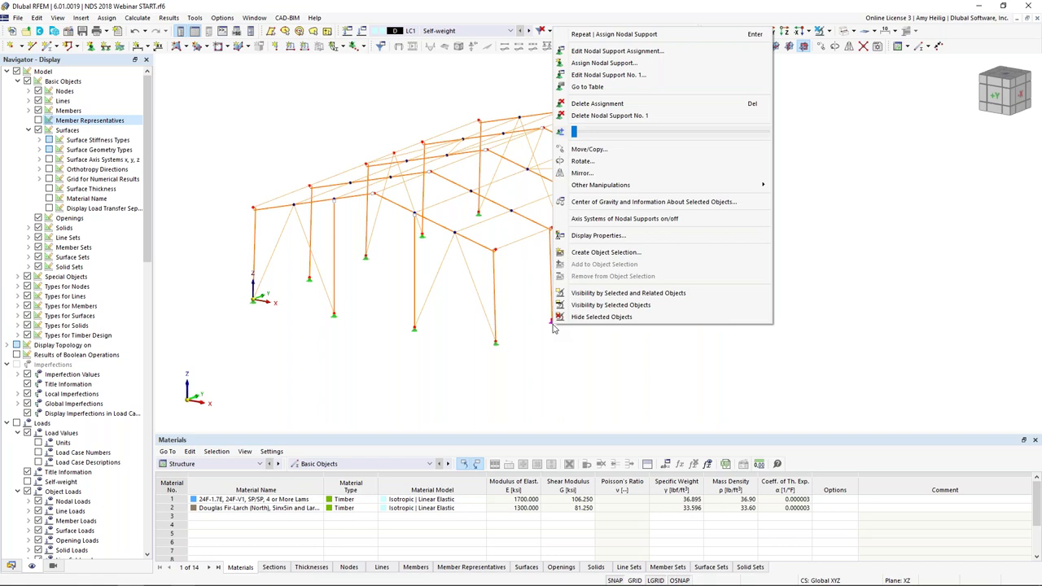
drag(574, 131, 621, 135)
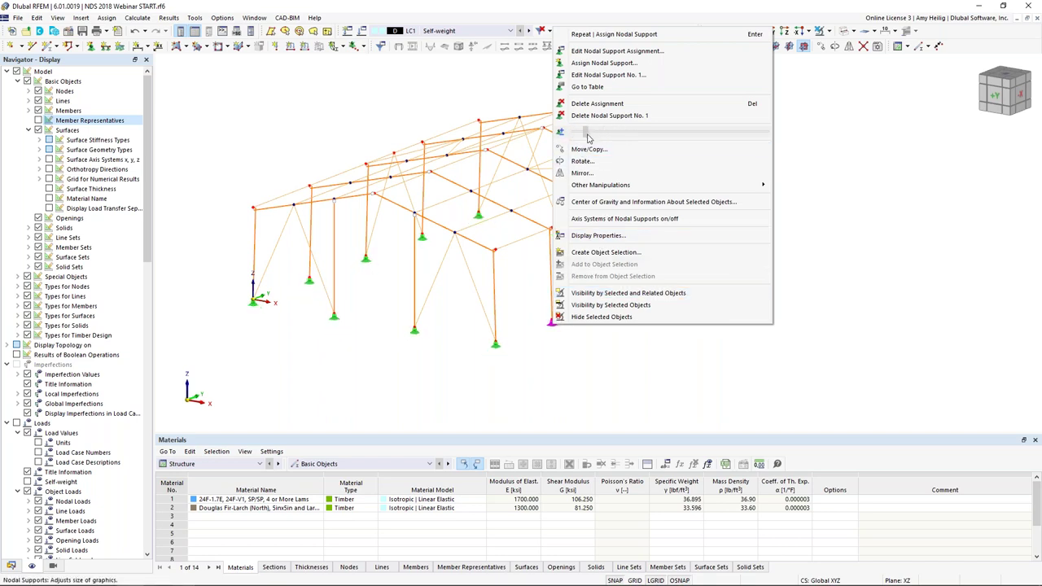
click(597, 408)
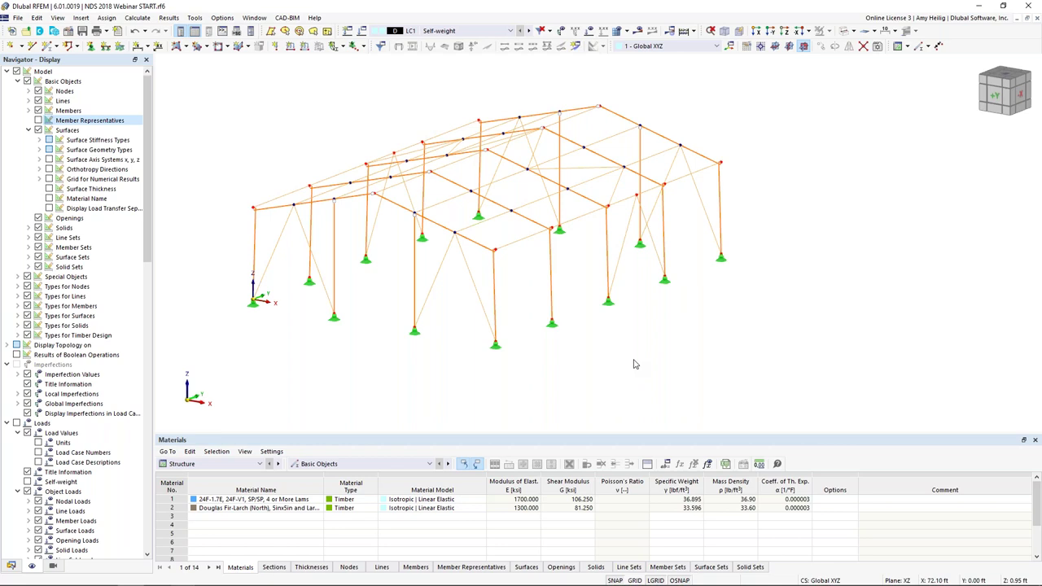
Step: Set up a new polygonal surface with stiffness type Load Transfer and load transfer direction Local in x
ctrl+middle_drag(658, 329, 691, 333)
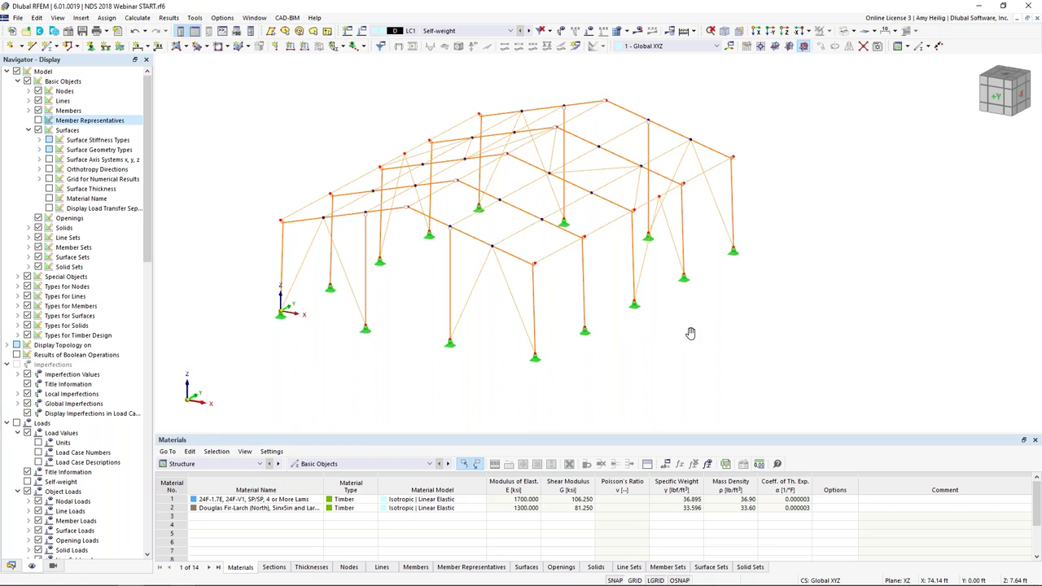
click(187, 47)
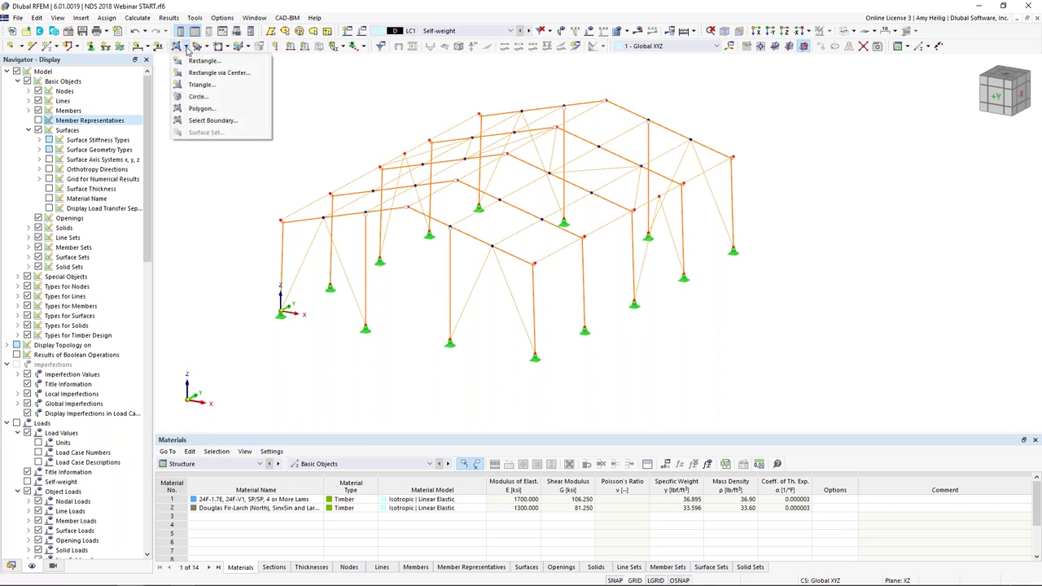
click(201, 108)
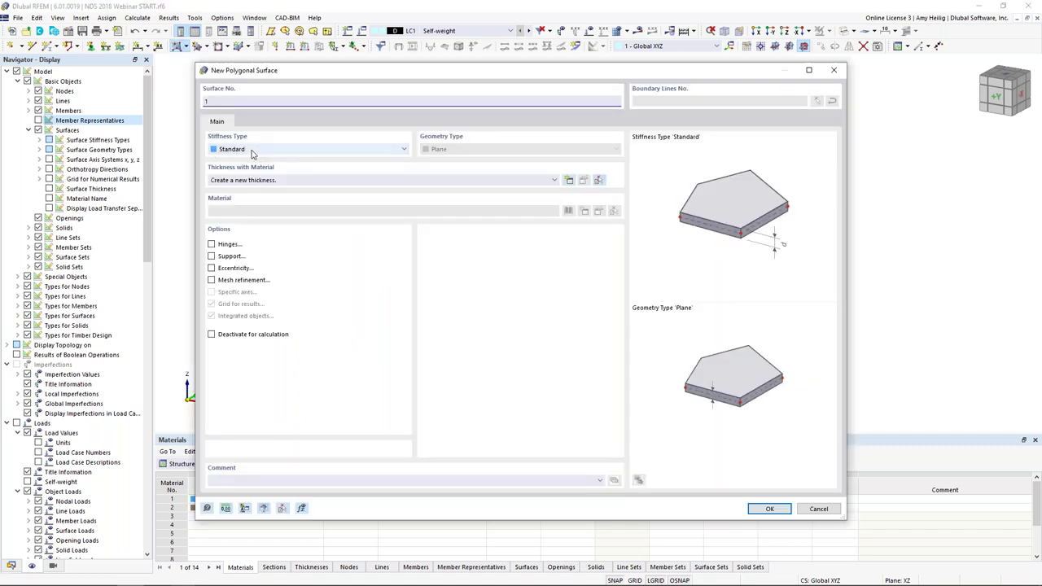
click(252, 152)
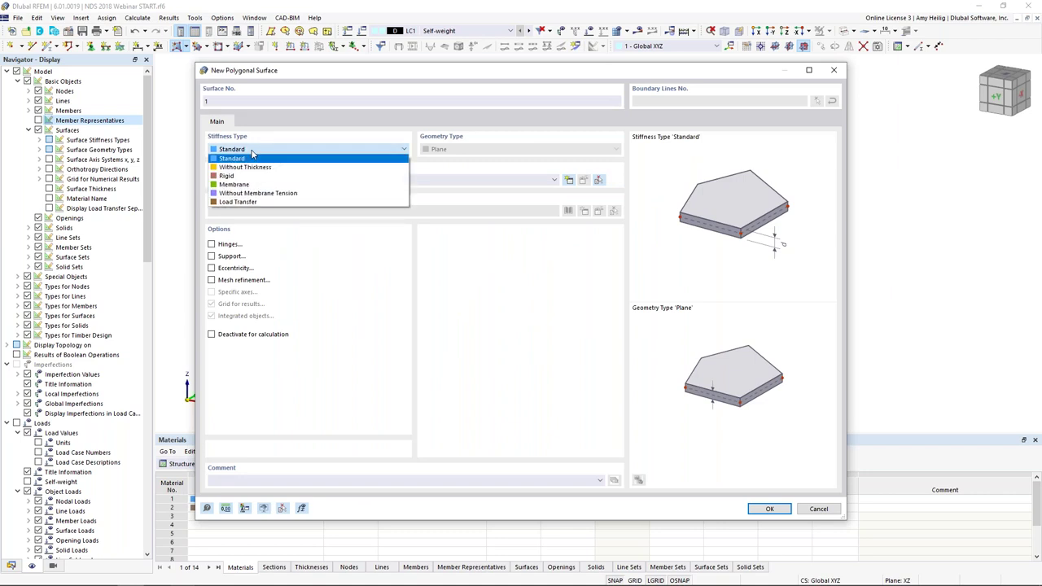
click(260, 202)
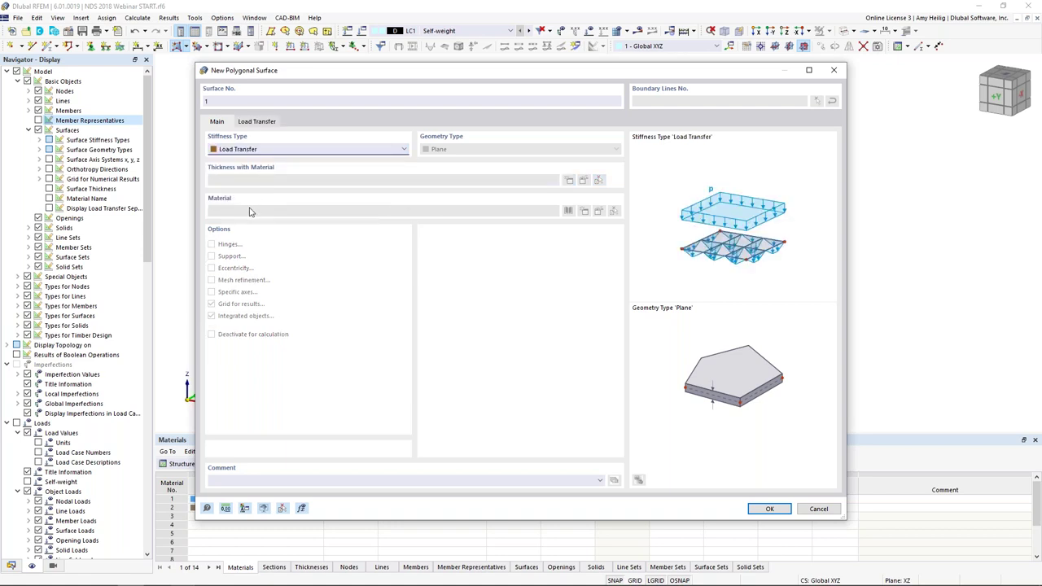
click(268, 124)
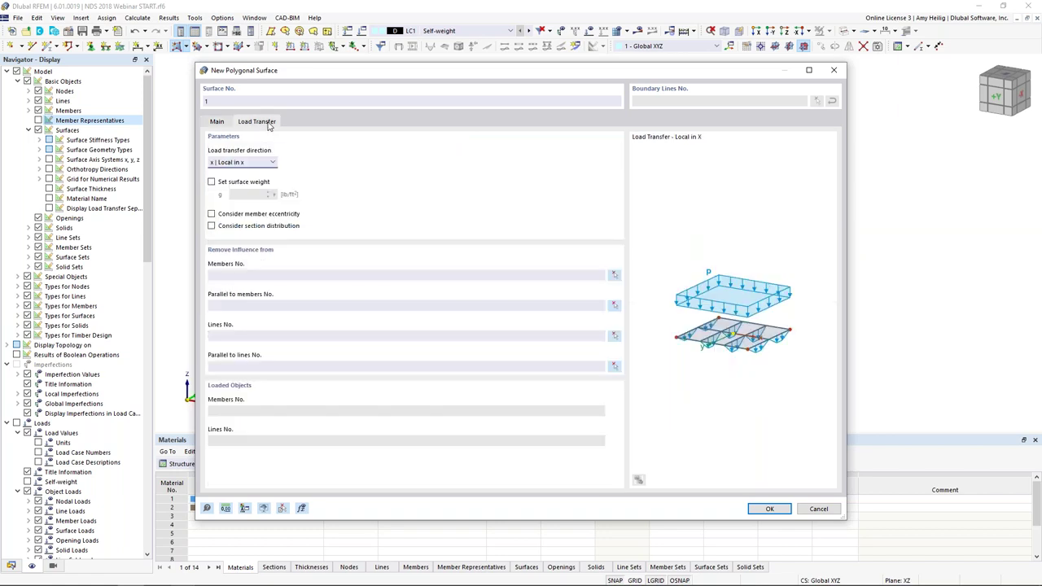
click(272, 162)
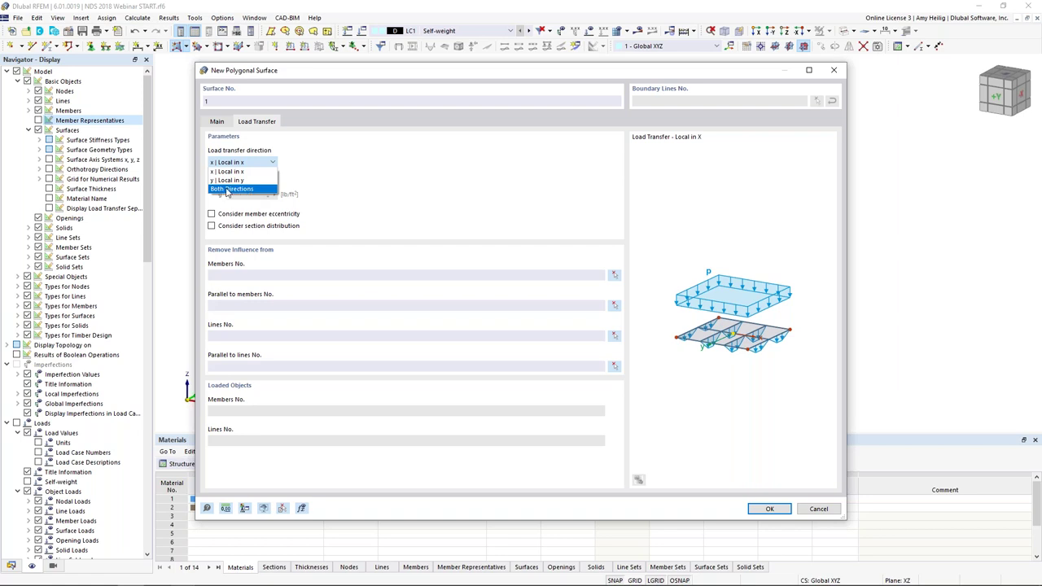
click(342, 173)
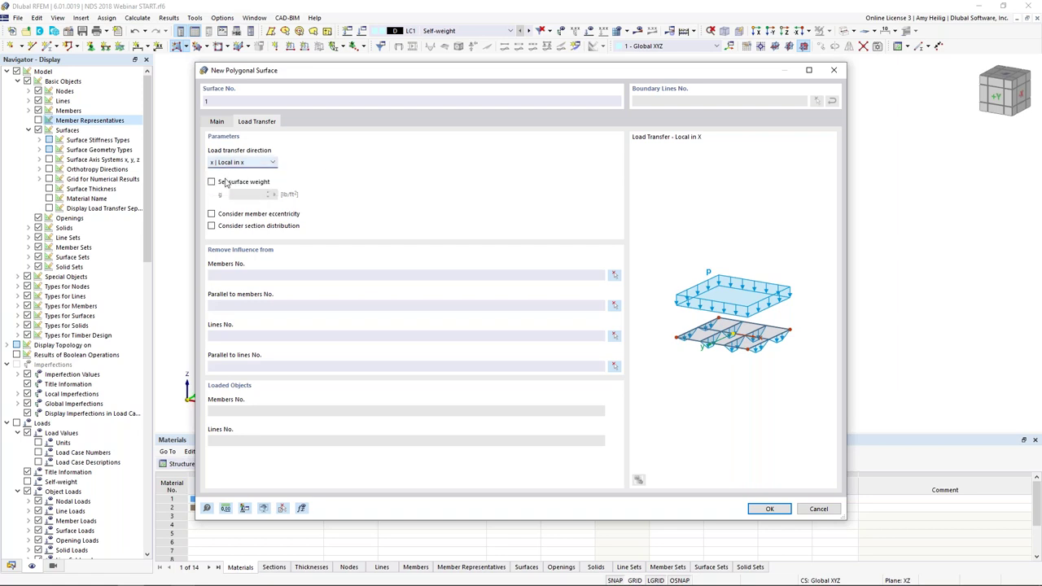
click(766, 509)
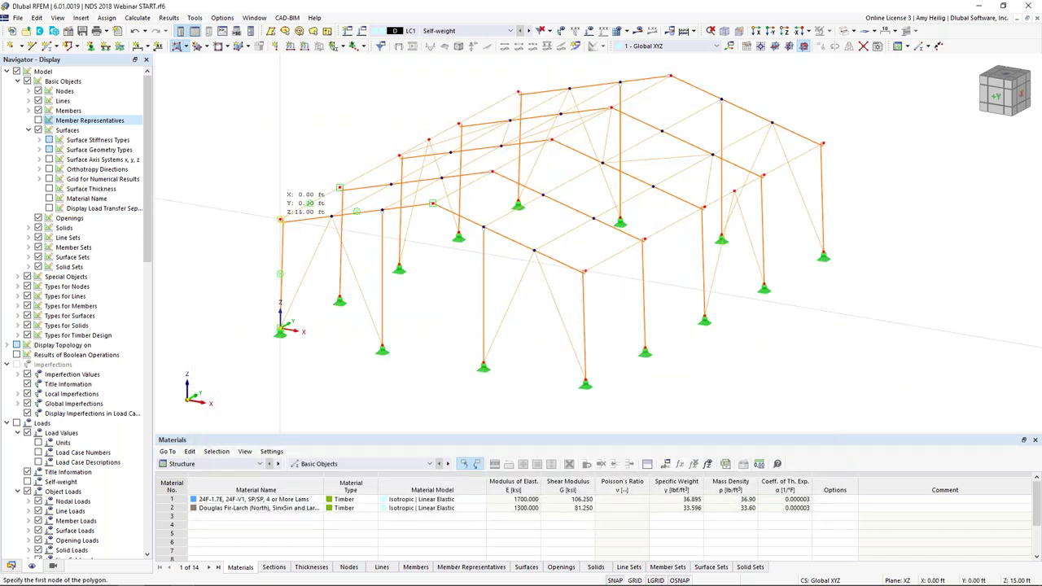
Step: Draw the load transfer surface over the origin-side roof slope through the eave and ridge nodes of the first and last frames
click(280, 219)
click(517, 91)
click(671, 77)
click(433, 203)
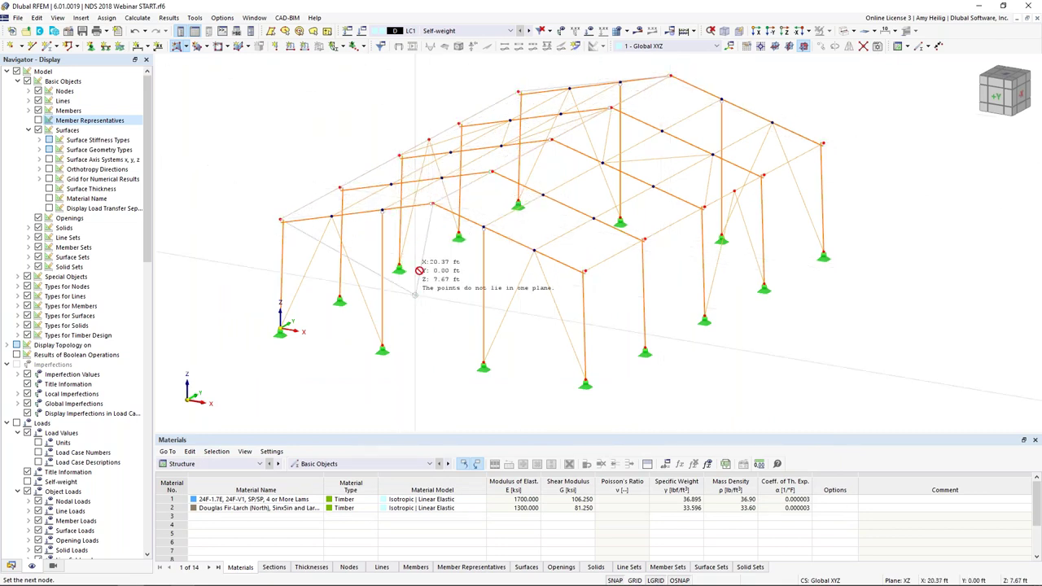
click(283, 220)
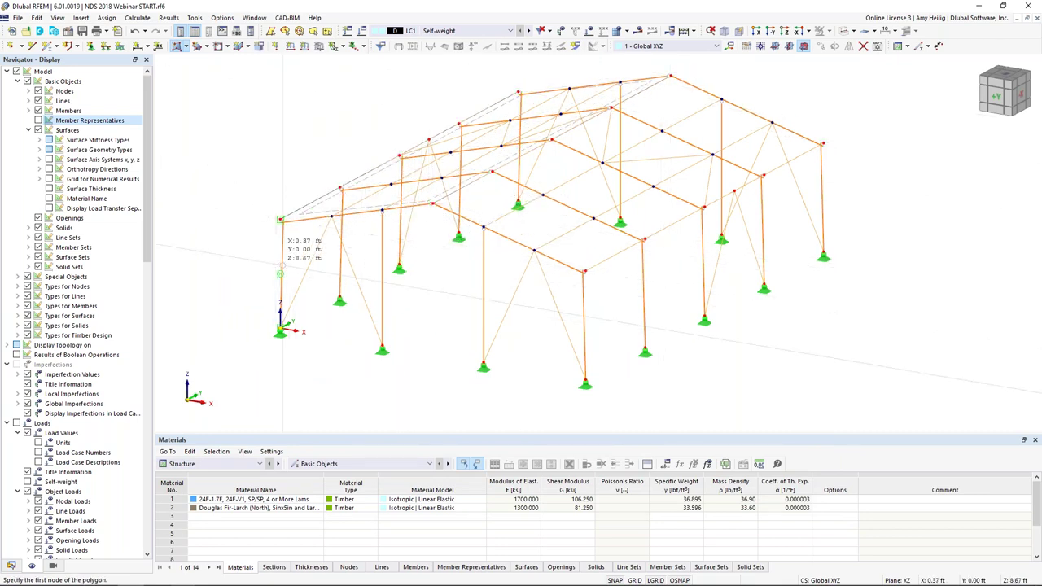
Step: Draw a second load transfer surface over the opposite roof slope through the ridge and eave nodes of the last and first frames
mouse_move(445, 241)
ctrl+middle_down()
mouse_move(432, 241)
mouse_move(446, 241)
ctrl+middle_up()
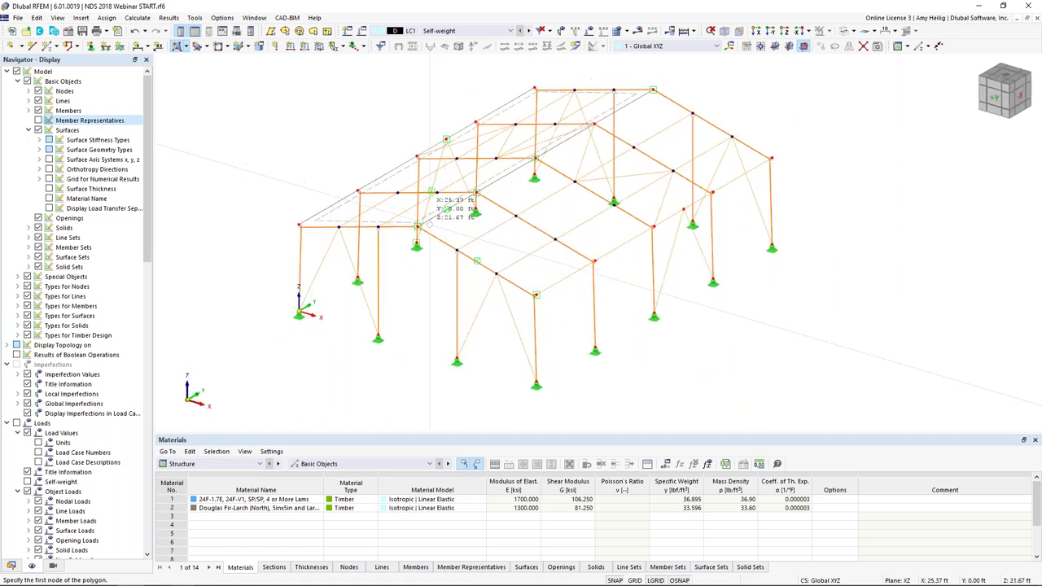
click(417, 227)
click(653, 90)
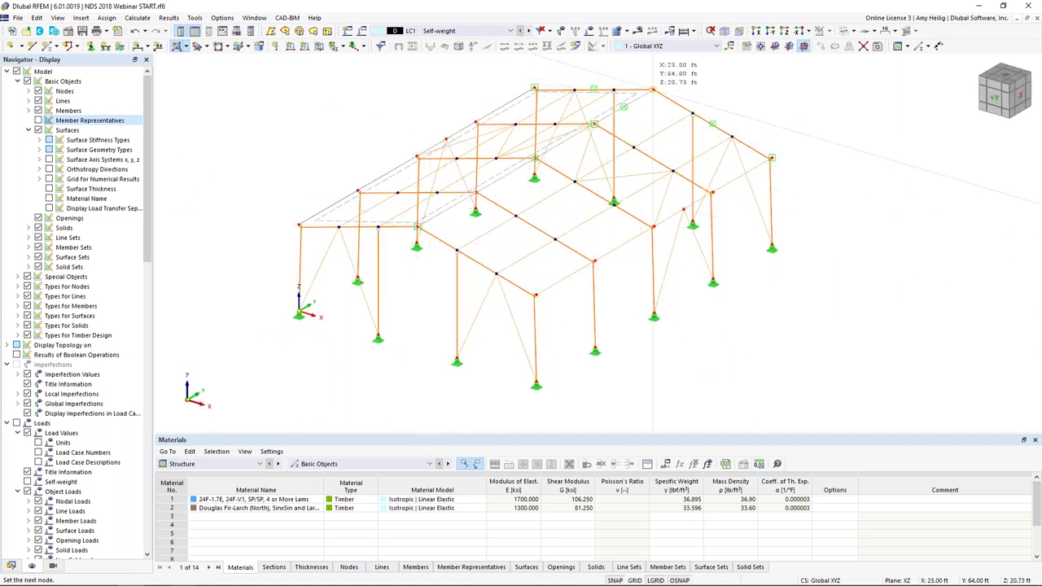
click(772, 159)
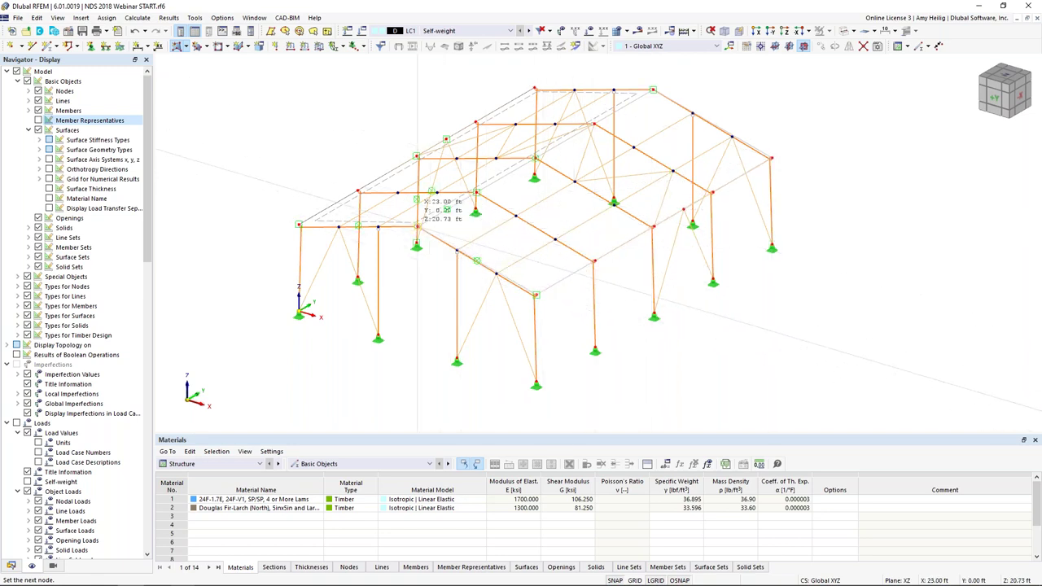
click(417, 226)
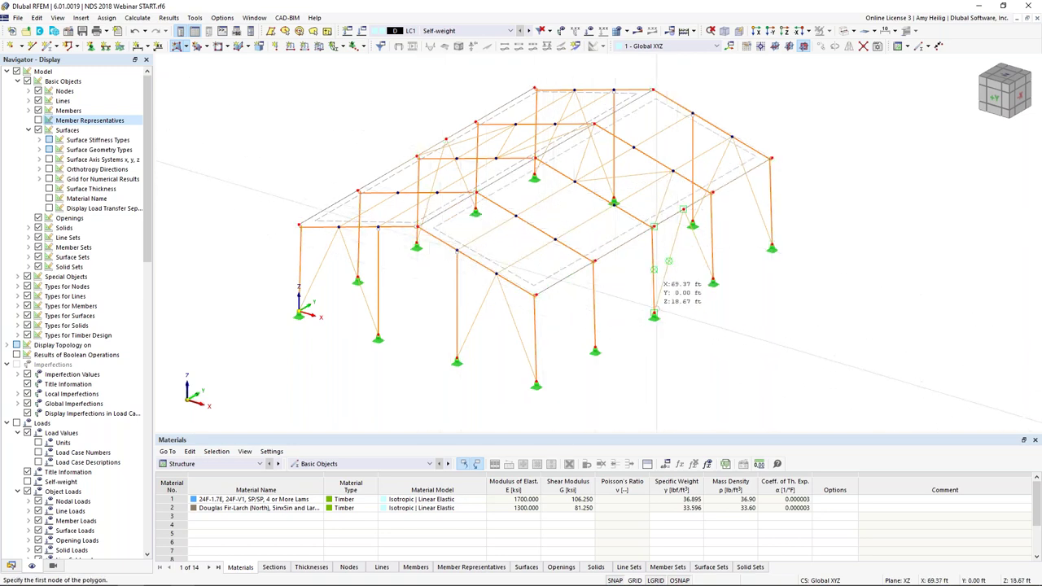
Step: End surface drawing and turn on the display of the surface axis systems x, y, z
right_click(601, 250)
click(668, 260)
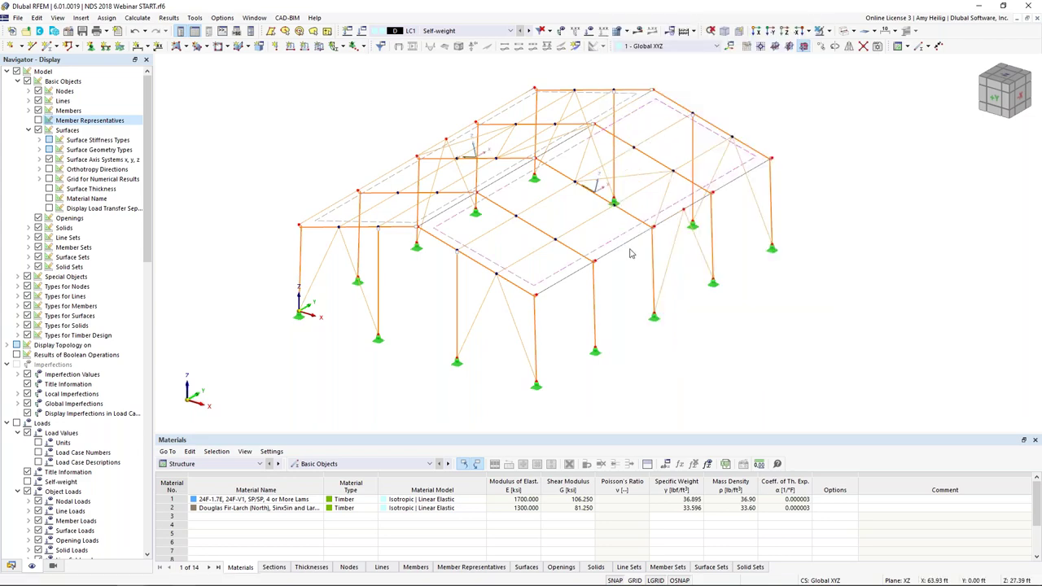
ctrl+middle_drag(580, 229, 560, 233)
scroll(585, 212, up, 2)
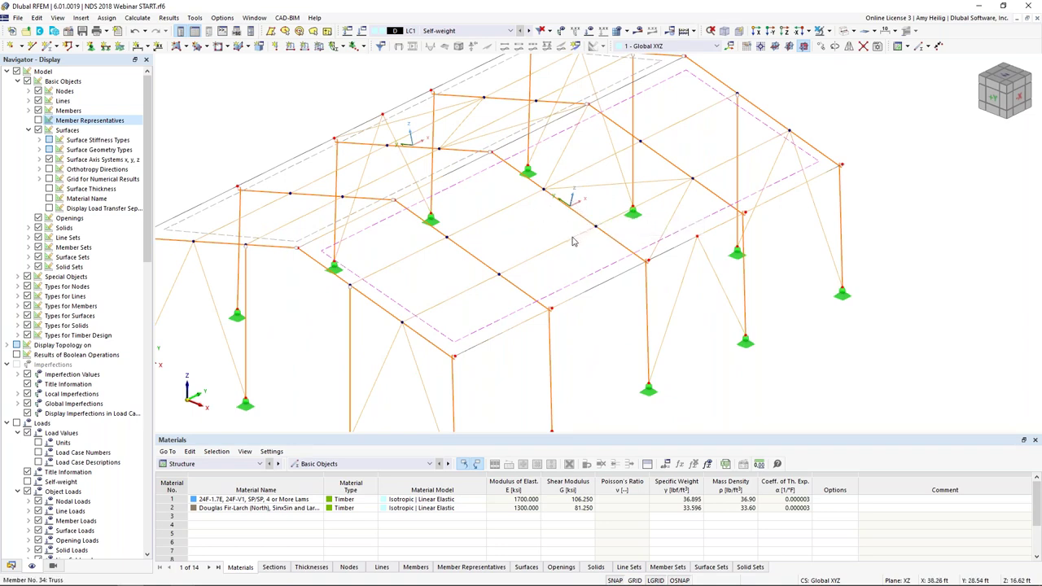
Step: Hide the local axis systems of the surfaces and display the model as a solid transparent rendering
right_click(572, 286)
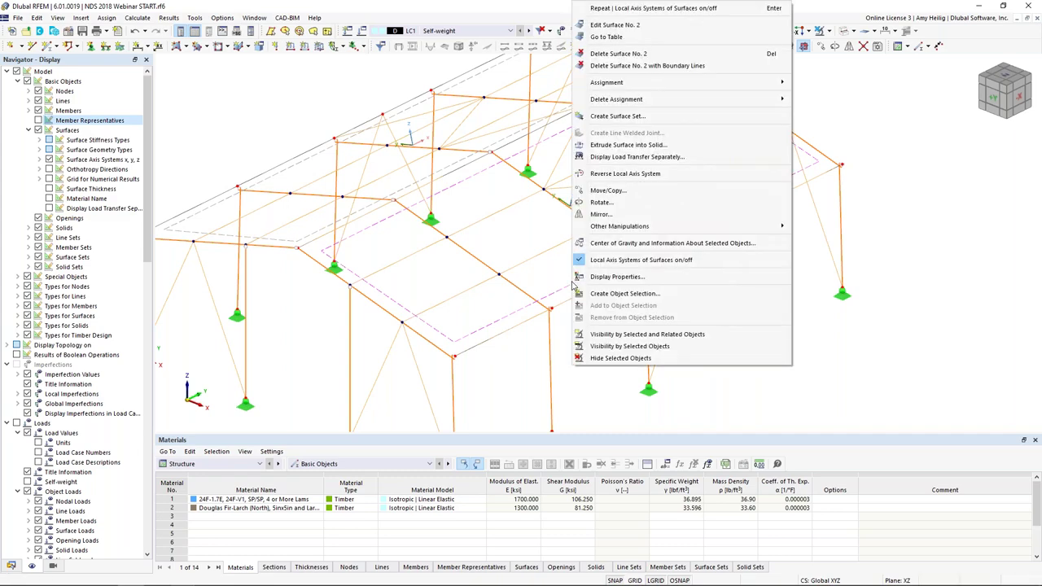
click(596, 266)
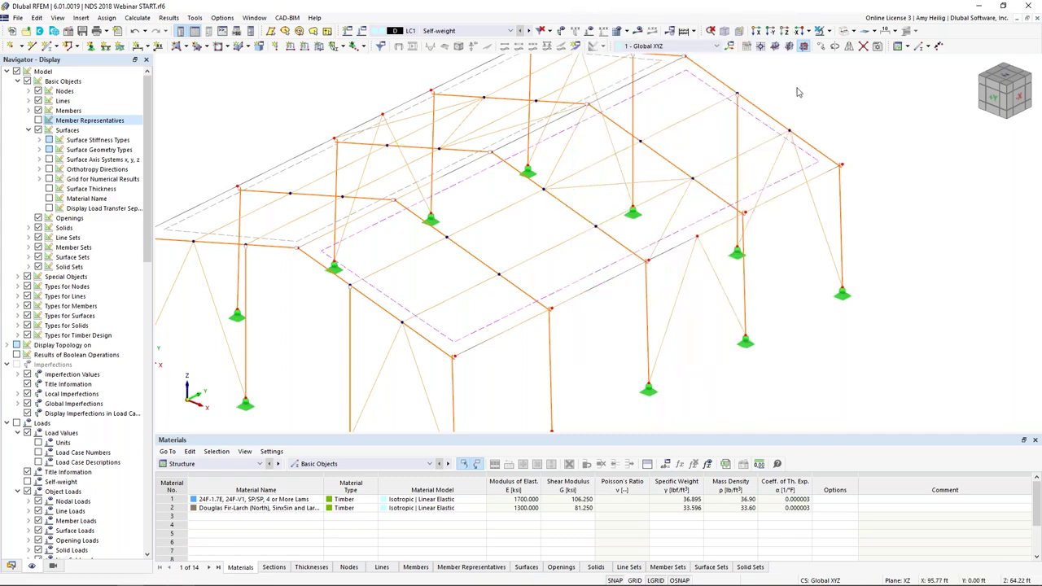
click(845, 33)
click(846, 33)
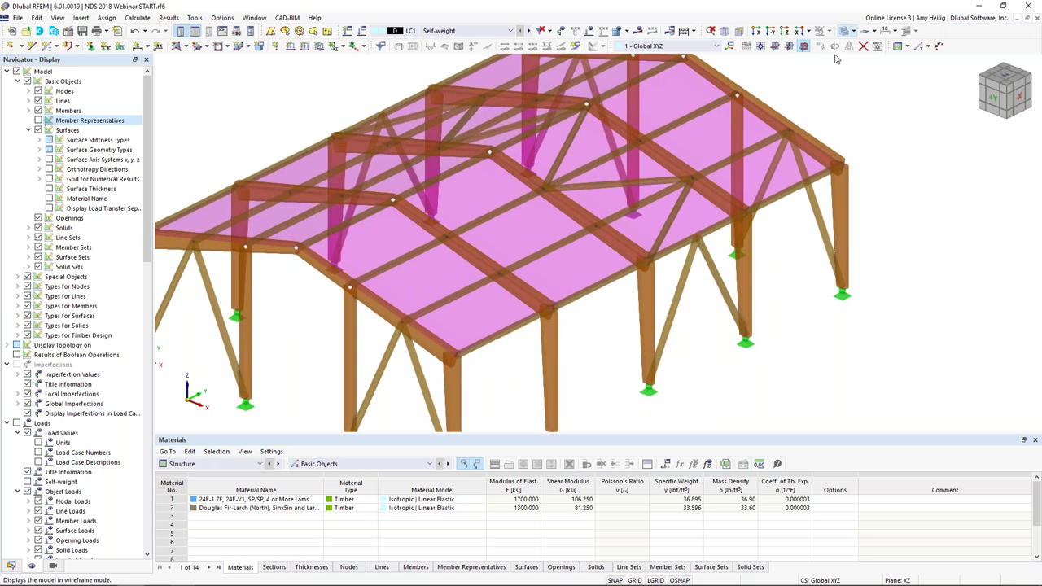
scroll(563, 235, down, 2)
middle_drag(565, 229, 429, 229)
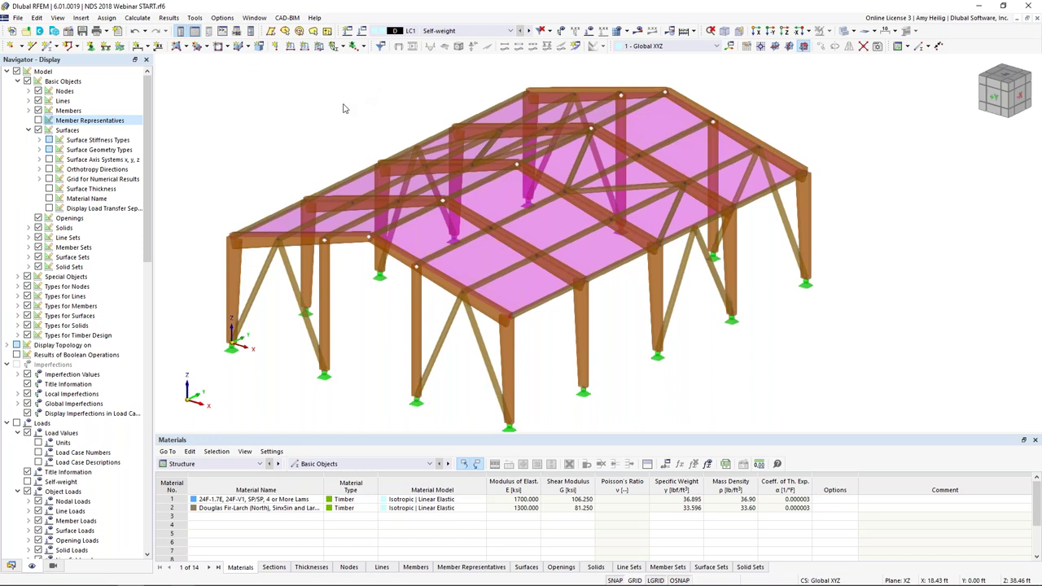
Step: Rename load case LC1 as Dead with the action category Dead load
click(363, 32)
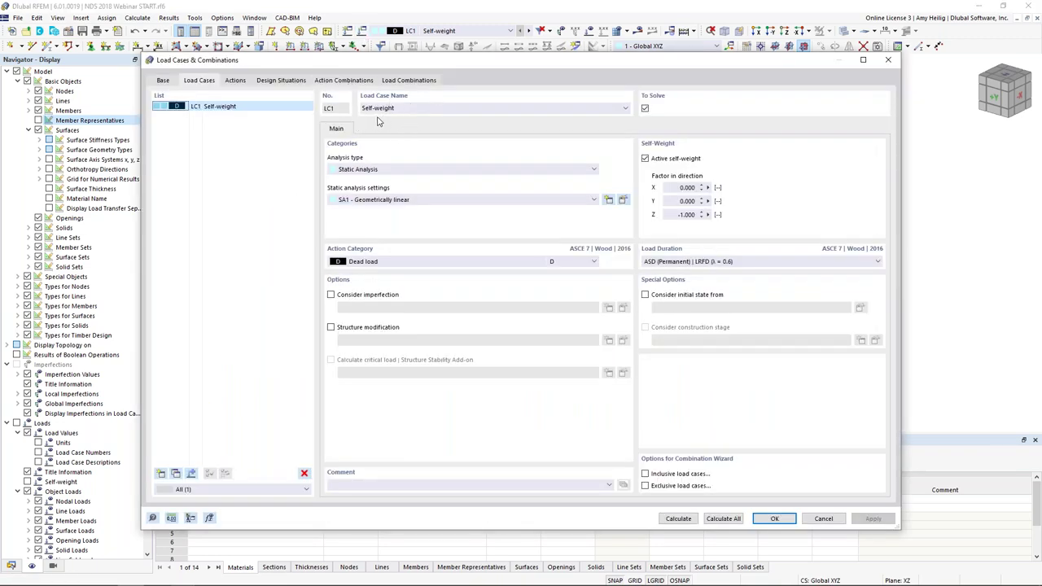
click(415, 114)
key(ctrl+a)
key(BackSpace)
text(De)
key(BackSpace)
key(BackSpace)
text(Dead)
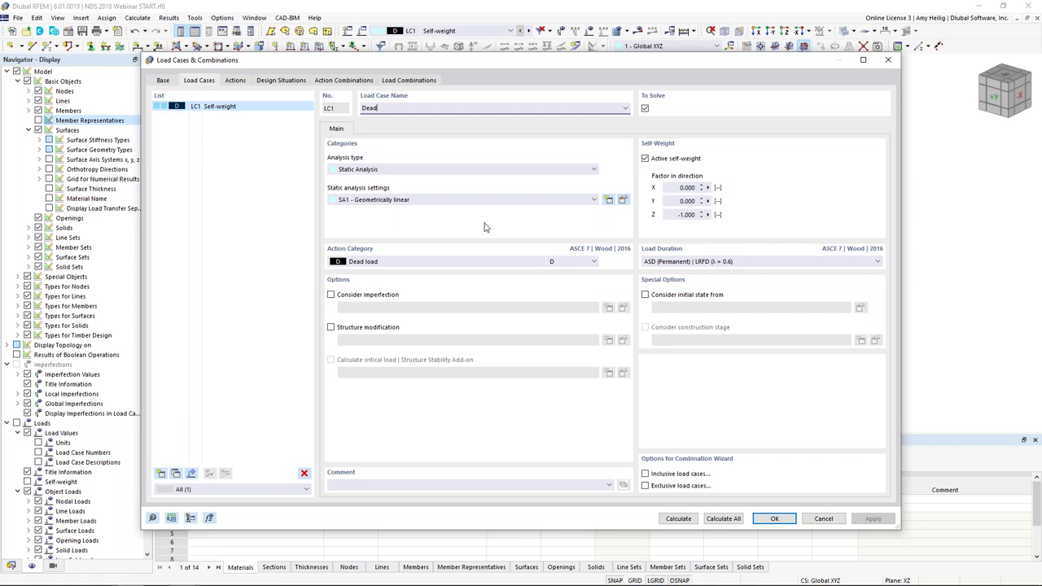
click(432, 263)
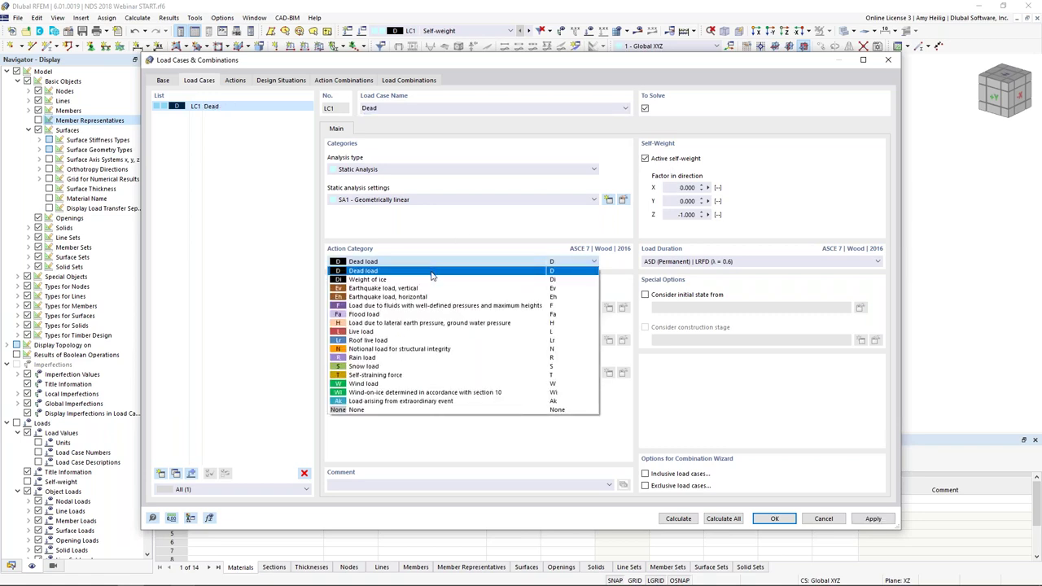
click(432, 272)
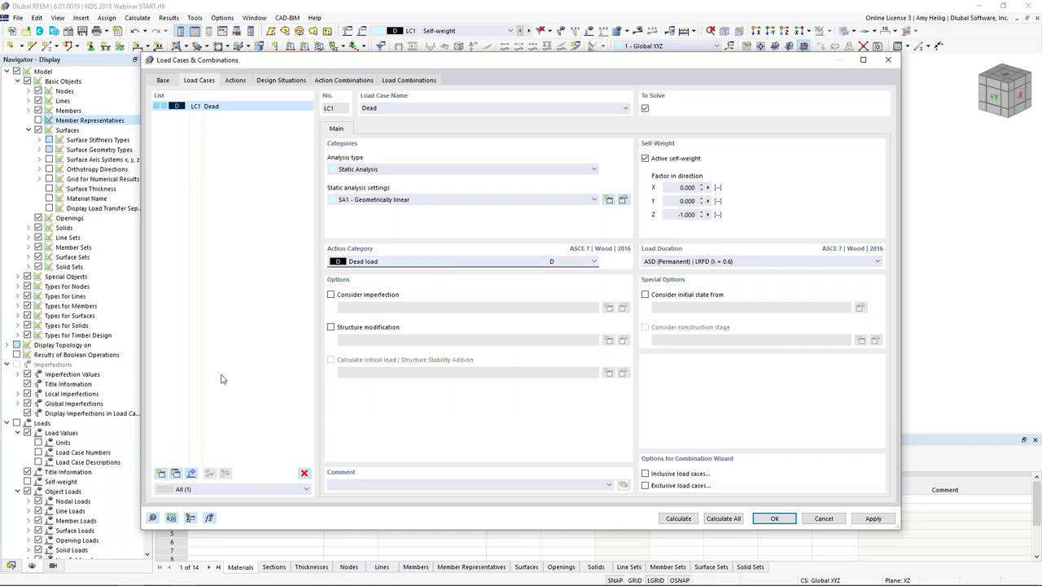
Step: Add a load case named Snow with the action category Snow load
click(160, 473)
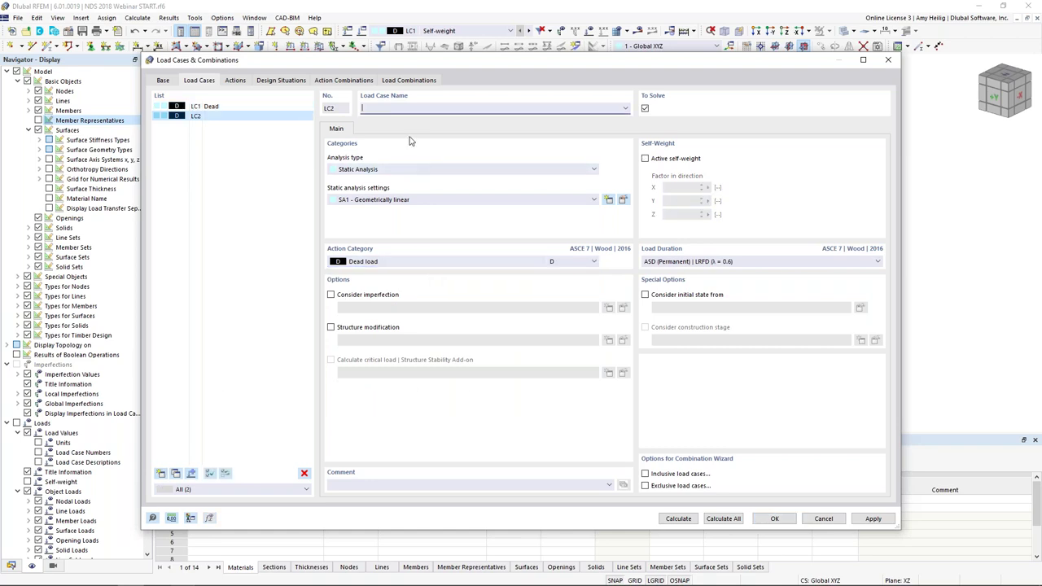
text(Snow)
click(373, 262)
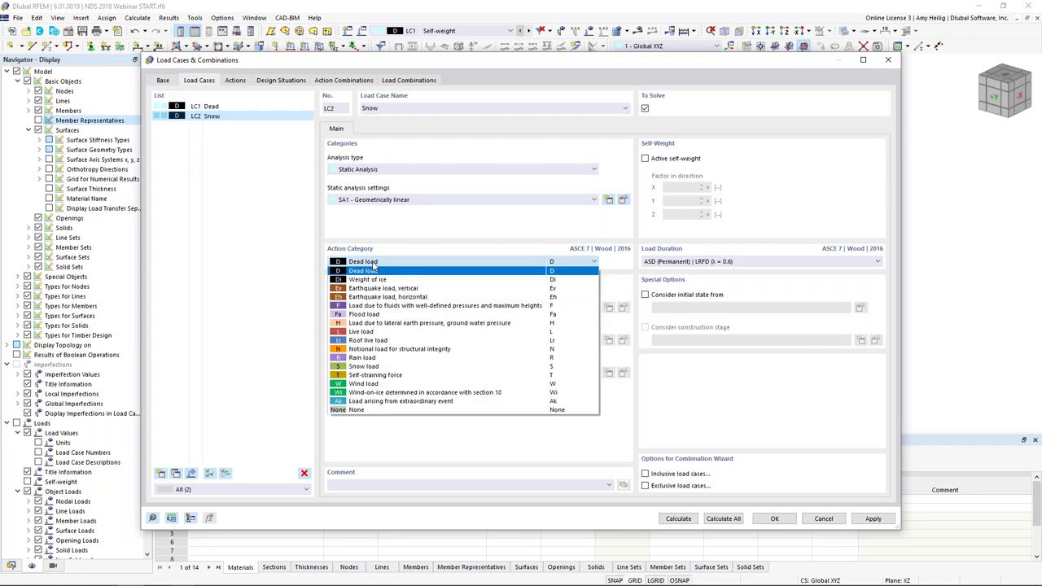
click(364, 368)
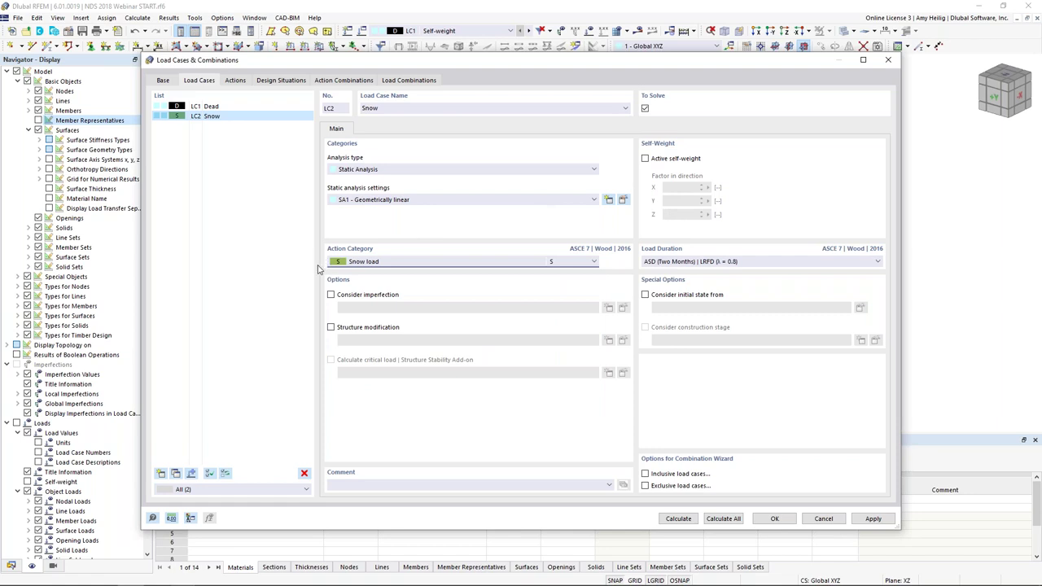
Step: Add a load case named Wind 1 with the action category Wind load
click(161, 477)
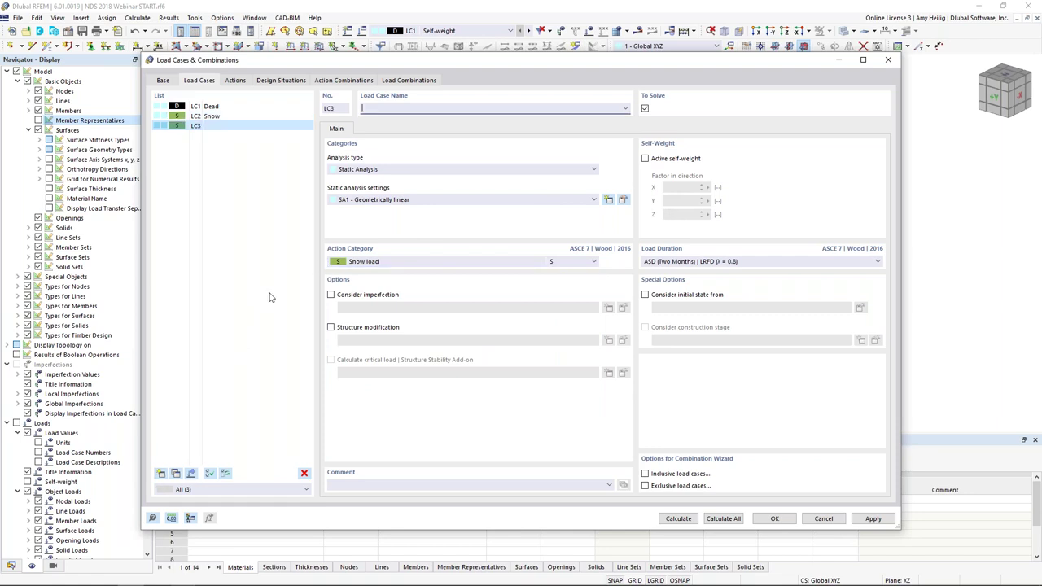
text(Wind 1)
click(368, 261)
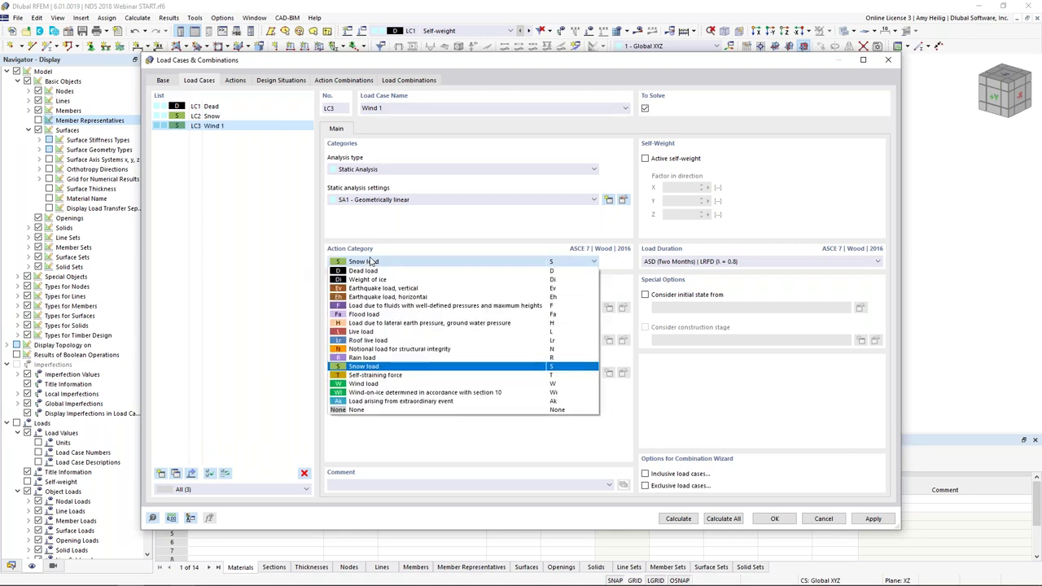
click(370, 383)
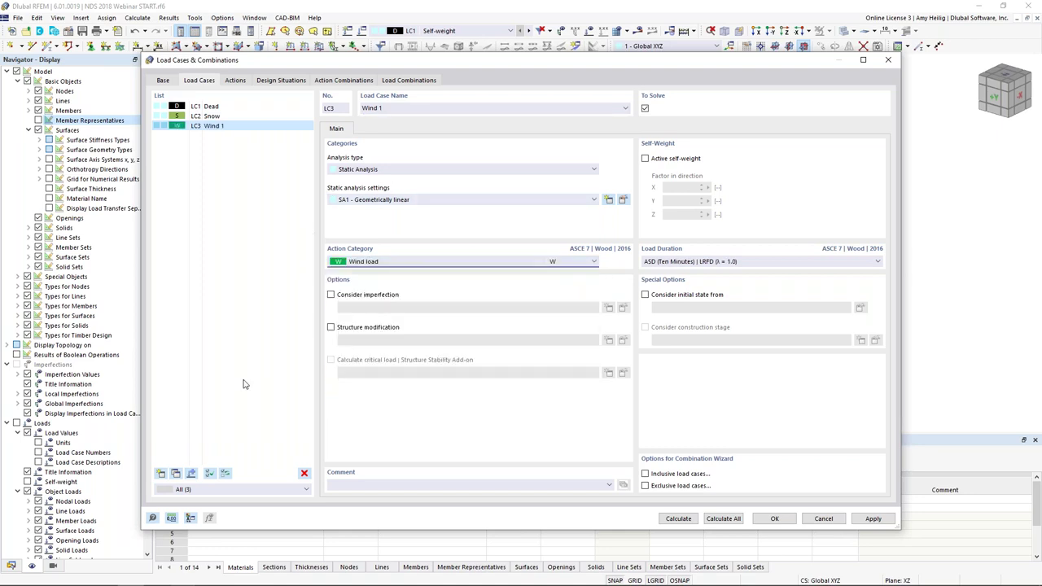
Step: Copy the Wind 1 load case, rename the copy Wind 2 and accept the load case definitions
click(176, 473)
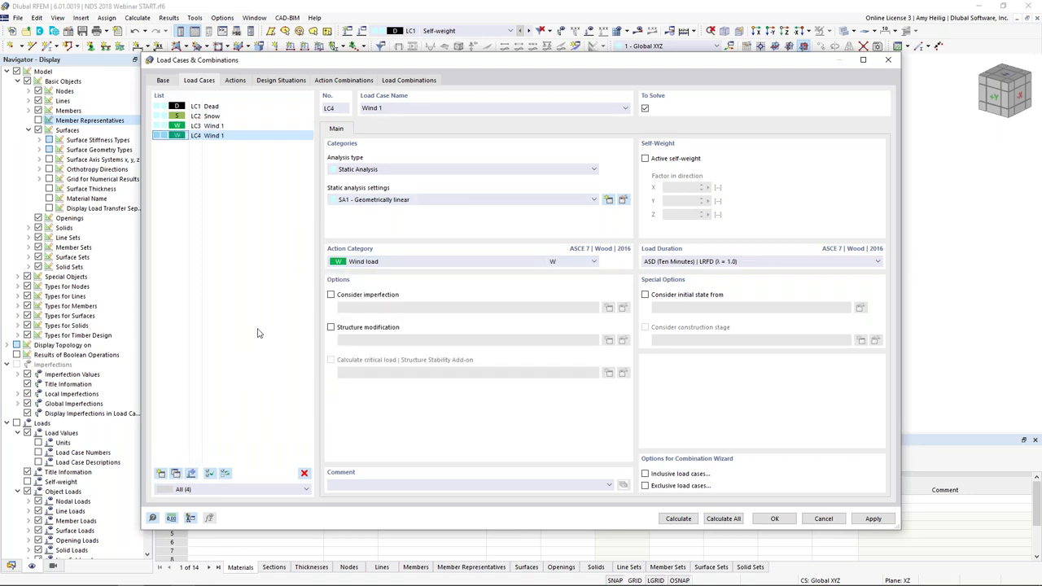
click(382, 107)
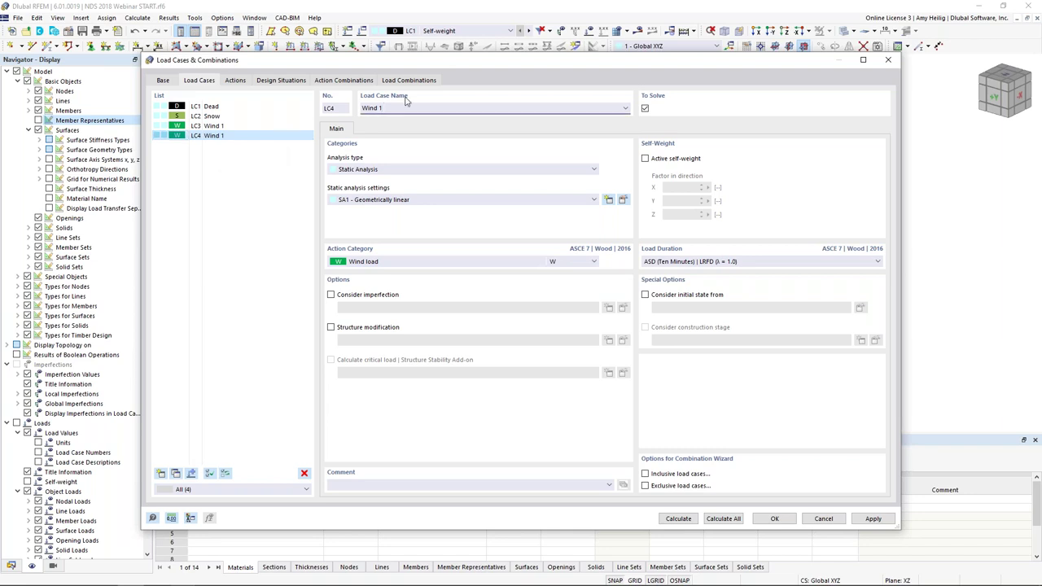
text(2)
click(262, 194)
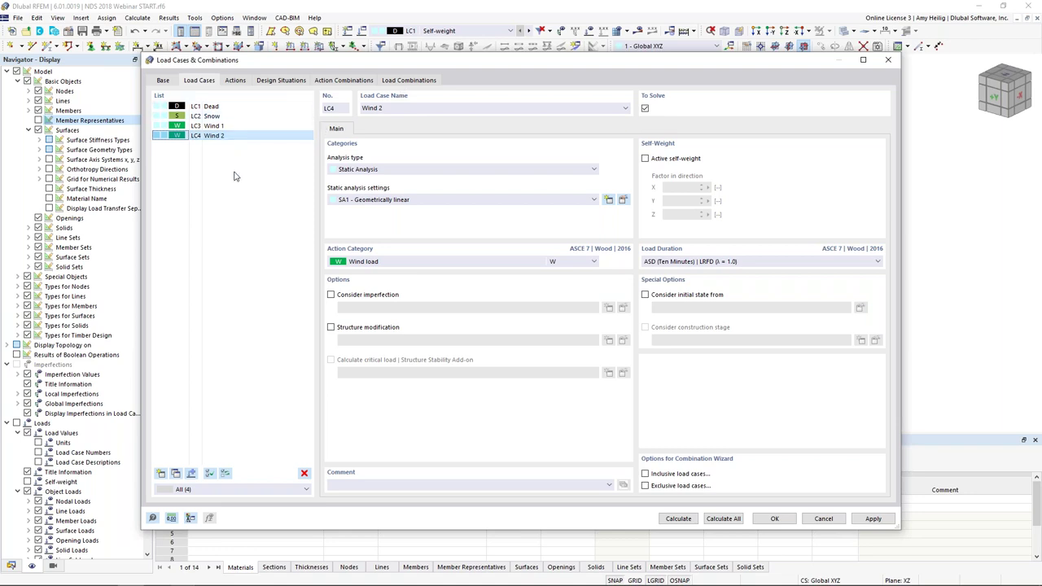
click(776, 519)
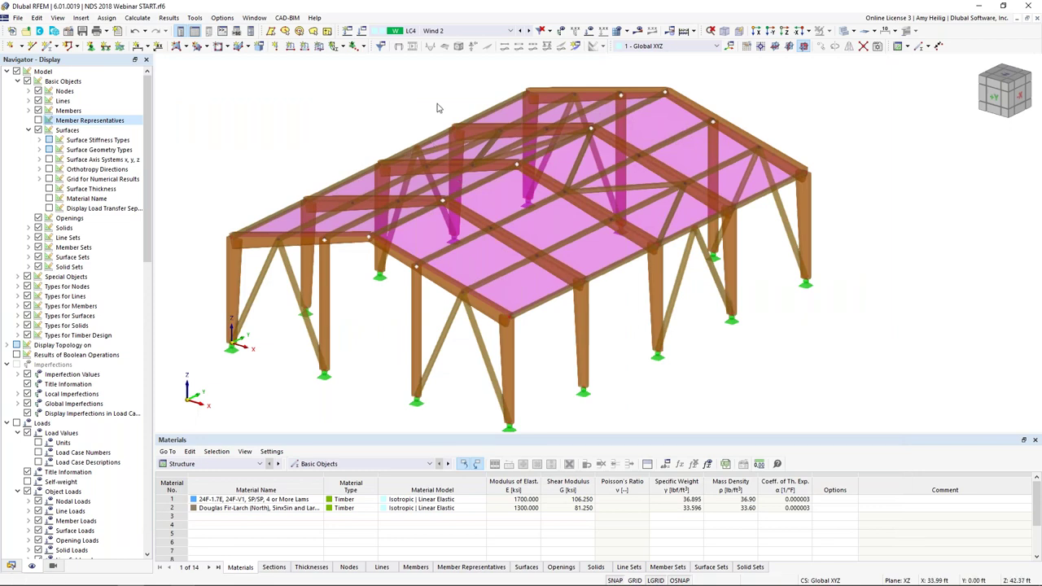
Step: Activate load case LC1 Dead and define a new uniform surface load of -0.010 ksf in it
click(460, 31)
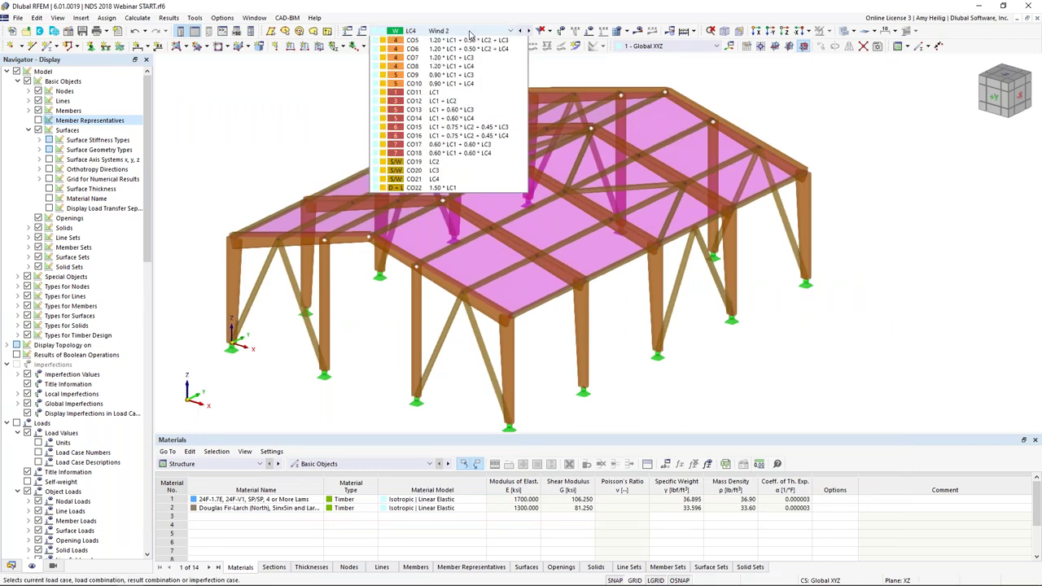
click(464, 45)
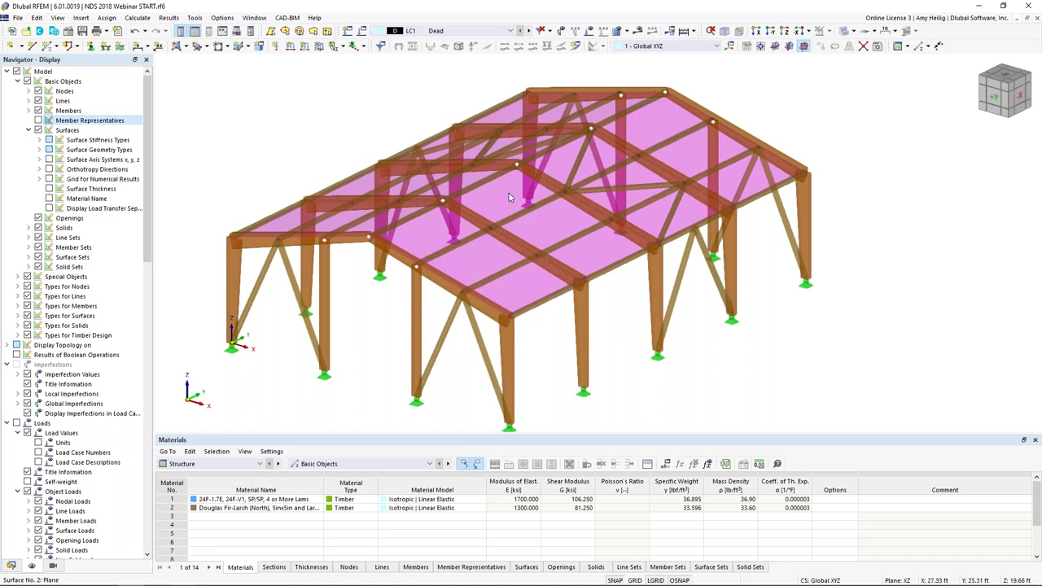
click(320, 47)
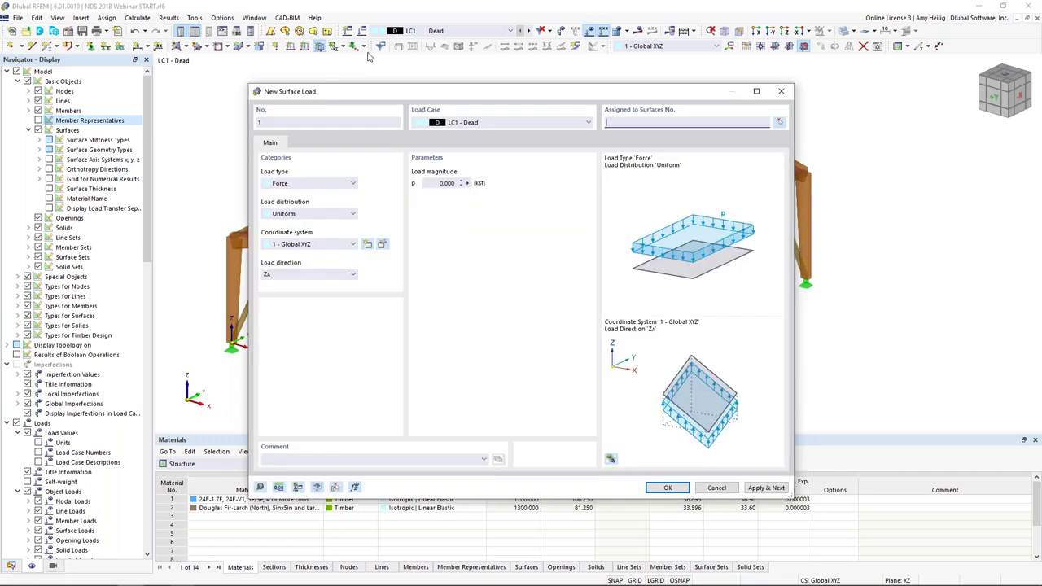
click(446, 183)
text(10.01)
Step: Assign the dead surface load to both roof load transfer surfaces and create it
click(779, 122)
click(419, 160)
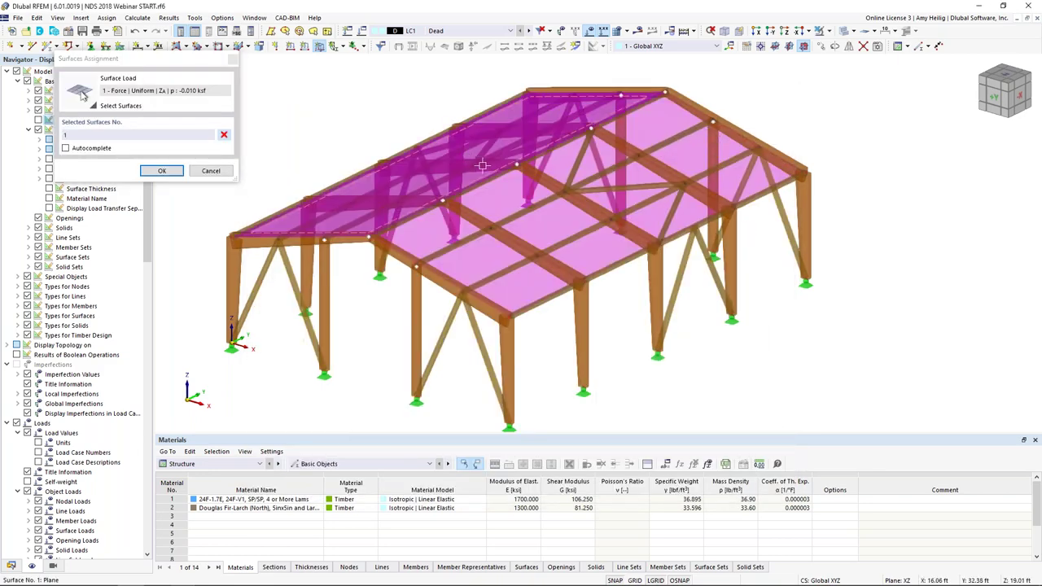
click(382, 213)
click(162, 170)
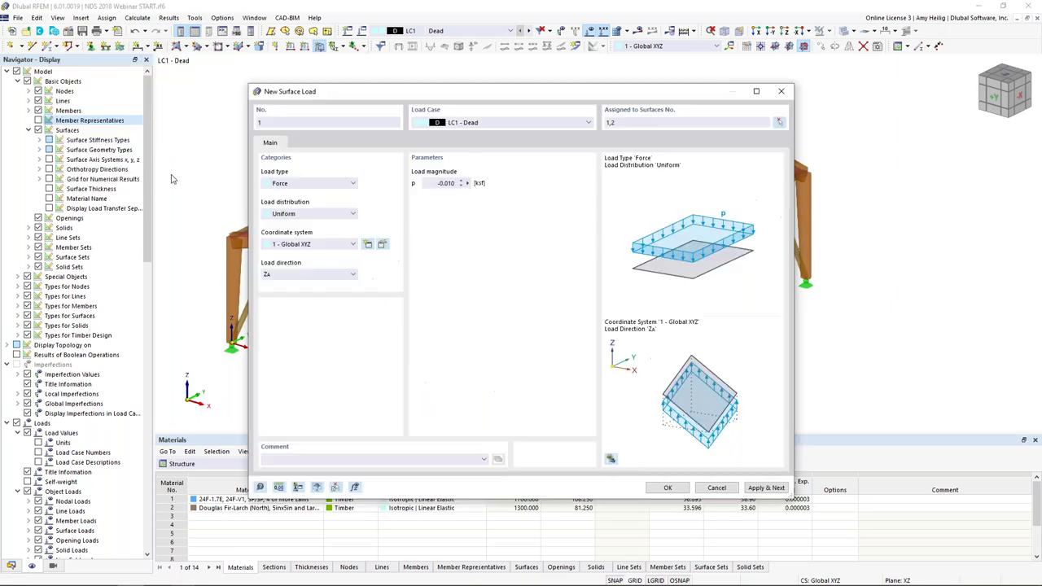
click(668, 487)
Step: Examine how the roof dead load is distributed to the frame members by temporarily displaying the load transfer separately
key(ctrl+2)
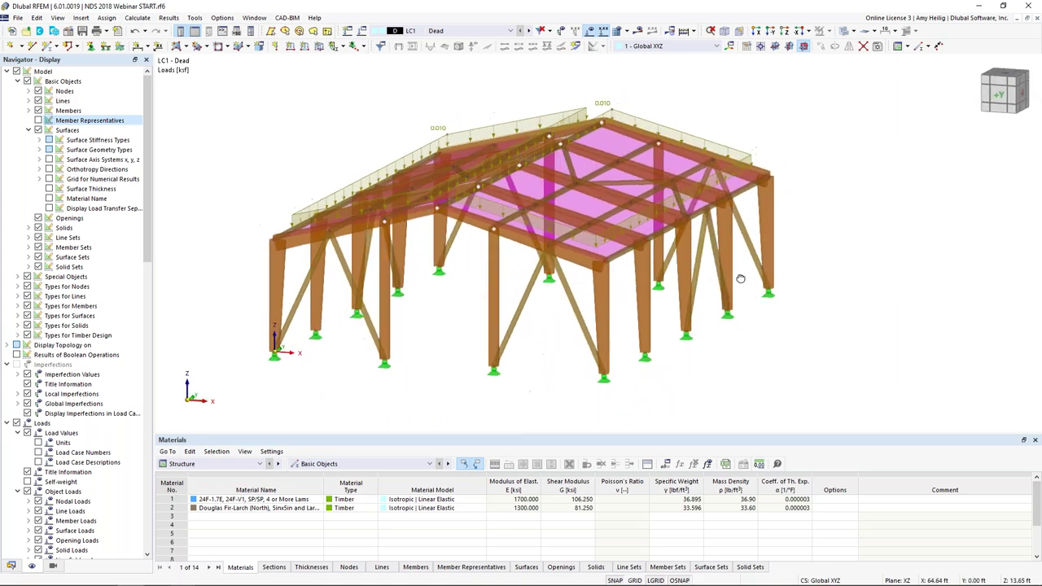
ctrl+middle_drag(757, 262, 845, 171)
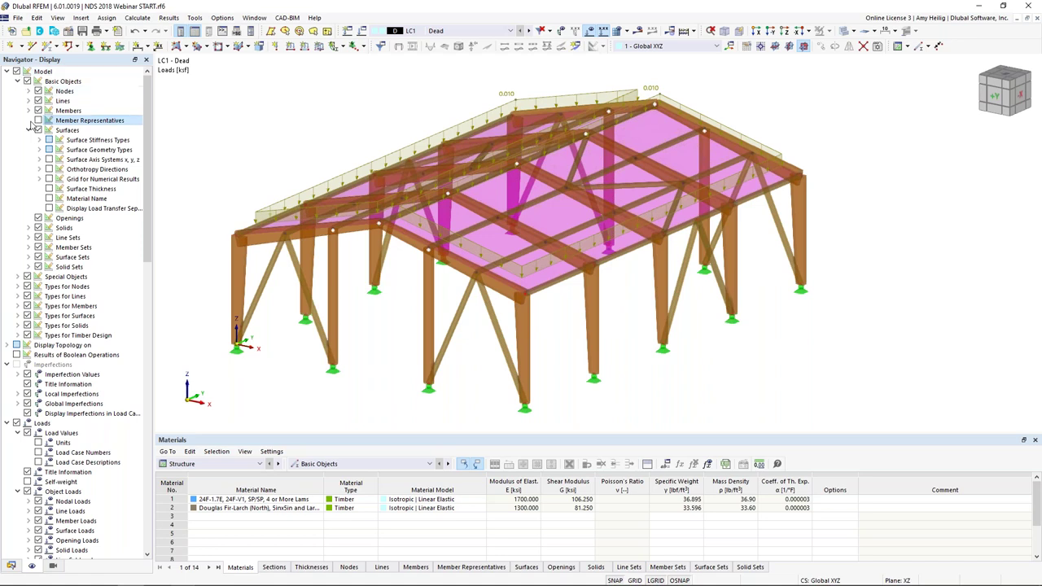
click(30, 132)
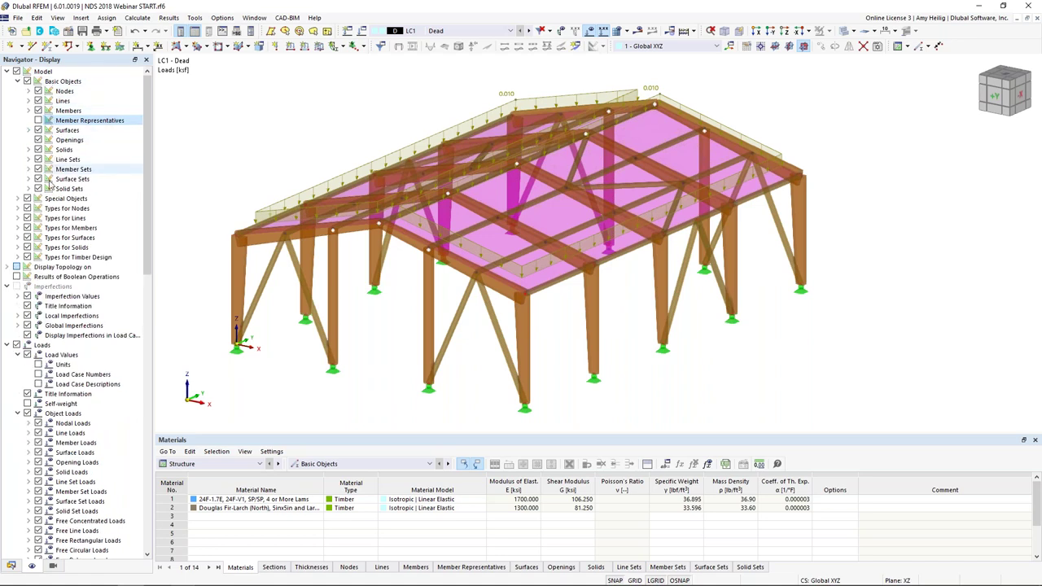
click(30, 131)
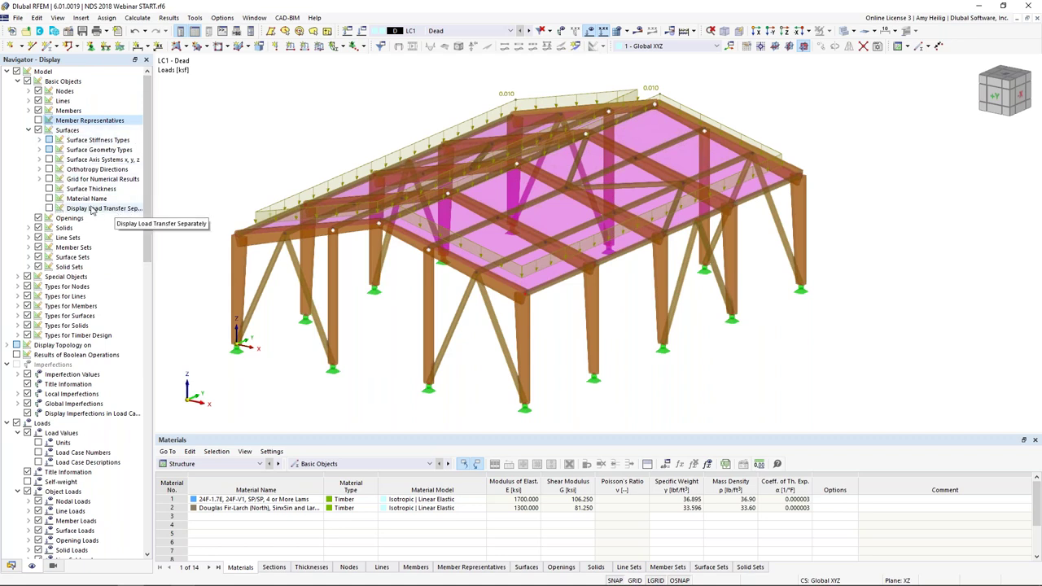
click(49, 208)
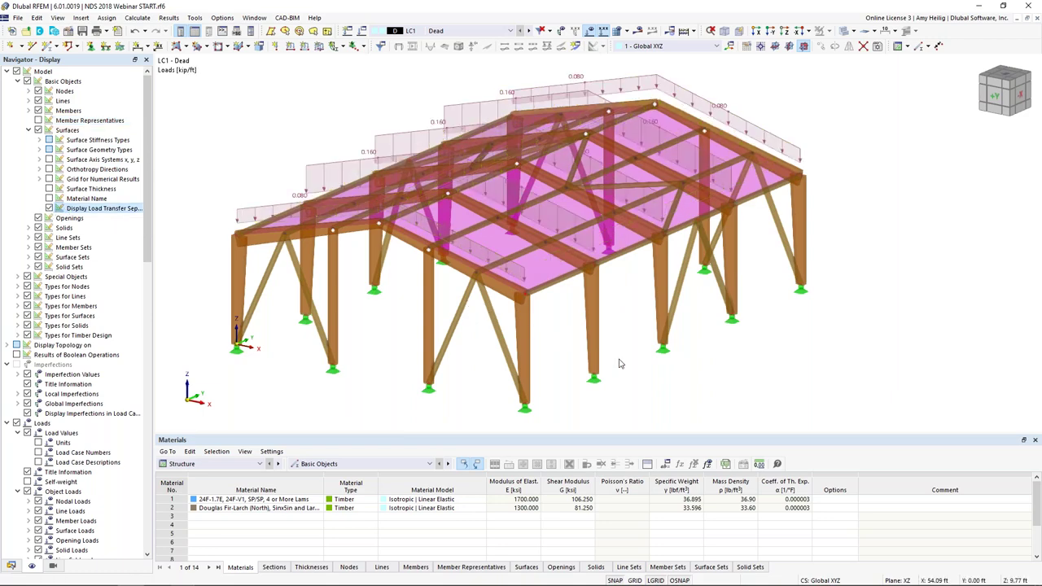
ctrl+middle_drag(928, 348, 896, 349)
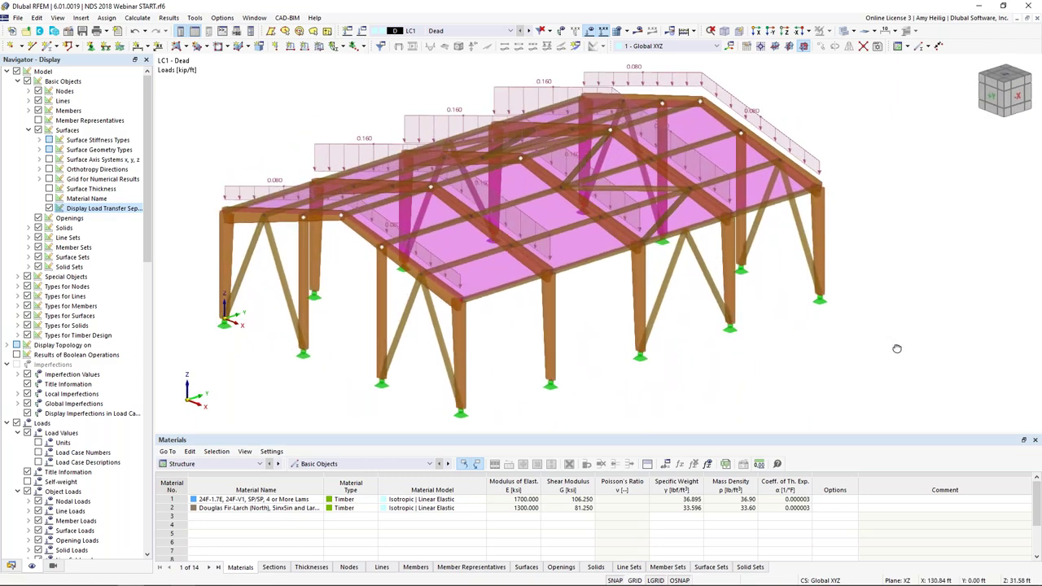
click(50, 209)
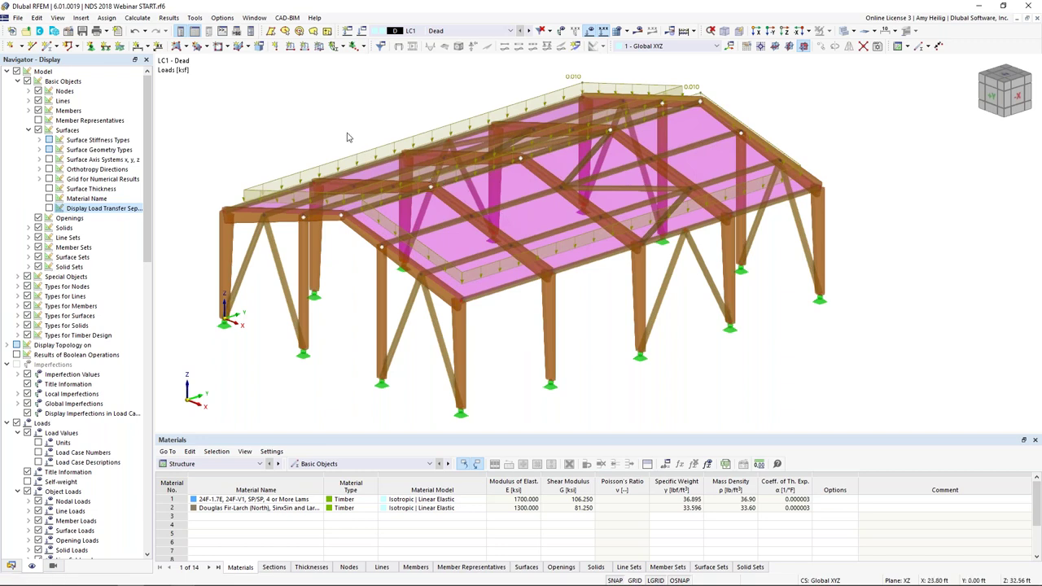
Step: Activate load case LC2 Snow and start a new snow load wizard definition with the Duopitch roof type
click(529, 31)
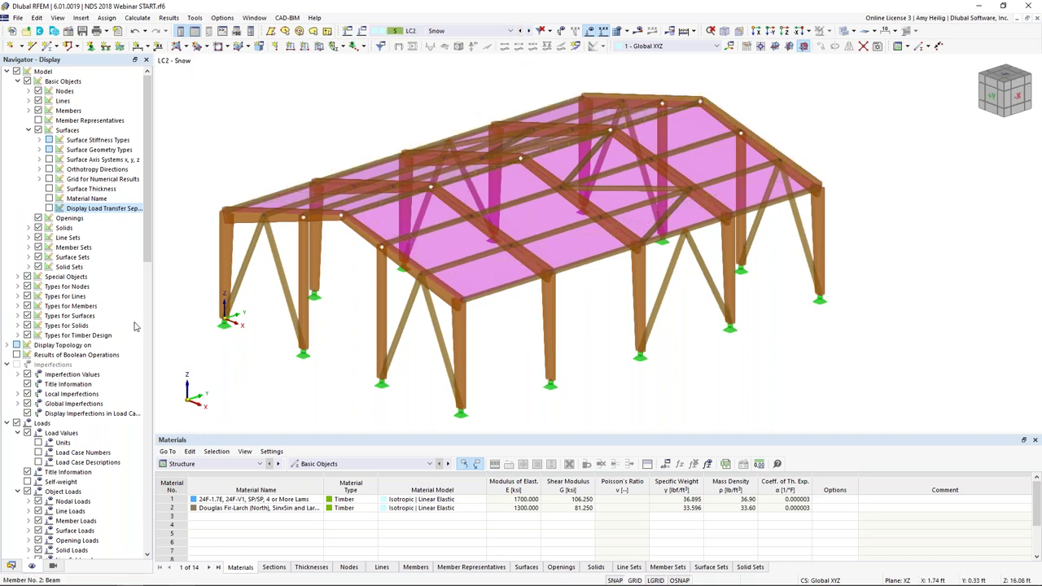
click(11, 565)
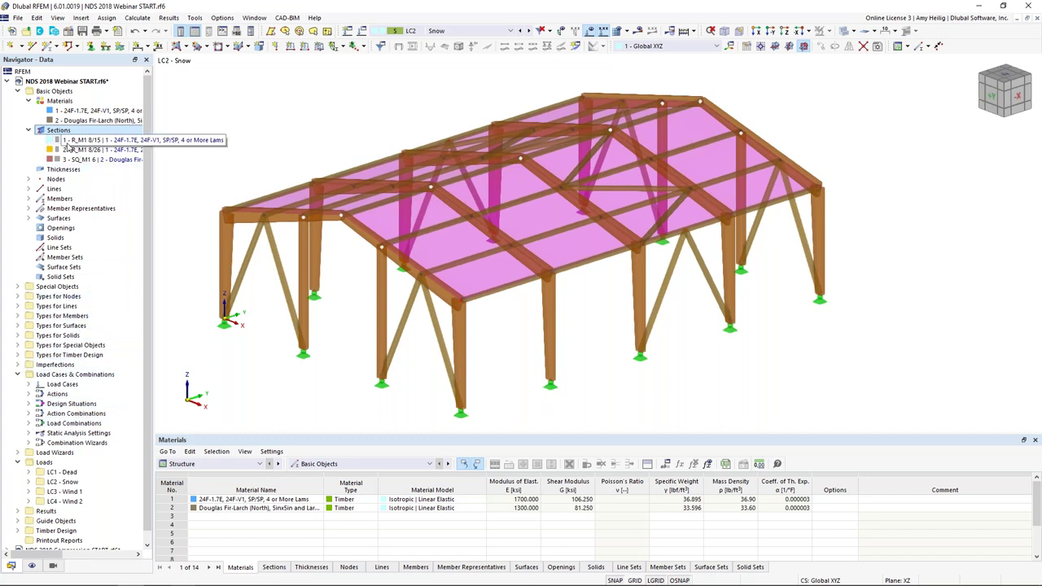
mouse_move(130, 578)
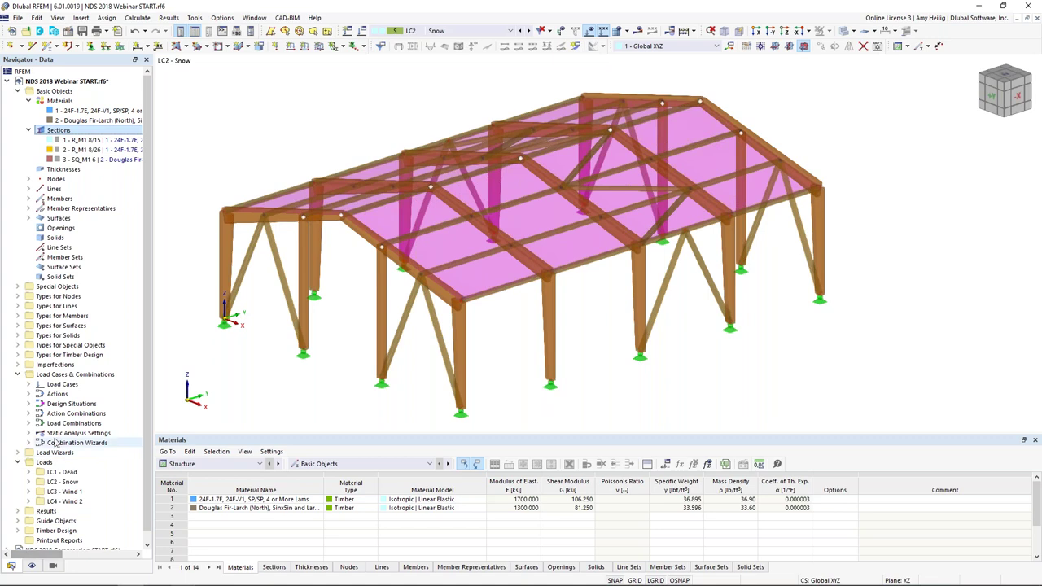
scroll(61, 425, down, 1)
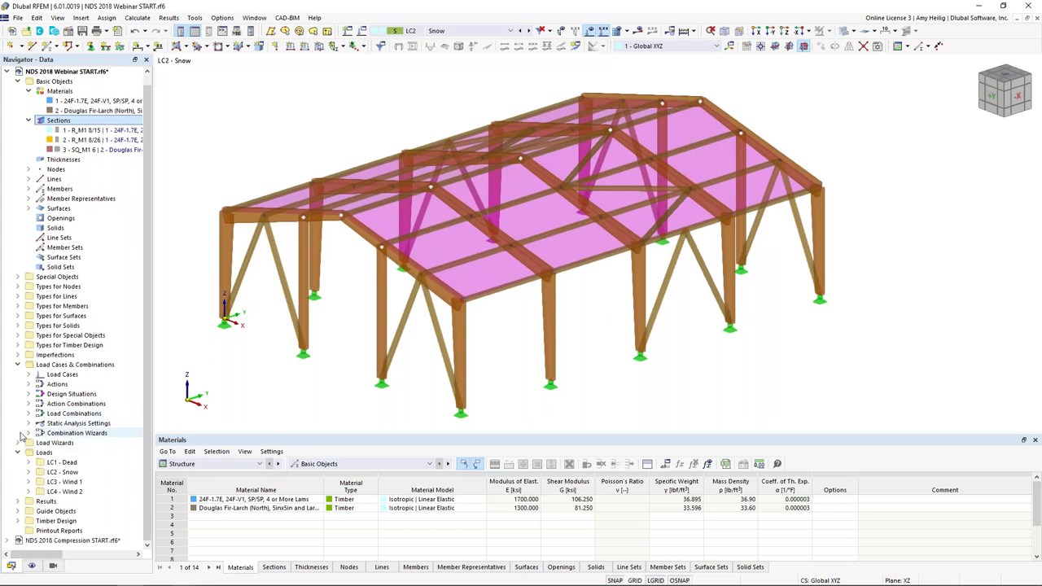
double_click(58, 442)
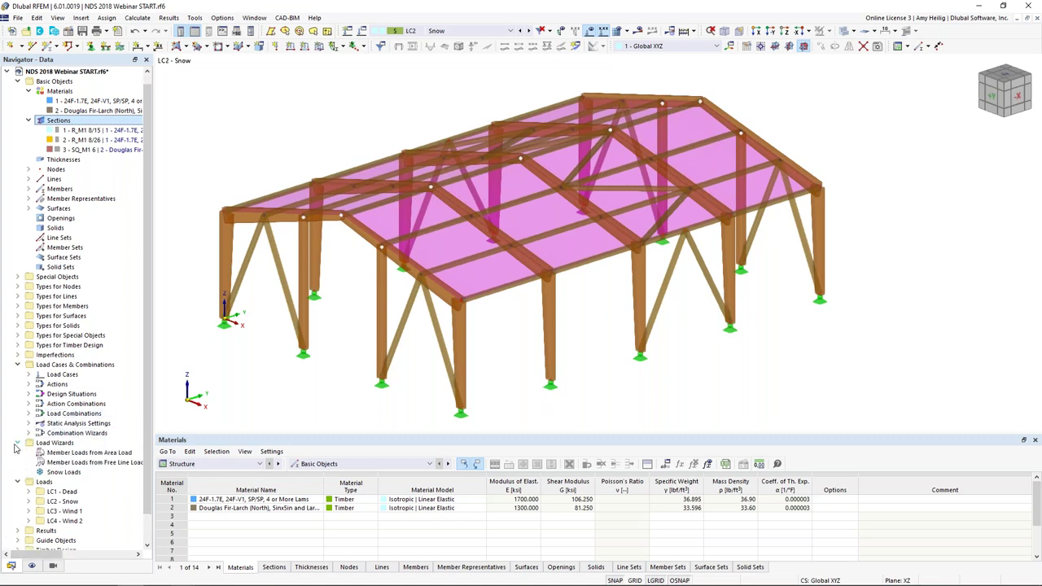
double_click(63, 474)
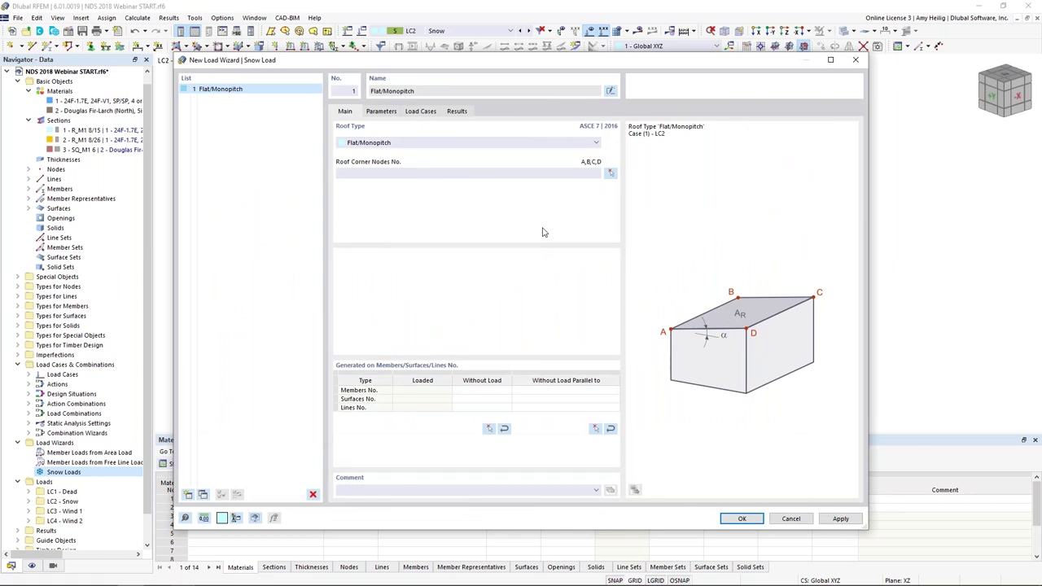
click(447, 144)
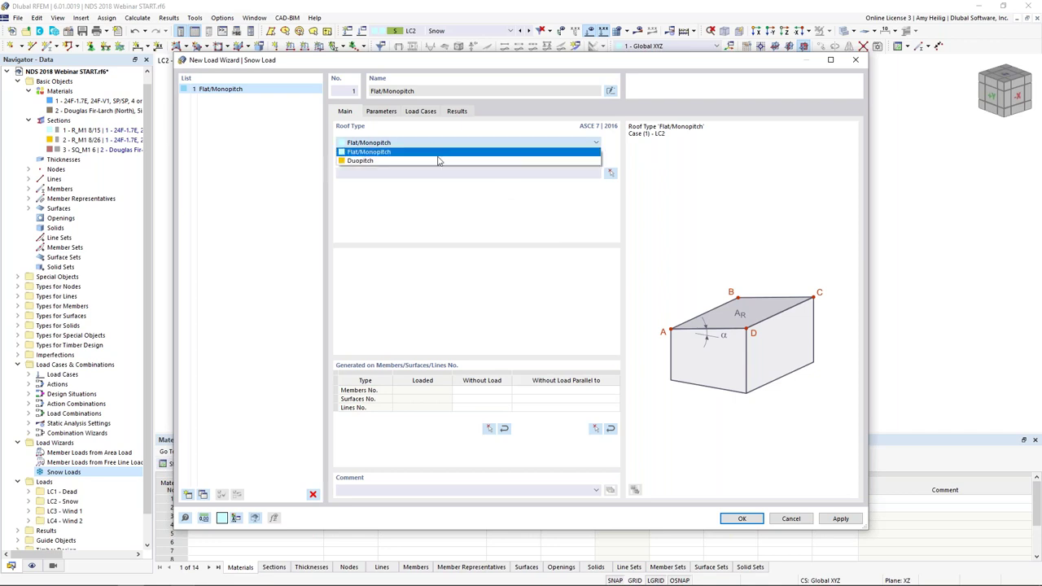
click(438, 160)
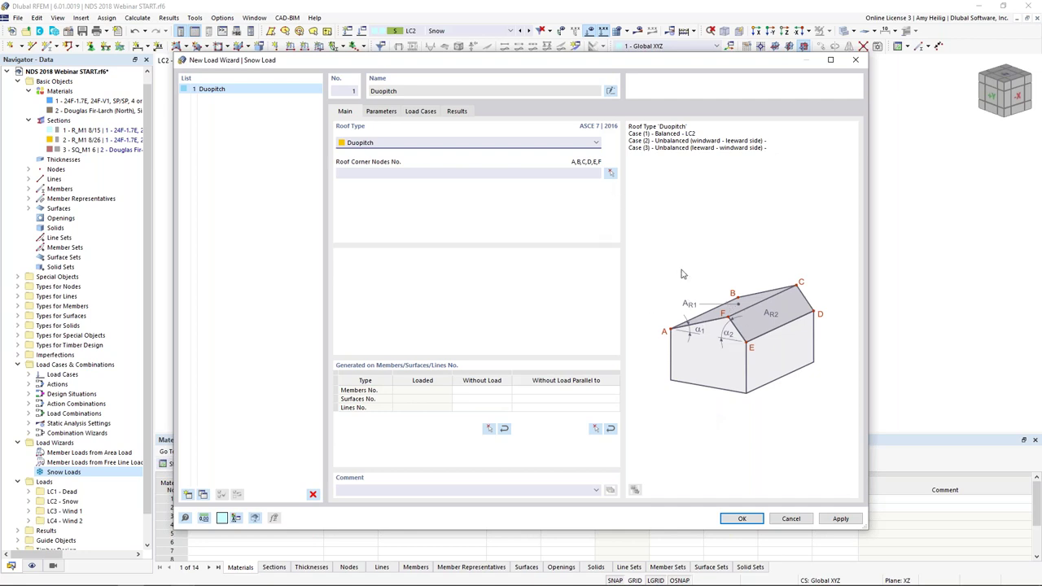
Step: Define the six duopitch roof corner nodes A to F as nodes 2, 38, 39, 41, 5 and 3
click(613, 174)
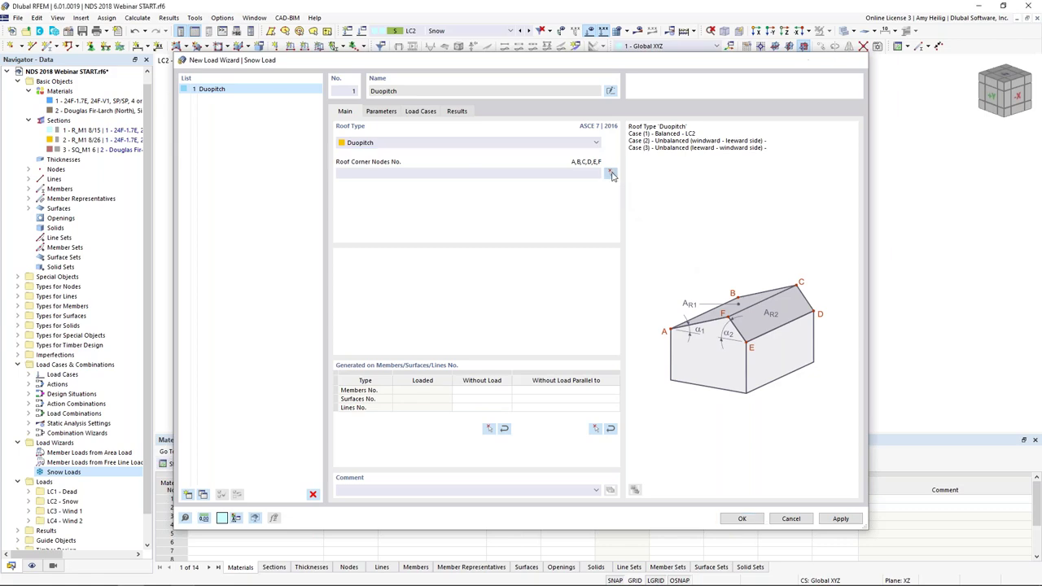
click(224, 211)
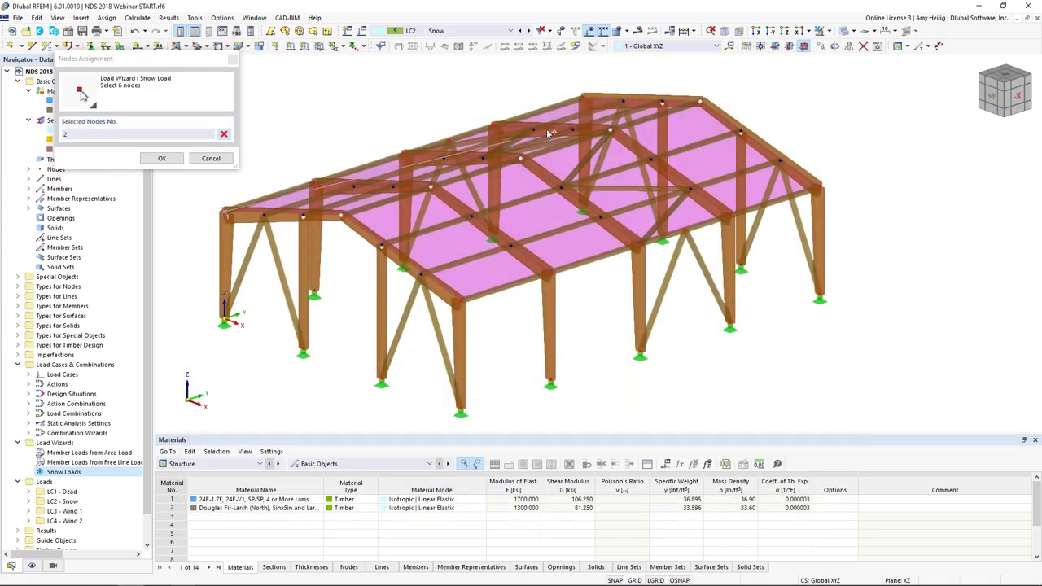
click(583, 99)
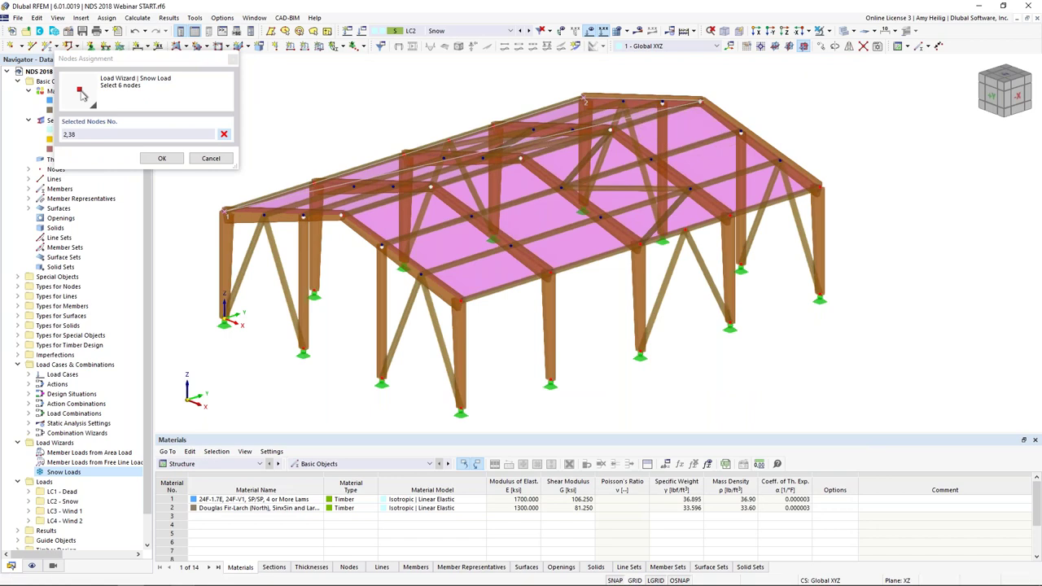
click(700, 101)
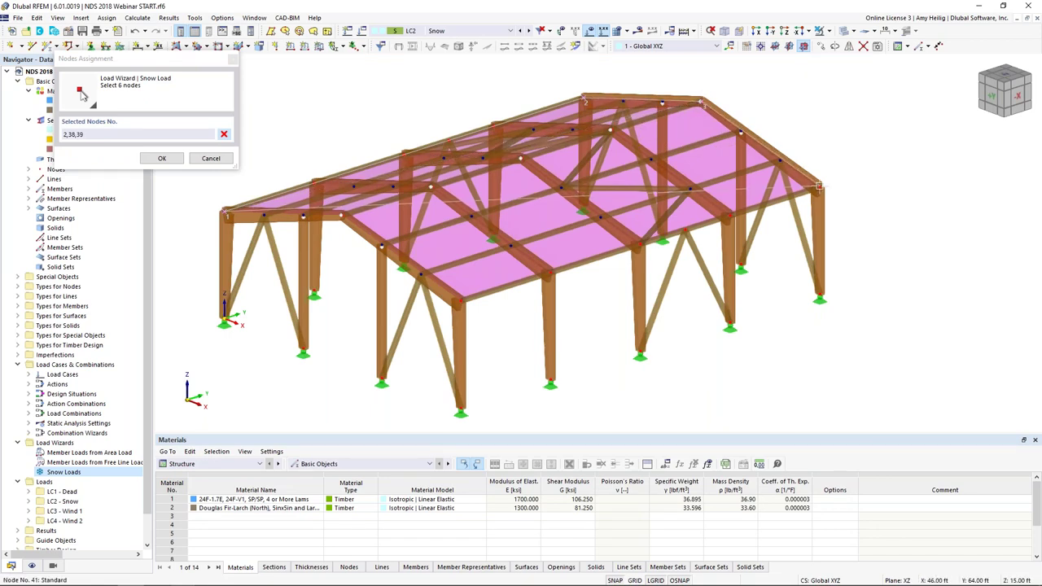
click(460, 300)
click(344, 214)
click(343, 212)
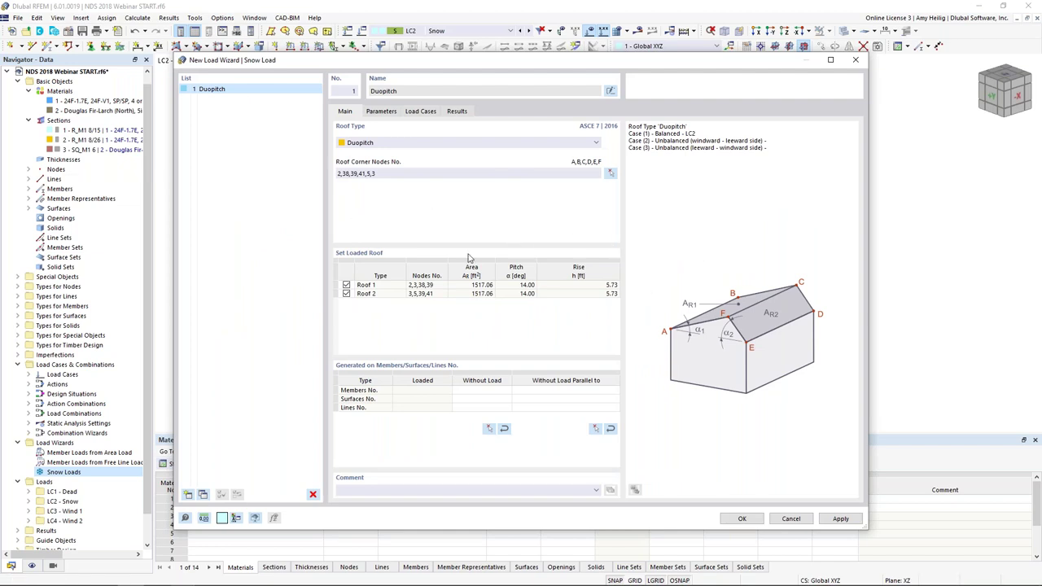
Step: Check the snow parameters, then exclude both unbalanced cases and generate only the balanced snow load in LC2
click(381, 111)
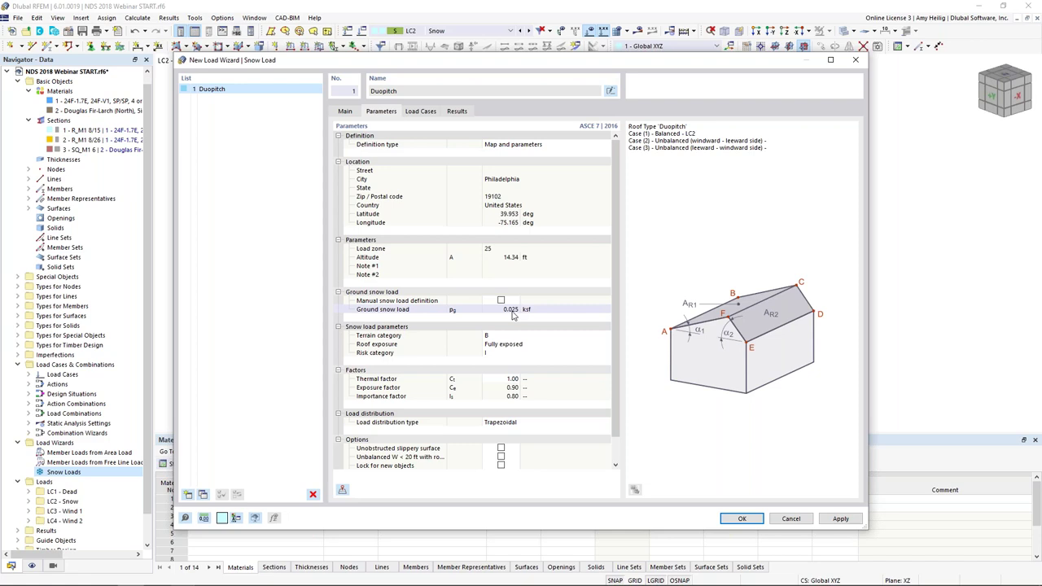
click(513, 353)
click(606, 354)
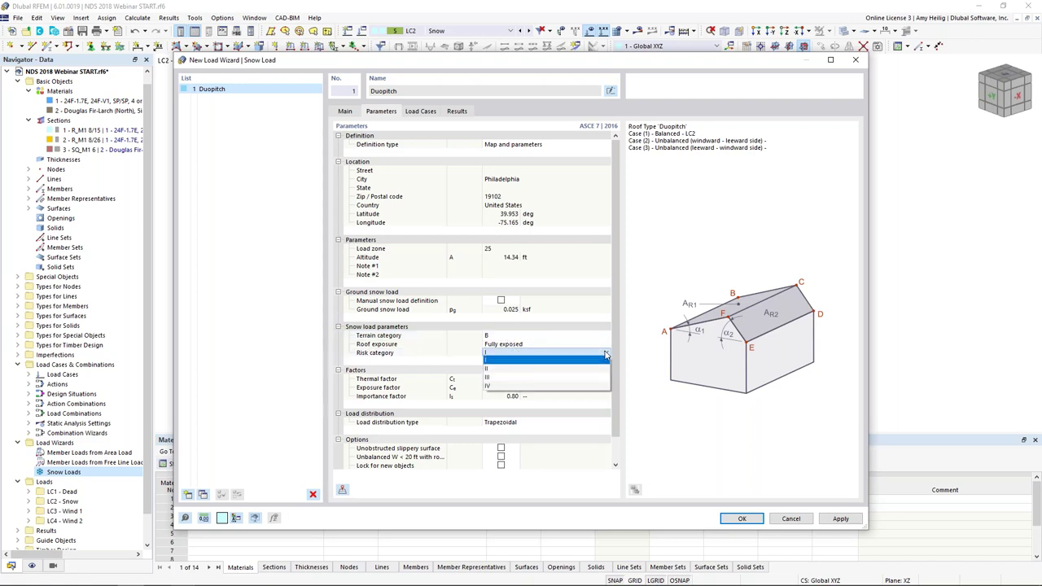
click(606, 355)
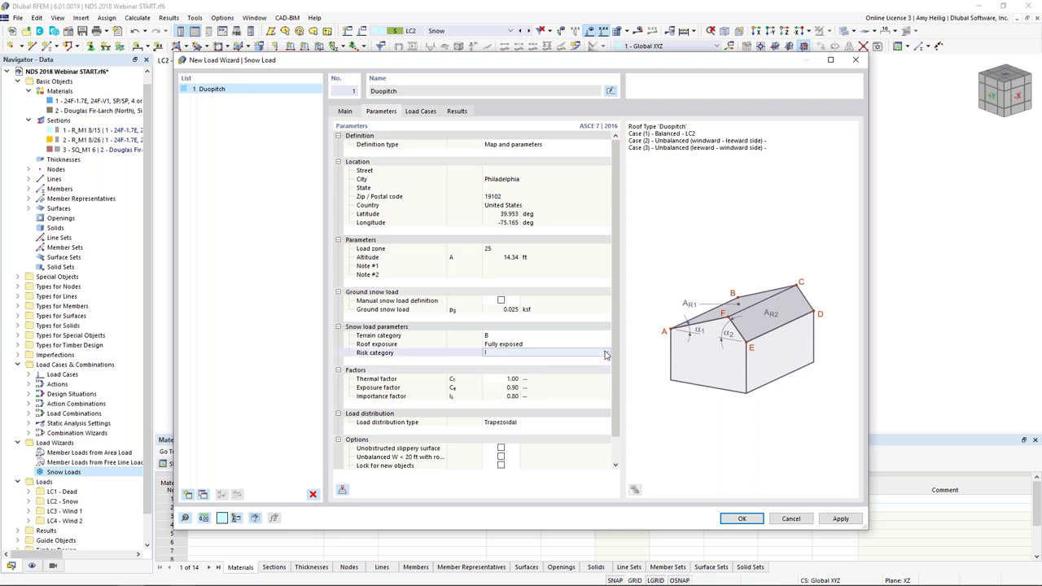
click(429, 114)
drag(413, 143, 471, 143)
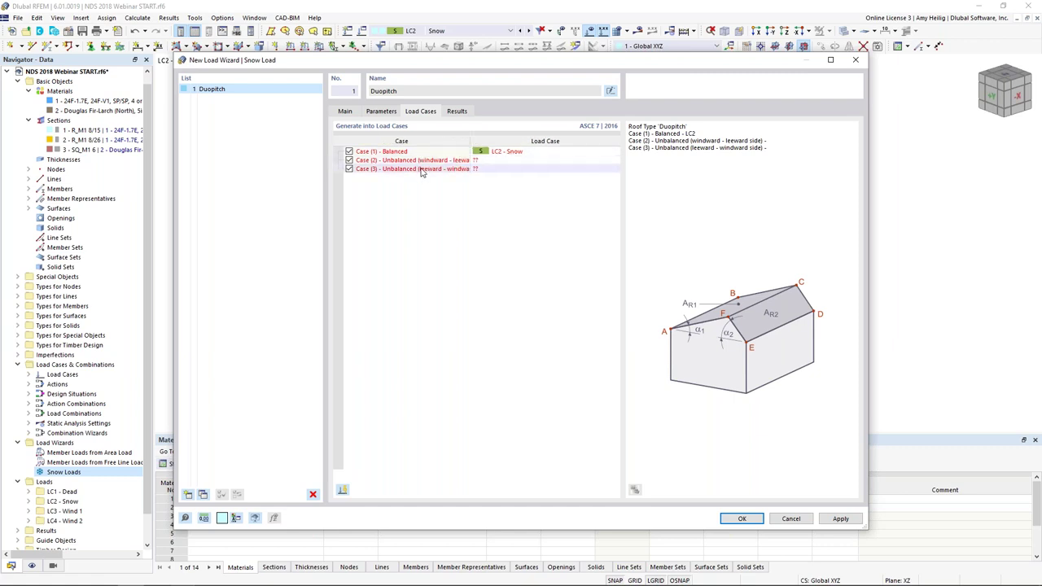
click(350, 169)
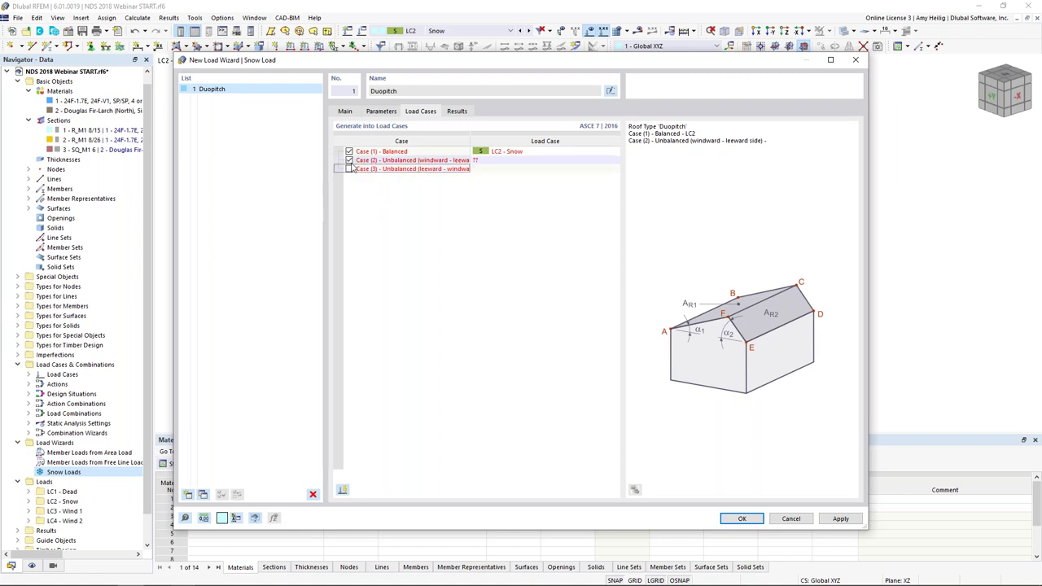
click(350, 161)
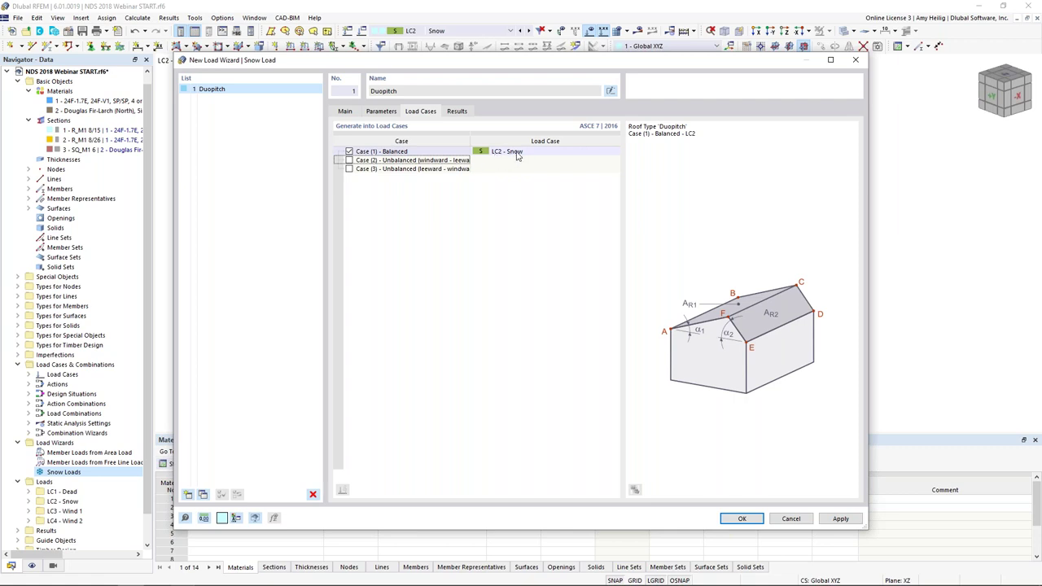
click(457, 111)
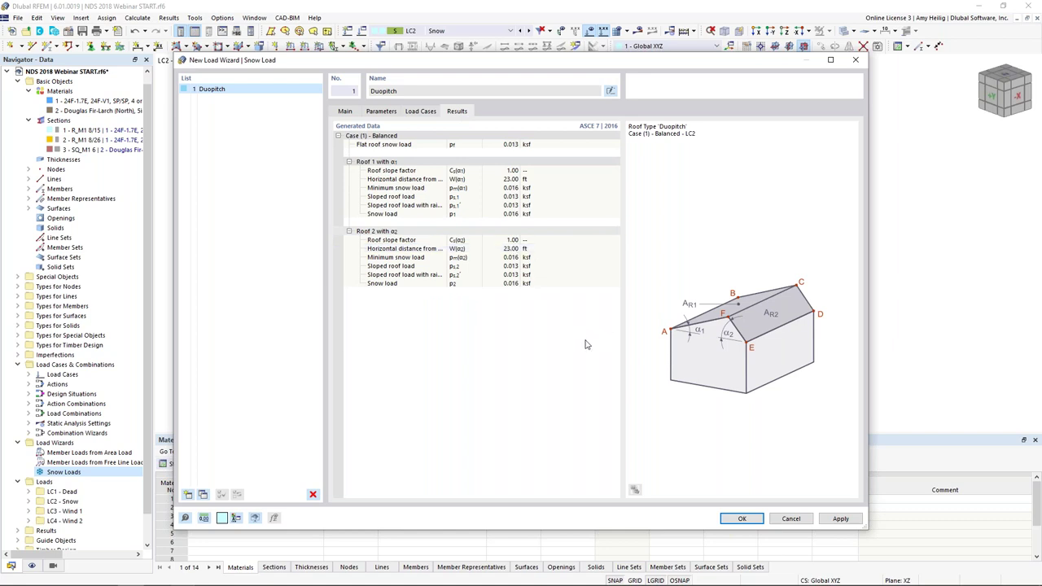
click(751, 525)
Step: Display the generated snow load separately and examine its distribution to the frame members by temporarily showing the load transfer separately
scroll(504, 312, down, 2)
ctrl+middle_drag(504, 311, 505, 201)
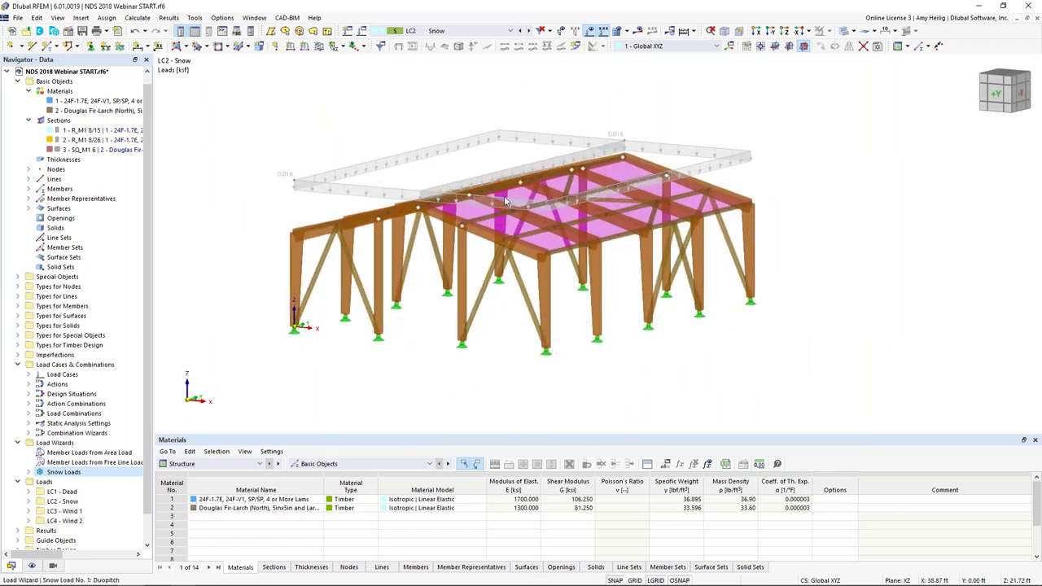
right_click(458, 145)
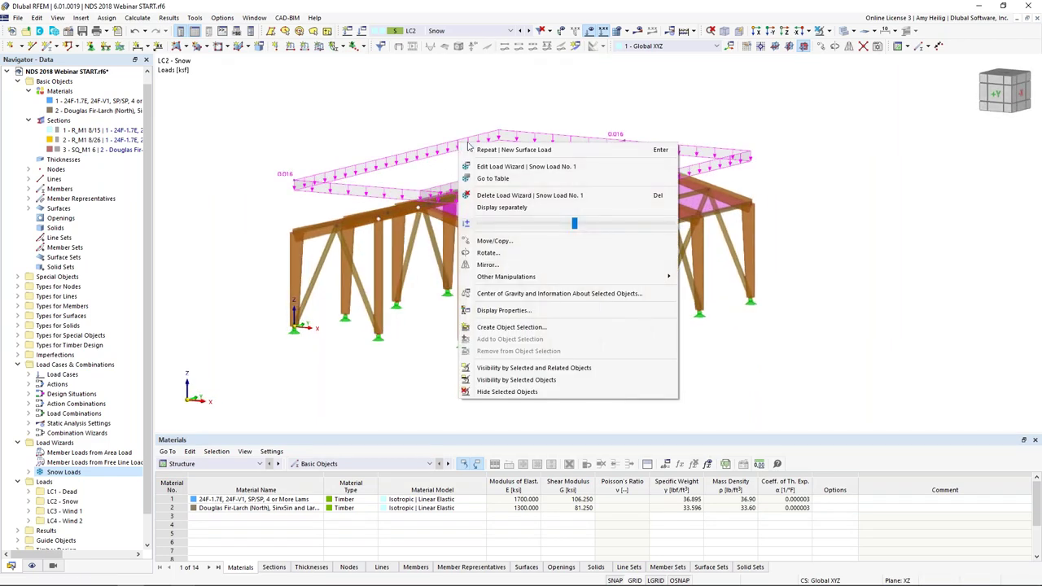
click(490, 208)
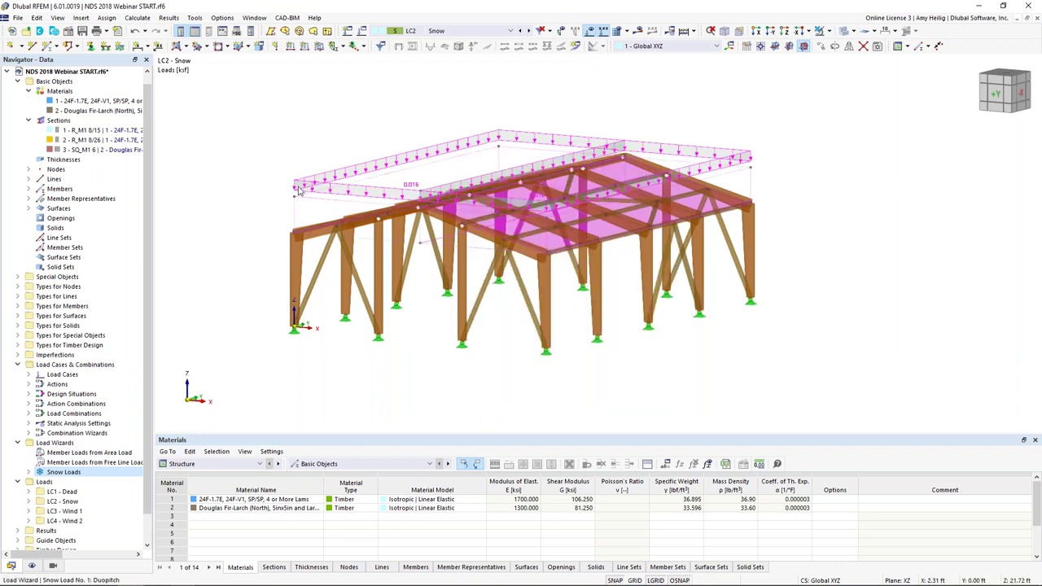
click(32, 566)
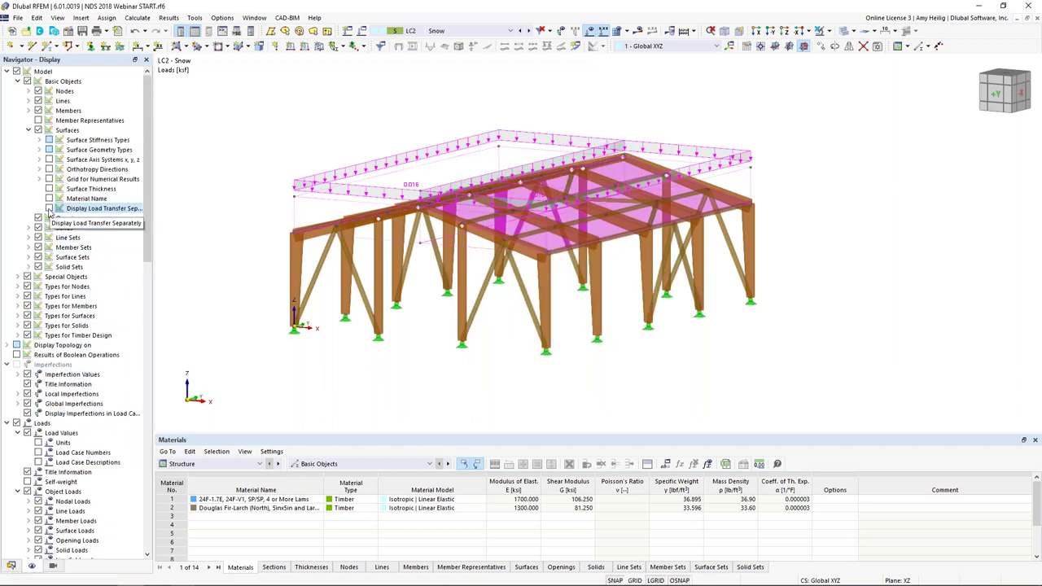
click(49, 209)
ctrl+middle_drag(782, 307, 754, 318)
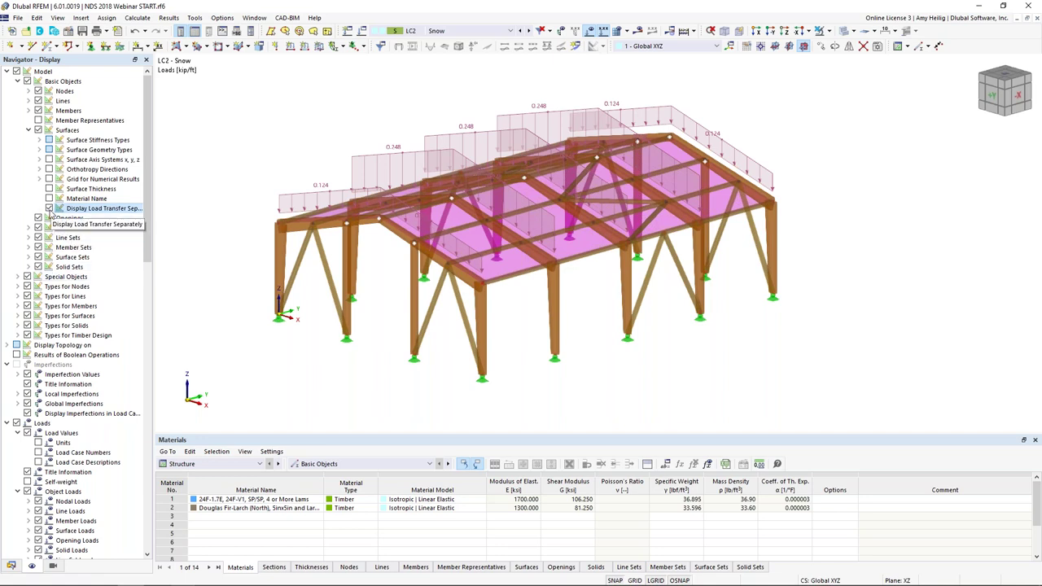
click(49, 210)
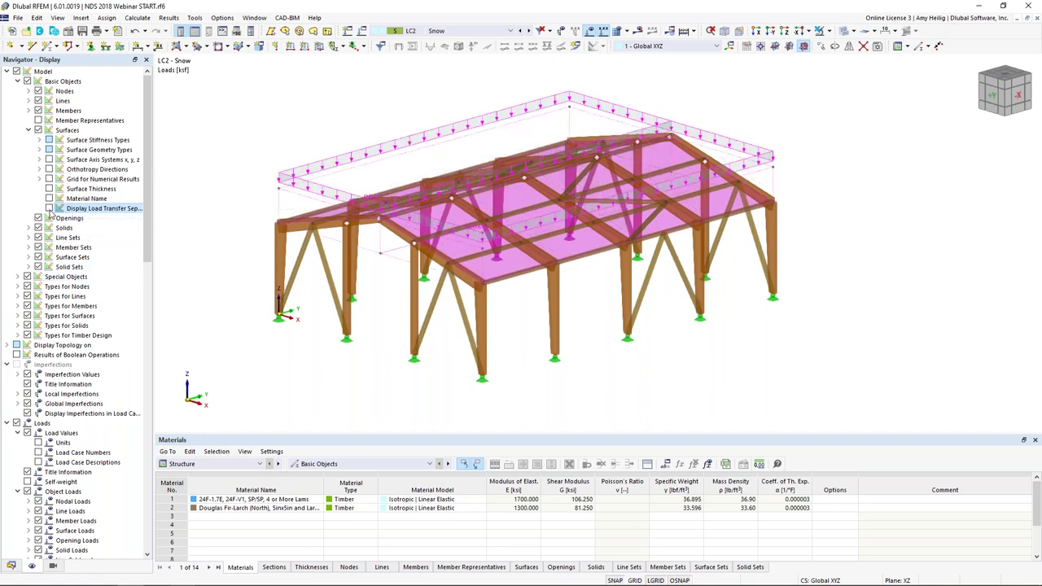
Step: Activate load case LC3 Wind 1 and define a new uniform surface load of 0.025 ksf in the local z direction
click(528, 30)
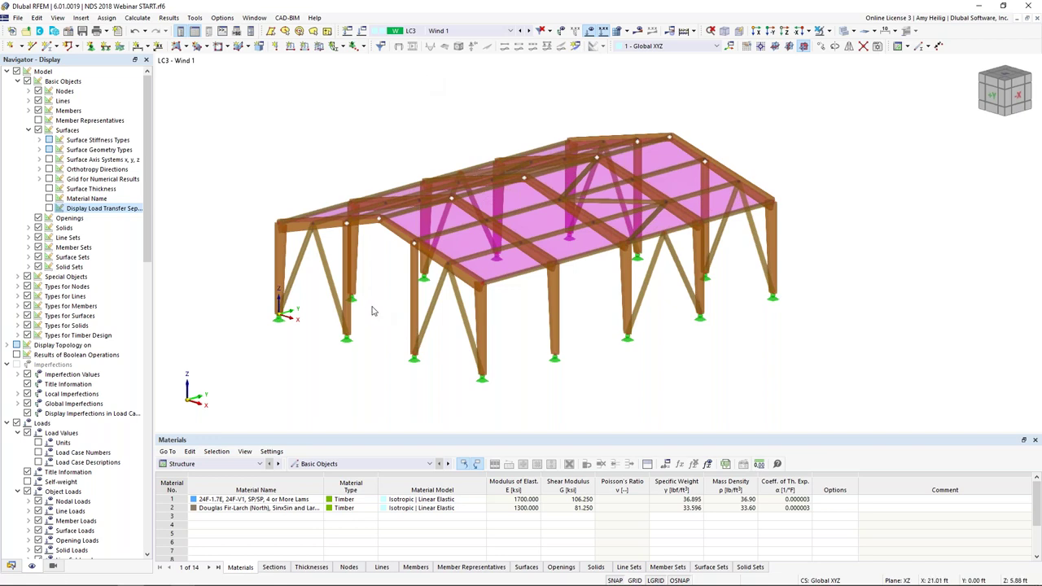
ctrl+middle_drag(372, 309, 375, 315)
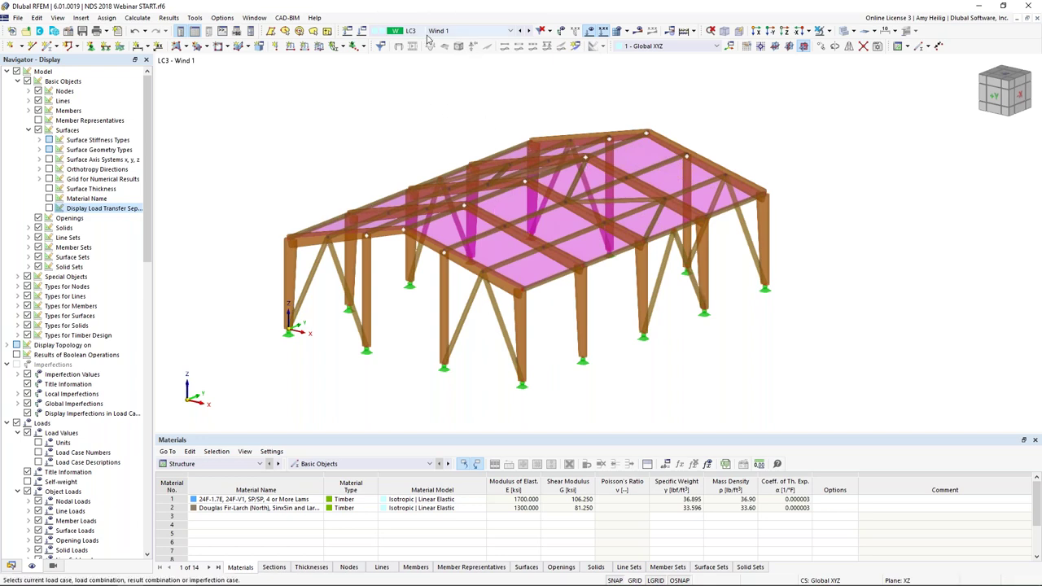
click(319, 47)
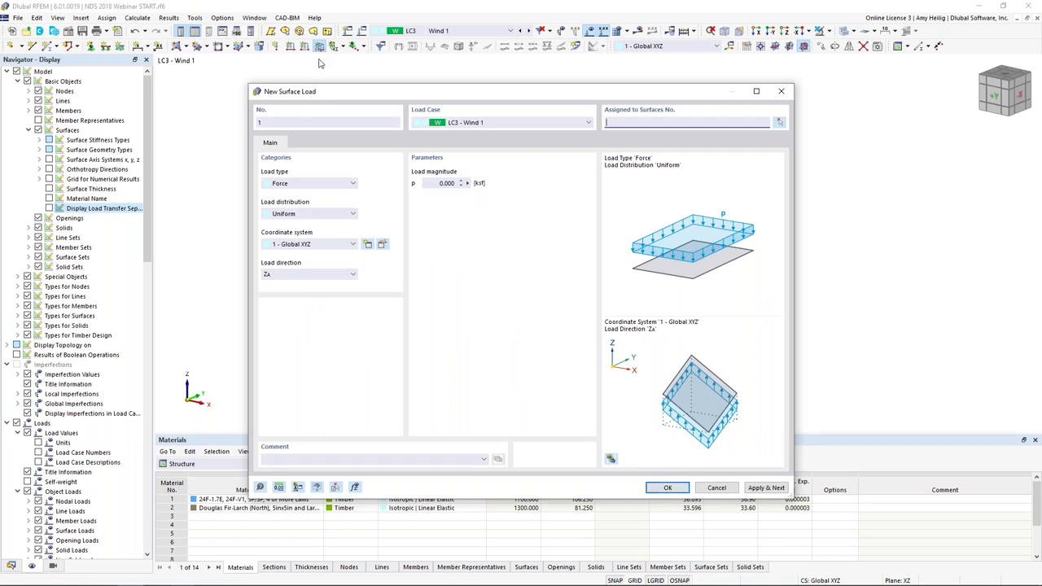
click(319, 244)
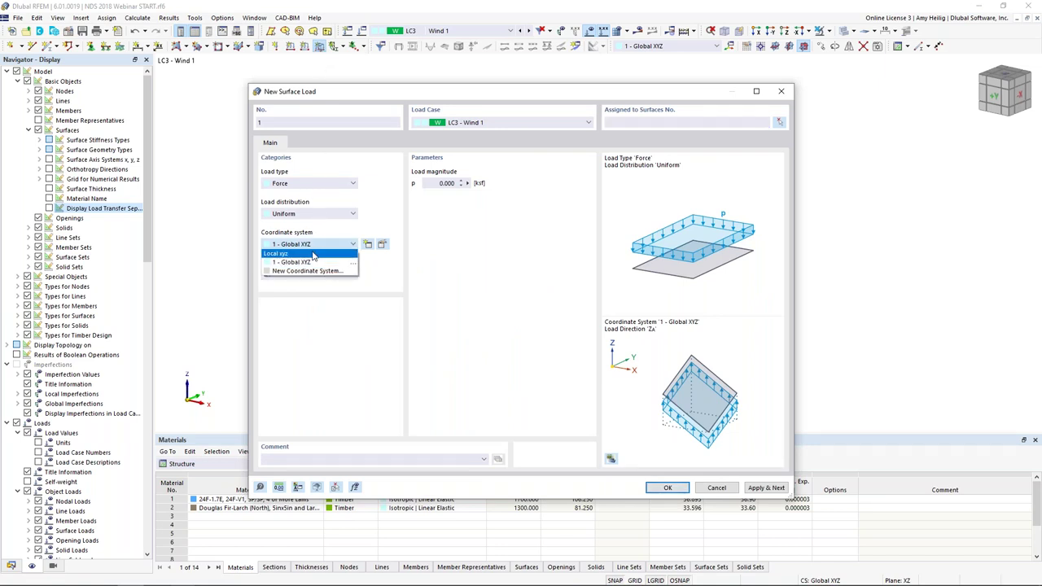
click(314, 254)
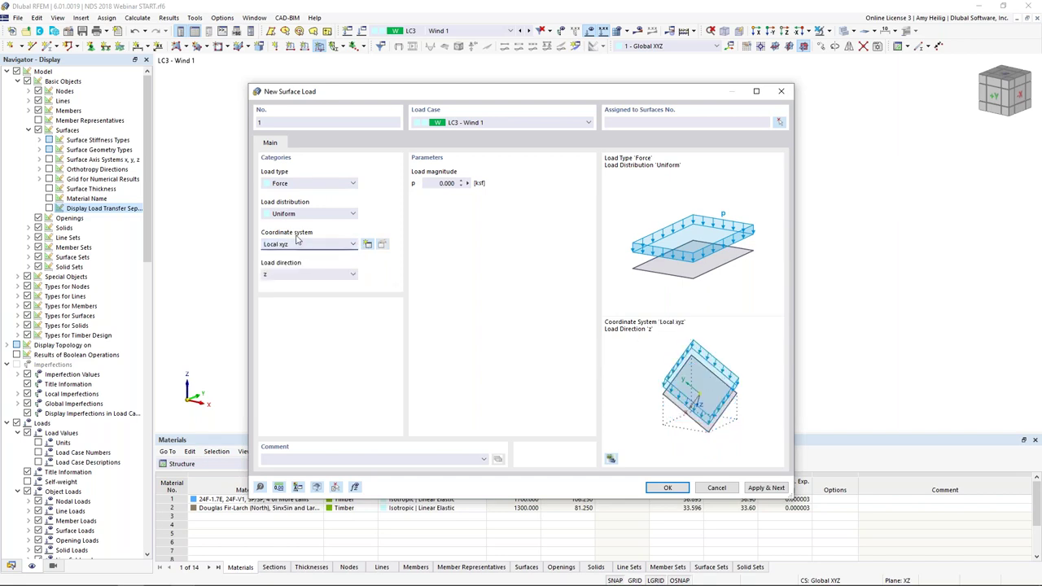
click(443, 183)
text(0.025)
Step: Assign the 0.025 ksf wind load to roof surface 1 and create it, keeping the definition open for another surface load
click(779, 122)
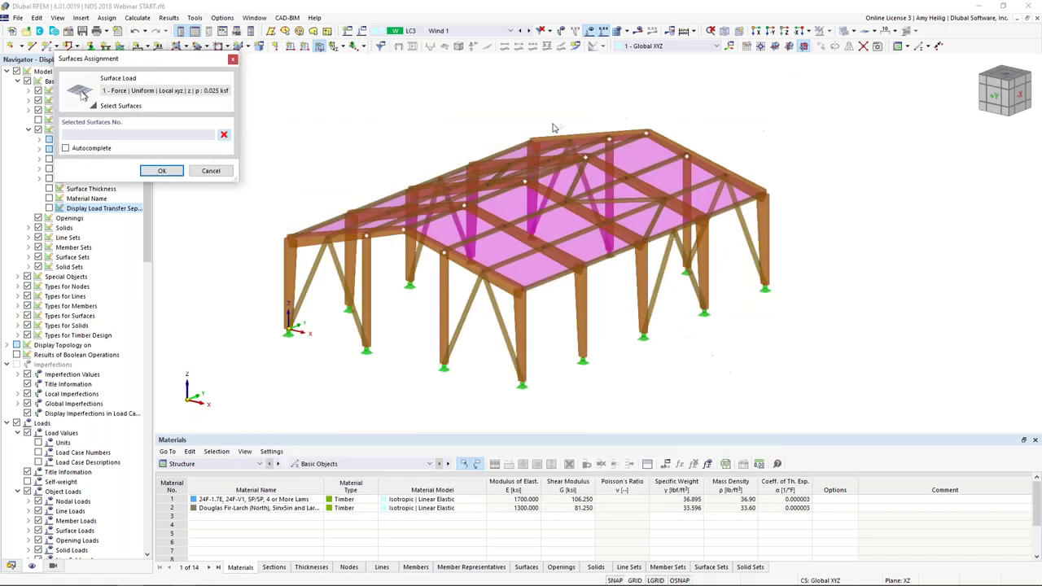
click(487, 173)
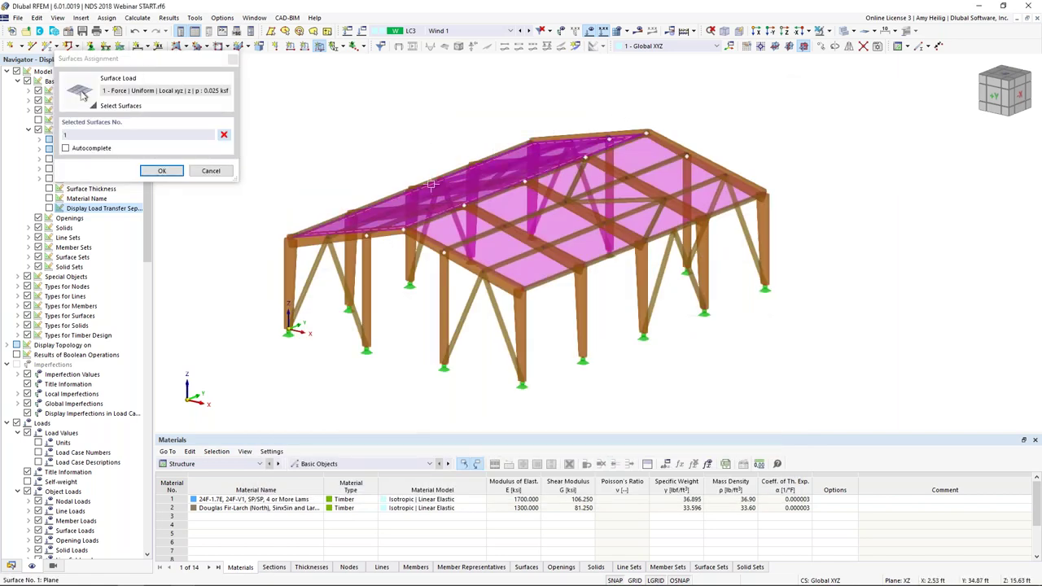
click(166, 171)
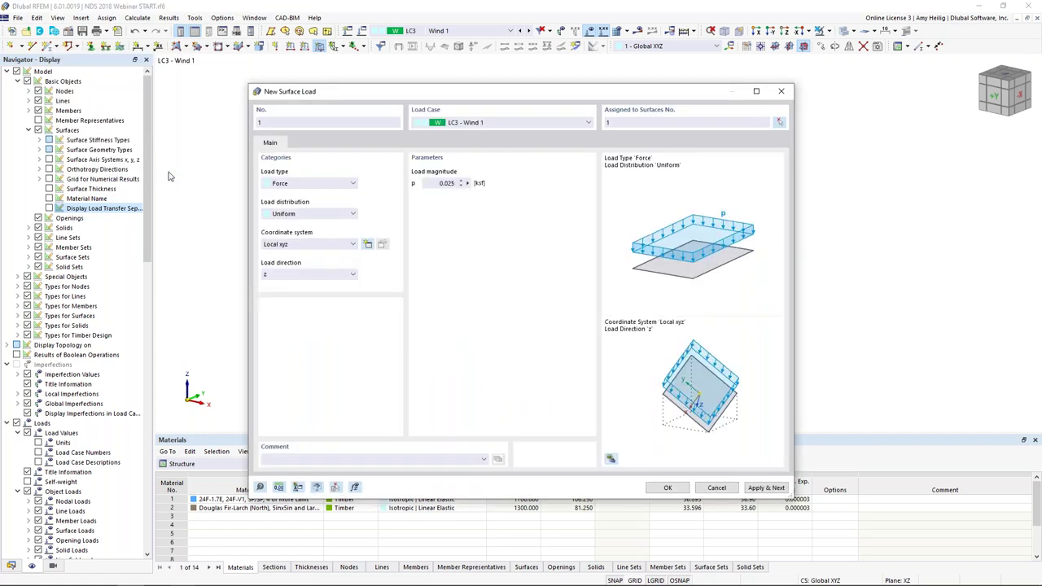
click(764, 488)
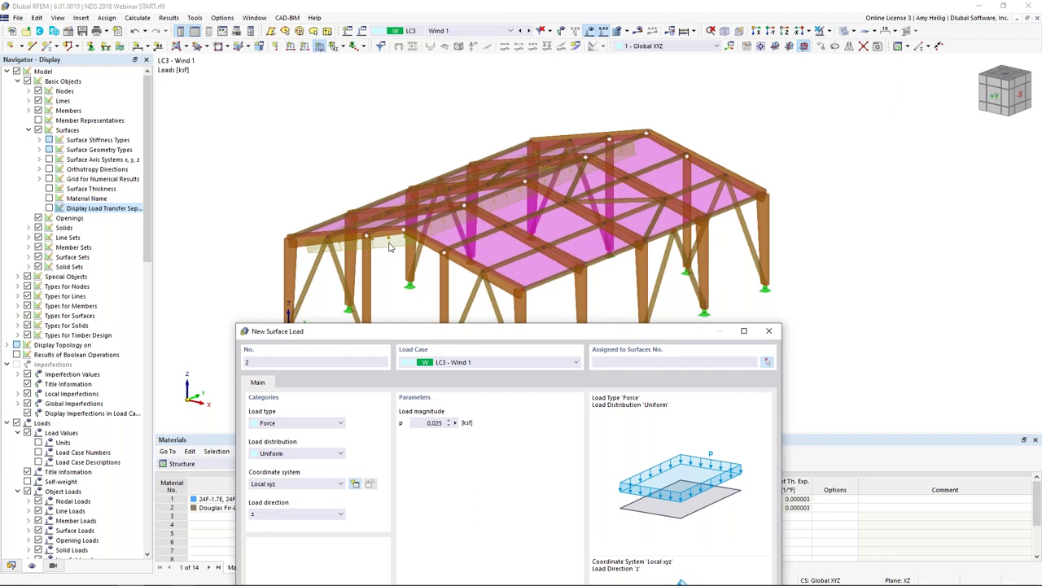
Step: Set the second Wind 1 surface load to 0.015 ksf, assign it to roof surface 2 and create it, keeping the definition open
drag(438, 332, 456, 88)
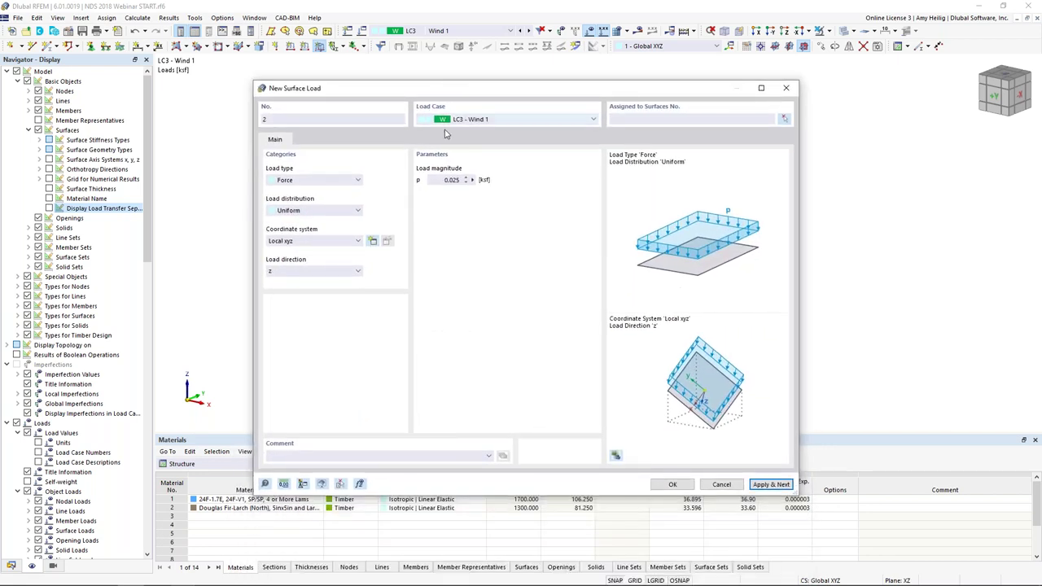
click(436, 180)
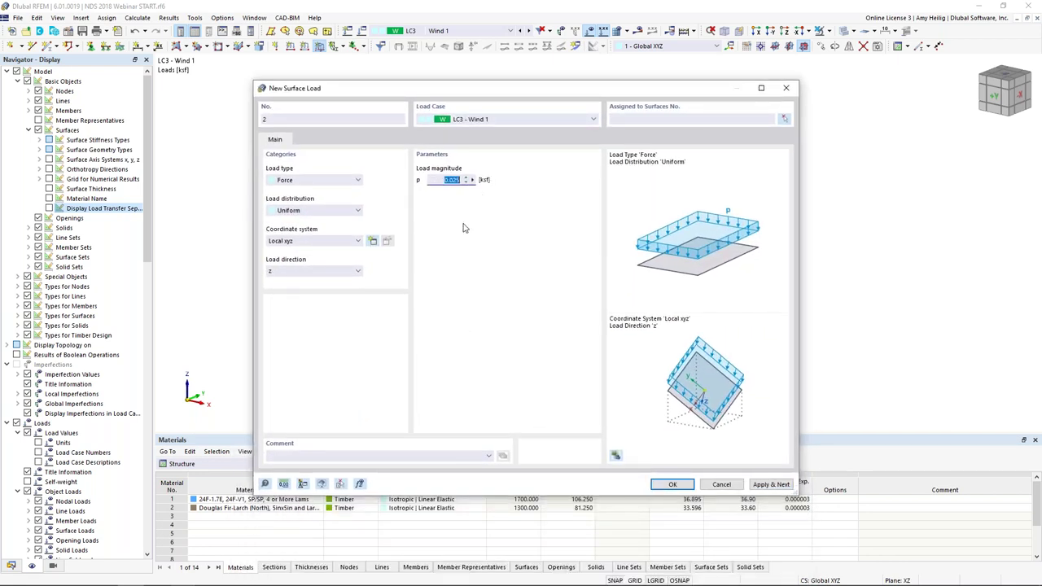
text(0.015)
click(784, 119)
click(696, 172)
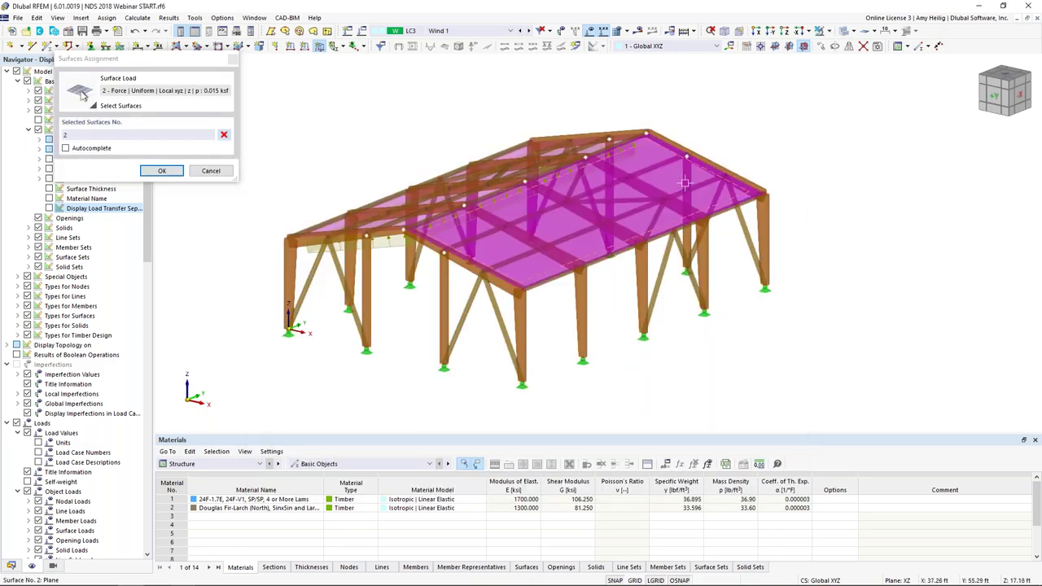
click(162, 170)
click(778, 484)
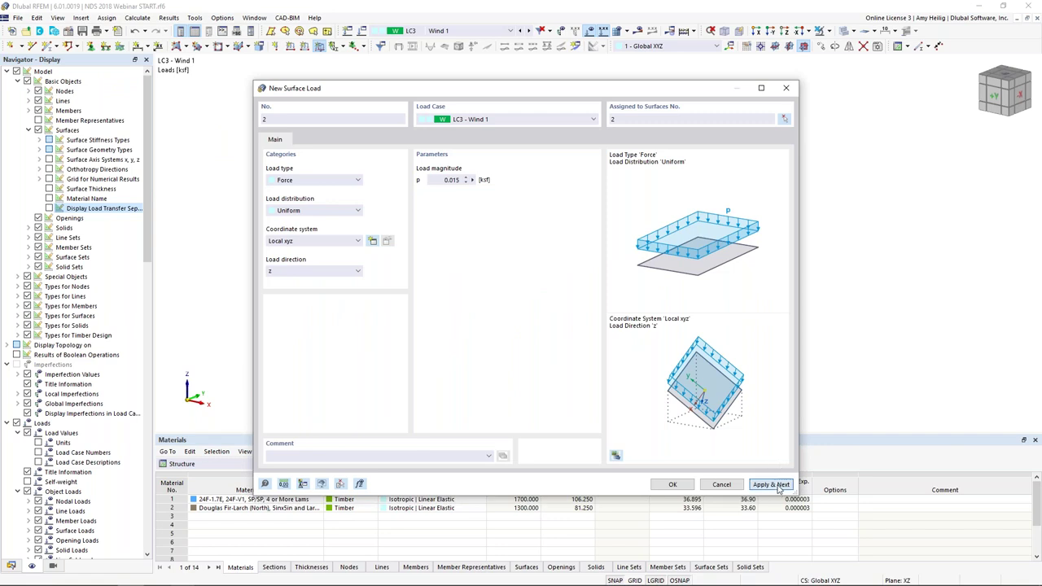
drag(696, 92, 670, 345)
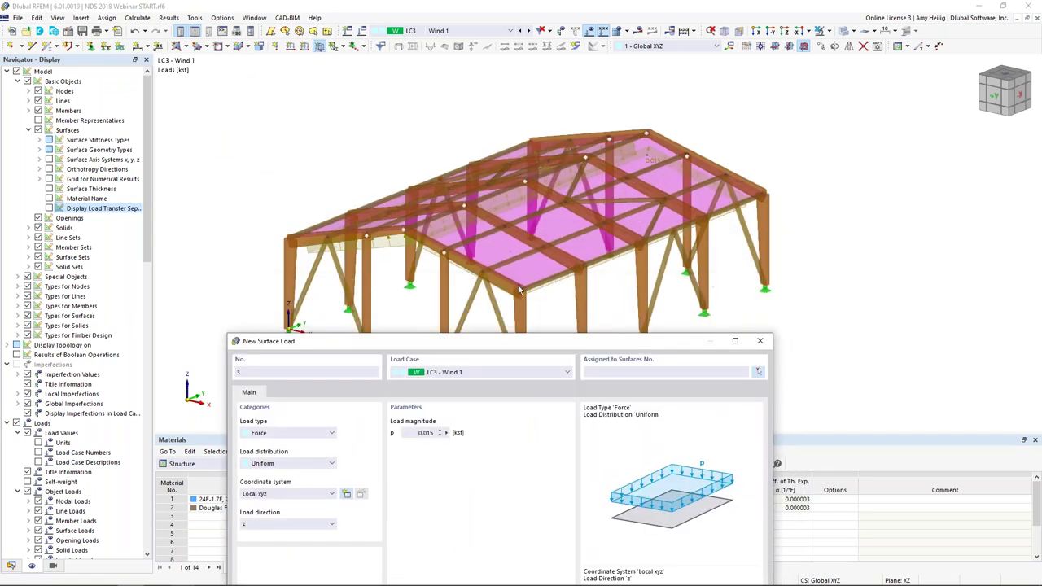
Step: Switch the new surface load to load case LC4 Wind 2 and apply a uniform -0.020 ksf load to surface 1, keeping the definition open
drag(515, 340, 553, 72)
click(533, 104)
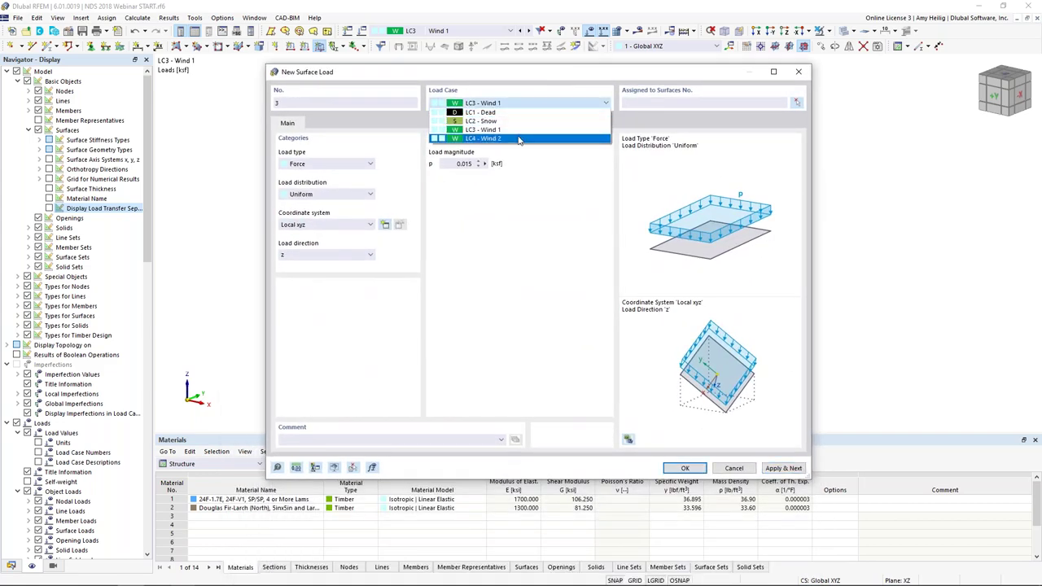
click(519, 139)
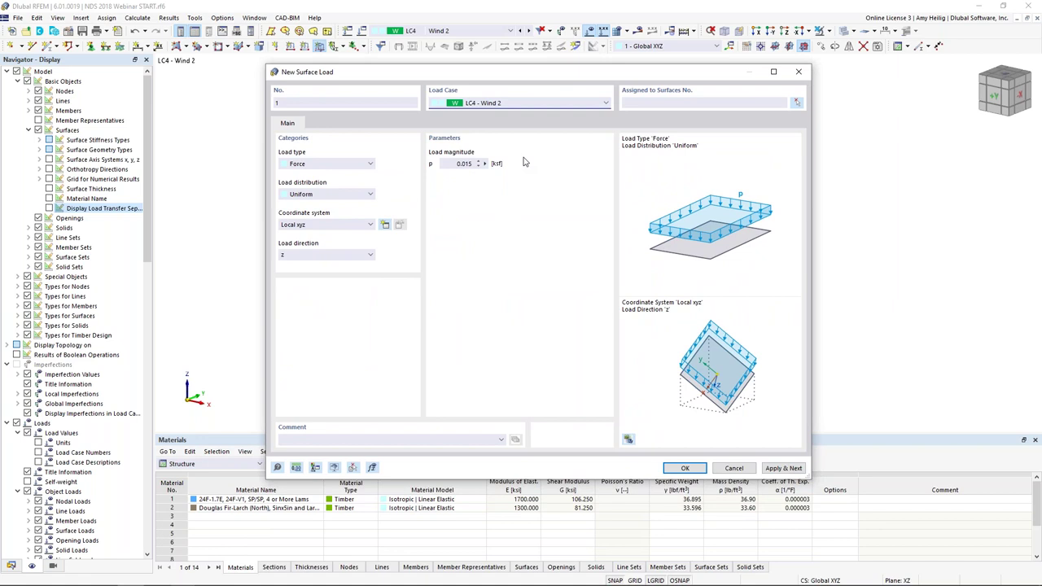
click(454, 165)
double_click(454, 165)
text(-0.02)
click(637, 104)
text(1)
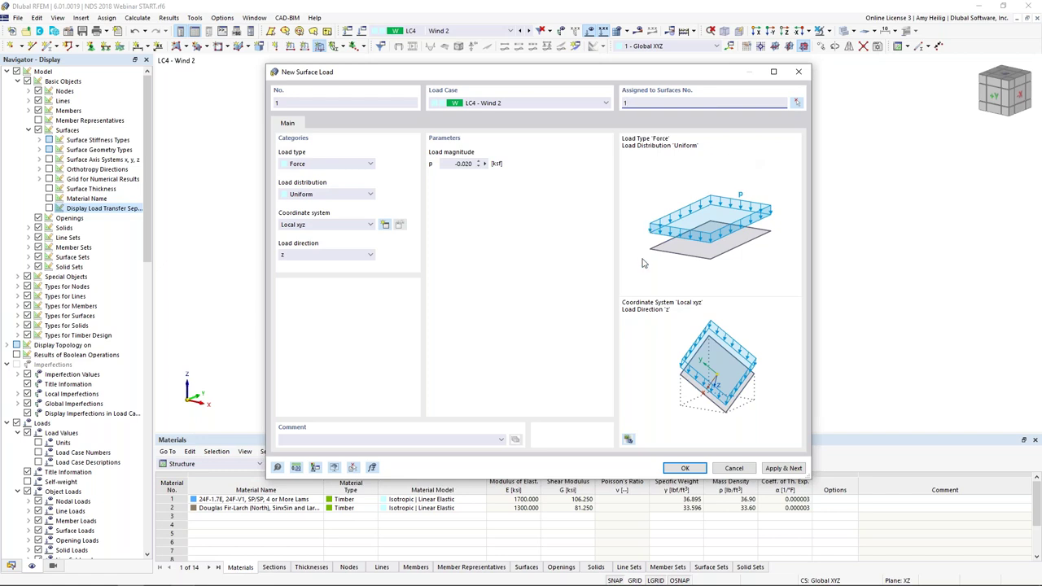
click(778, 470)
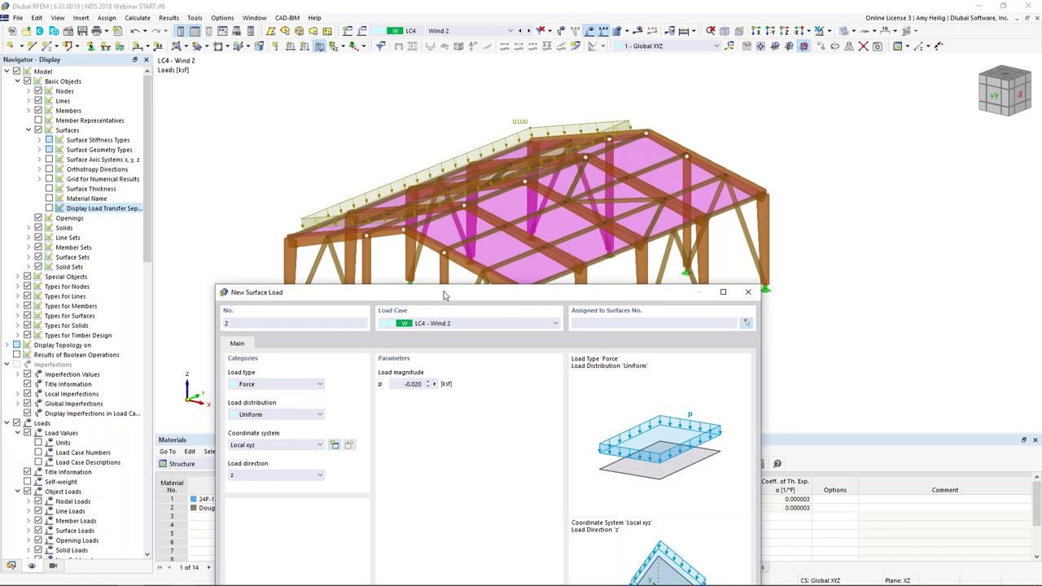
Step: Create a second Wind 2 surface load of -0.01 ksf on surface 2 and finish the load definition
drag(446, 297, 500, 97)
double_click(470, 185)
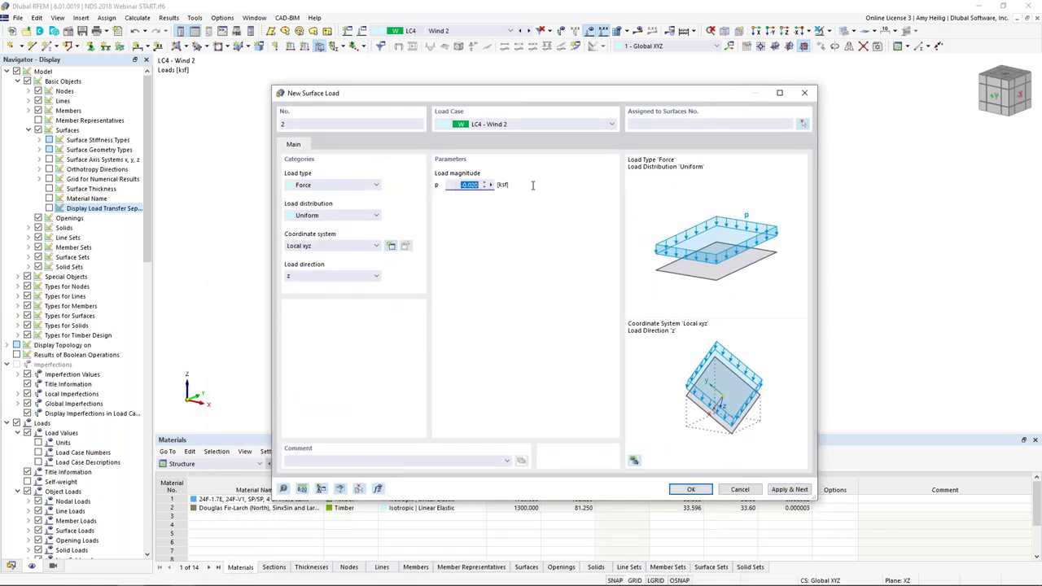
text(-0.01)
click(664, 123)
text(2)
click(691, 490)
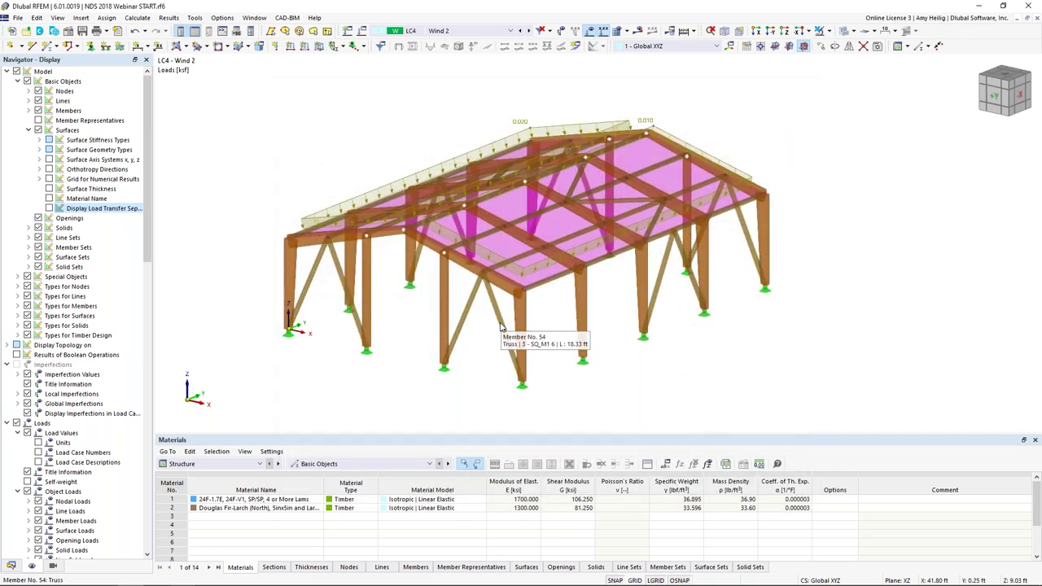
Step: Go back through the load cases from Wind 2 to Dead to review the loads applied in each
click(523, 31)
click(523, 31)
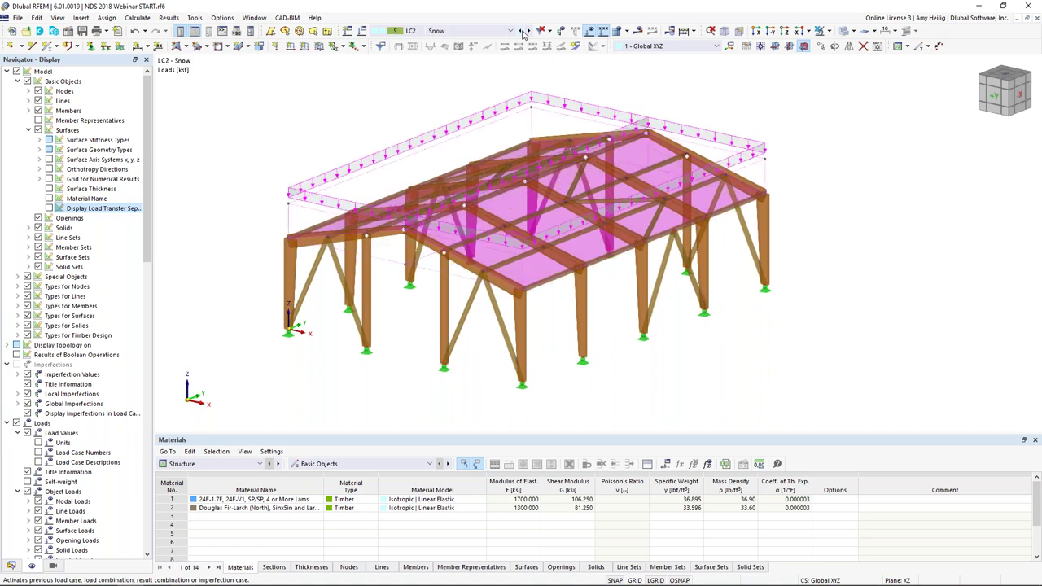
click(523, 31)
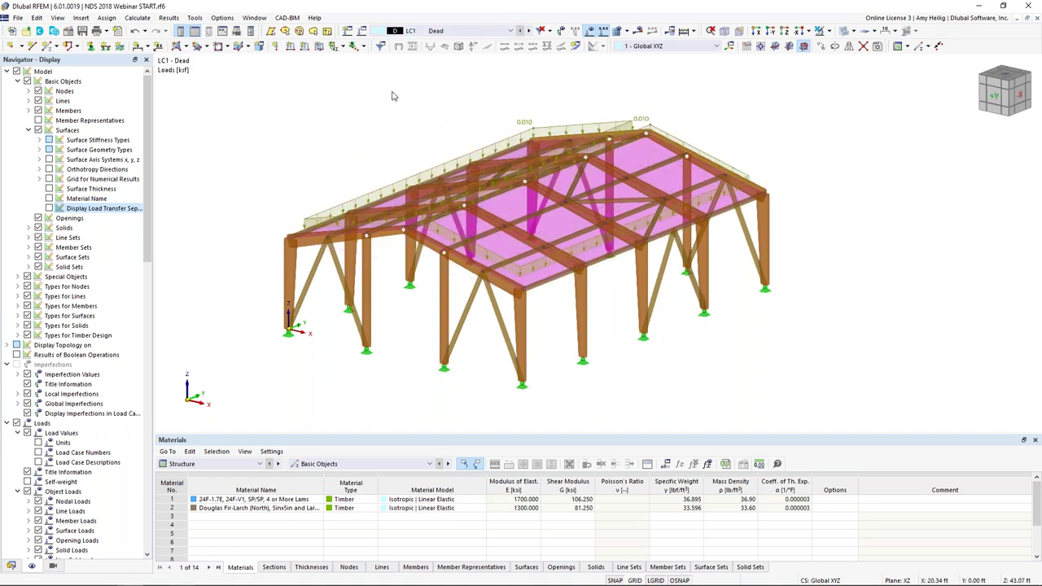
Step: Open the load cases and combinations settings and inspect the creep factor used by the ASCE 7 | Wood 2016 combination wizard
click(364, 32)
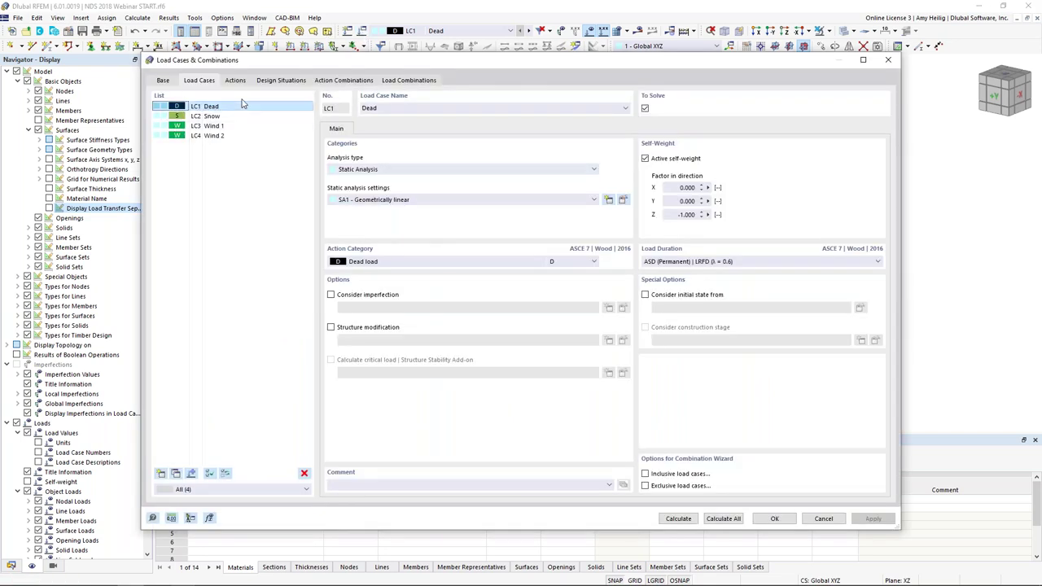
click(163, 82)
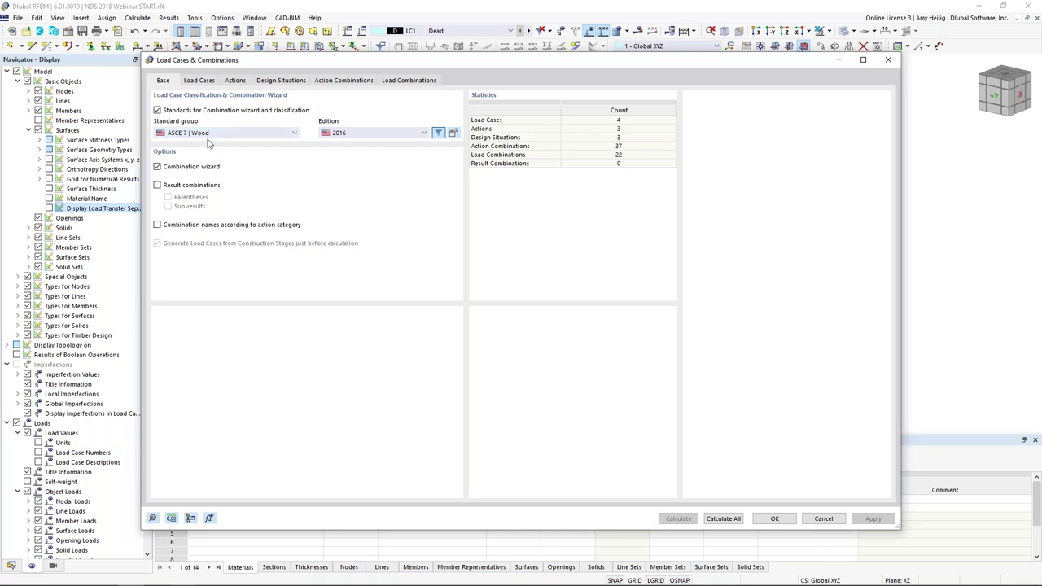
click(454, 133)
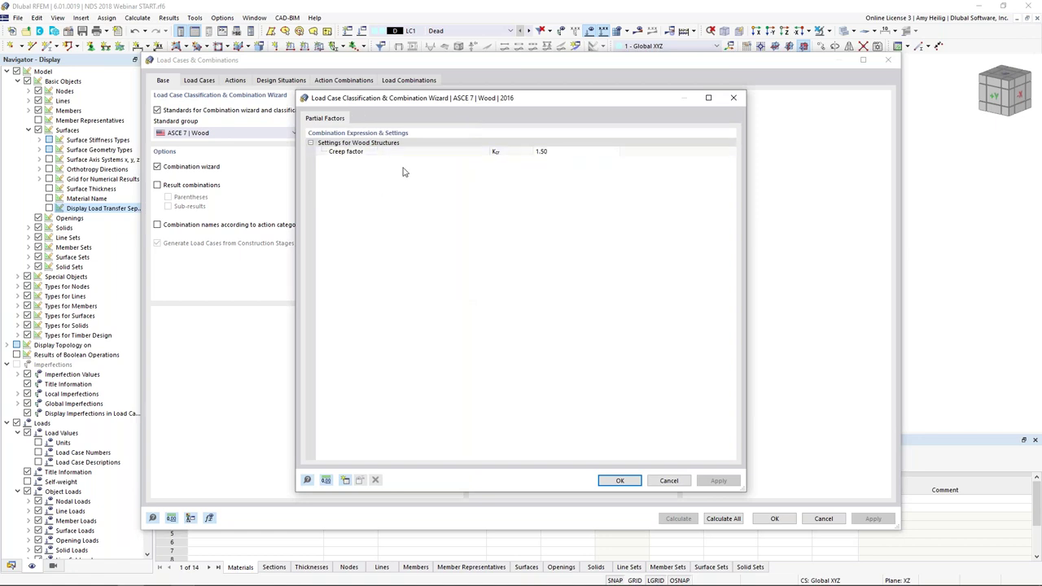
Step: Switch to the webinar presentation and show the slide on NDS 2018 creep considerations
key(super+Tab)
click(203, 301)
key(Right)
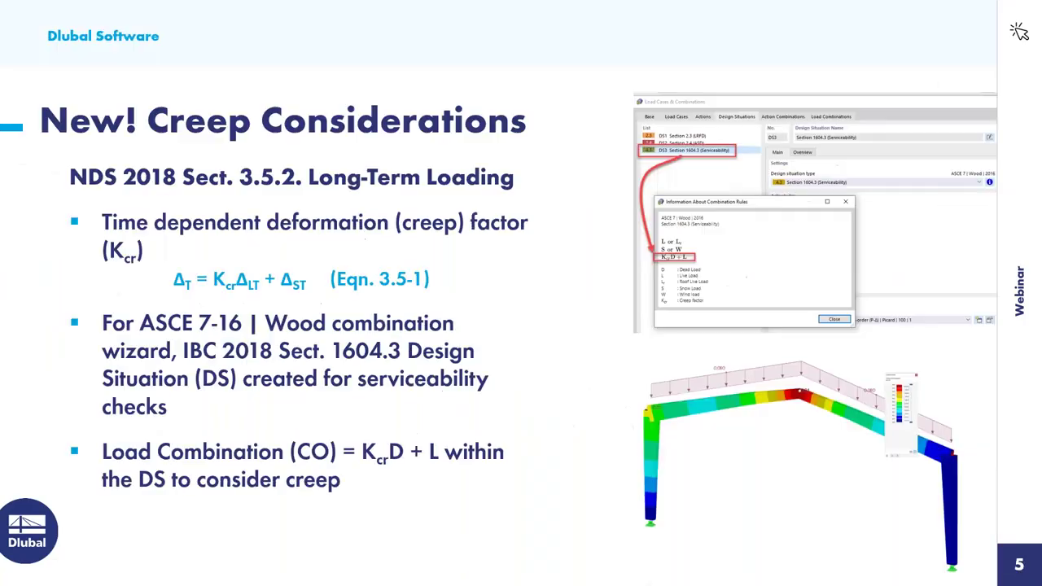
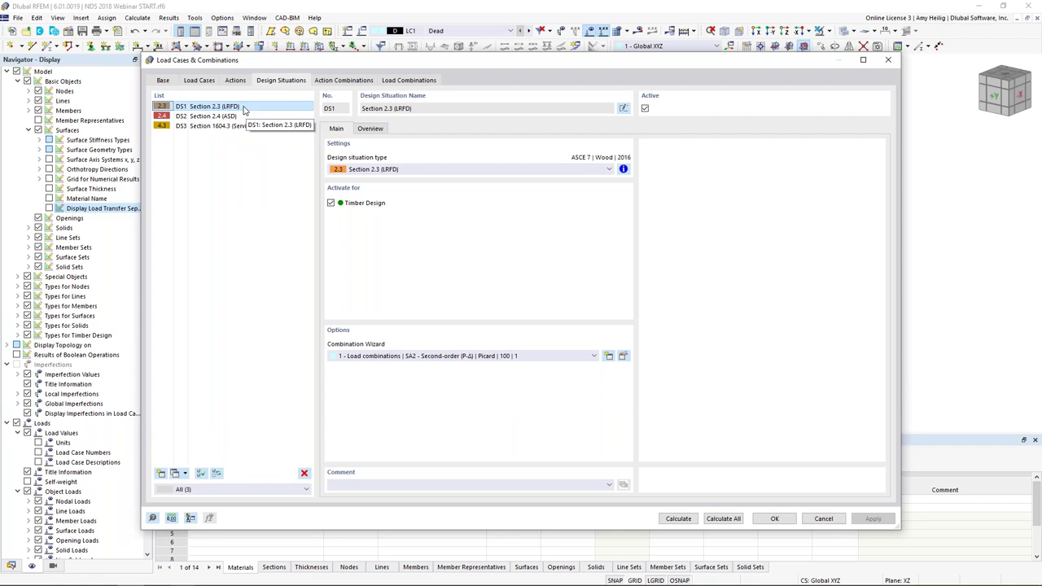
Step: Examine the Section 2.4 (ASD) and Section 1604.3 (Serviceability) design situations, including the combination rules of the serviceability one
click(240, 117)
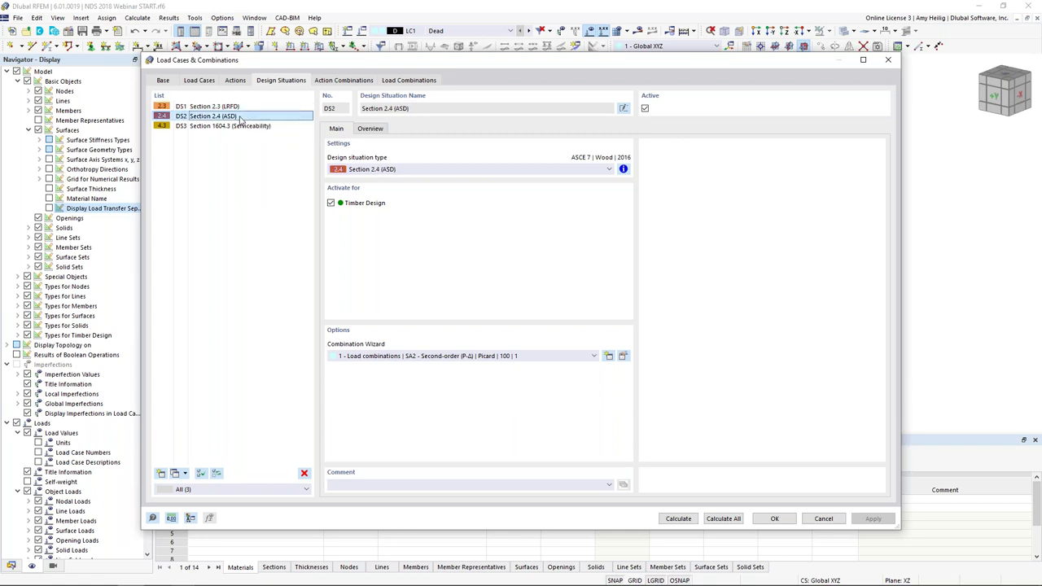
click(228, 128)
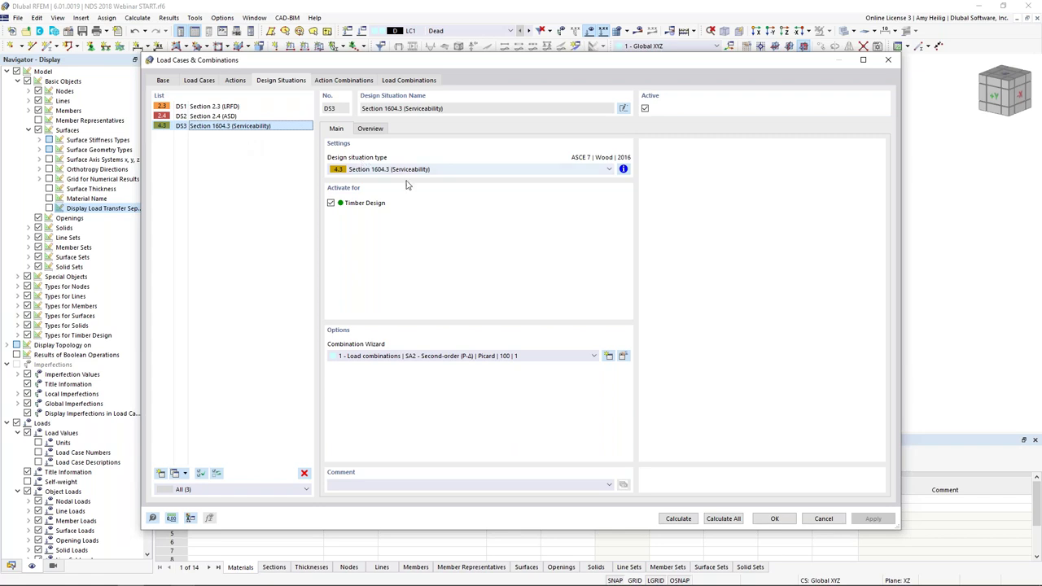
click(624, 169)
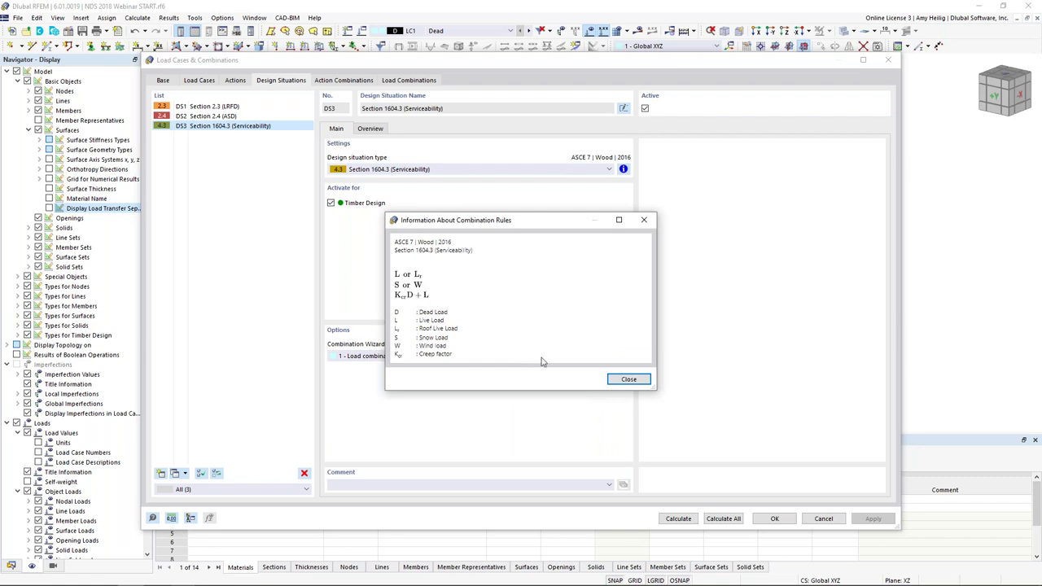
click(625, 380)
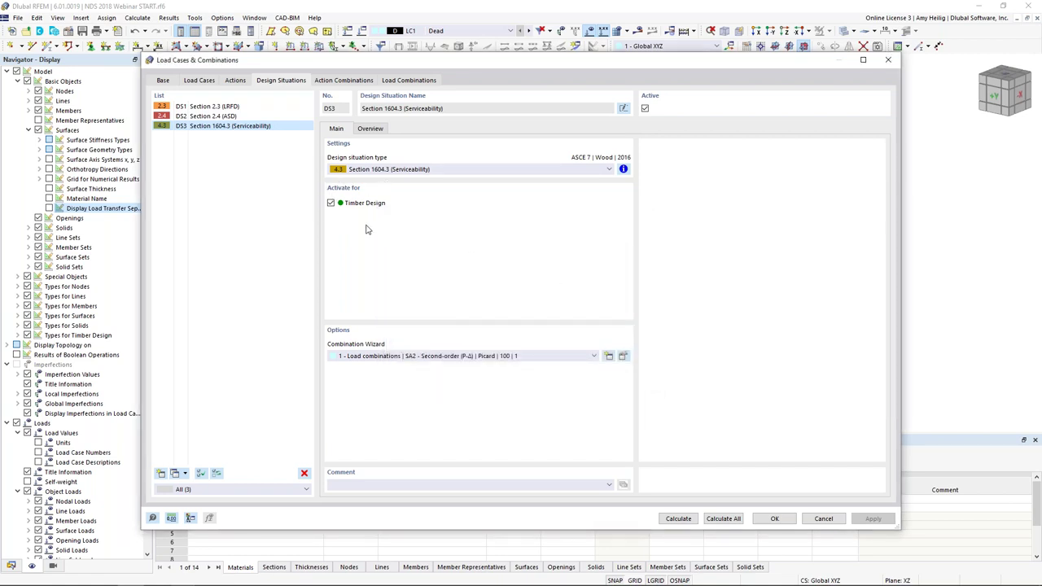
Step: Deactivate the Section 2.4 (ASD) design situation DS2
click(224, 116)
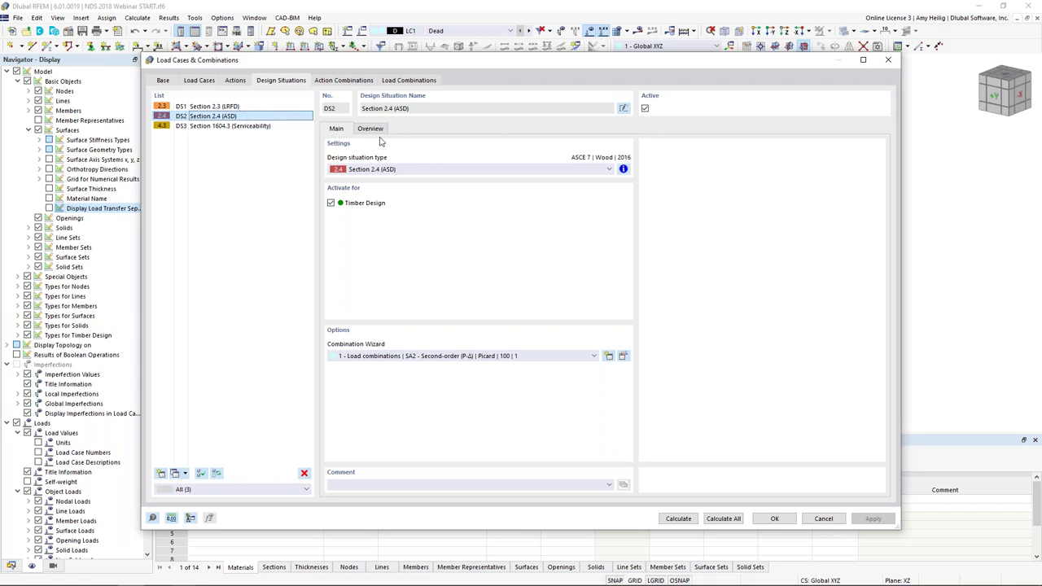
click(645, 108)
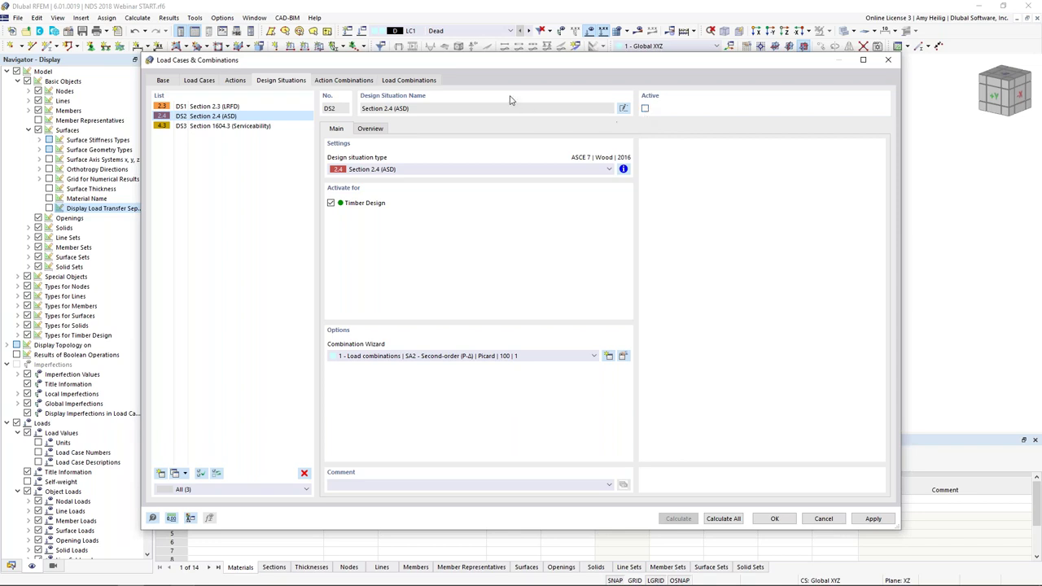
Step: Examine the load cases assigned to load combination CO22 and accept the load cases and combinations settings
click(425, 82)
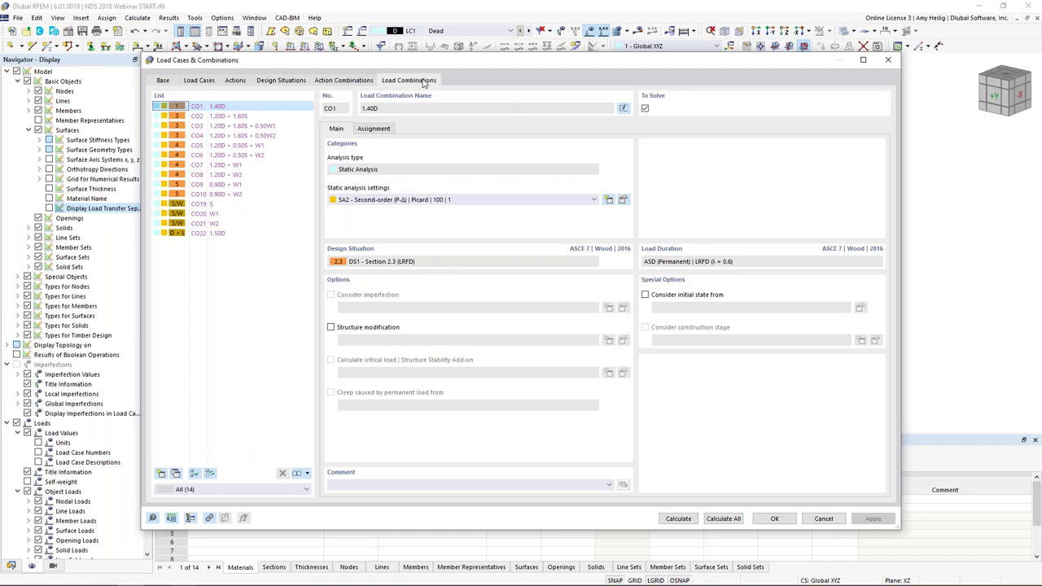
click(222, 236)
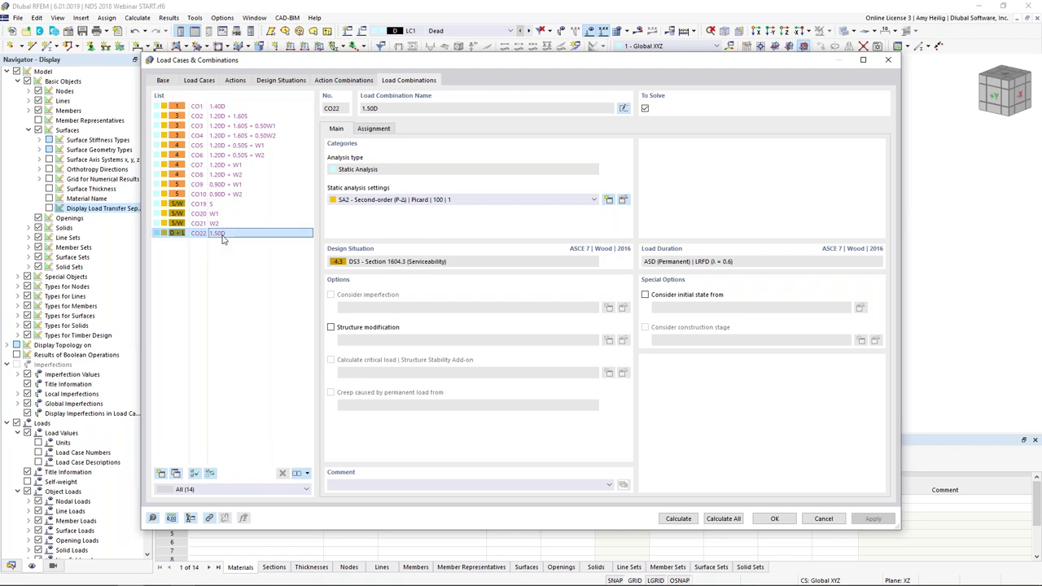
click(373, 131)
click(362, 164)
click(352, 166)
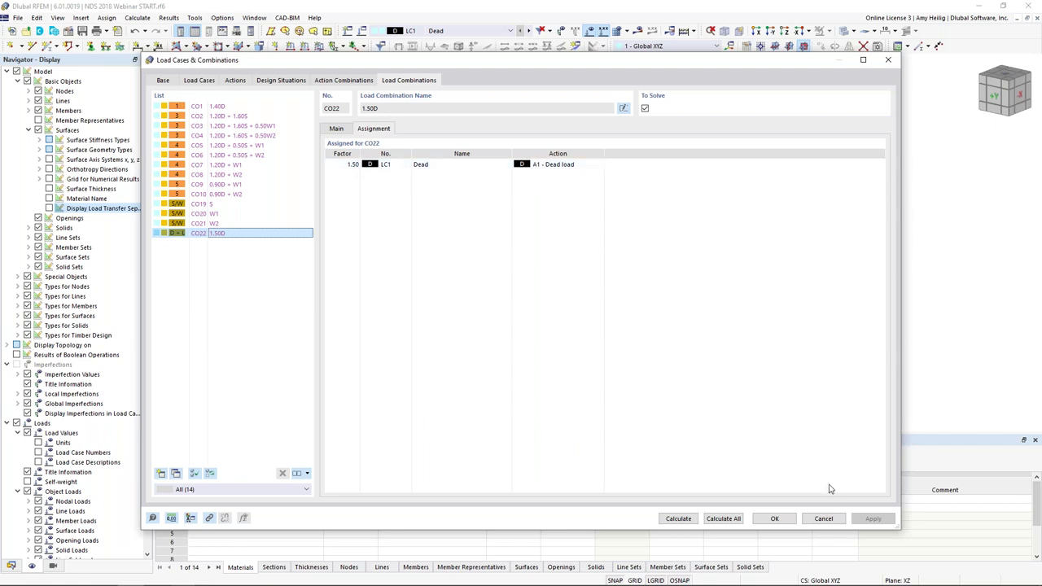
click(774, 519)
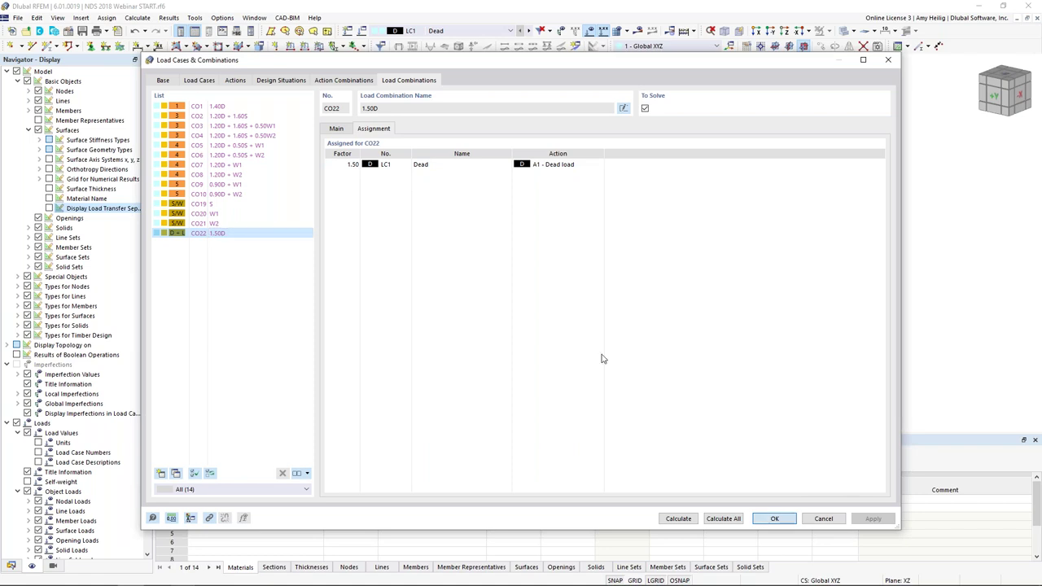
Step: Display the loads of load combination CO1 on the model and step through the following combinations up to CO6
click(493, 31)
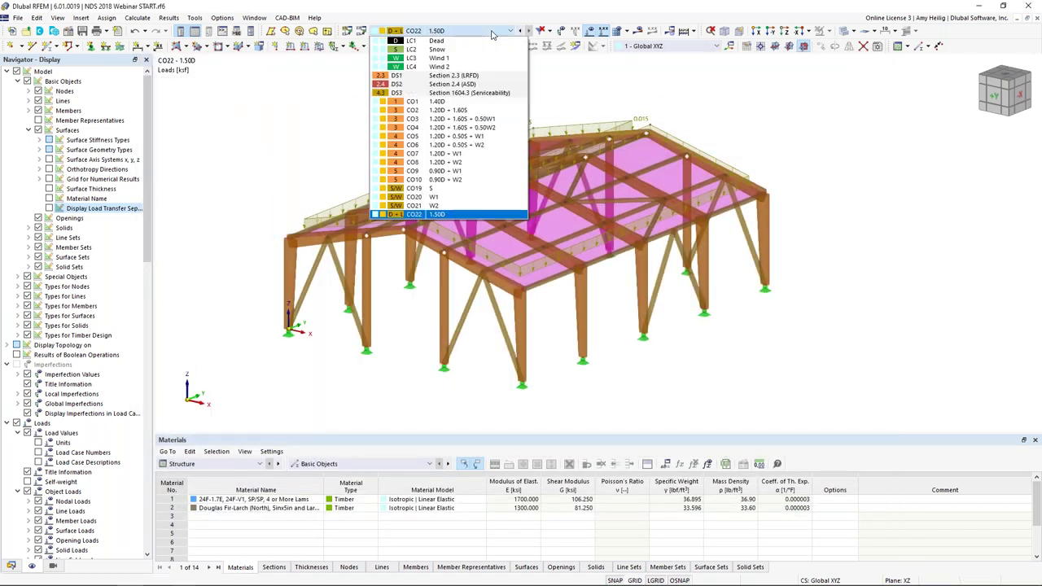
click(444, 102)
click(529, 32)
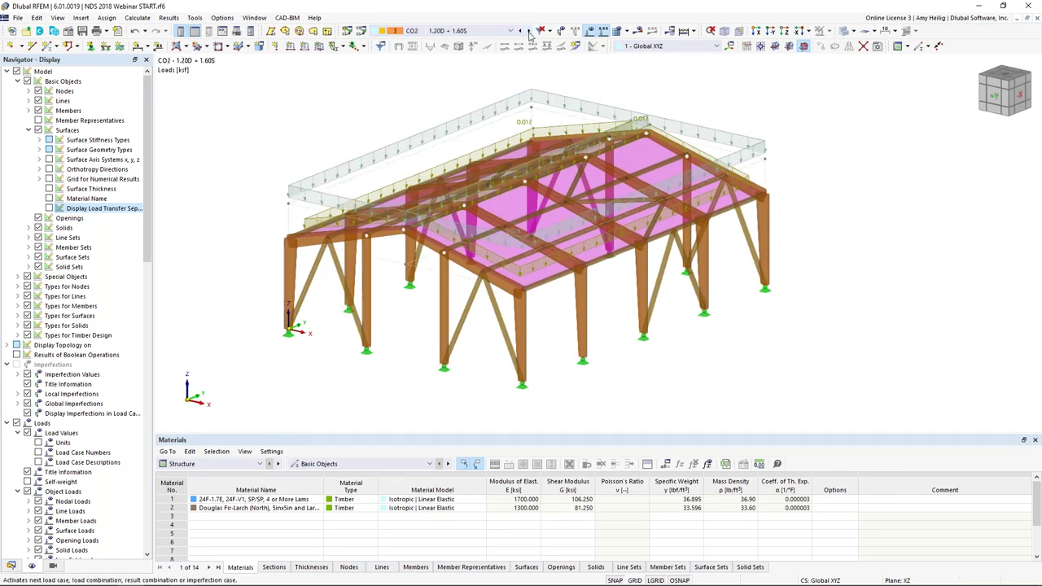
click(529, 31)
click(529, 32)
click(529, 32)
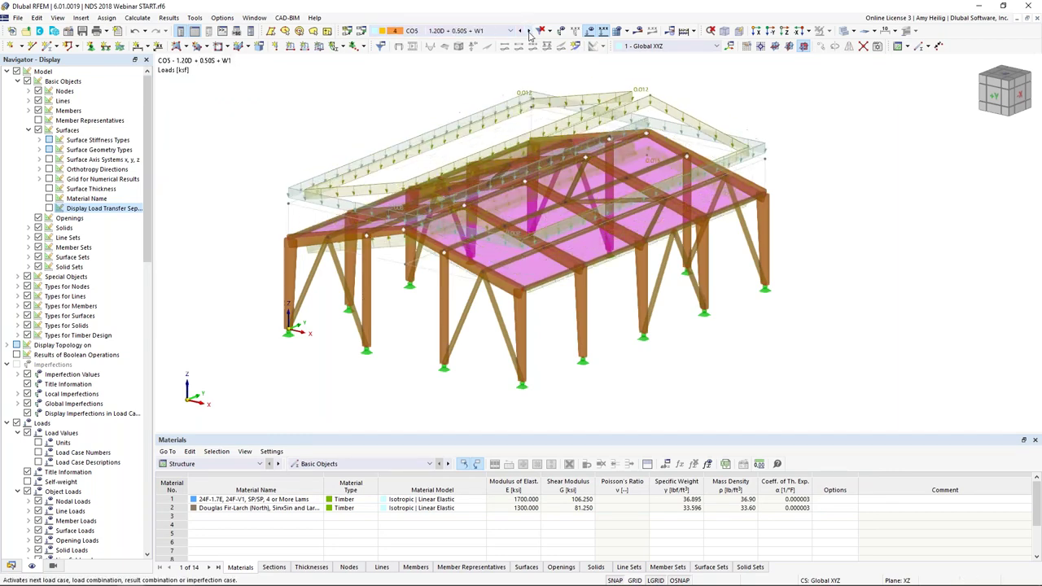
click(529, 31)
middle_drag(397, 122, 399, 156)
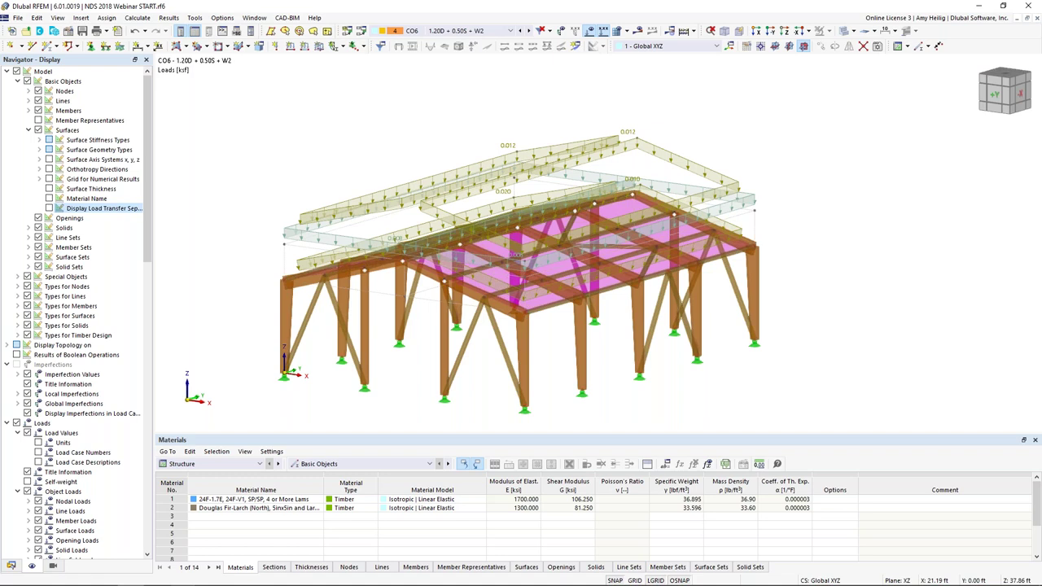
Step: Hide the loads in the model view and assign Service Conditions 1 to all members 1-70
click(595, 31)
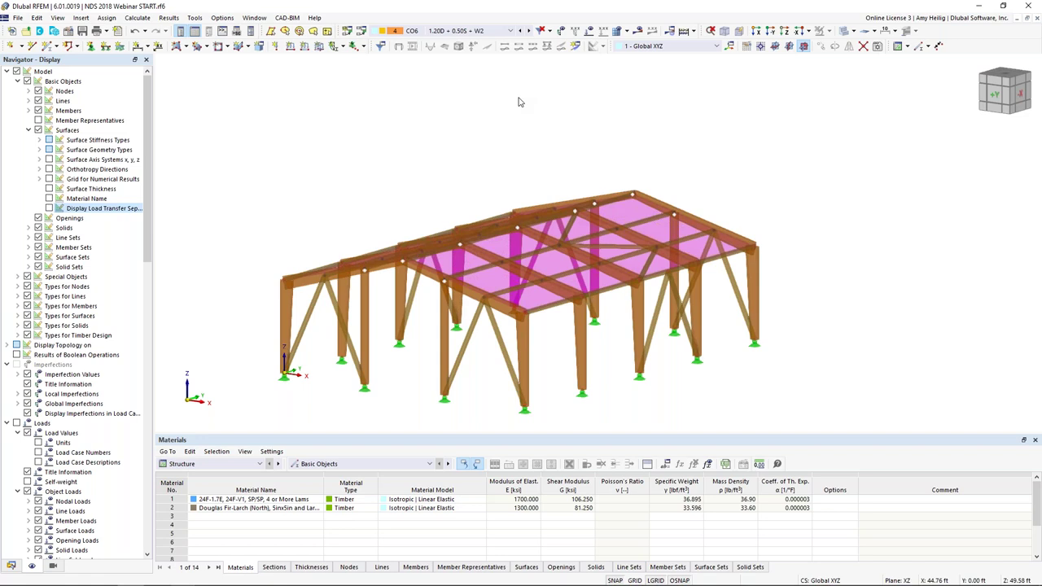
middle_drag(697, 122, 702, 81)
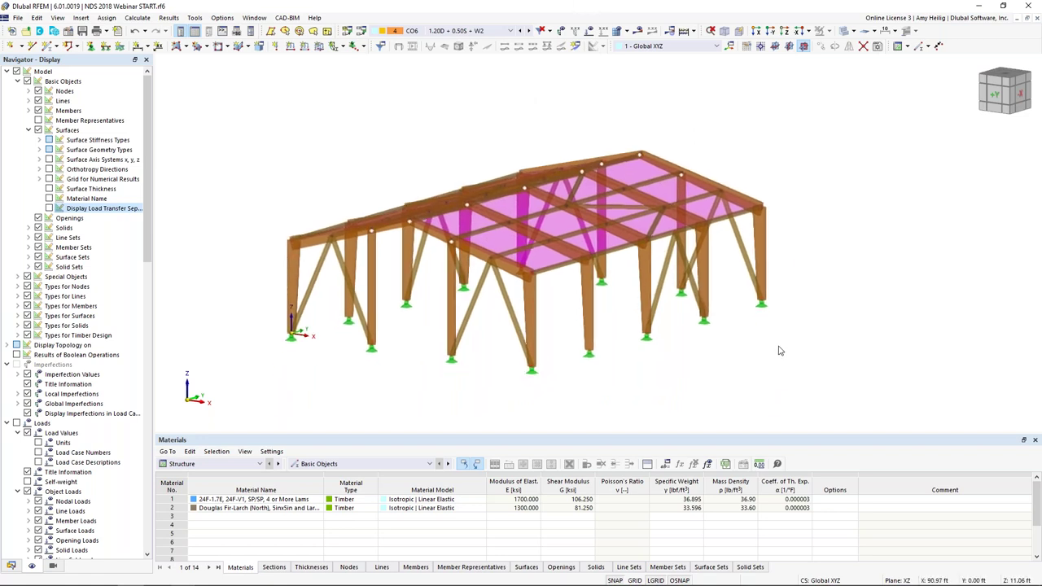
drag(838, 411, 249, 130)
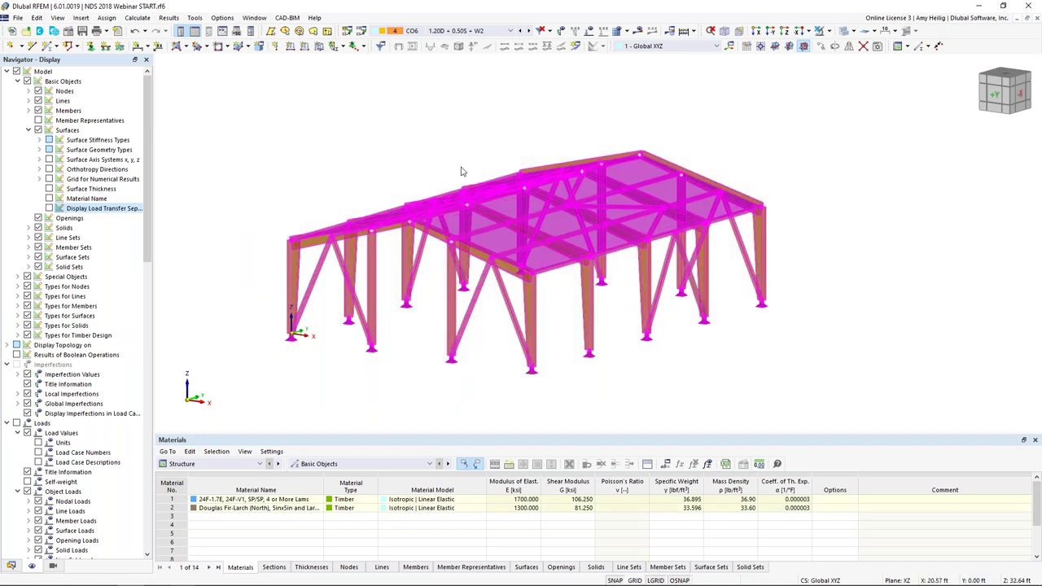
double_click(532, 303)
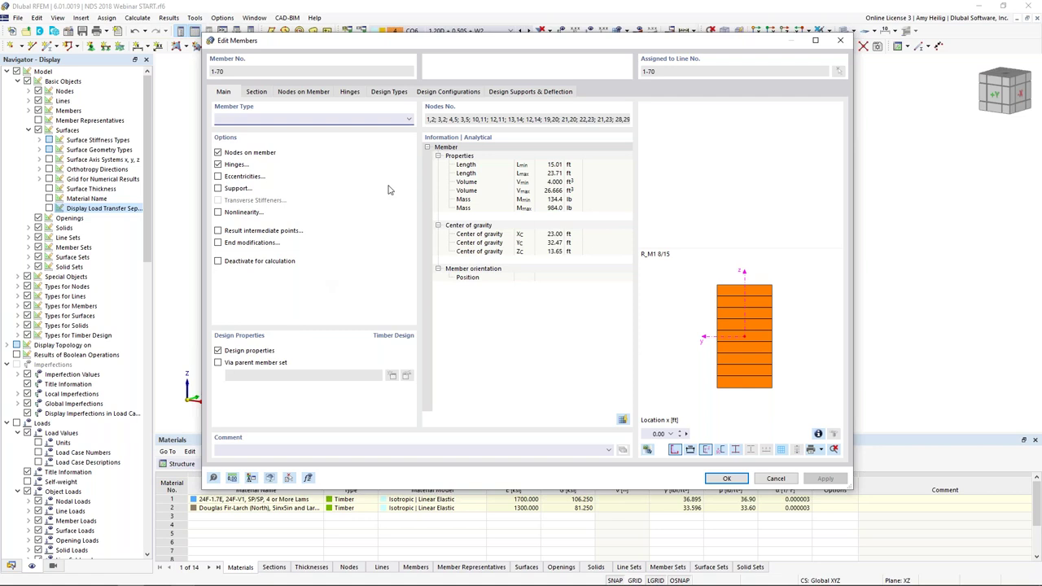
click(400, 92)
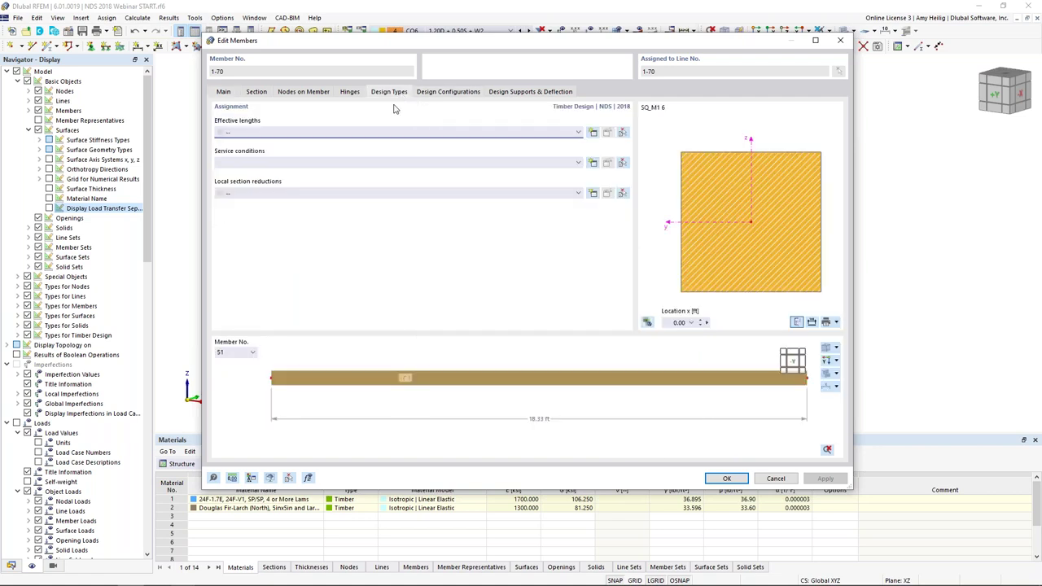
click(372, 162)
click(365, 157)
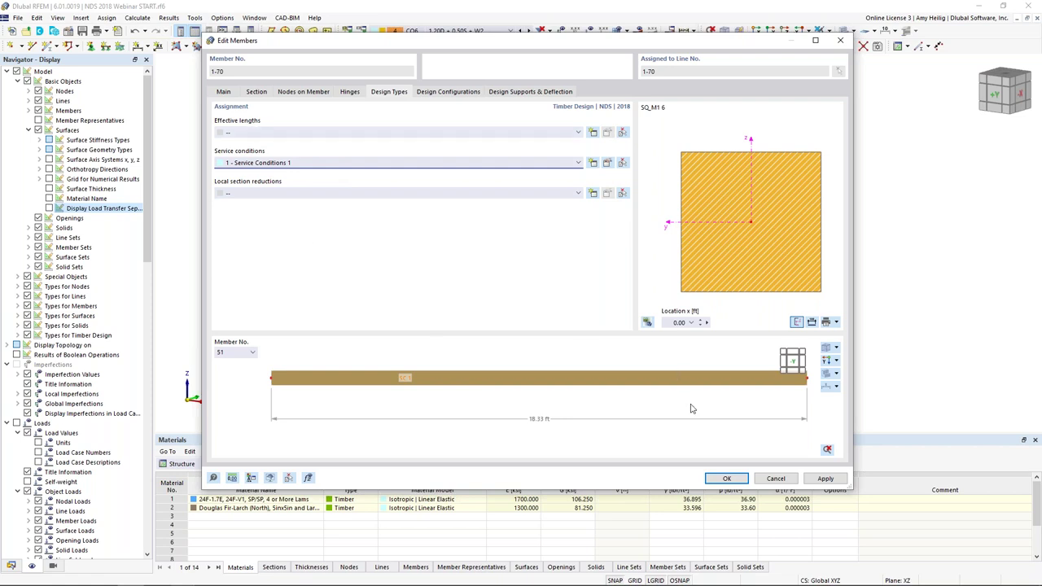
click(724, 479)
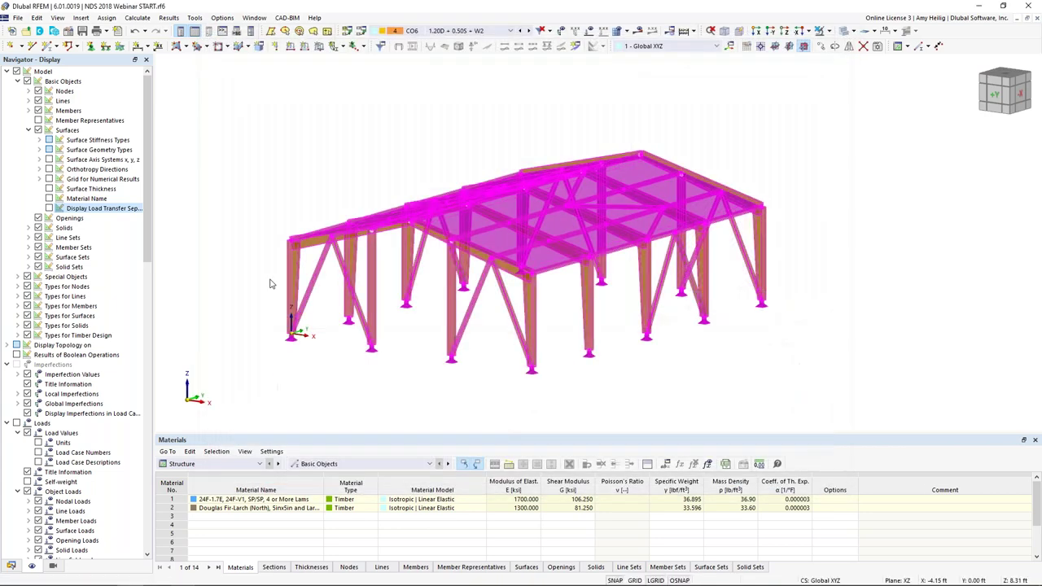
click(288, 195)
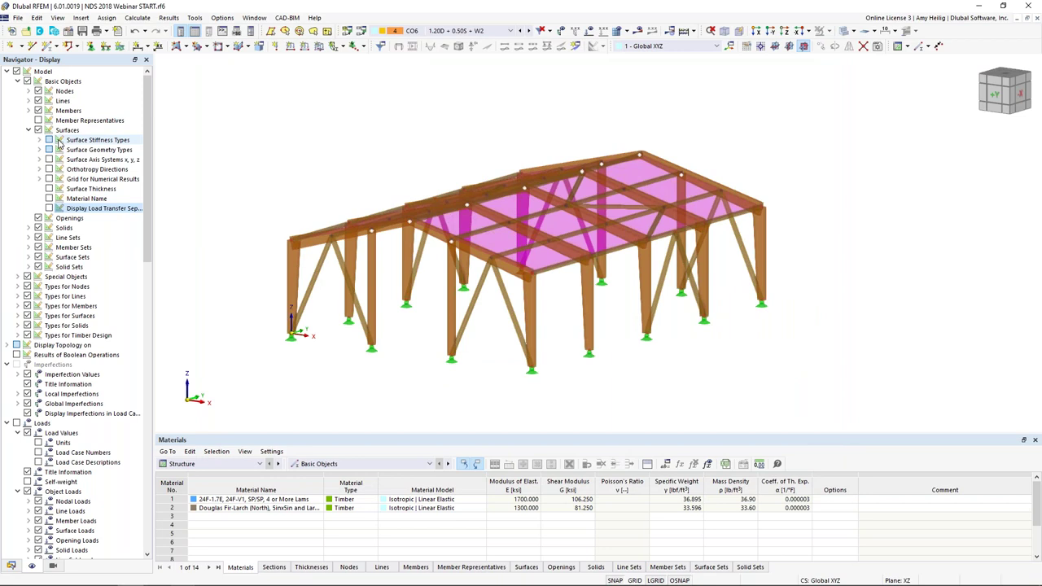
Step: Display the model as a line model with surfaces hidden and member representatives shown
click(38, 131)
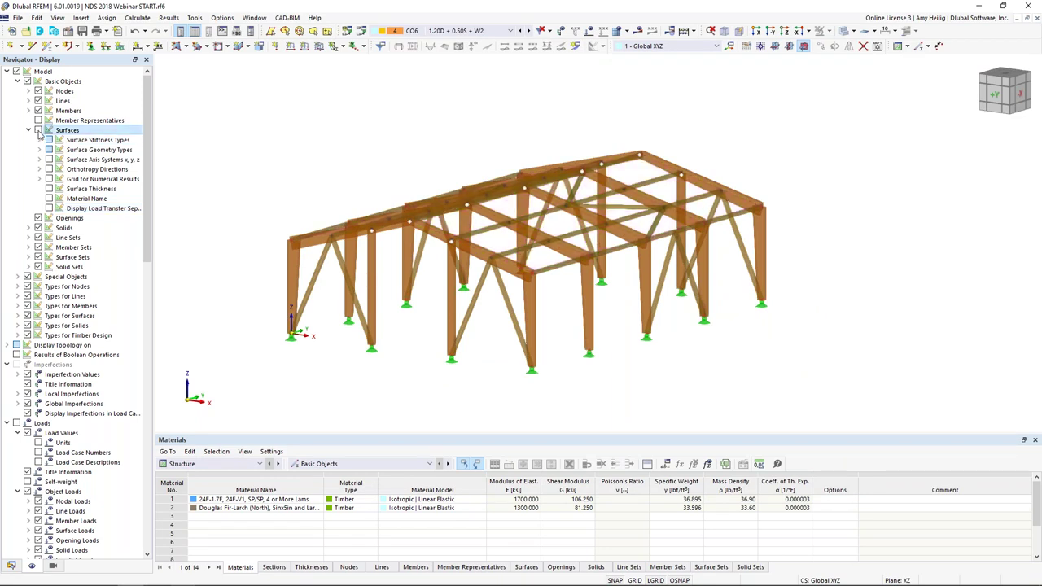
click(37, 121)
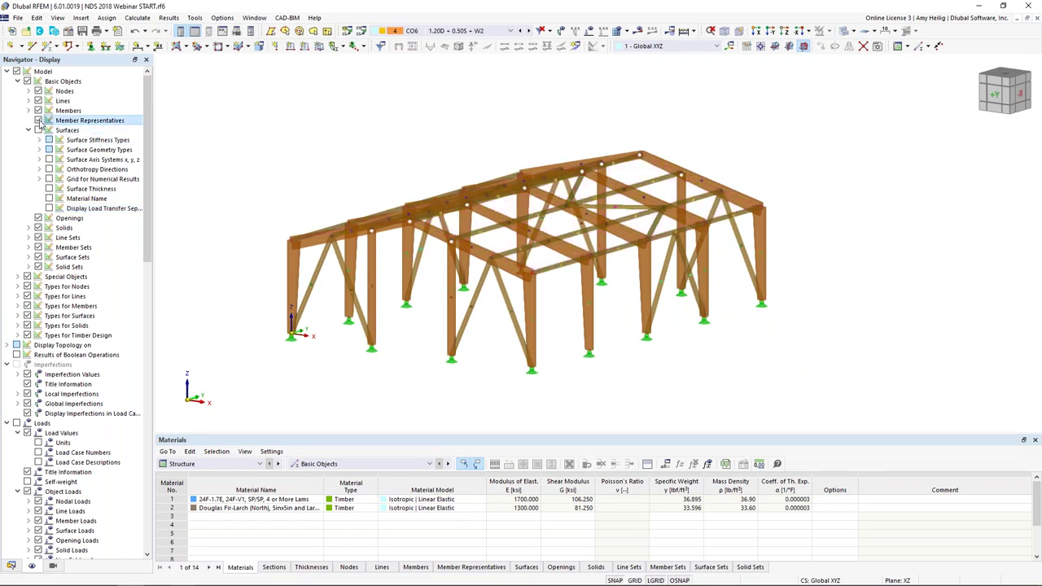
click(847, 31)
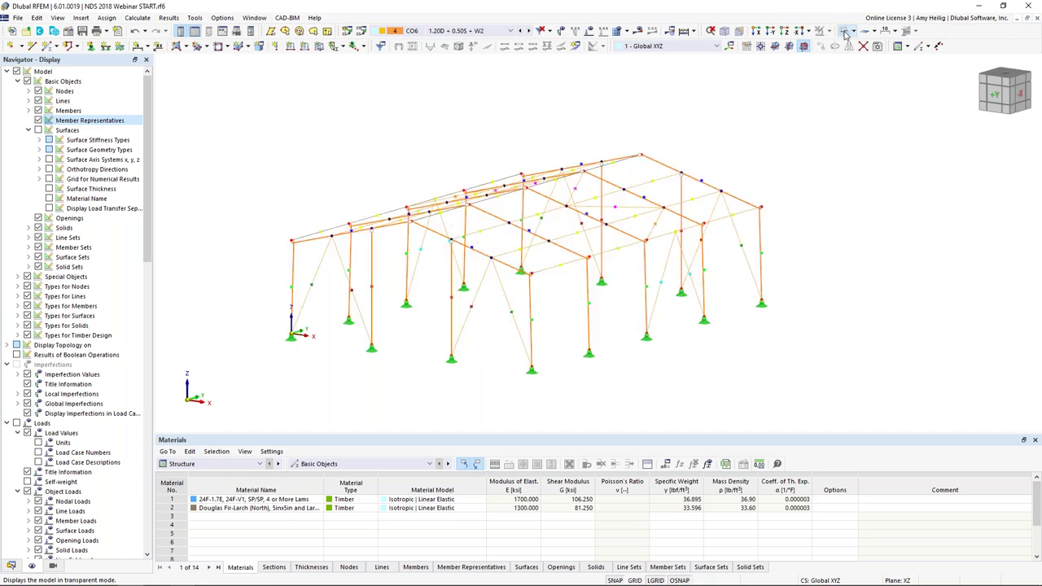
Step: Add the comment "End Frame" to the four rafter members 2, 4, 18 and 20 of the two end frames
ctrl+middle_drag(788, 140, 460, 294)
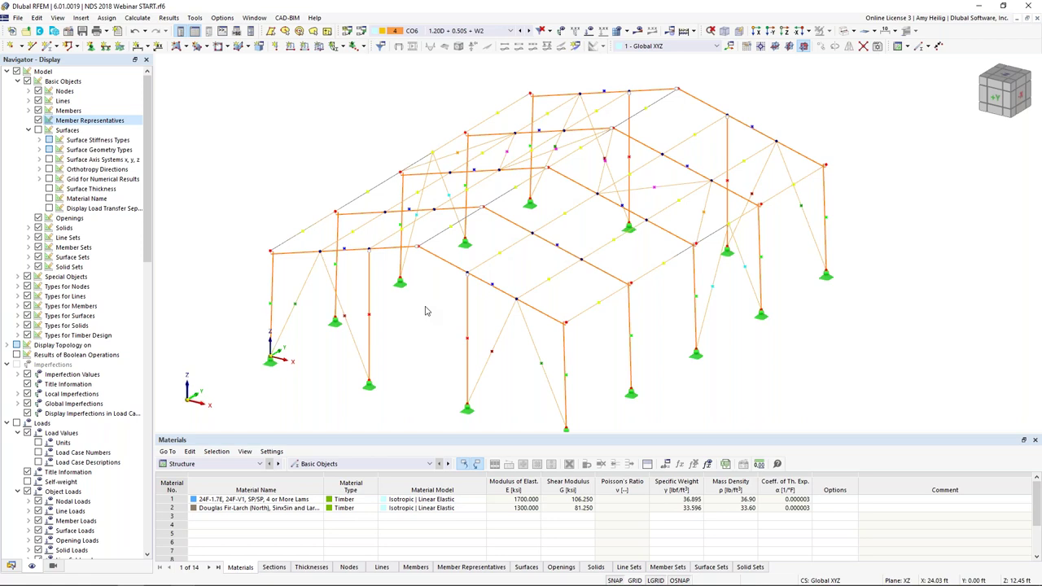
click(432, 253)
click(388, 253)
click(675, 95)
click(693, 101)
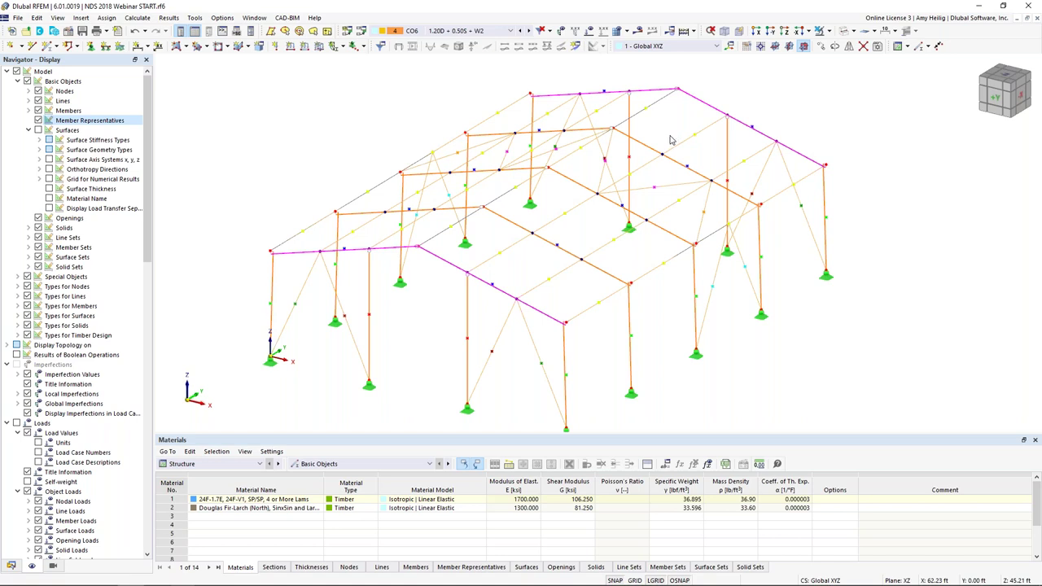
double_click(446, 265)
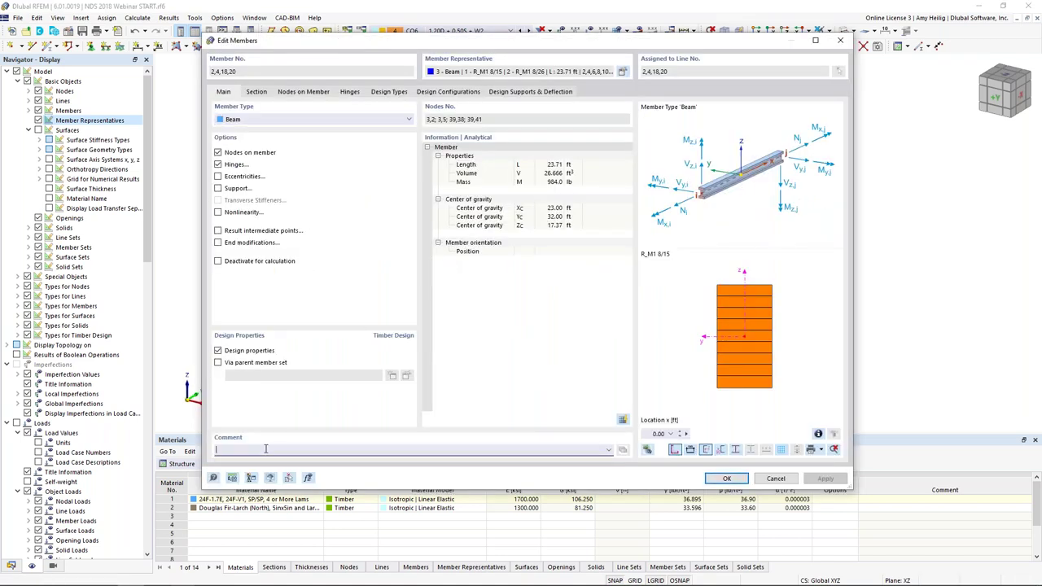
text(End Frame)
click(716, 480)
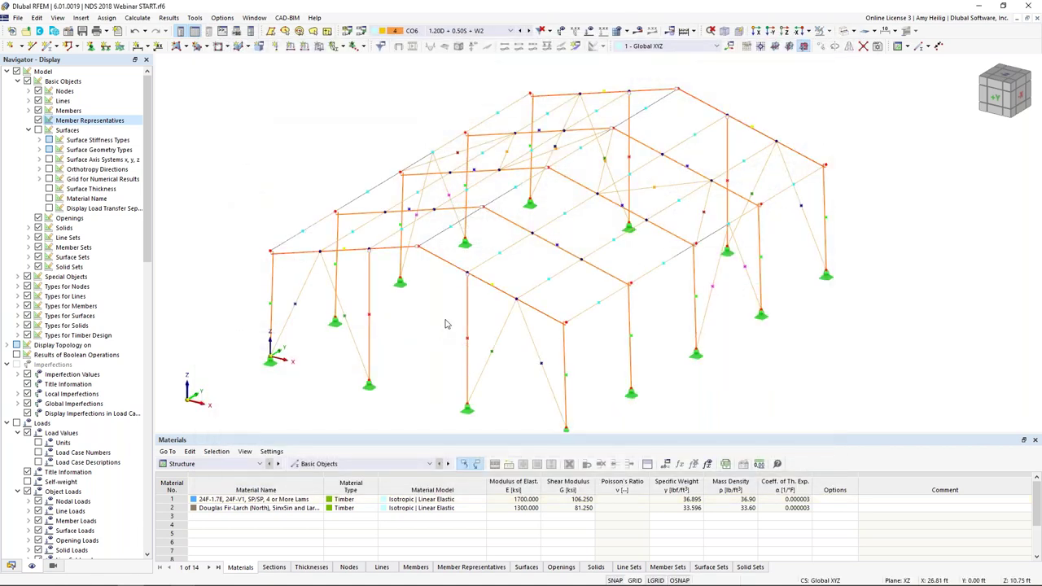
Step: Examine which members the end-frame and interior rafter representatives group, and highlight the members of representatives 1 to 5 one by one
click(493, 290)
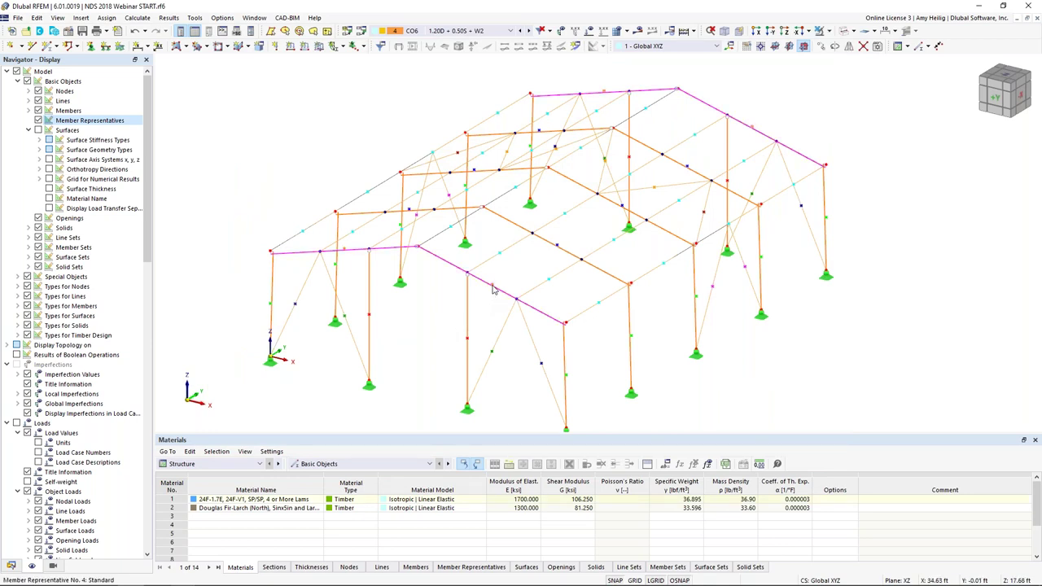
click(559, 249)
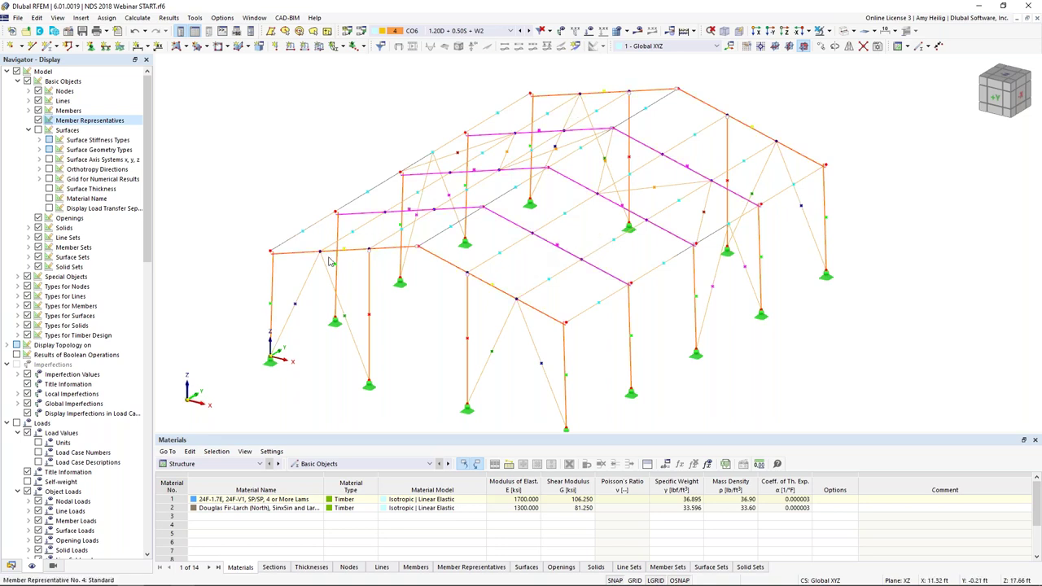
click(11, 566)
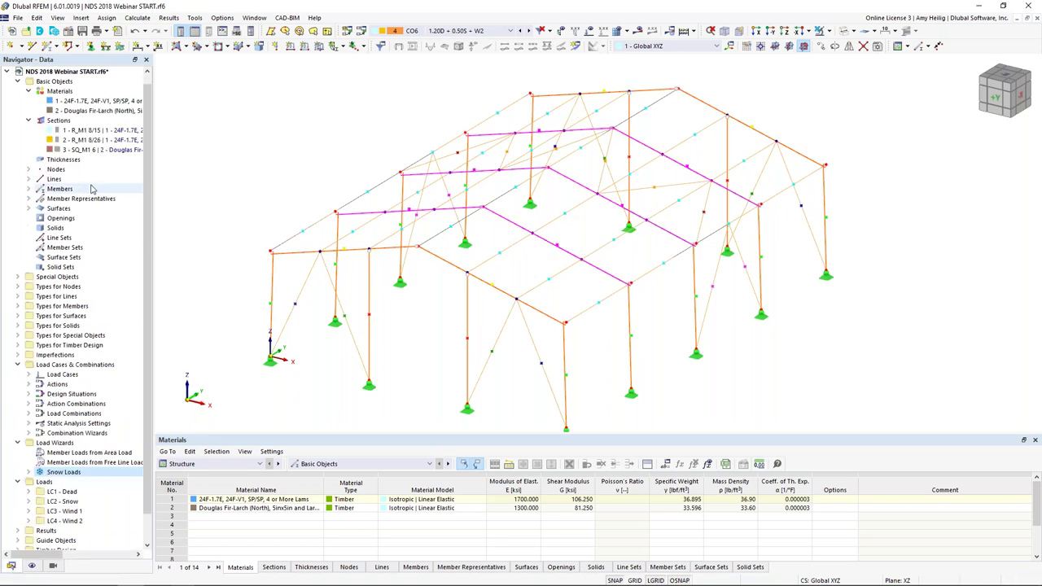
click(29, 199)
click(69, 208)
click(70, 218)
click(71, 228)
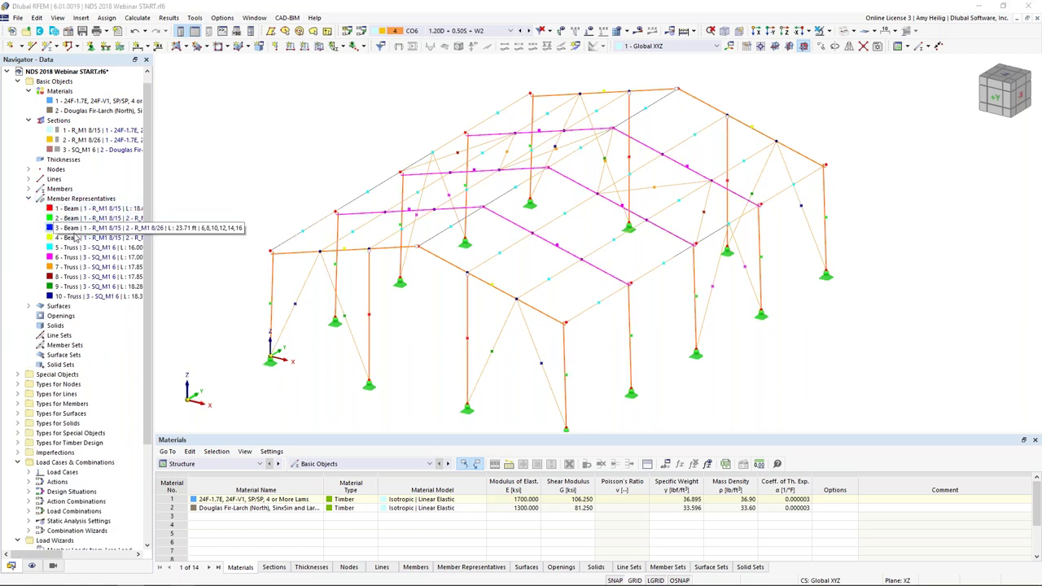
click(74, 238)
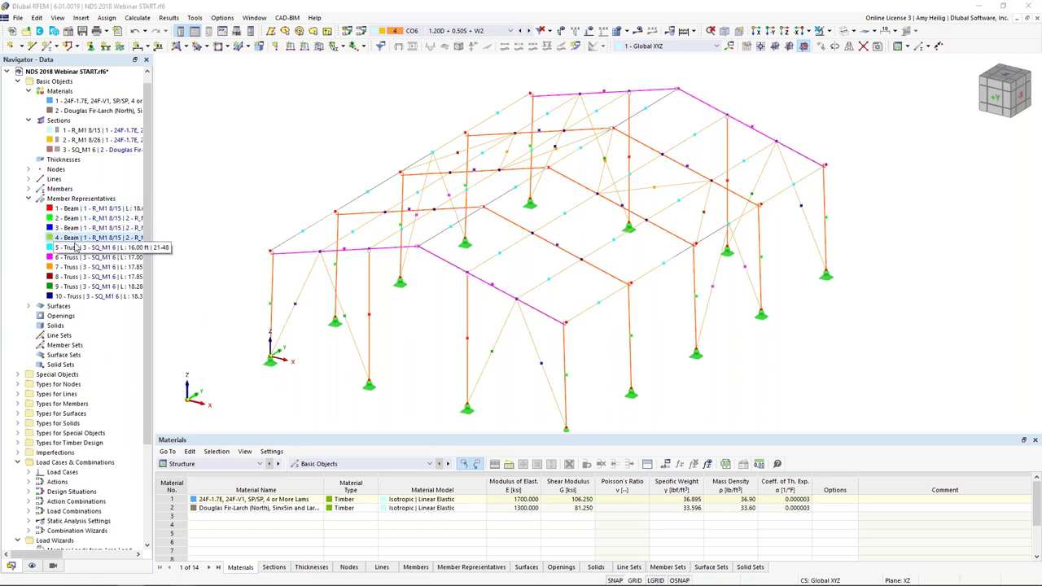
click(75, 247)
click(70, 218)
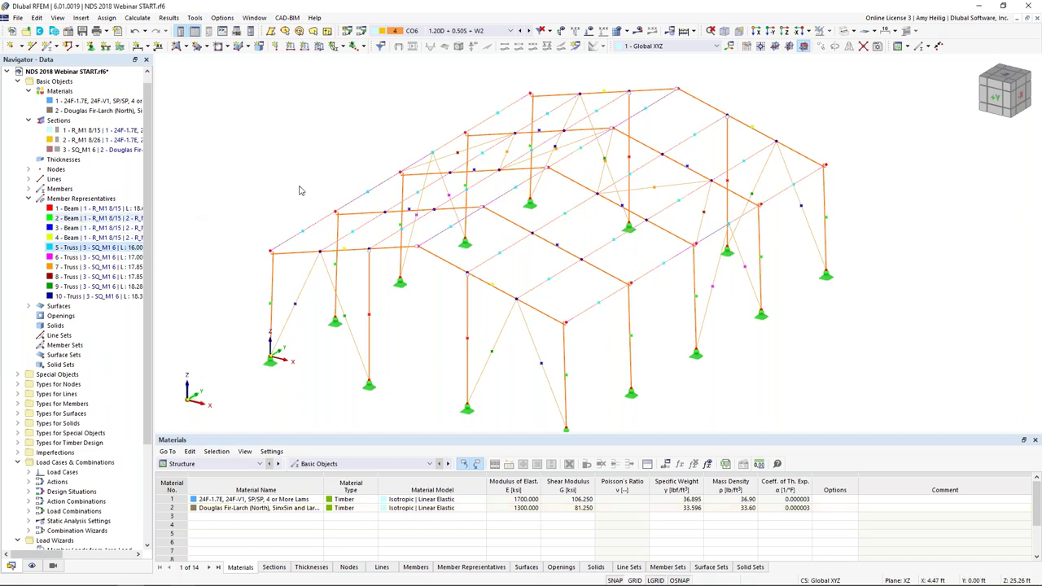
Step: Open the timber design types of the end-frame rafter representative (members 2, 4, 18, 20) and show its preview in 3D
click(492, 289)
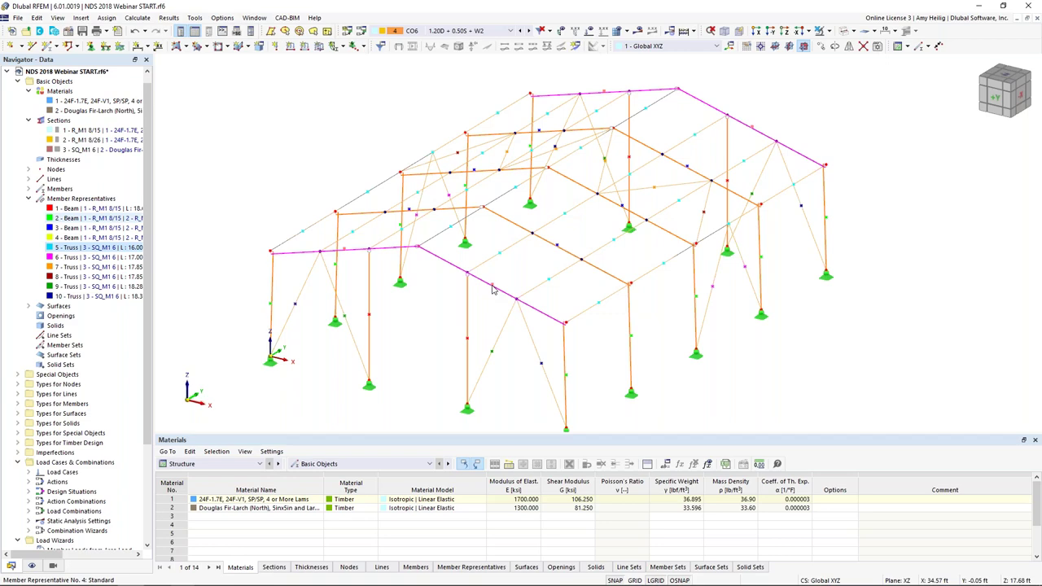
double_click(491, 289)
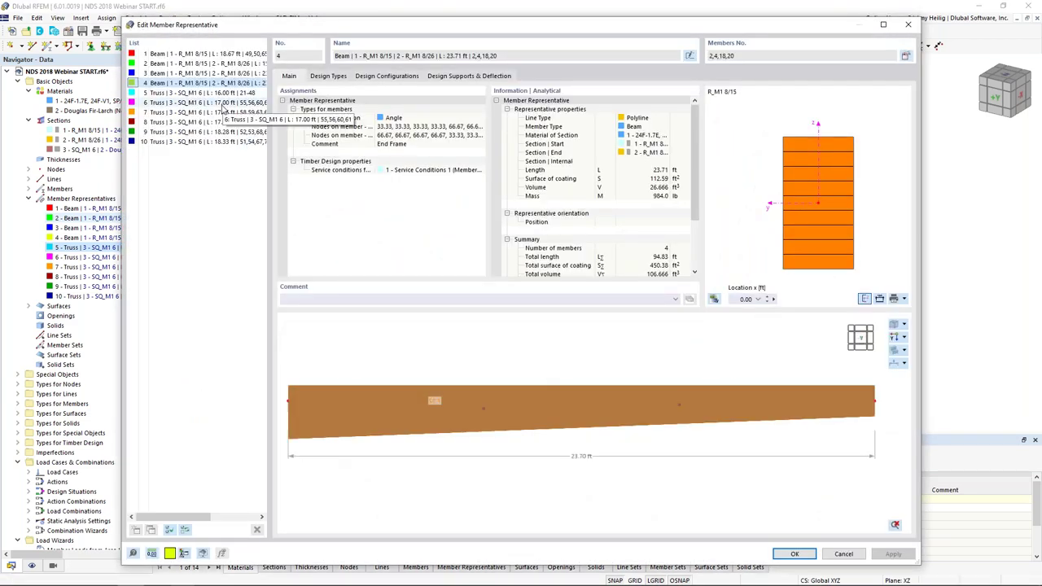
click(335, 78)
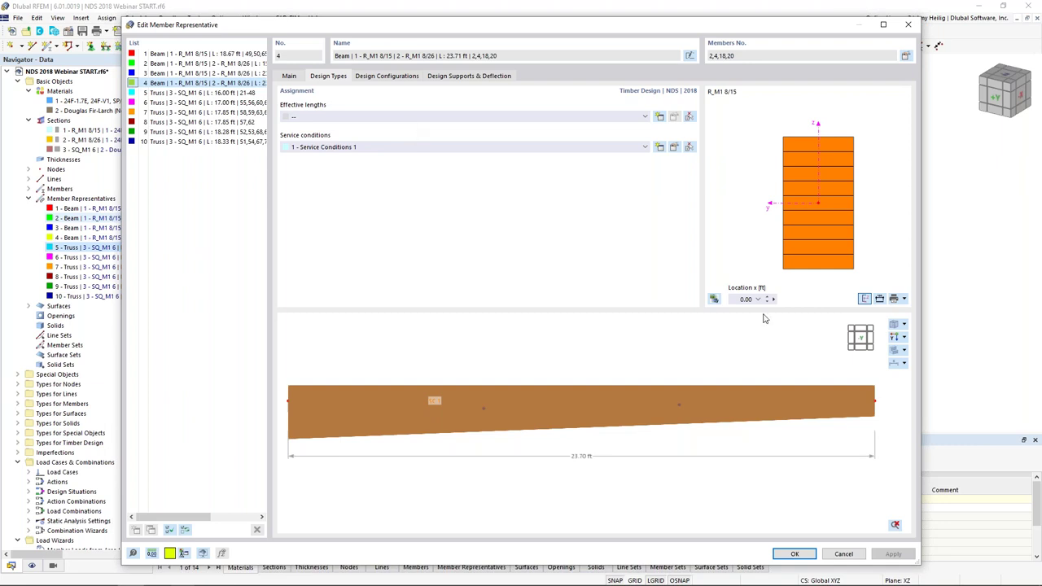
click(894, 326)
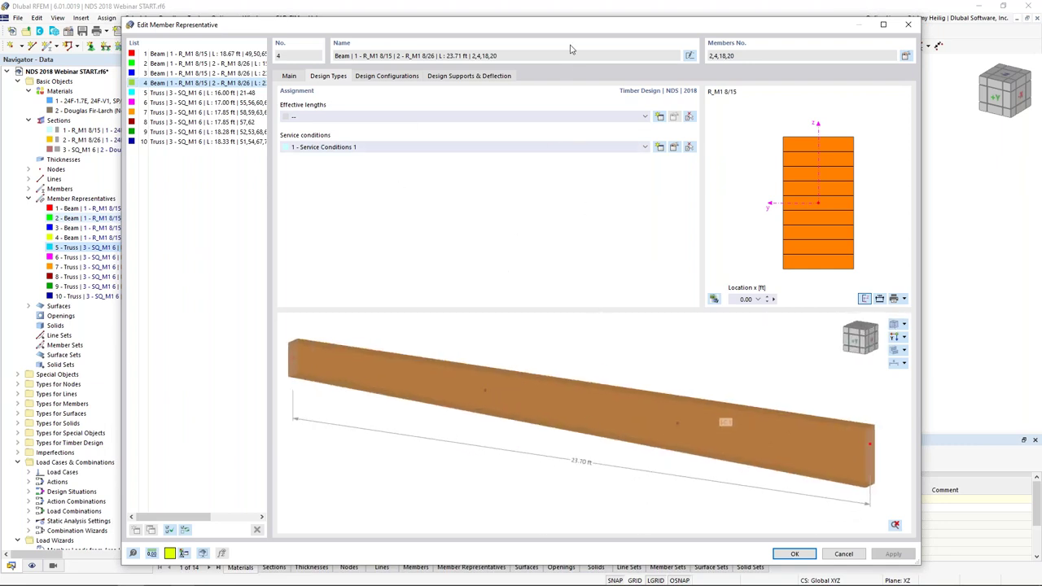
drag(577, 26, 514, 397)
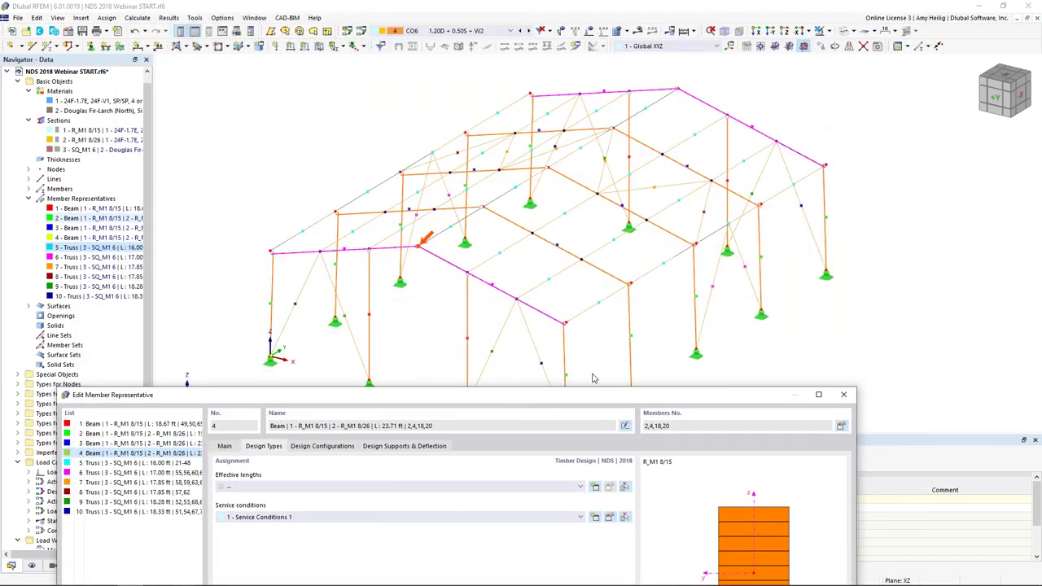
drag(577, 398, 673, 46)
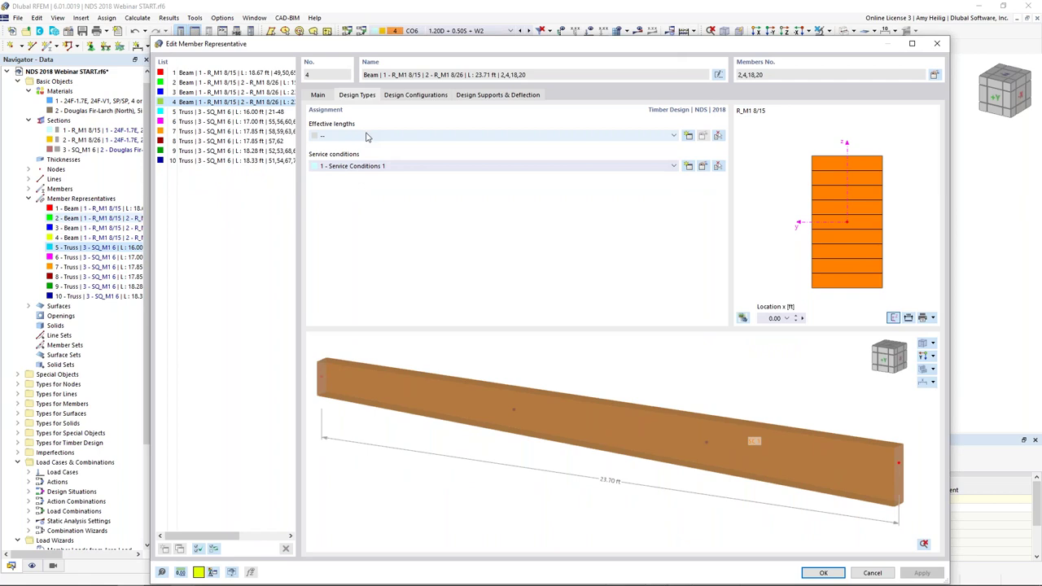
Step: Create a Standard effective lengths definition with default settings and assign it to the end-frame rafter representative
click(689, 136)
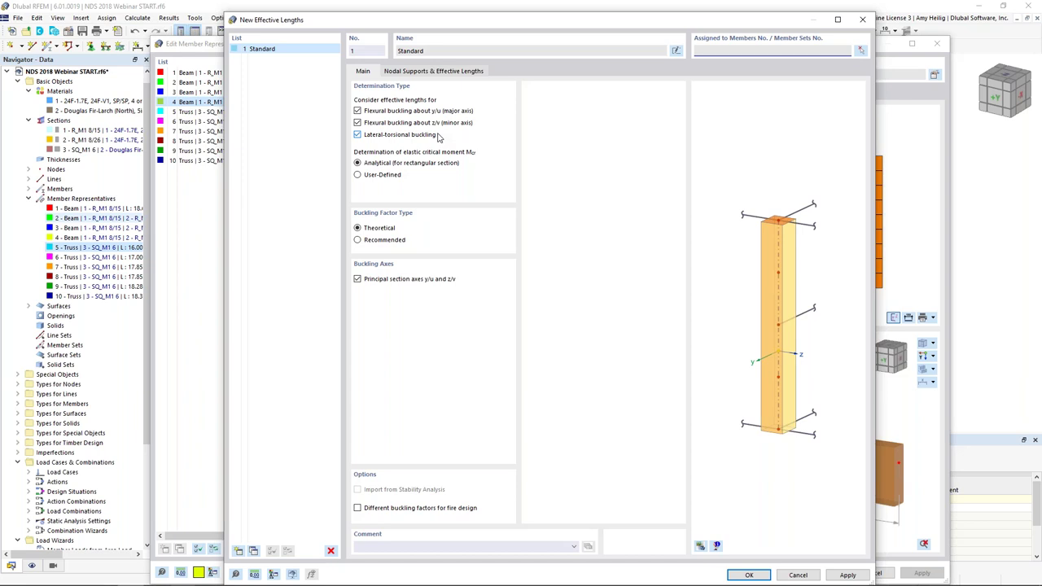
click(452, 73)
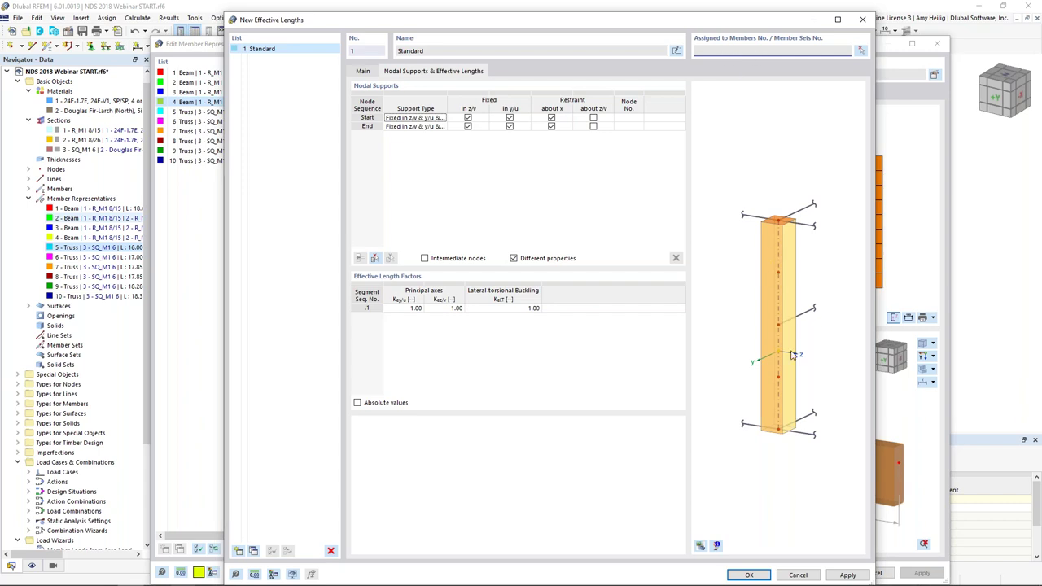
click(743, 576)
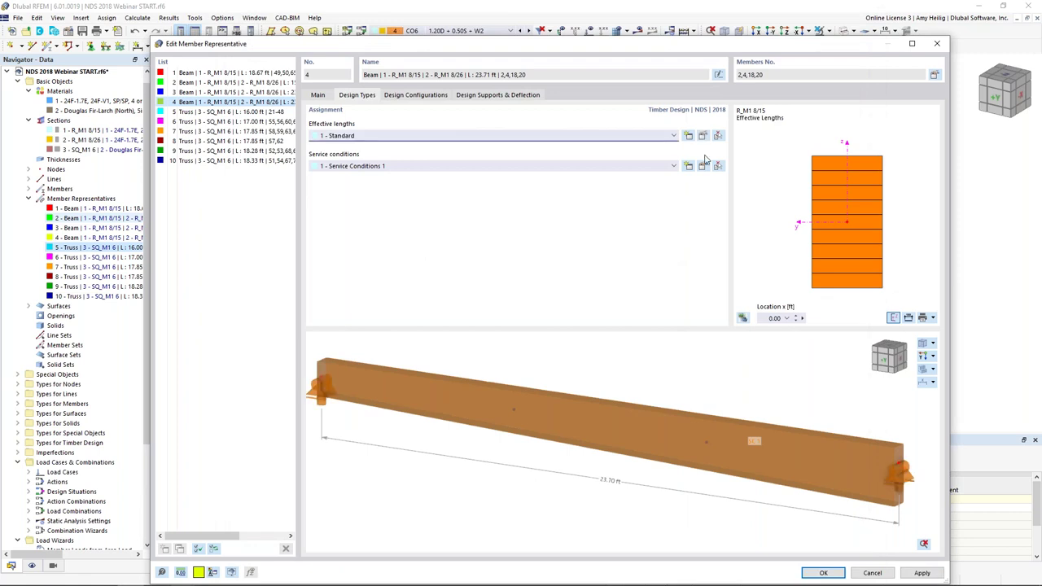
Step: Open the nodal supports of the end-frame effective lengths for editing and preview the assigned members in the model as lines
click(704, 136)
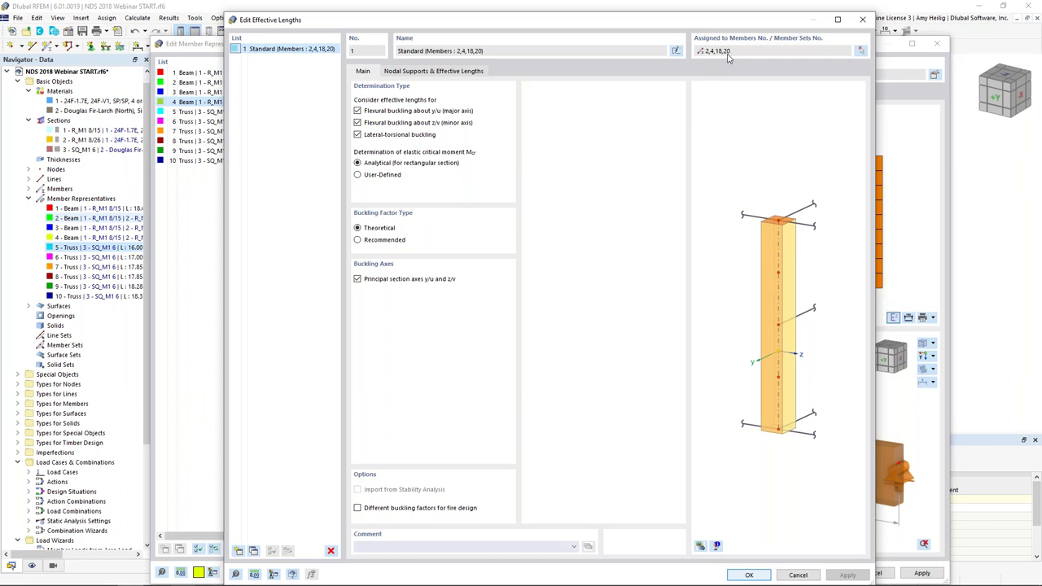
click(448, 73)
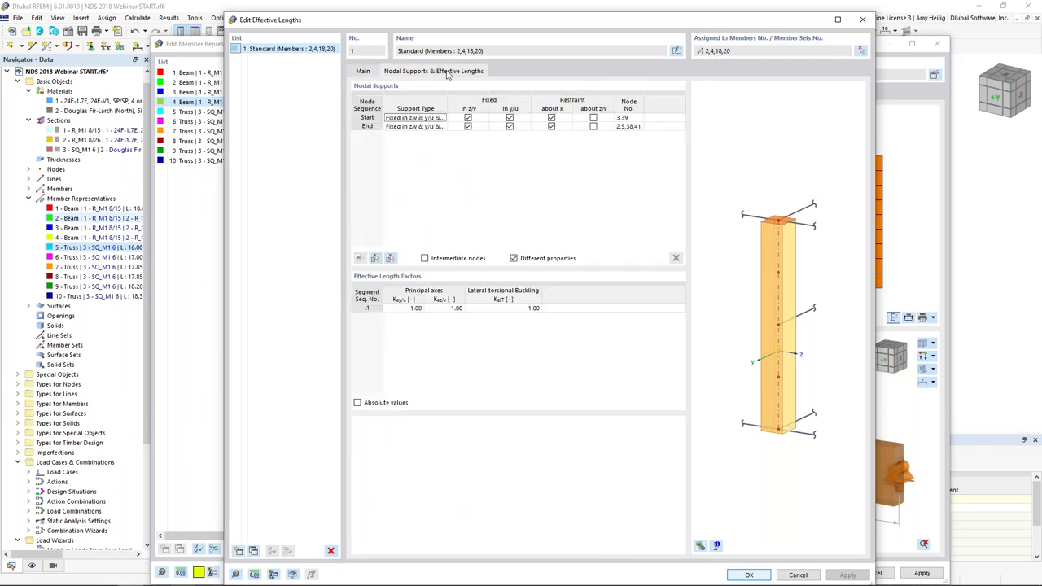
click(700, 546)
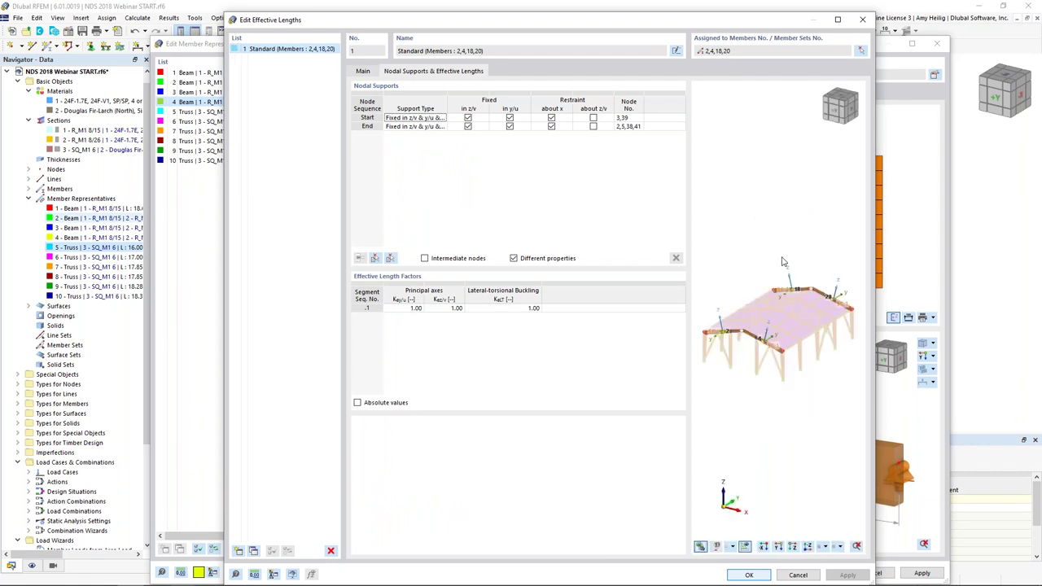
ctrl+middle_drag(757, 340, 738, 353)
scroll(760, 348, up, 2)
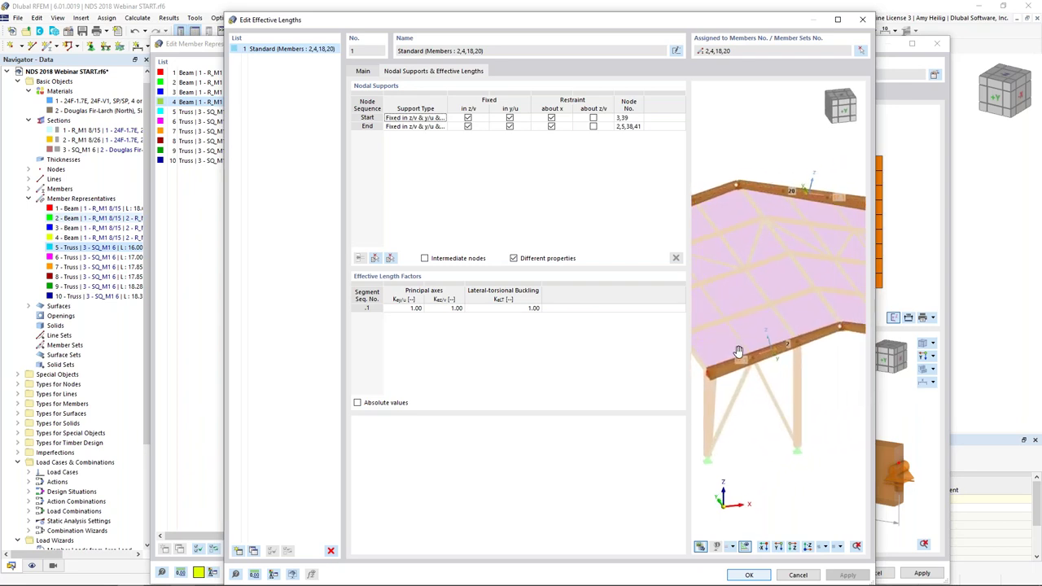
click(823, 547)
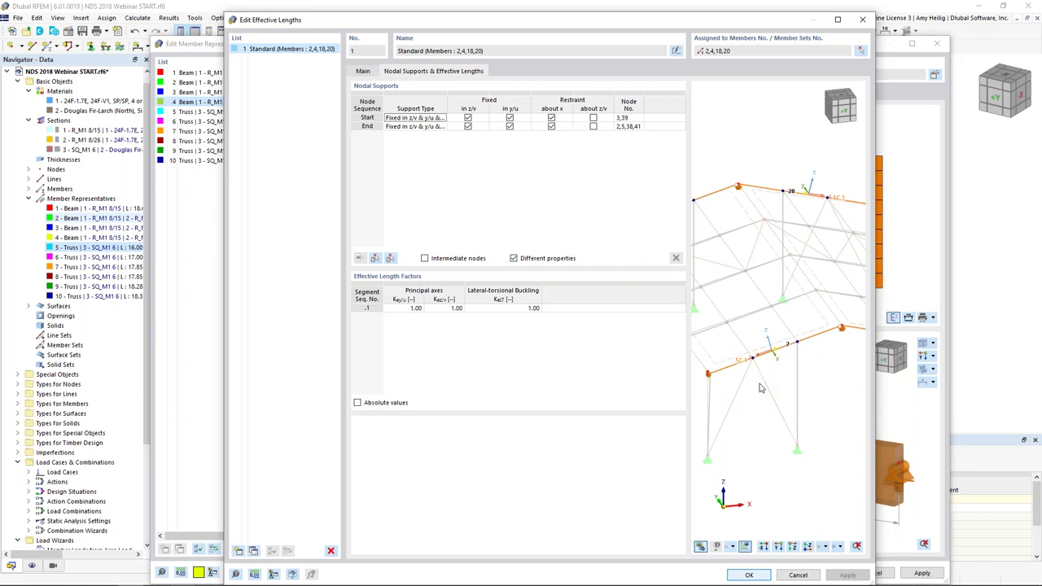
Step: Switch the effective lengths to absolute values and import the intermediate nodes by picking an end-frame rafter in the model
click(356, 404)
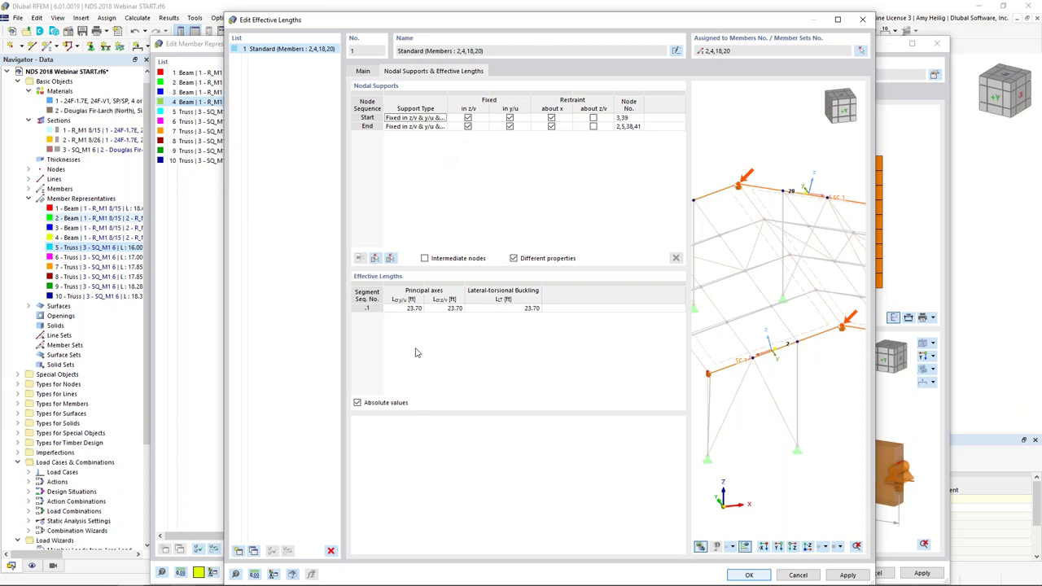
click(425, 260)
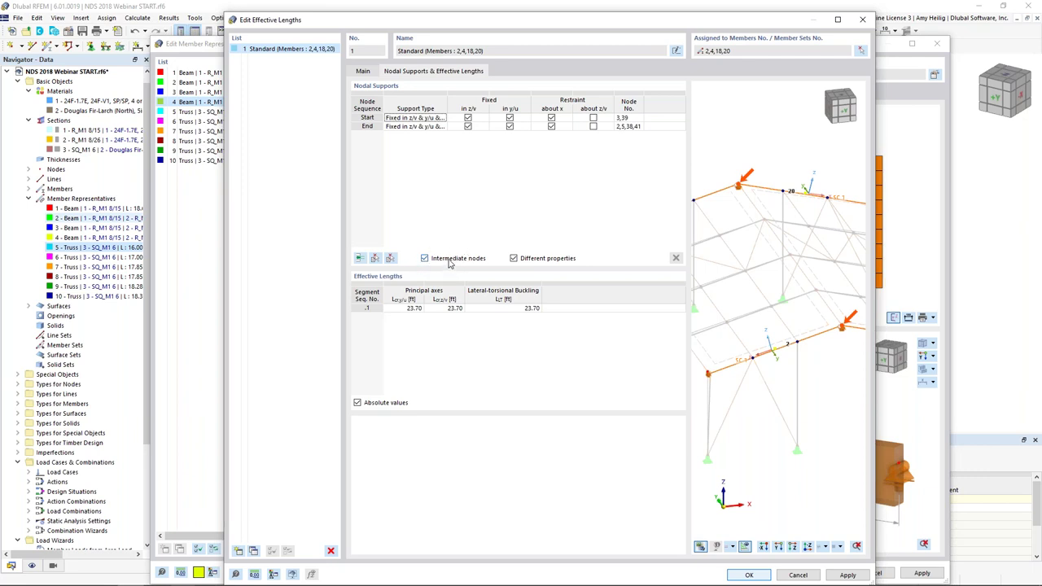
click(376, 259)
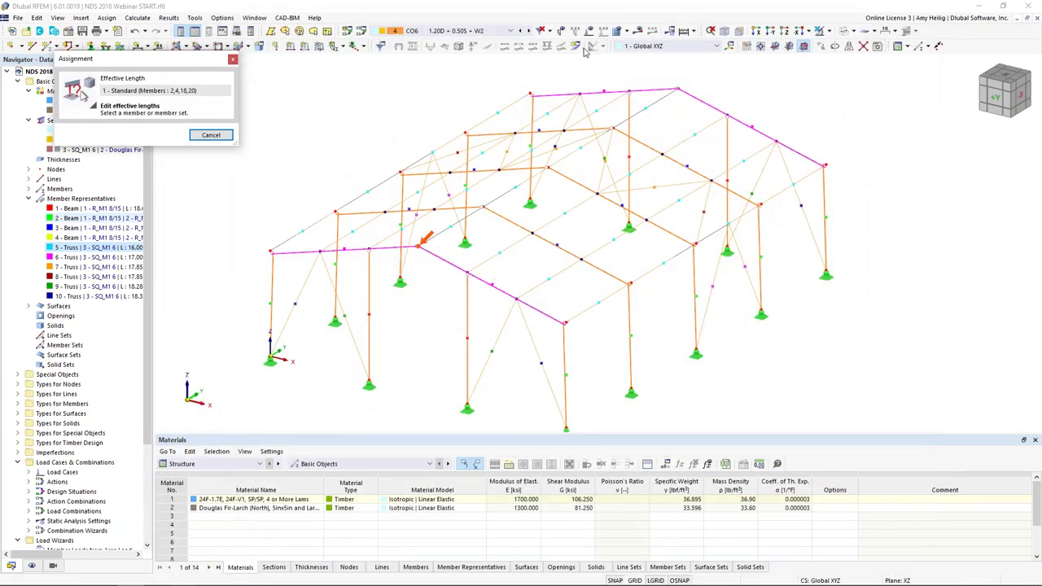
click(423, 239)
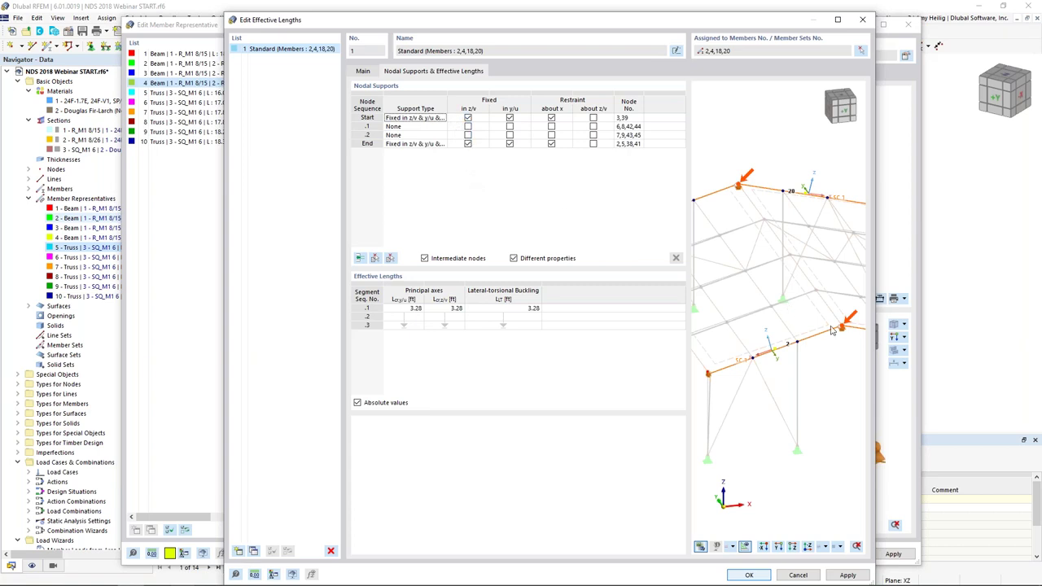
Step: Set the start node's support to fixed in y/u only by removing the z/v fixity and the restraint about x
middle_drag(844, 346, 798, 332)
scroll(792, 334, up, 2)
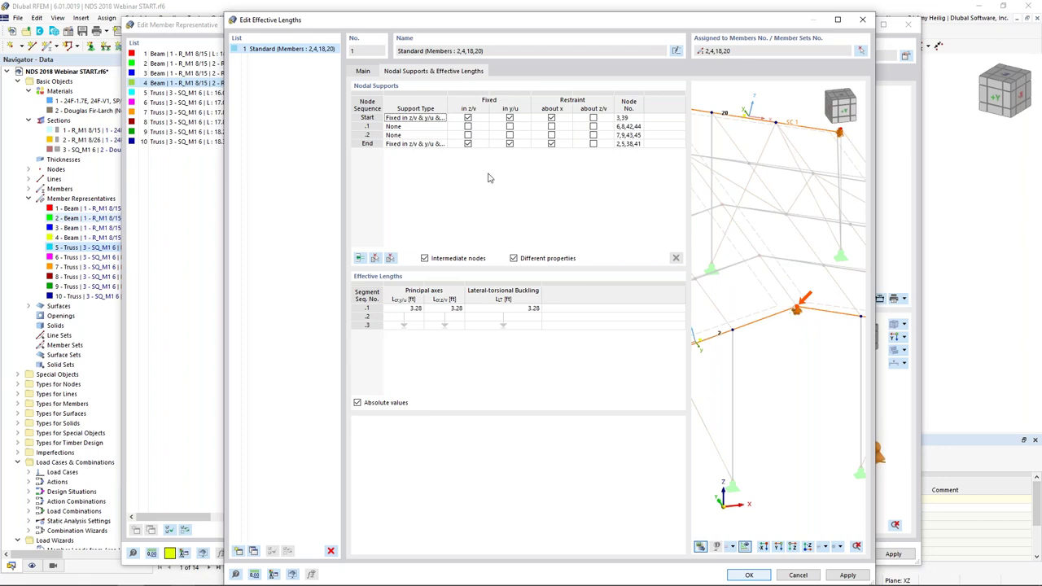
click(468, 118)
click(551, 119)
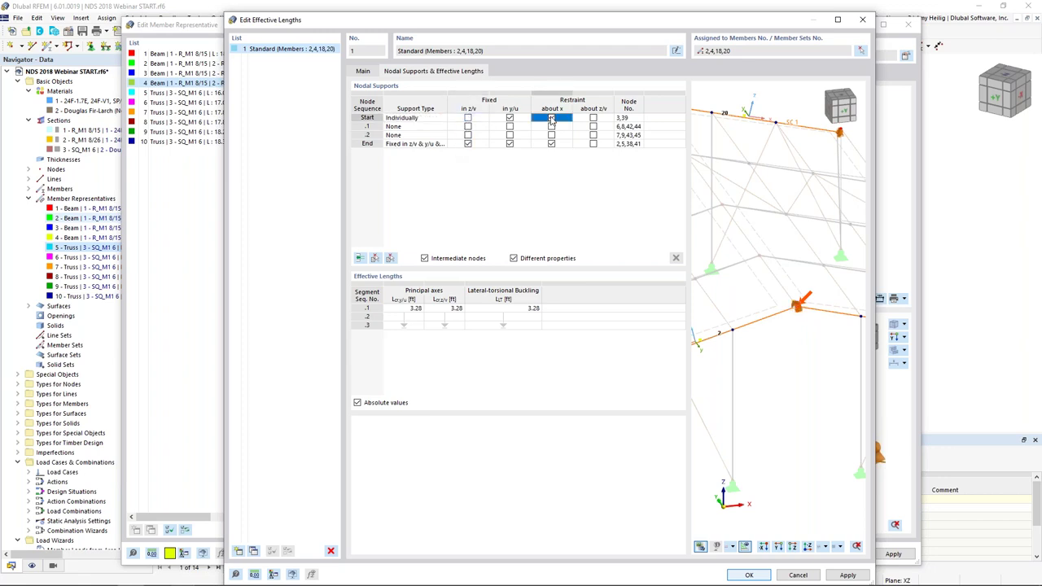
click(551, 119)
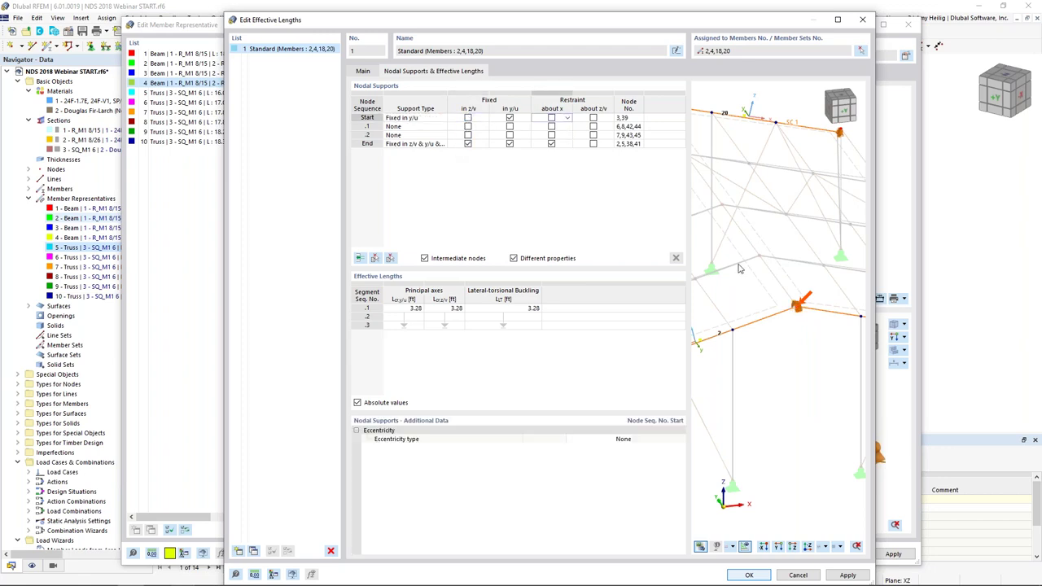
Step: Support intermediate node .1 as fixed in z/v and y/u with restraint about x
click(513, 127)
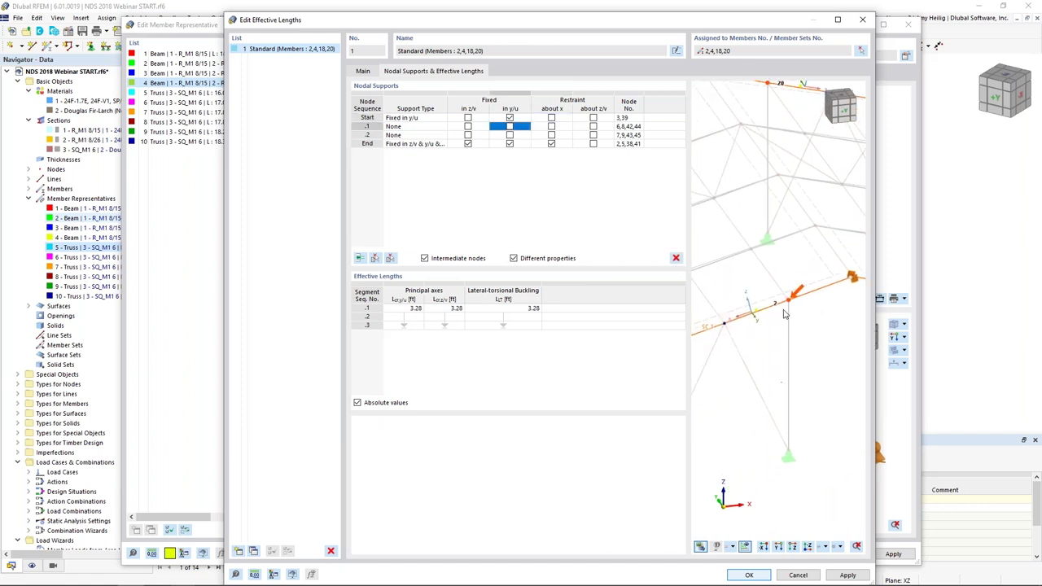
click(468, 126)
click(510, 128)
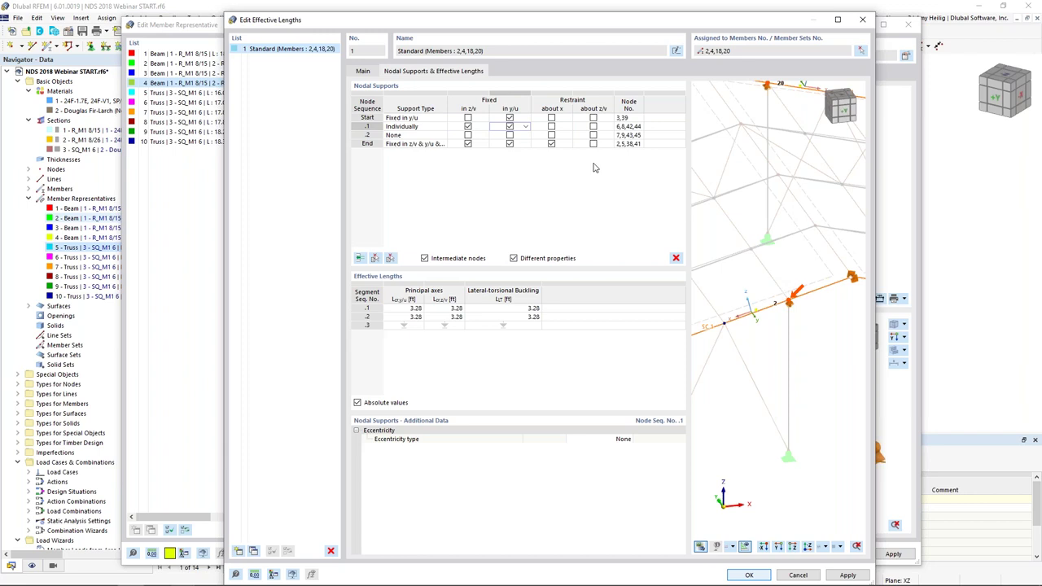
click(551, 127)
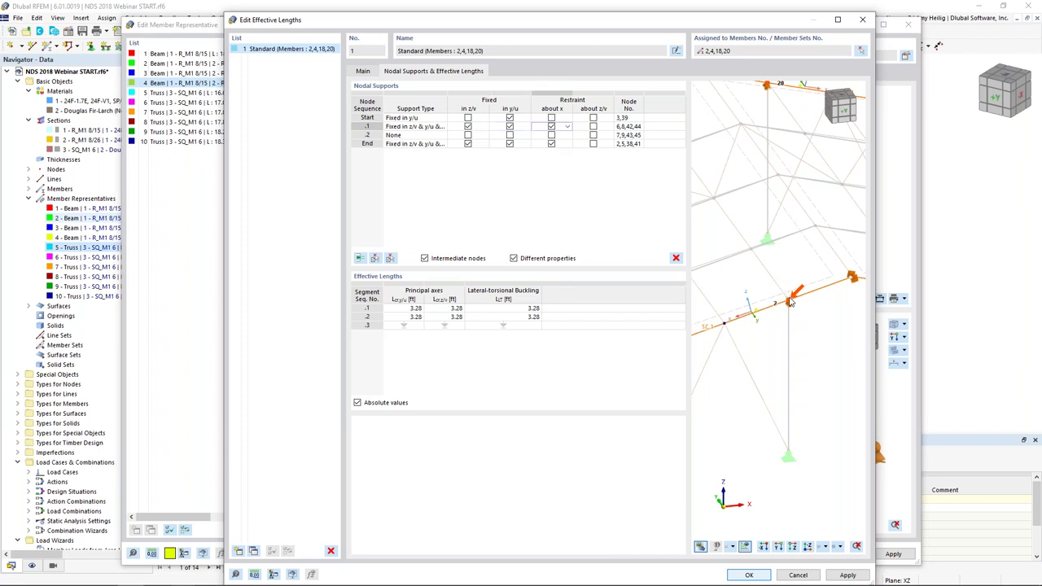
Step: Fix intermediate node .2 in y/u only, accept the effective lengths, and show the representative's preview as a line model
click(757, 333)
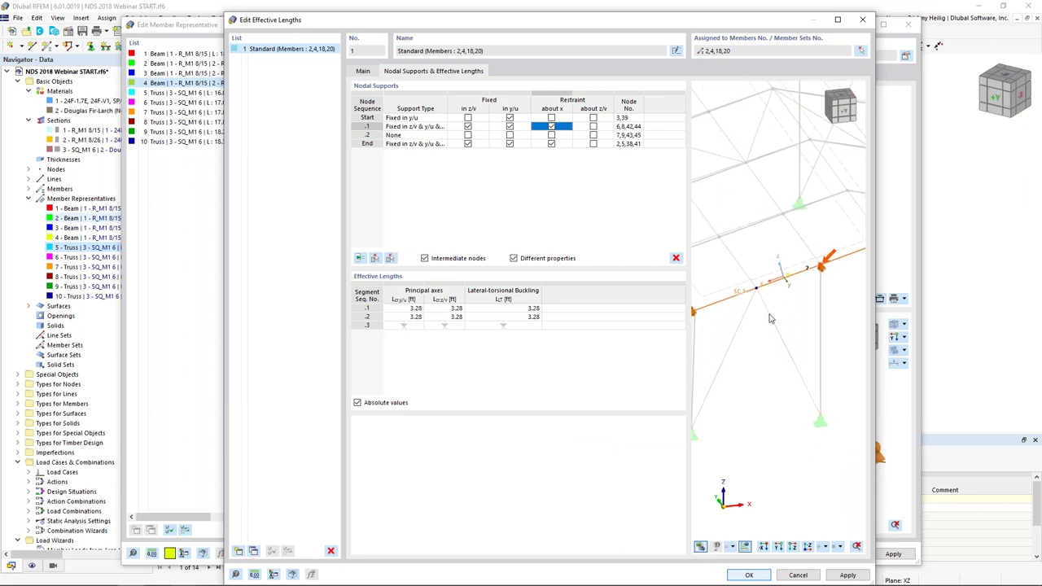
click(525, 135)
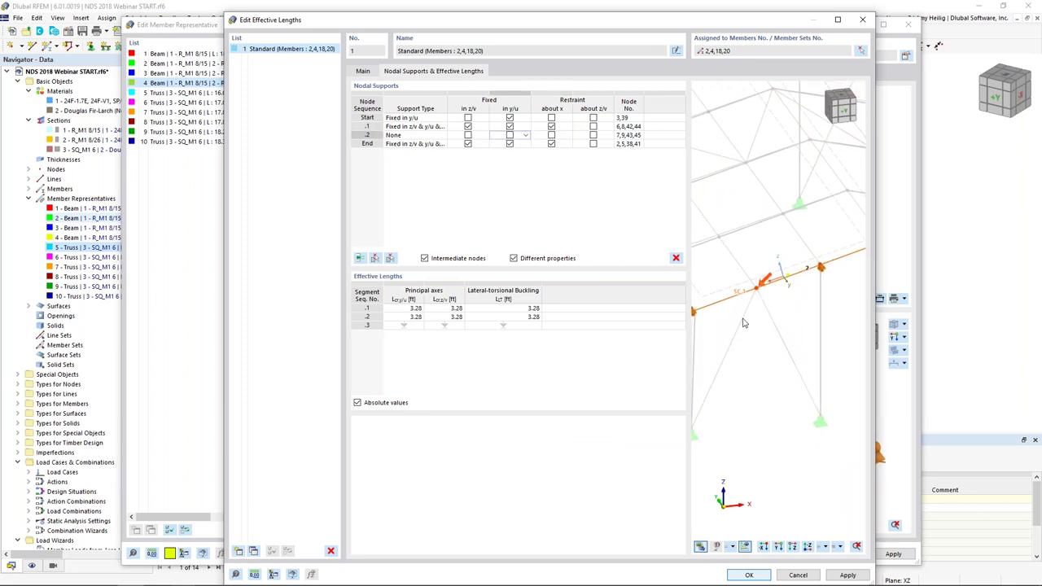
click(509, 136)
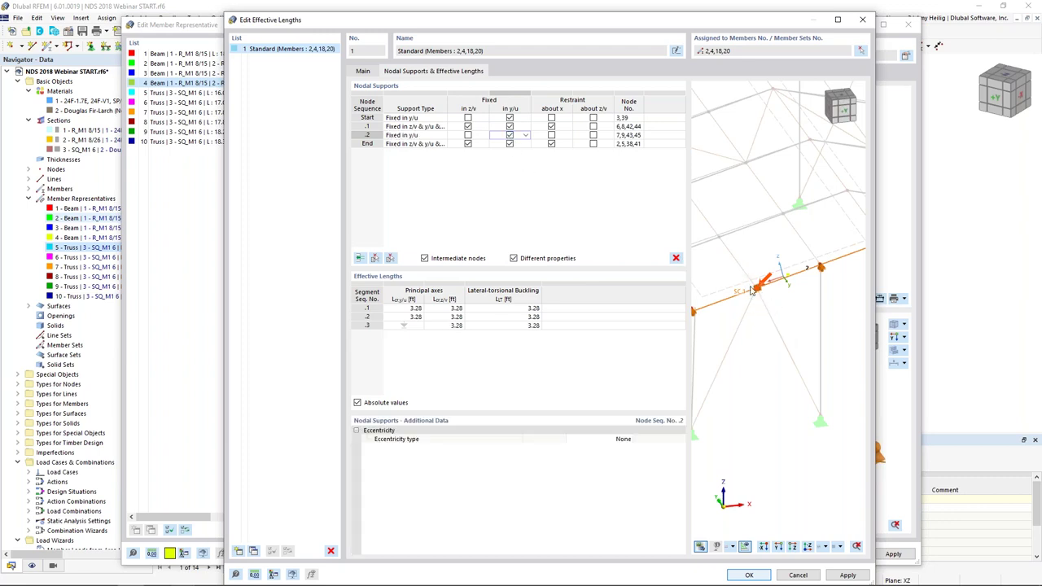
click(497, 144)
middle_drag(731, 373, 763, 351)
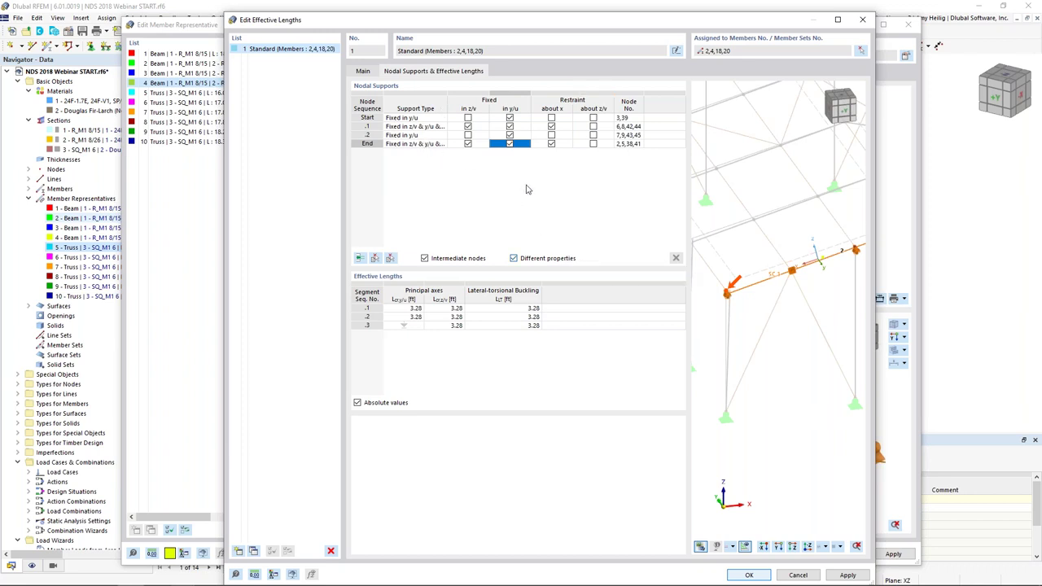
click(747, 576)
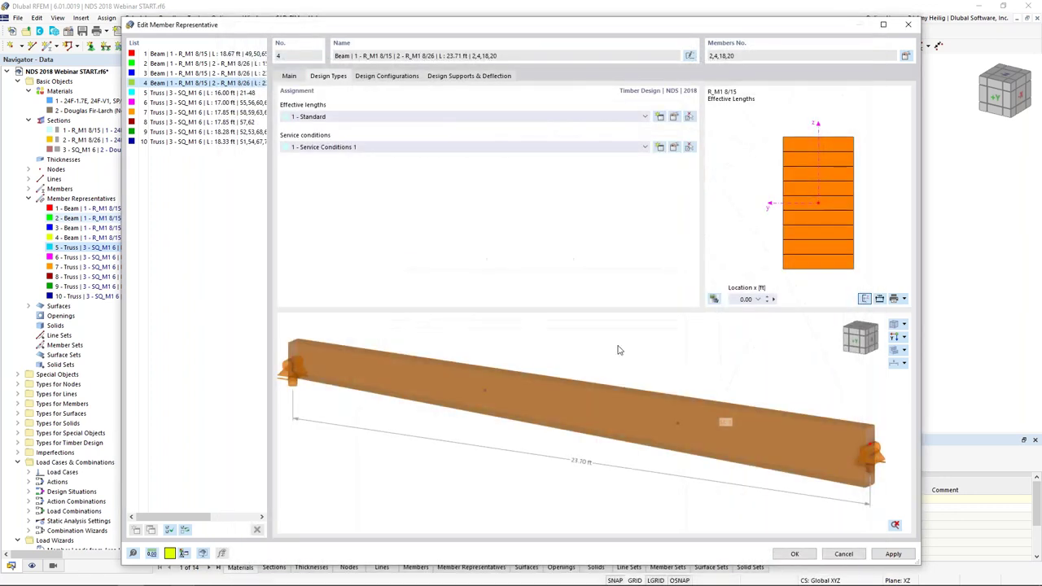
click(894, 349)
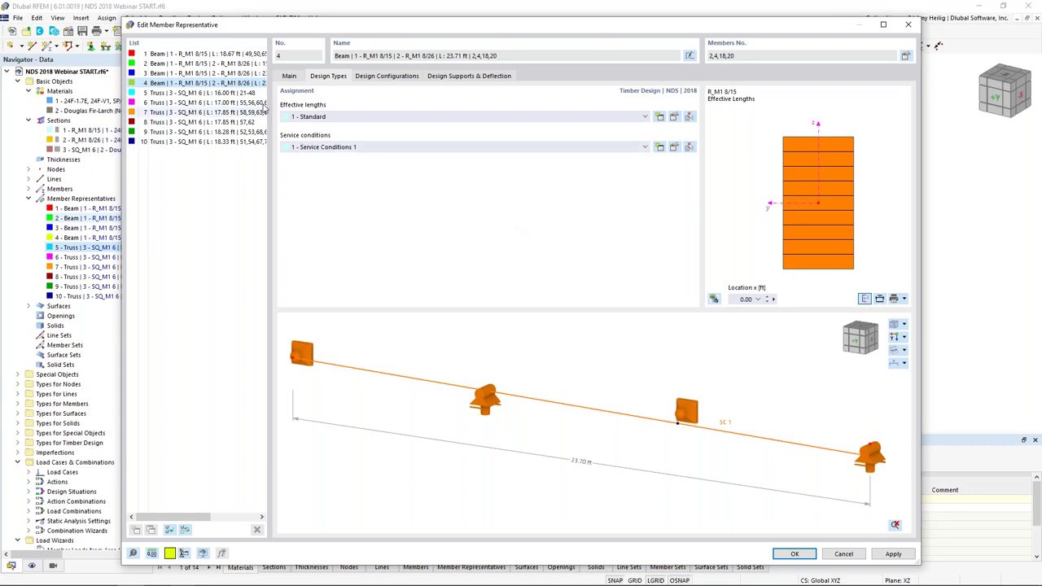
Step: Create a second Standard effective lengths definition for the interior rafter representative (members 6, 8, 10, 12, 14, 16)
click(248, 74)
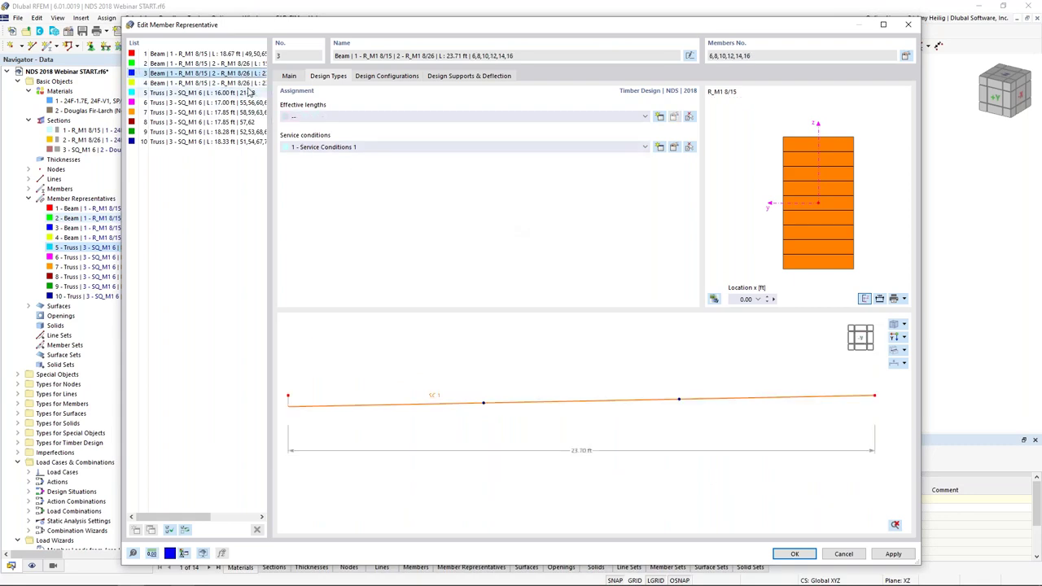
drag(459, 26, 535, 266)
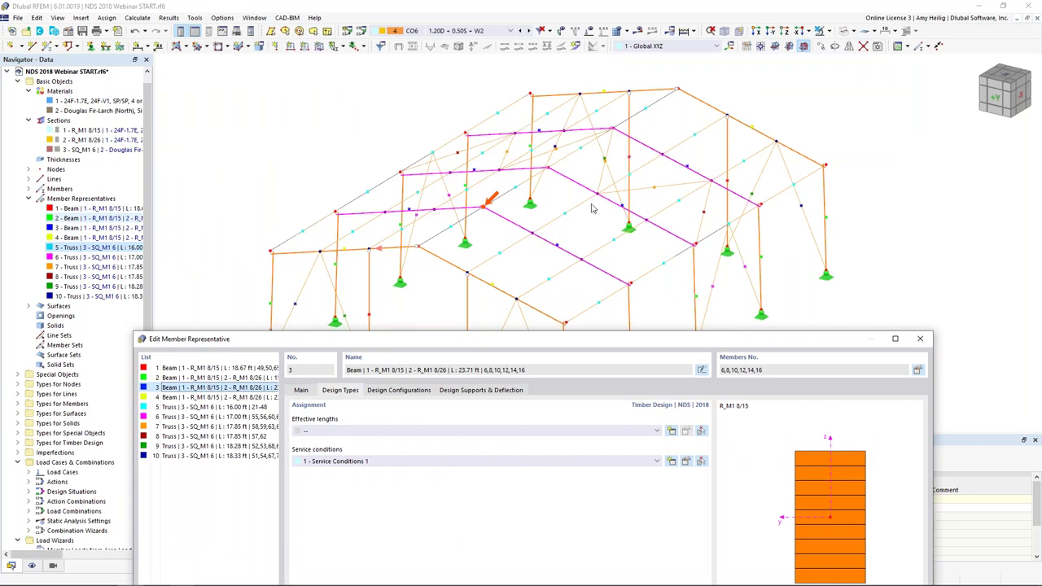
drag(509, 341, 542, 59)
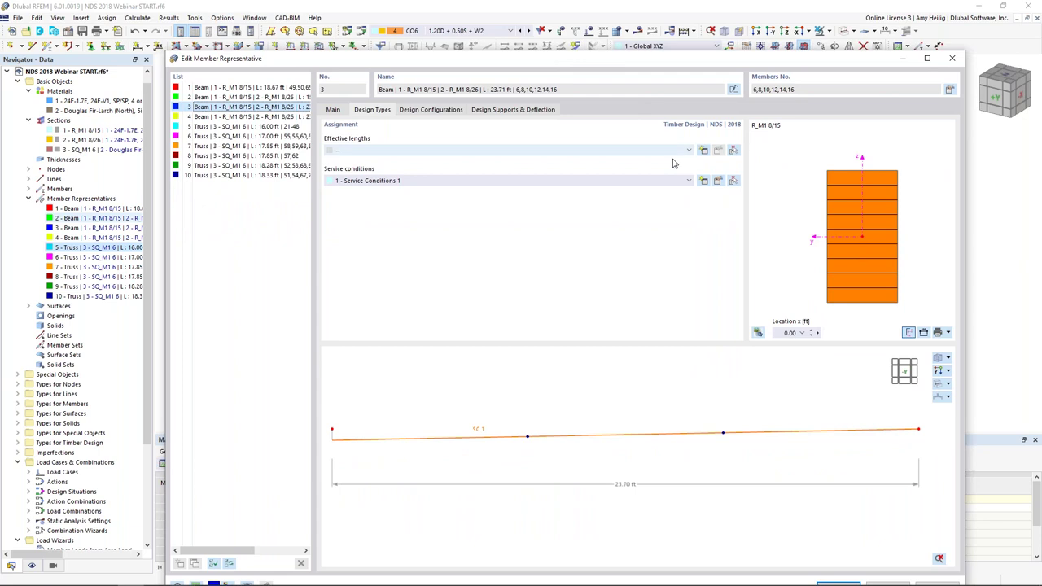
click(704, 151)
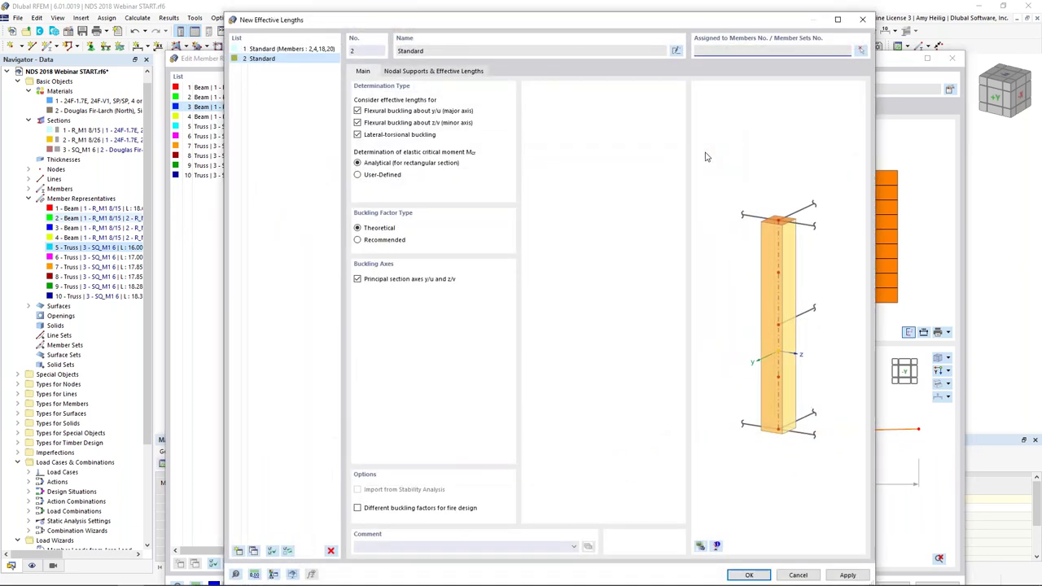
click(749, 575)
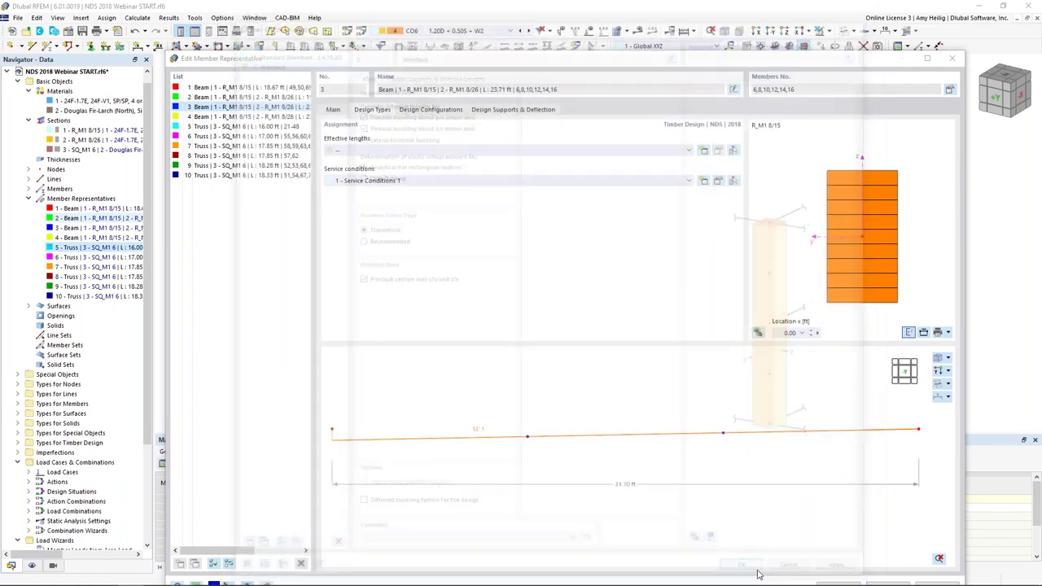
Step: Include the intermediate nodes in the nodal supports of effective lengths definition 2, with the structural model shown for reference
click(718, 151)
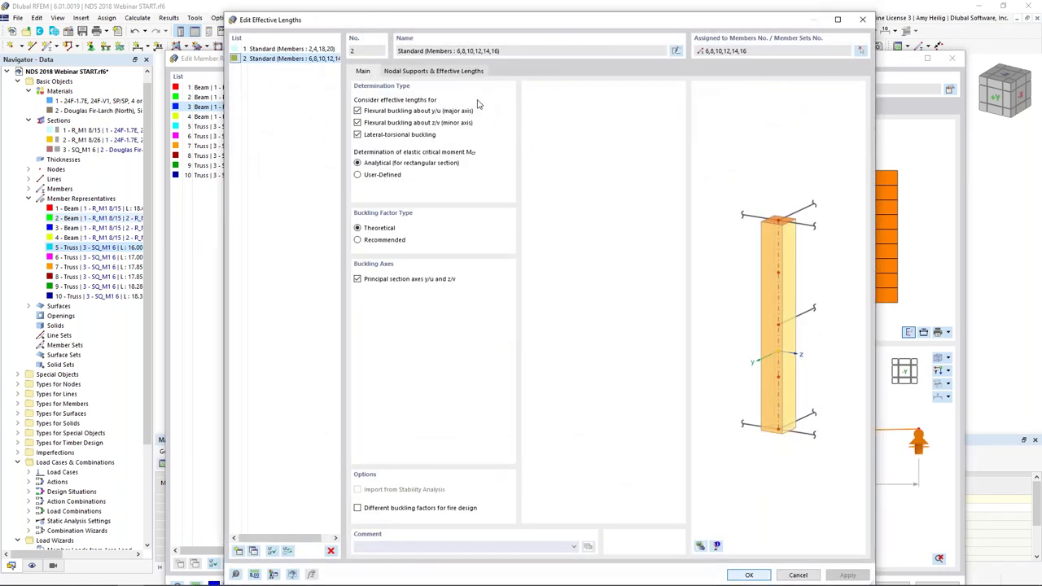
click(463, 72)
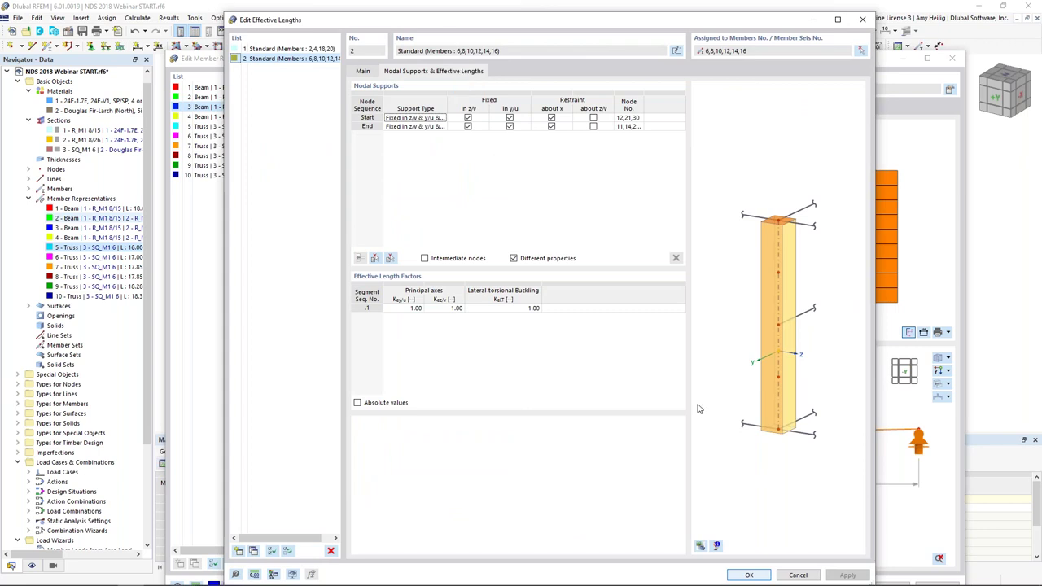
ctrl+middle_drag(745, 364, 784, 354)
scroll(784, 354, up, 4)
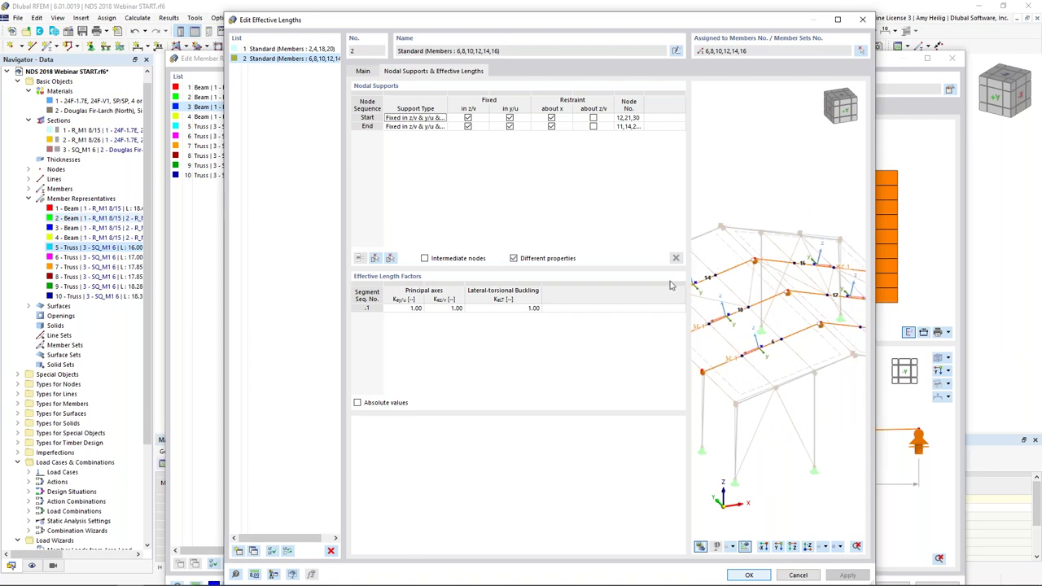
click(424, 259)
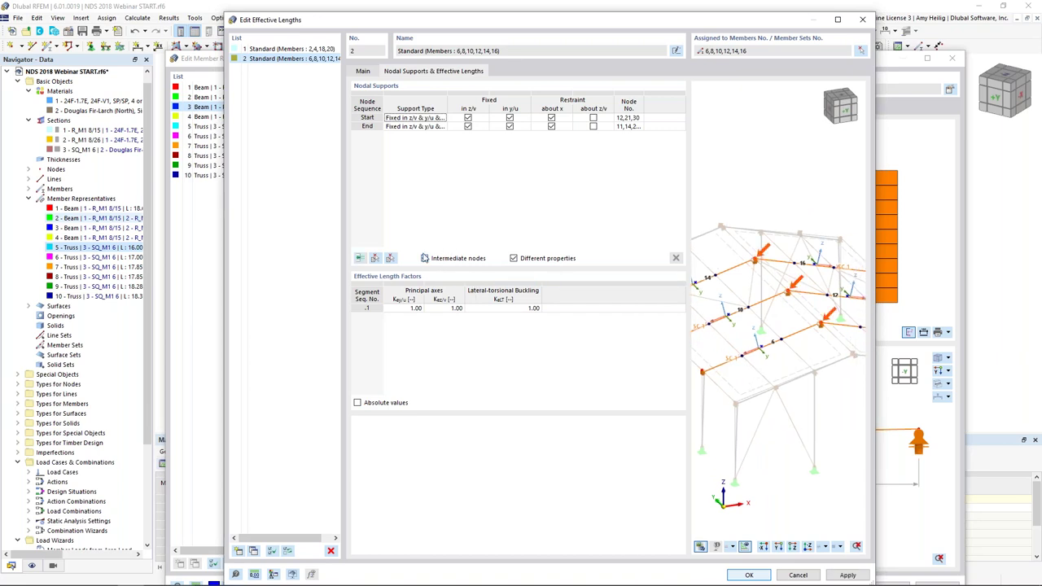
click(374, 259)
click(444, 216)
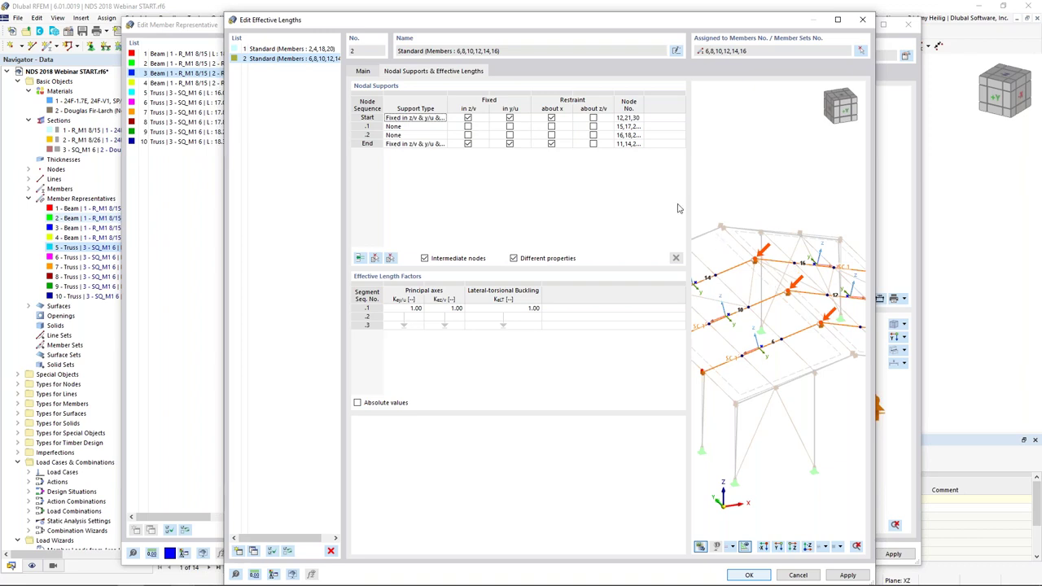
Step: Set the supports of the start node and intermediate nodes .1 and .2 to fixed in y/u only
click(468, 118)
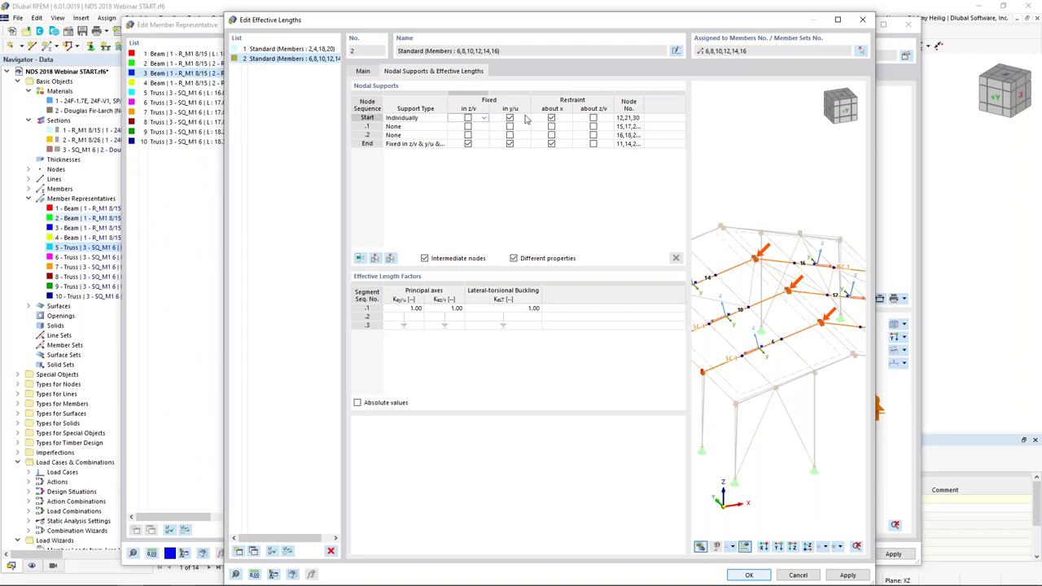
click(551, 119)
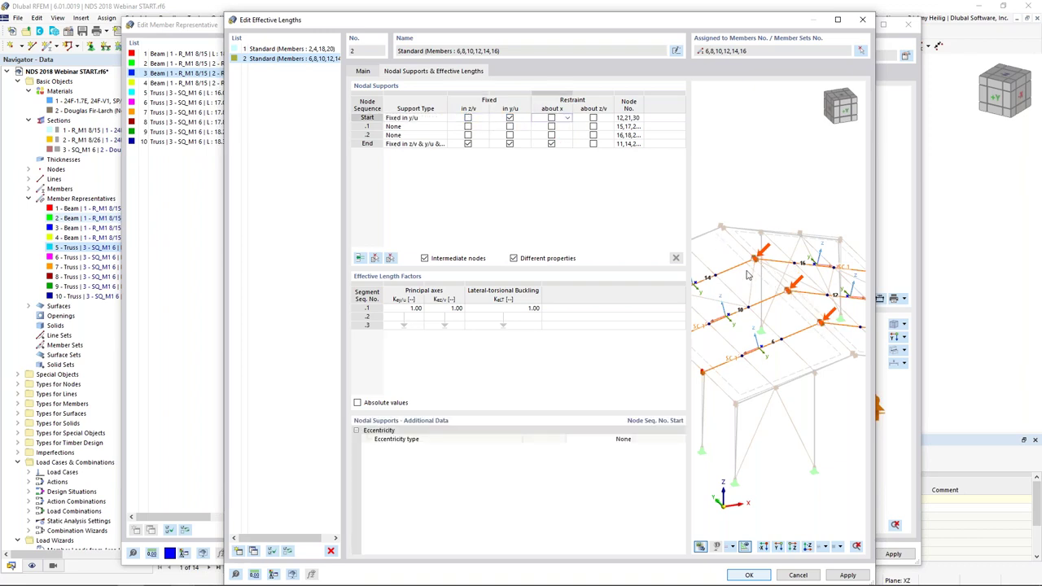
click(512, 127)
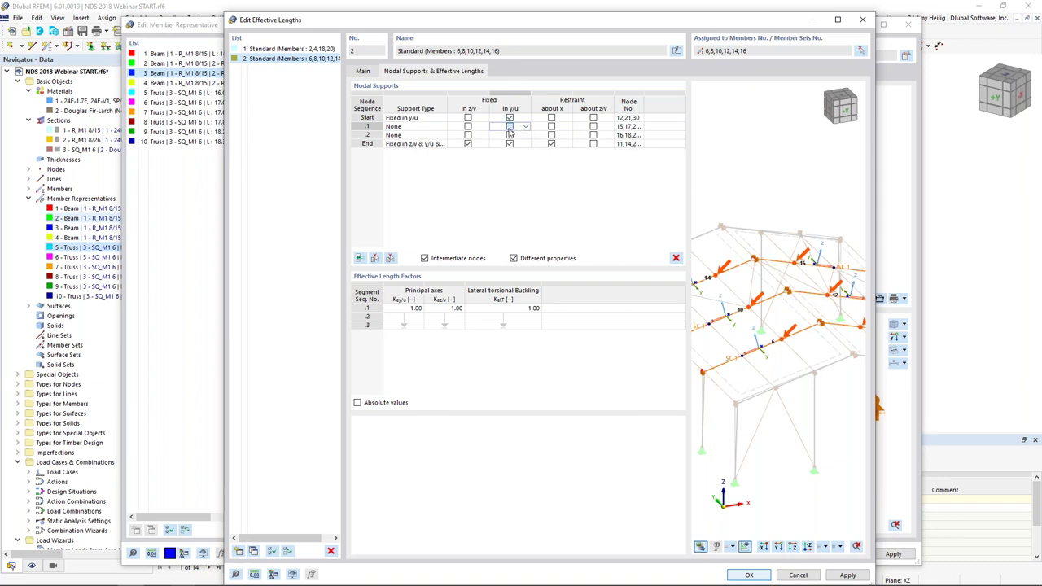
click(509, 128)
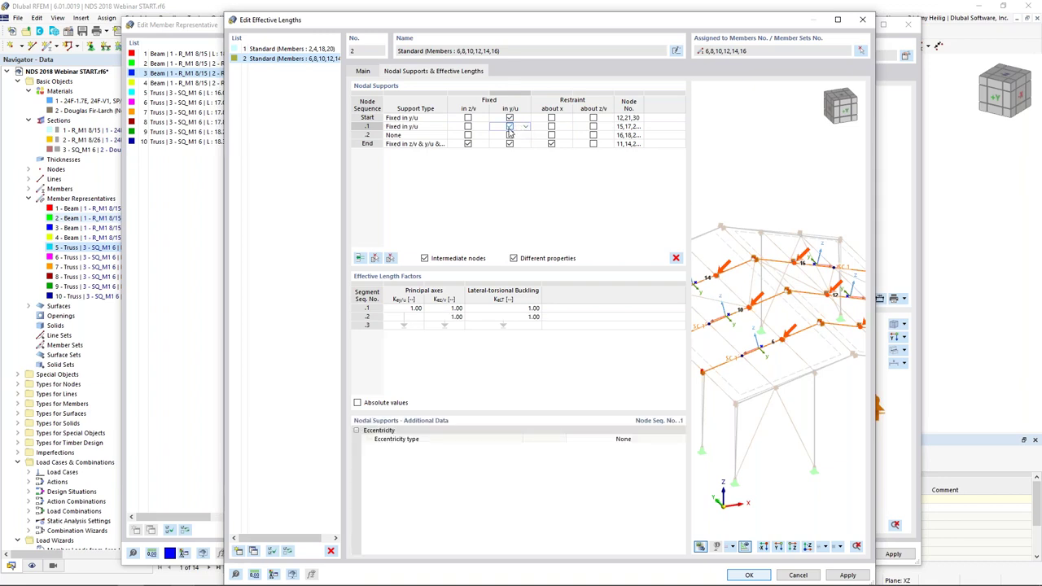
click(510, 135)
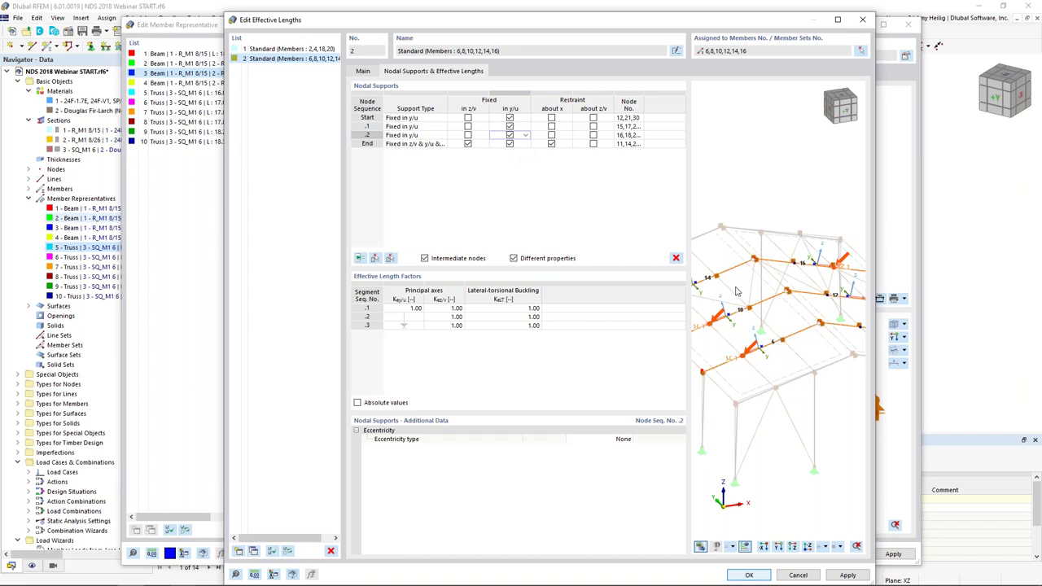
Step: Display the effective lengths as absolute values, accept the definition, and show the representative's preview as a line model
click(495, 144)
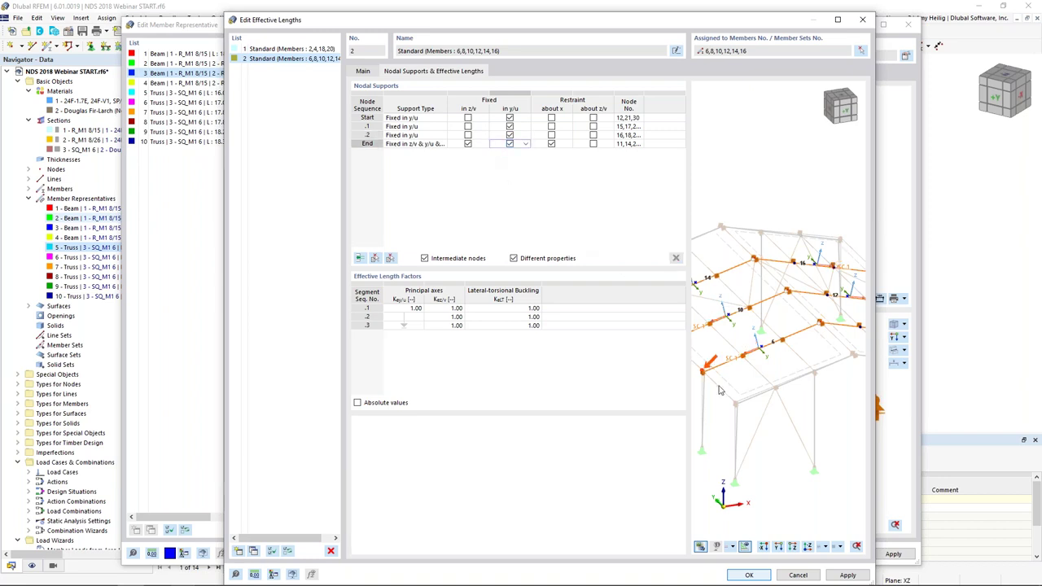
middle_drag(720, 386, 751, 367)
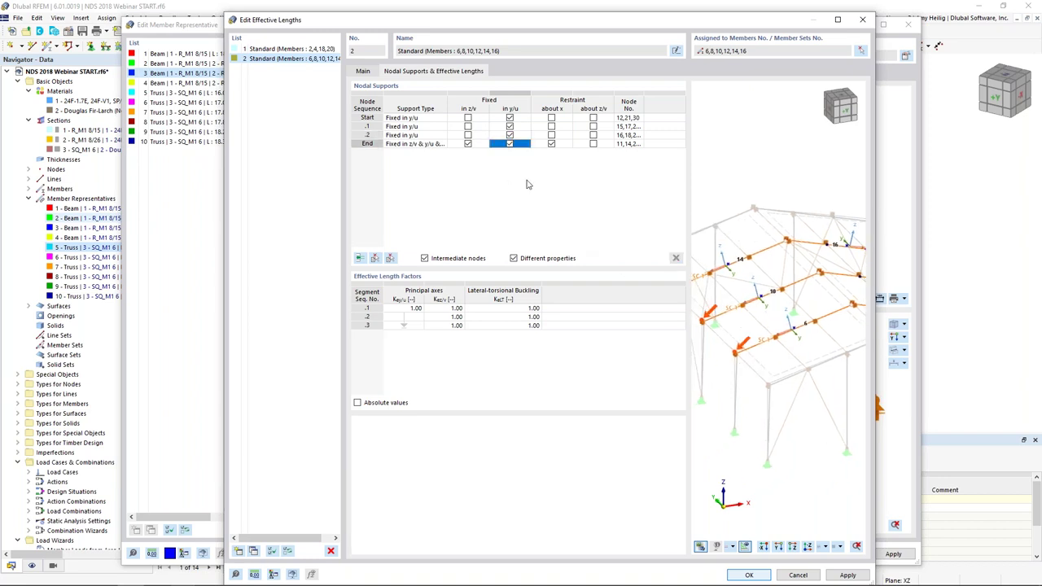
scroll(740, 369, up, 3)
middle_drag(740, 369, 780, 310)
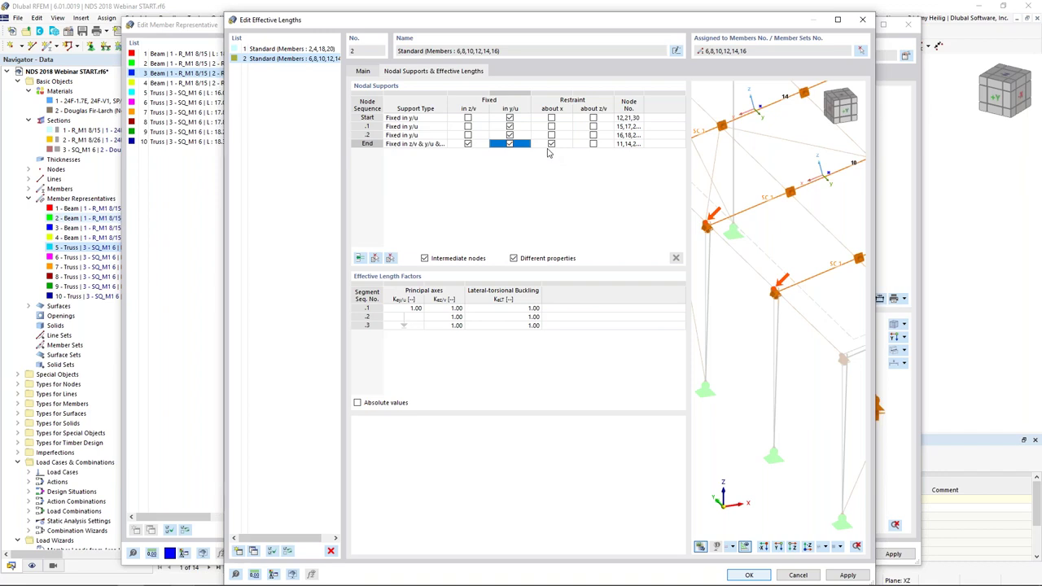
click(358, 404)
click(749, 575)
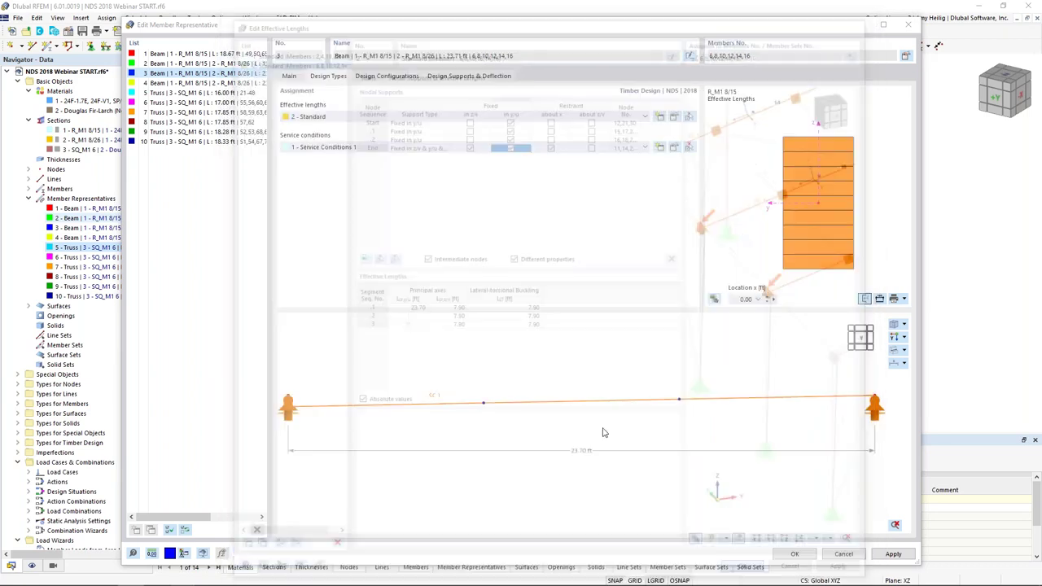
click(894, 325)
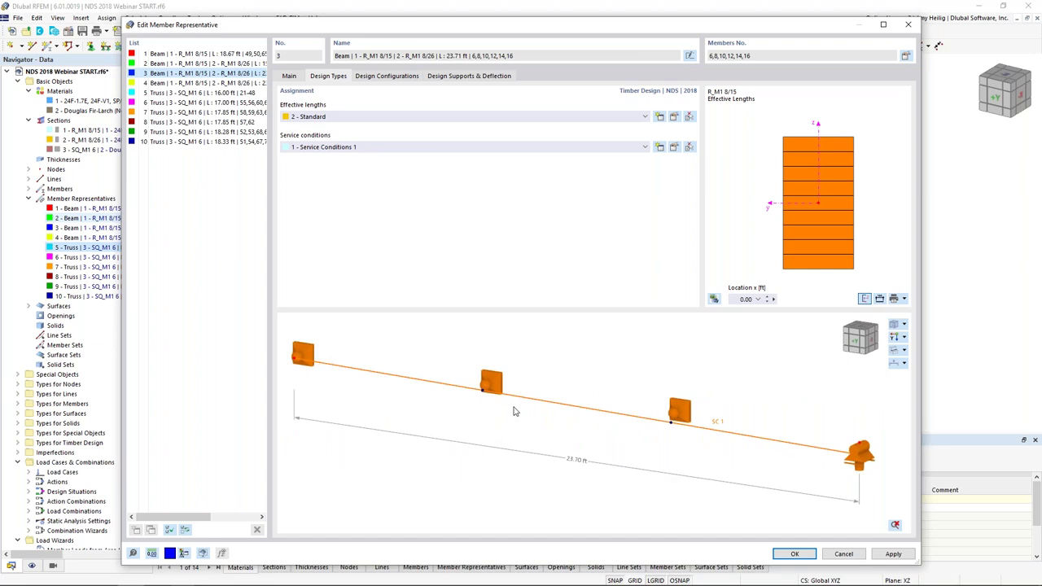
Step: Select member representatives 1, 2 and 5 to 10 together for joint editing, and look at the structural model behind the dialog
click(221, 54)
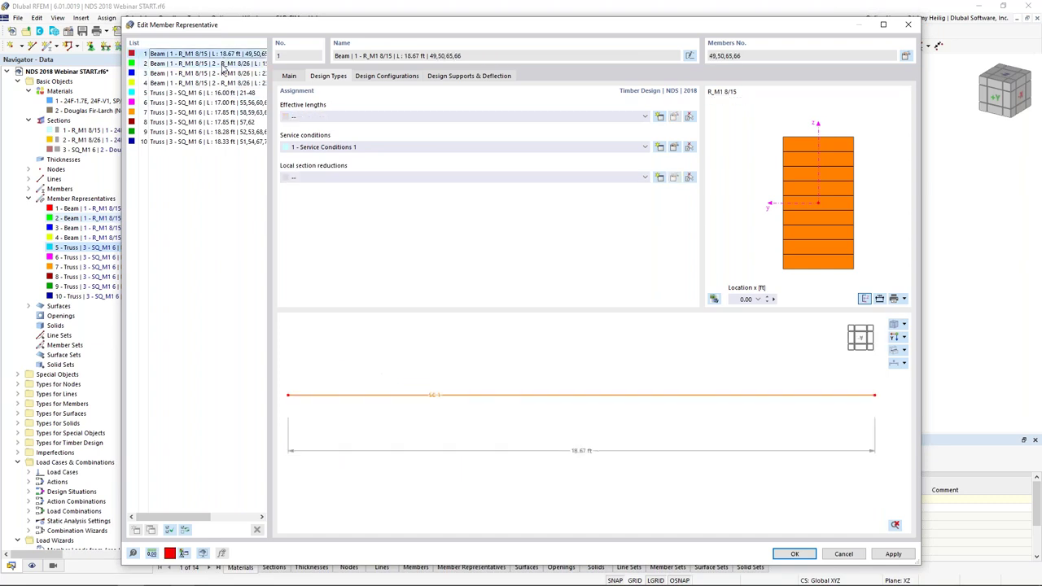
ctrl+click(220, 63)
ctrl+drag(210, 99, 208, 144)
drag(477, 27, 451, 332)
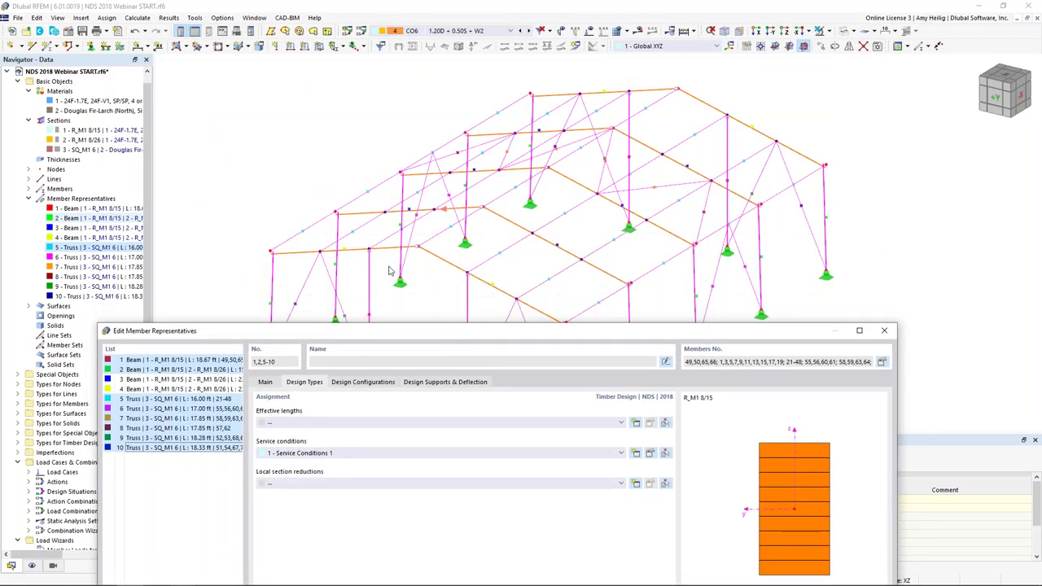
drag(386, 326, 421, 52)
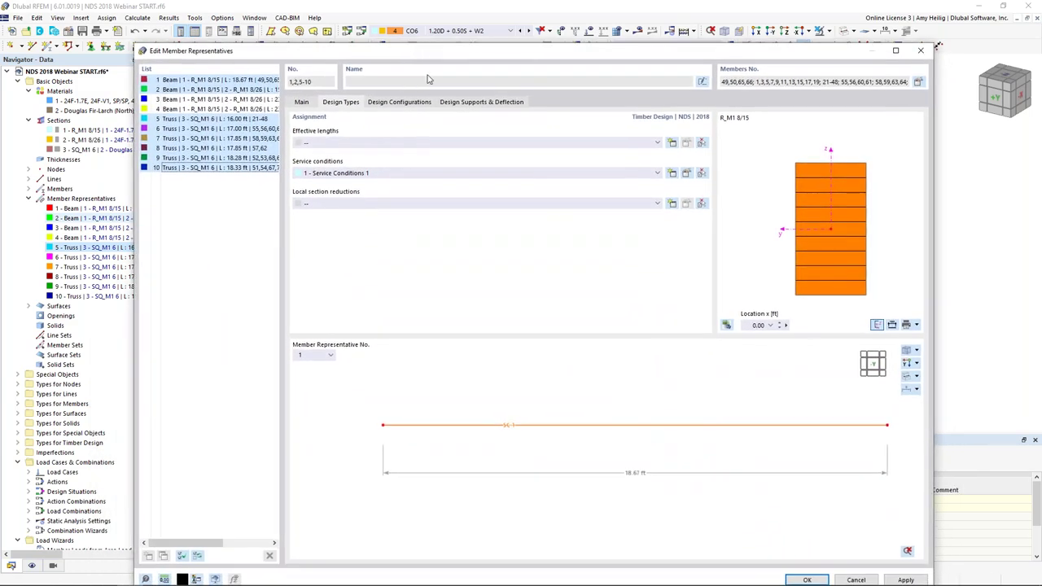
Step: Create a third Standard effective lengths definition with the default end supports for the selected representatives, and view it as a line model
click(672, 144)
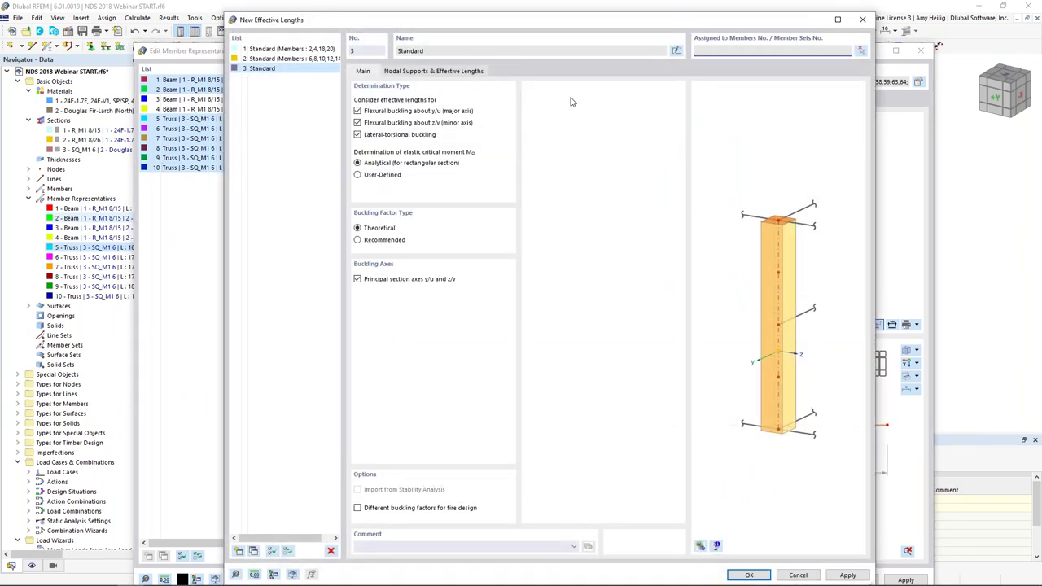
click(477, 71)
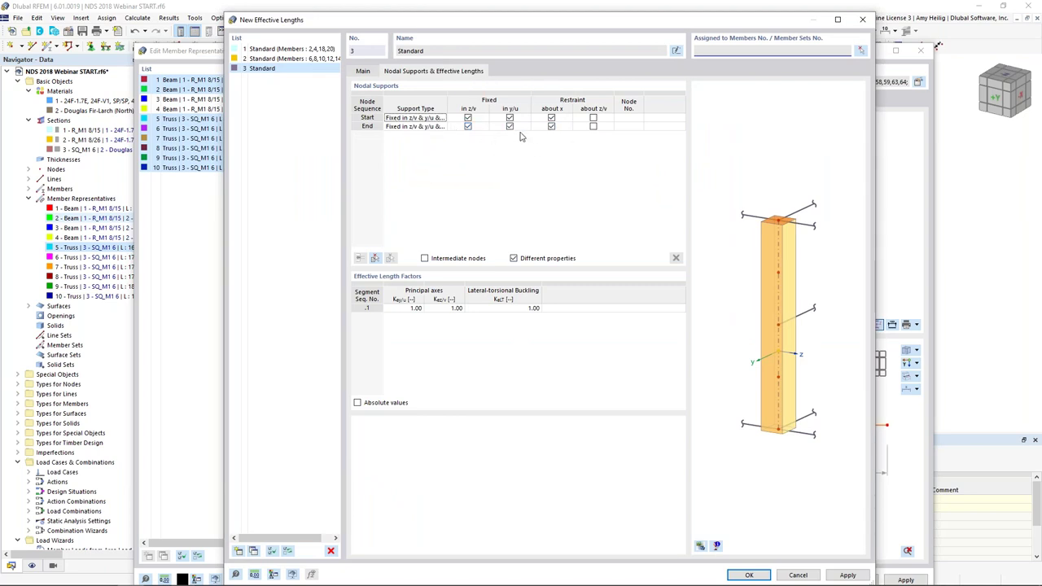
click(743, 577)
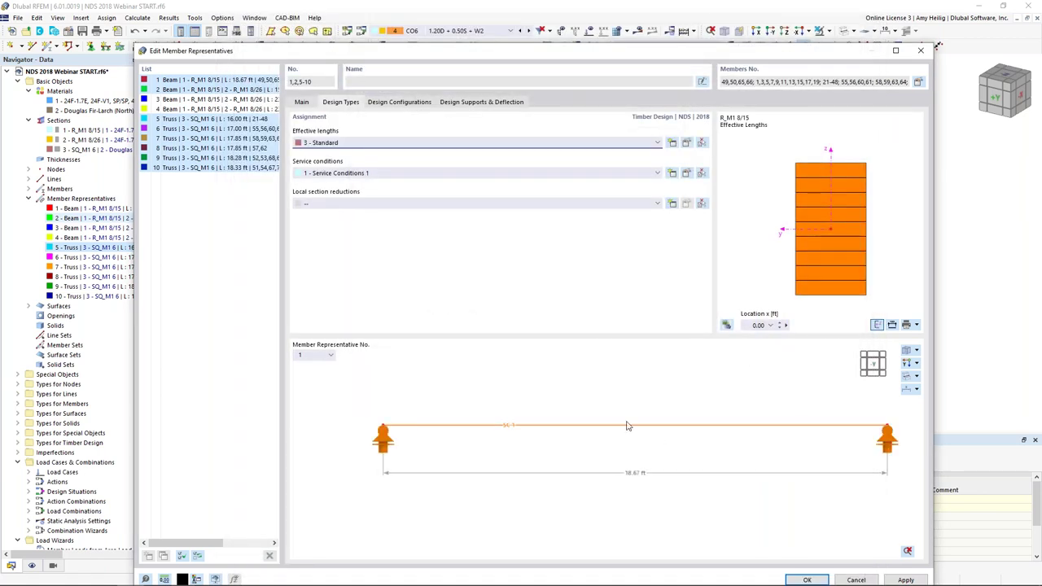
click(908, 351)
middle_drag(547, 443, 667, 443)
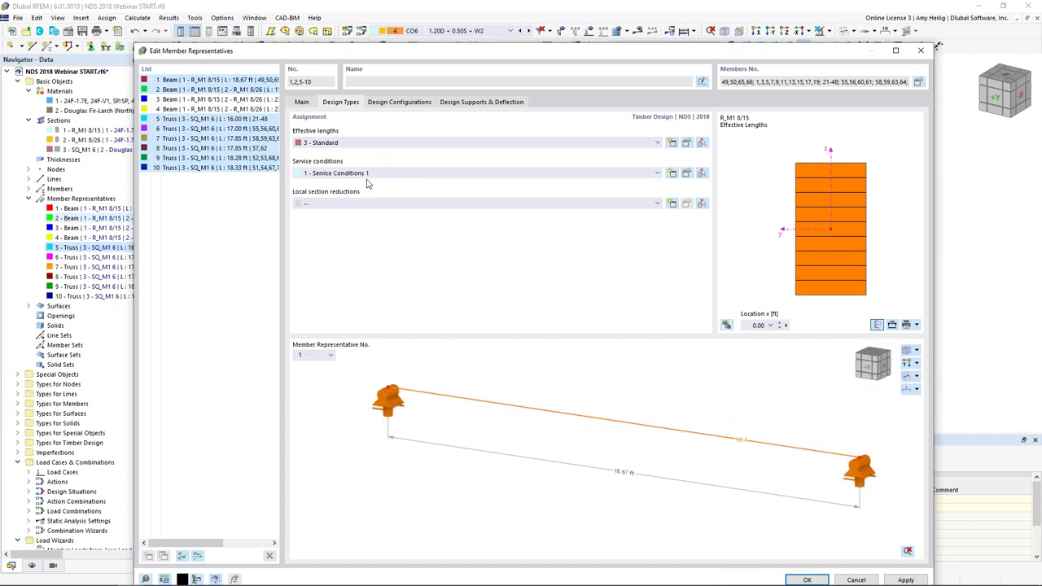
Step: Review the in-service moisture and temperature options of Service Conditions 1
click(686, 174)
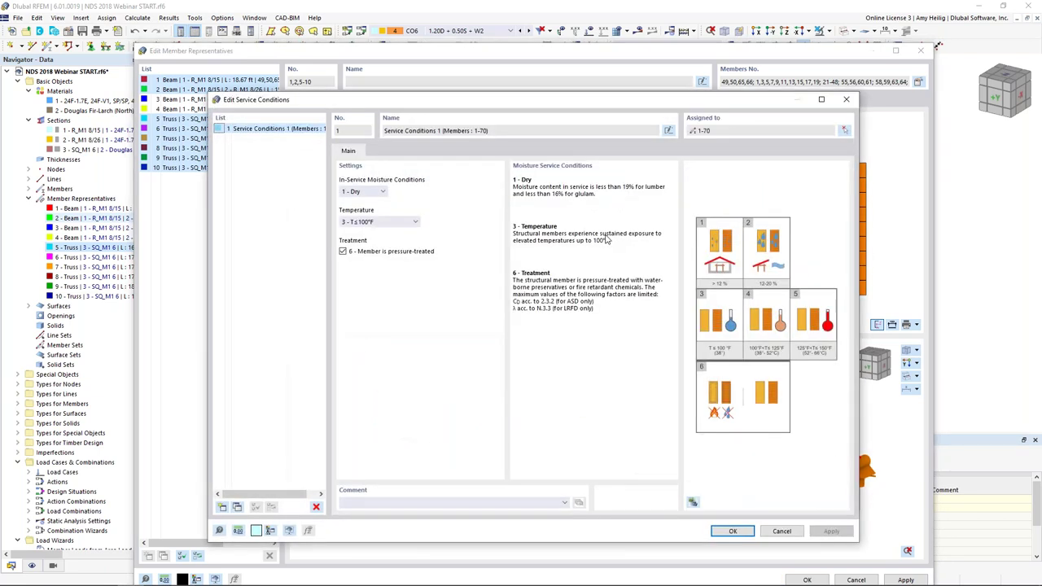
click(386, 195)
click(386, 196)
click(386, 223)
click(386, 225)
click(733, 532)
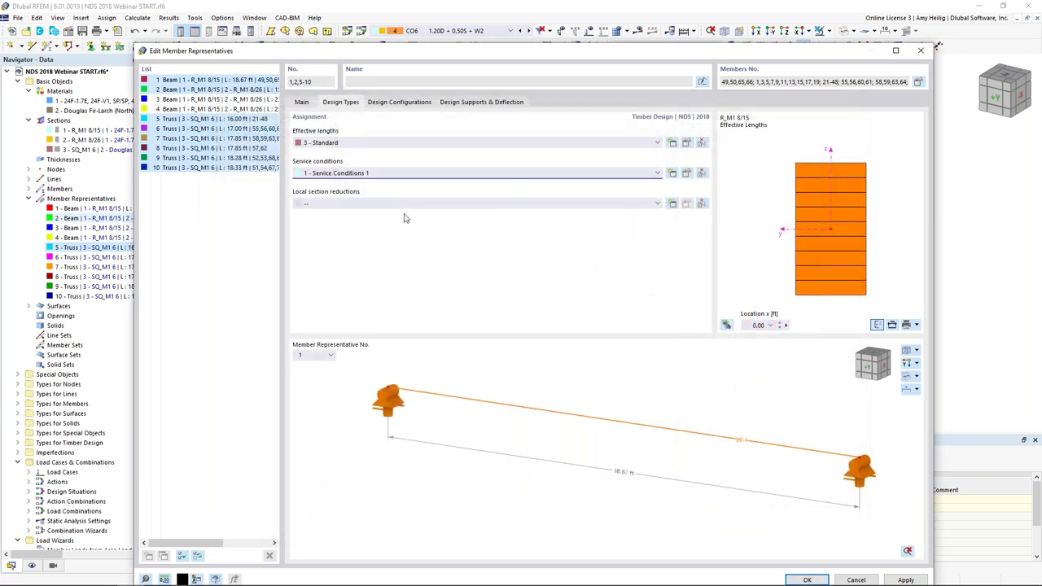
Step: Try a Start Notch as a new local section reduction for the selected representatives, and discard it
click(672, 204)
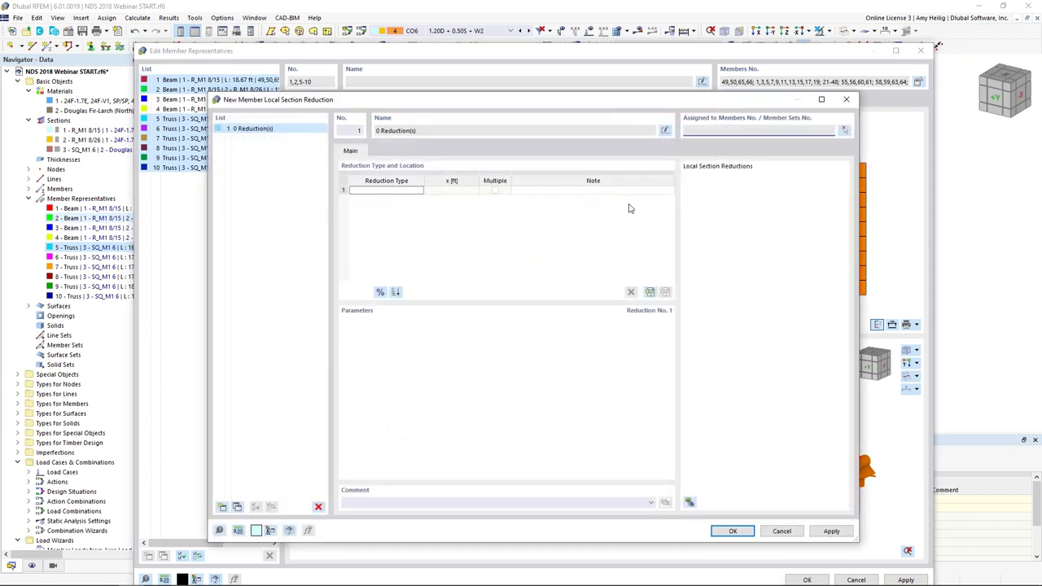
click(413, 192)
click(419, 191)
click(415, 200)
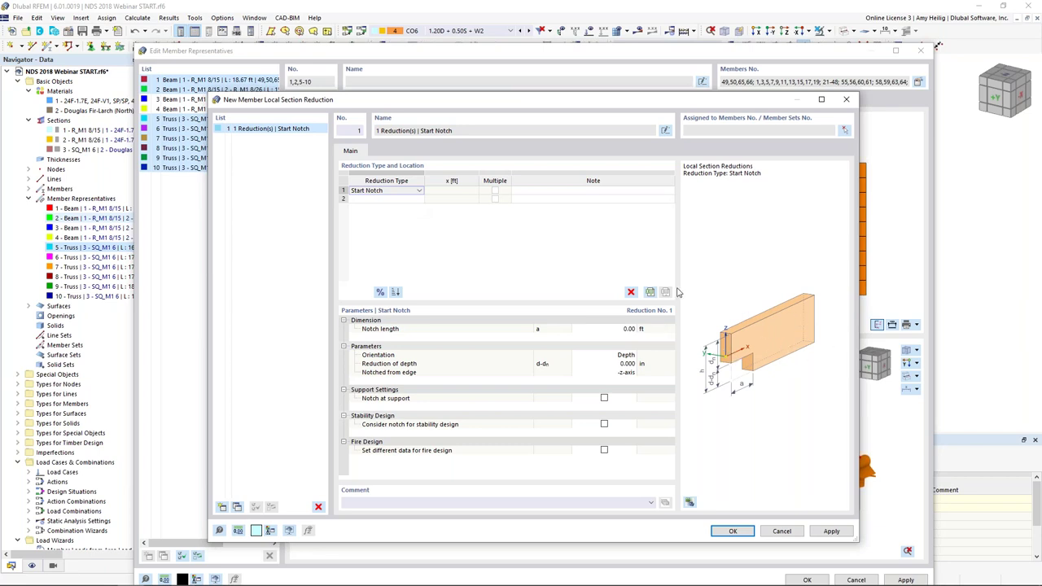
click(781, 531)
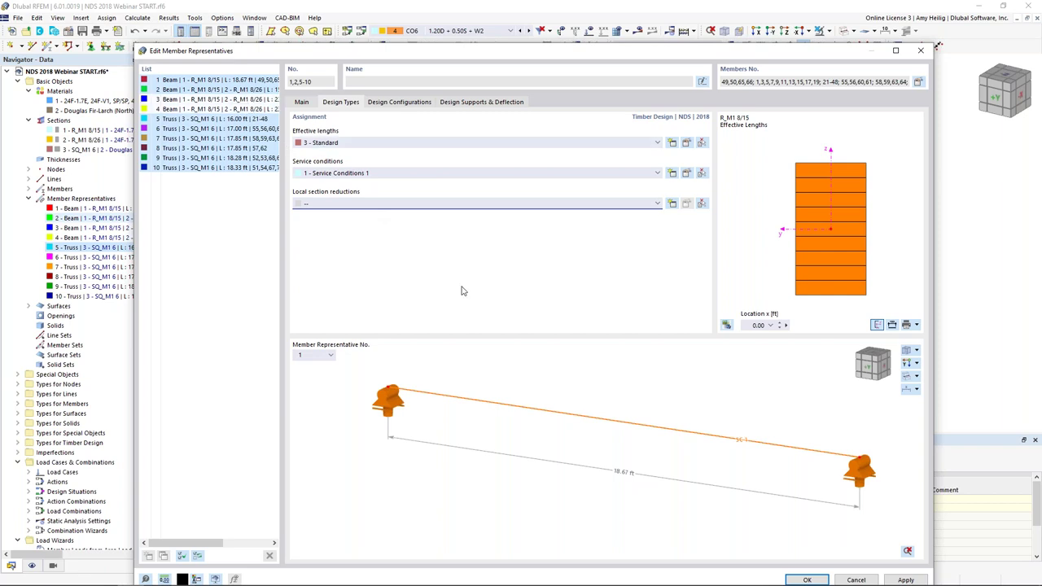
Step: Set the torsion limit value for special cases to 0.3 in the Default strength configuration
click(415, 102)
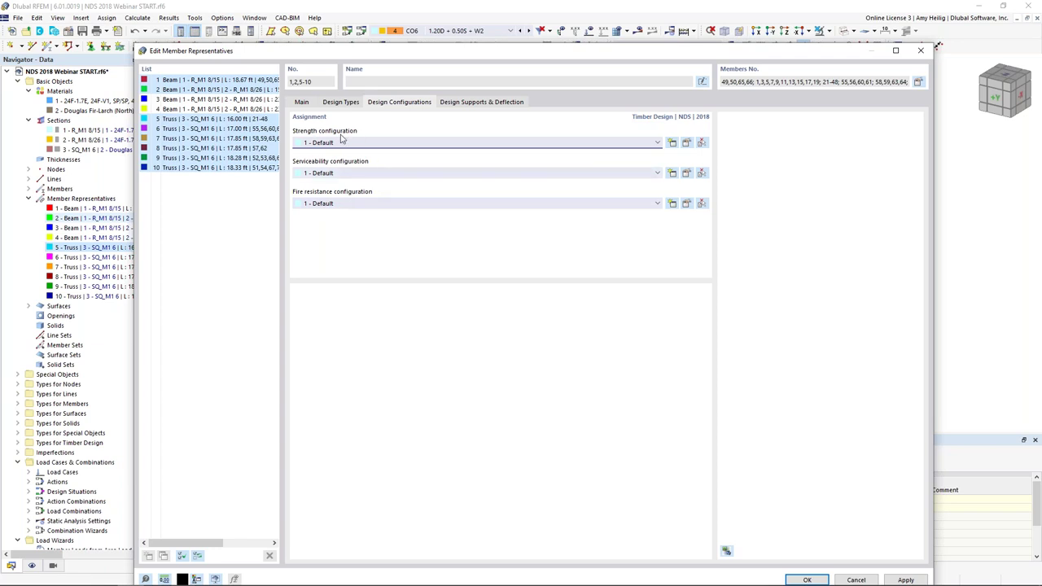
click(687, 144)
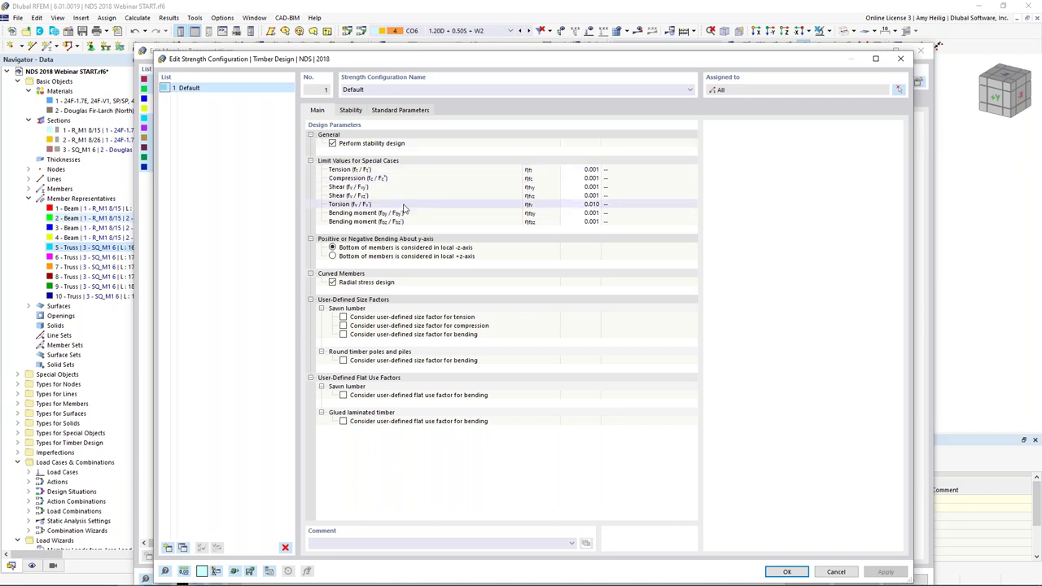
click(591, 204)
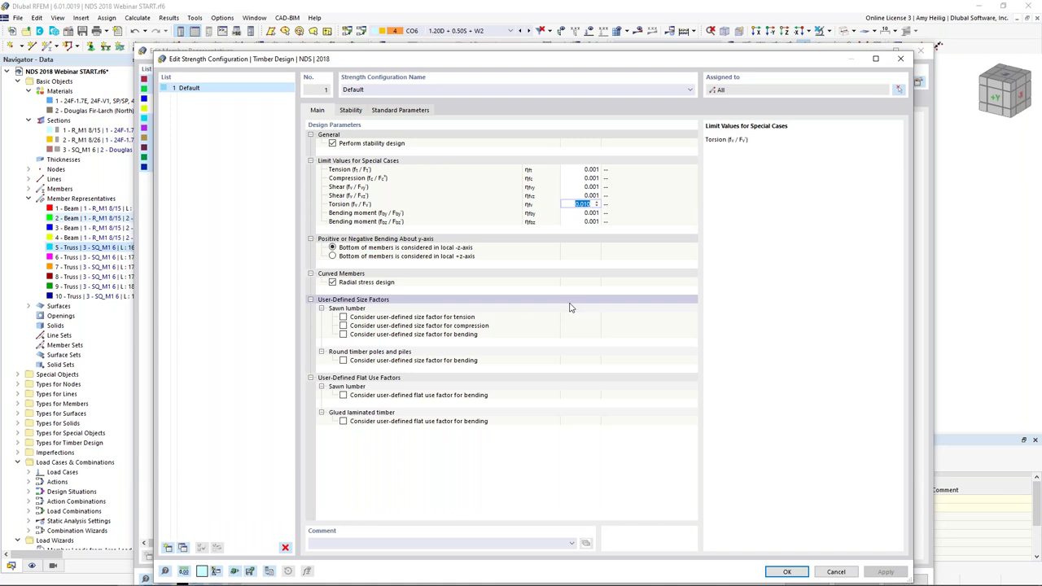
text(0.3)
click(586, 212)
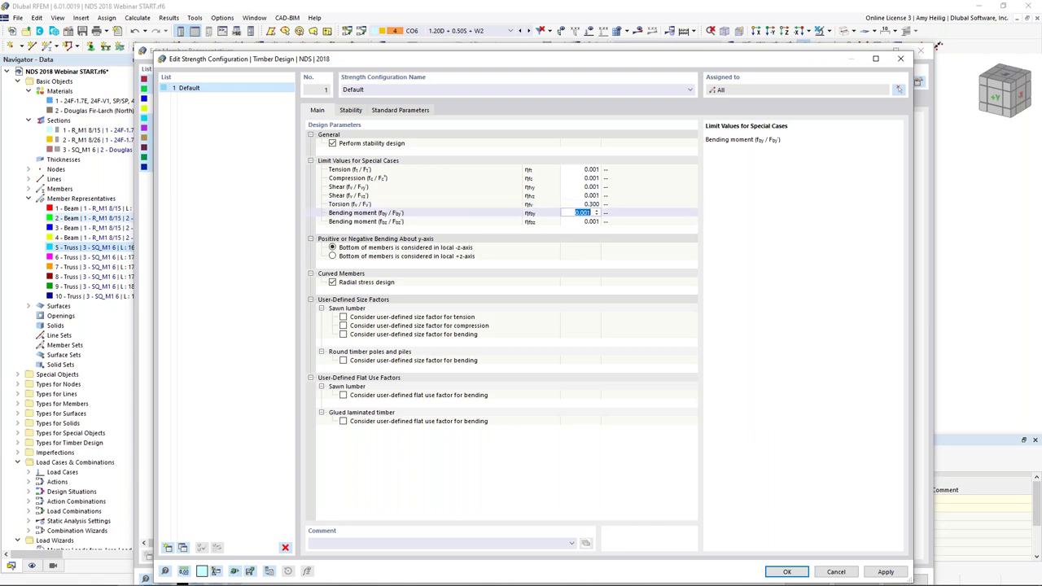
click(442, 204)
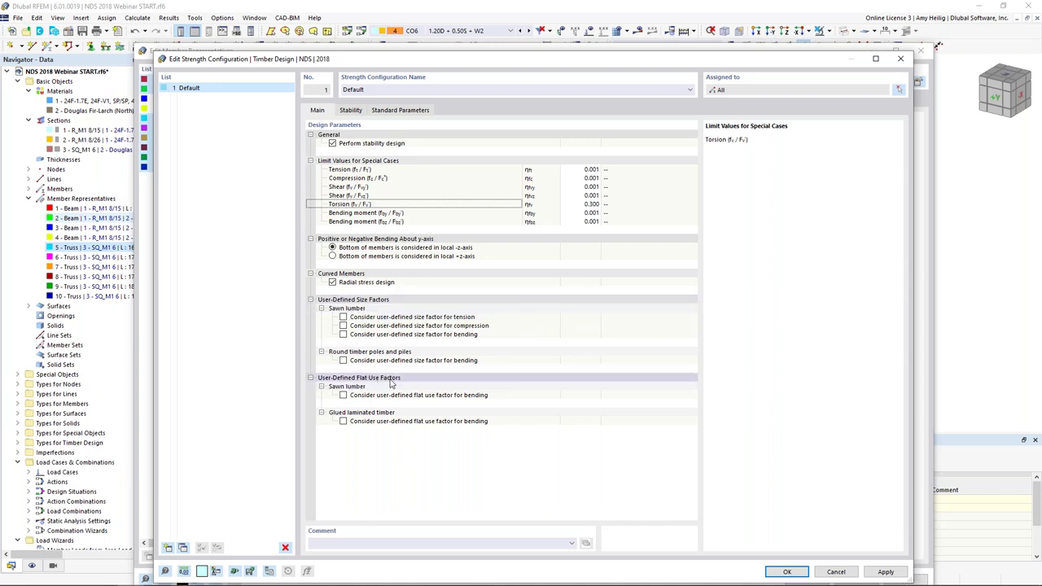
Step: Base the representative section dimension for tapered compression members on Eq. 3.7-2 in the stability parameters
click(351, 110)
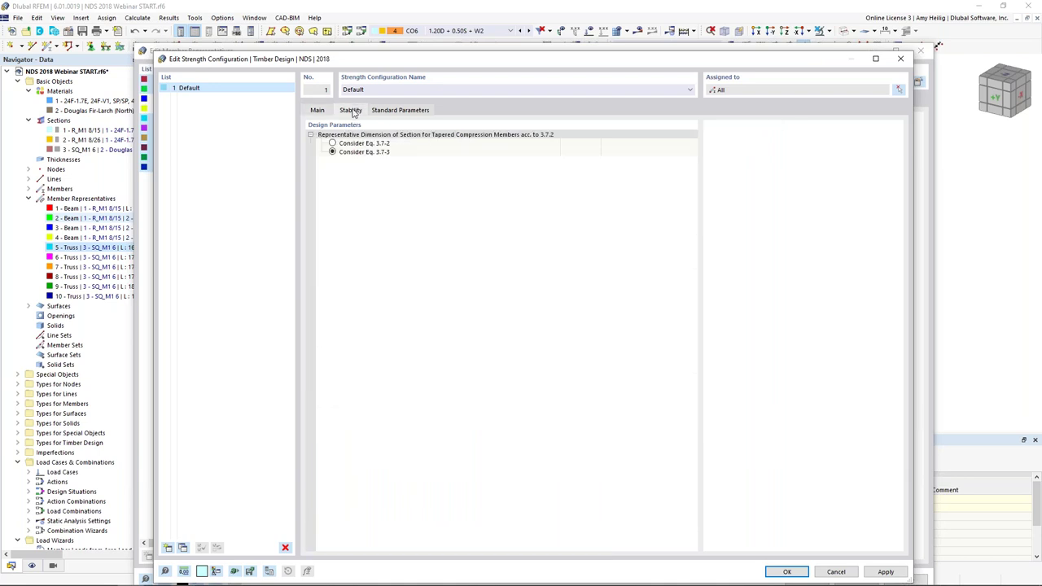
click(333, 143)
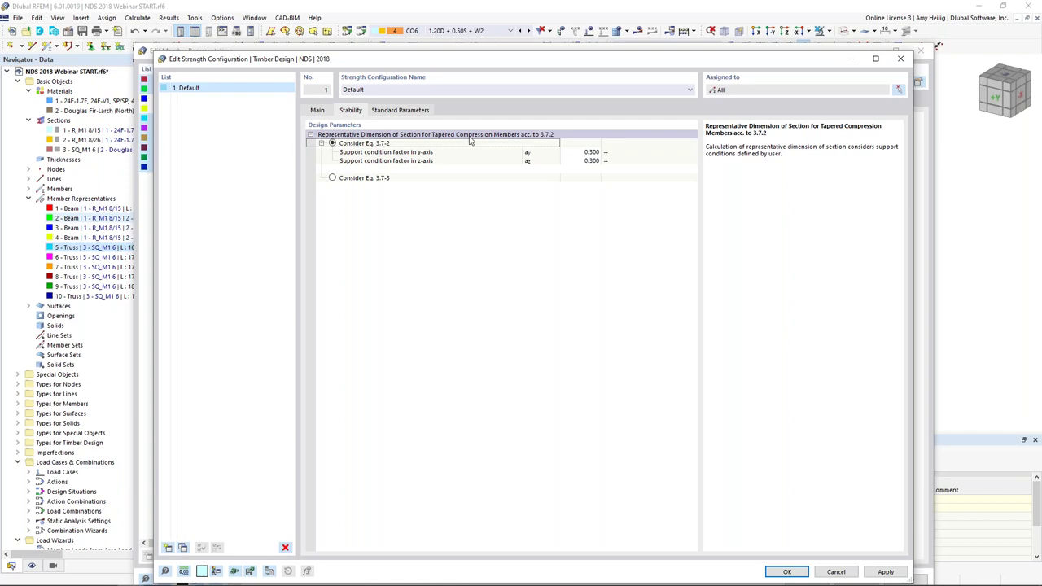
Step: Switch to the PowerPoint slide show and advance to the slide on the tapered column representative dimension
key(super+Tab)
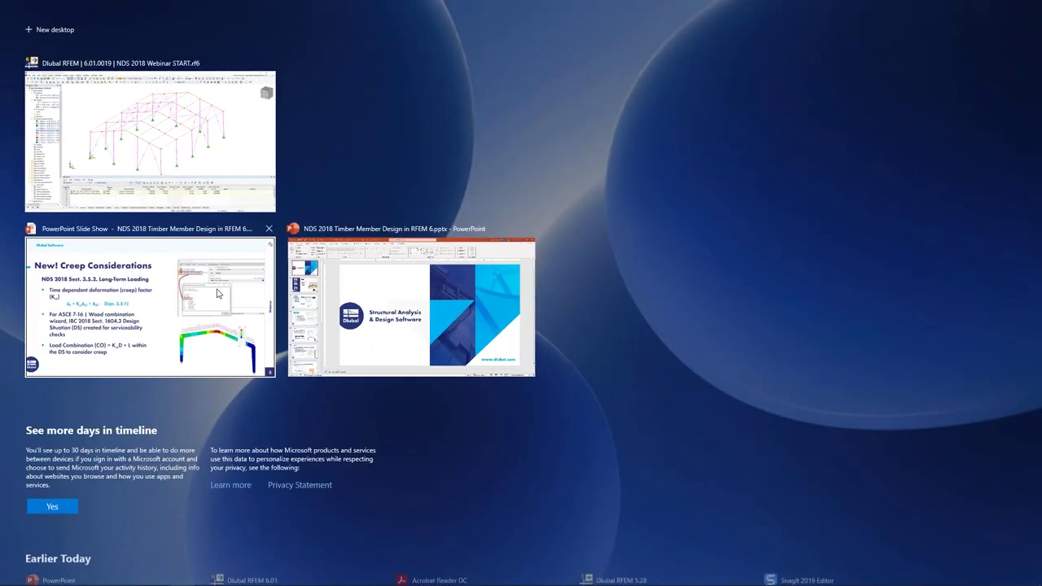
click(149, 302)
key(Right)
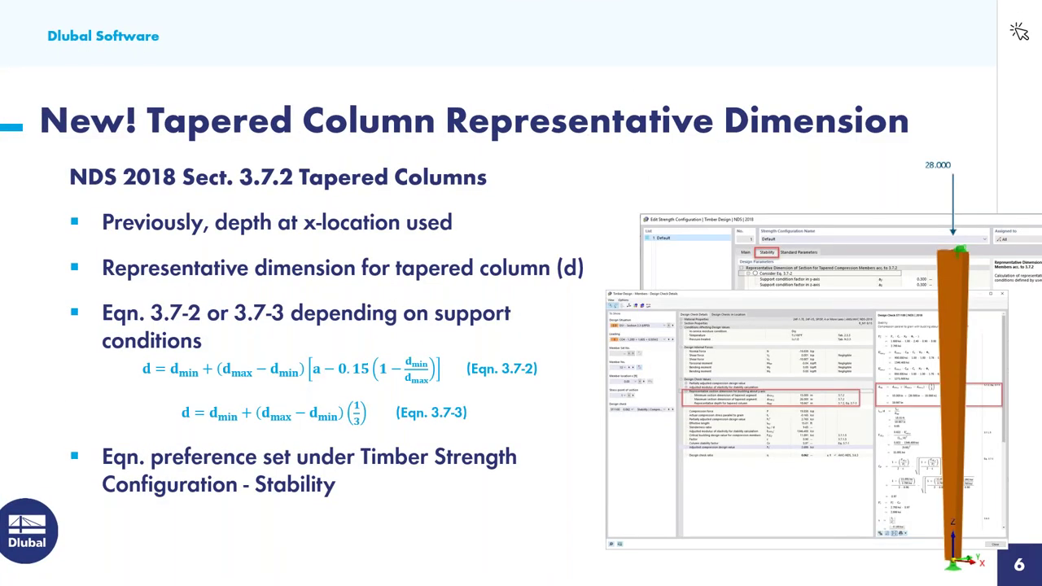
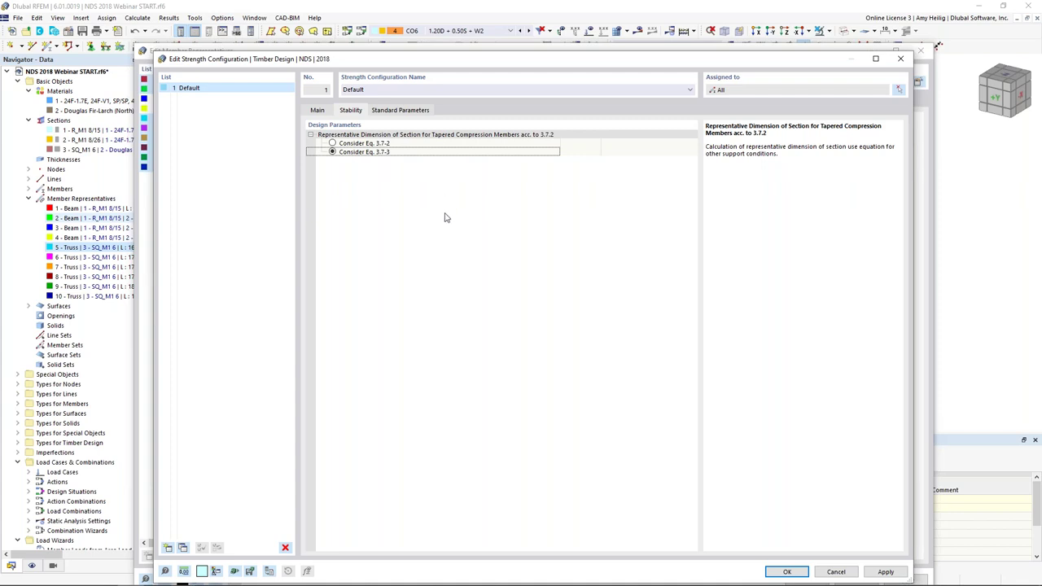
Step: Review the standard parameters of the Default strength configuration and the deflection limits of the Default serviceability configuration, accepting both
click(422, 114)
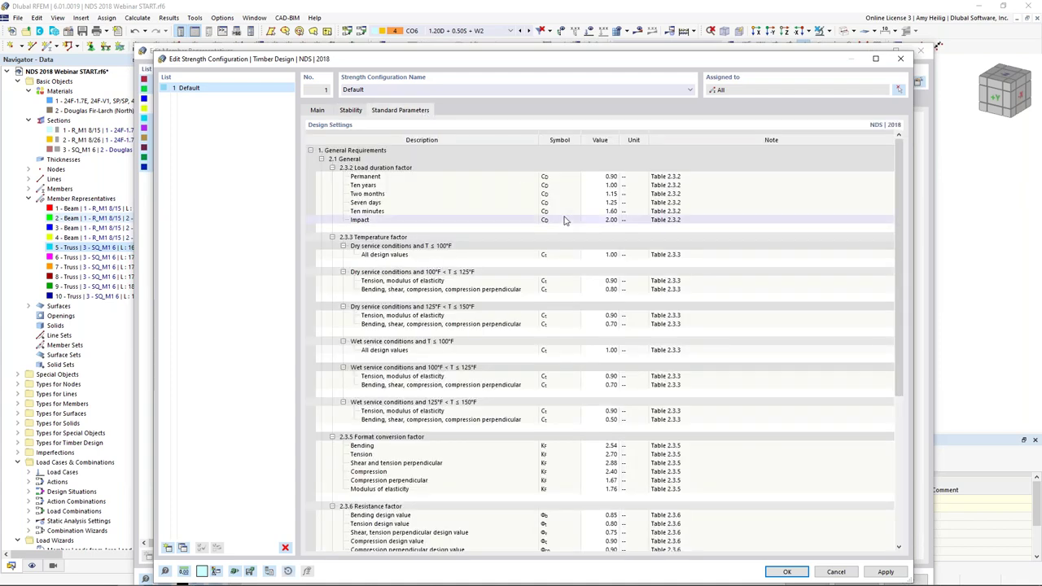
scroll(566, 220, down, 6)
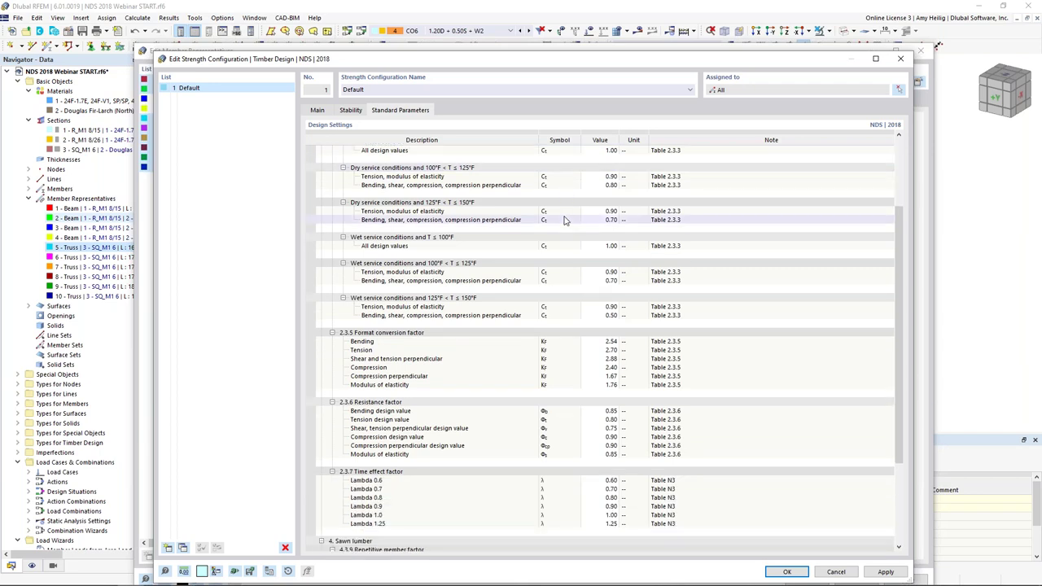
scroll(566, 221, down, 2)
scroll(566, 221, up, 8)
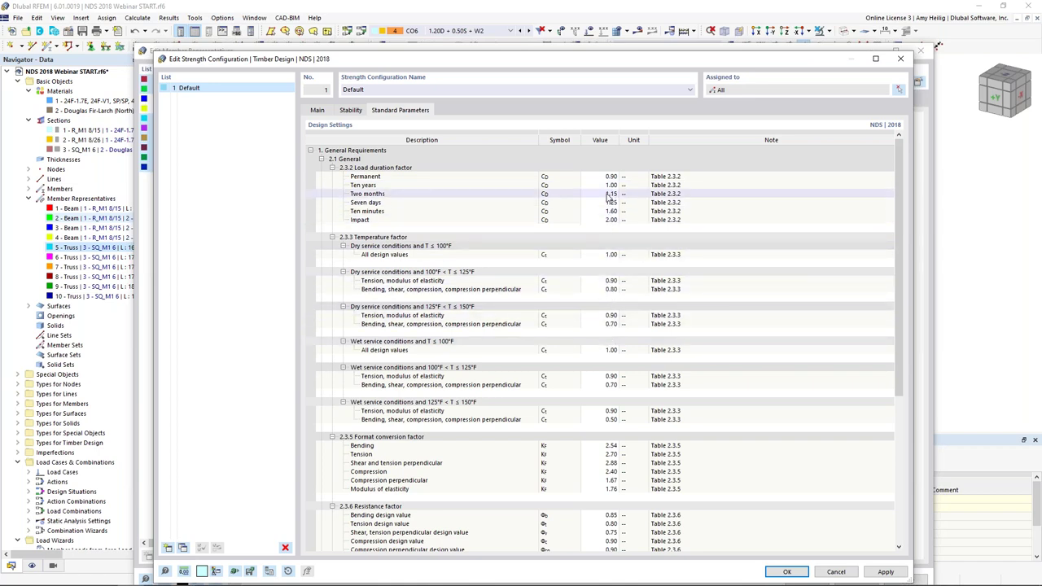
click(785, 574)
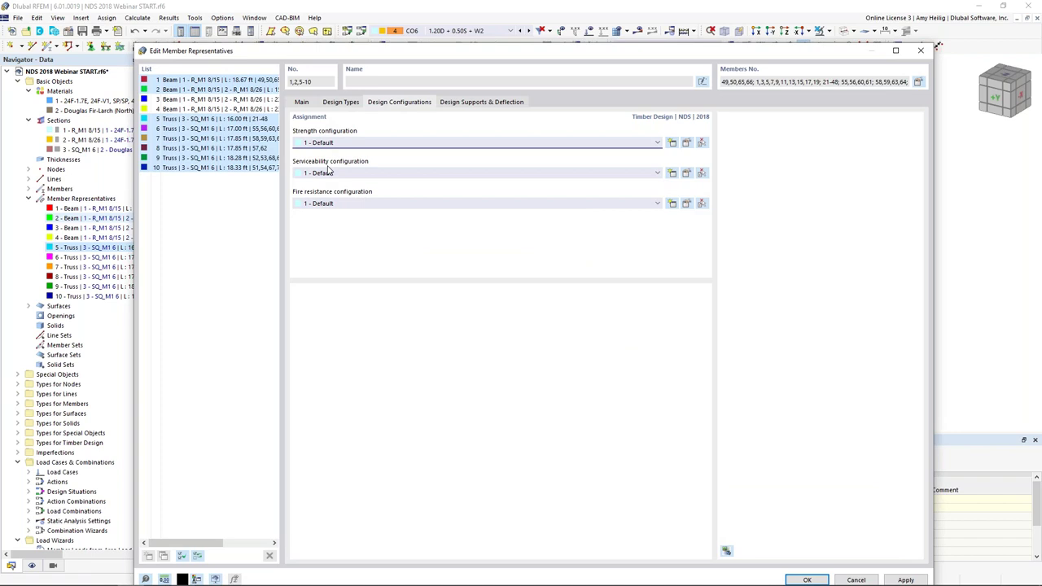
click(687, 173)
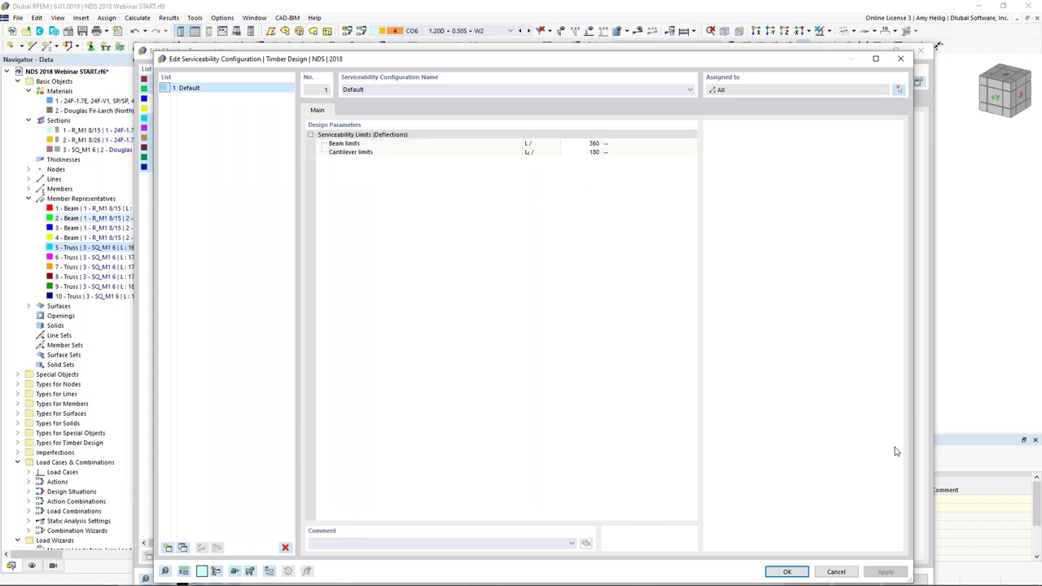
click(788, 572)
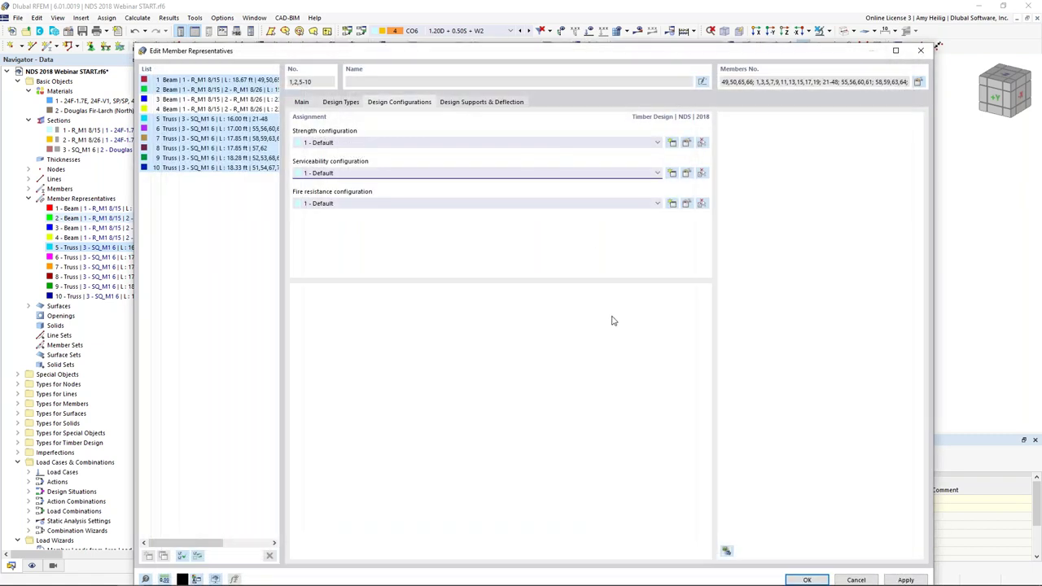
Step: Clear the fire resistance configuration for the selected member representatives, check their design supports and deflection settings, and accept the edits
click(430, 204)
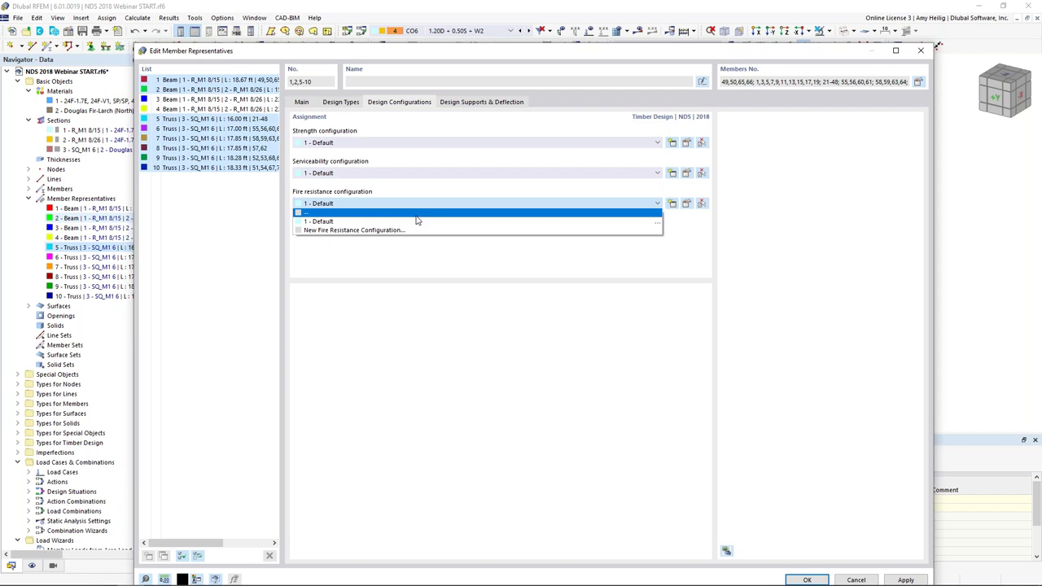
click(415, 213)
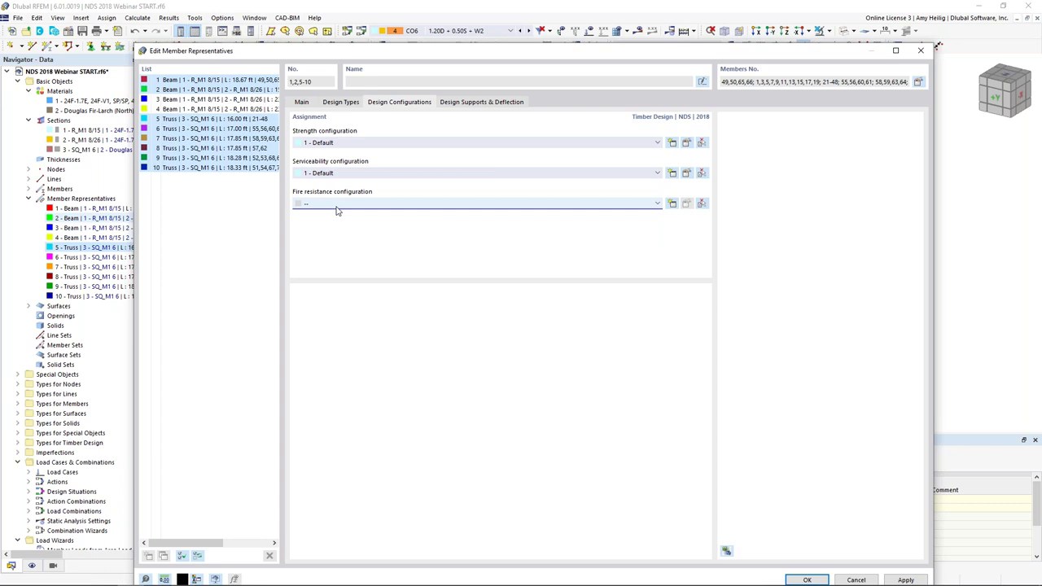
click(474, 105)
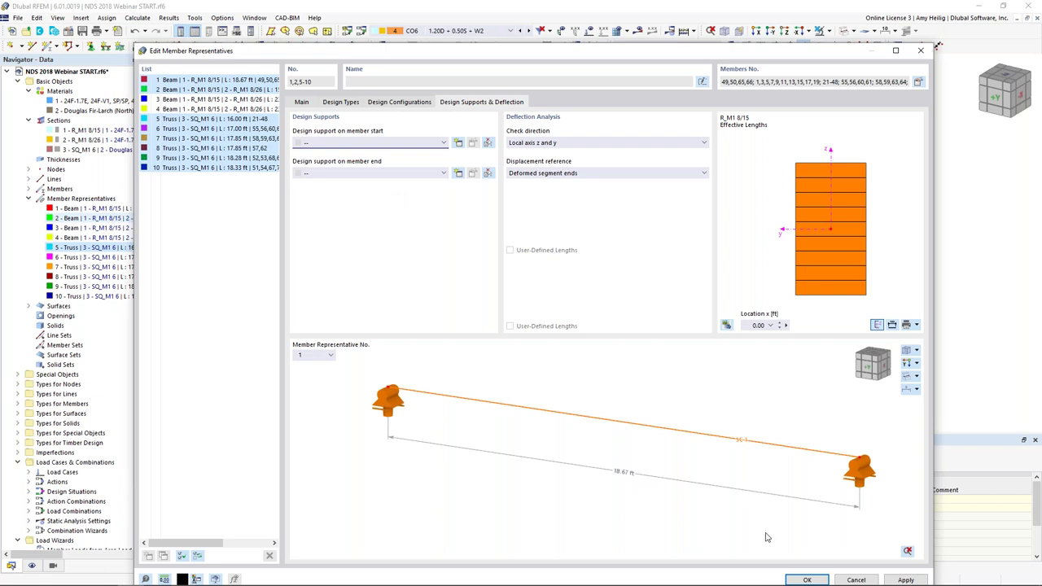
click(806, 581)
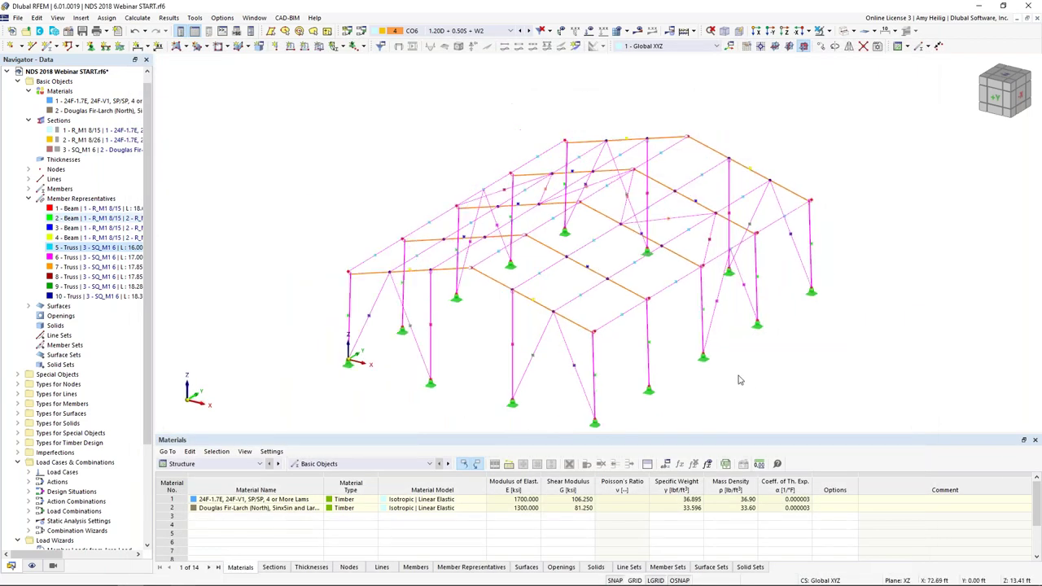
Step: Inspect the frame in solid rendering and return the model to wireframe display
ctrl+middle_drag(725, 389, 692, 375)
middle_drag(717, 310, 693, 296)
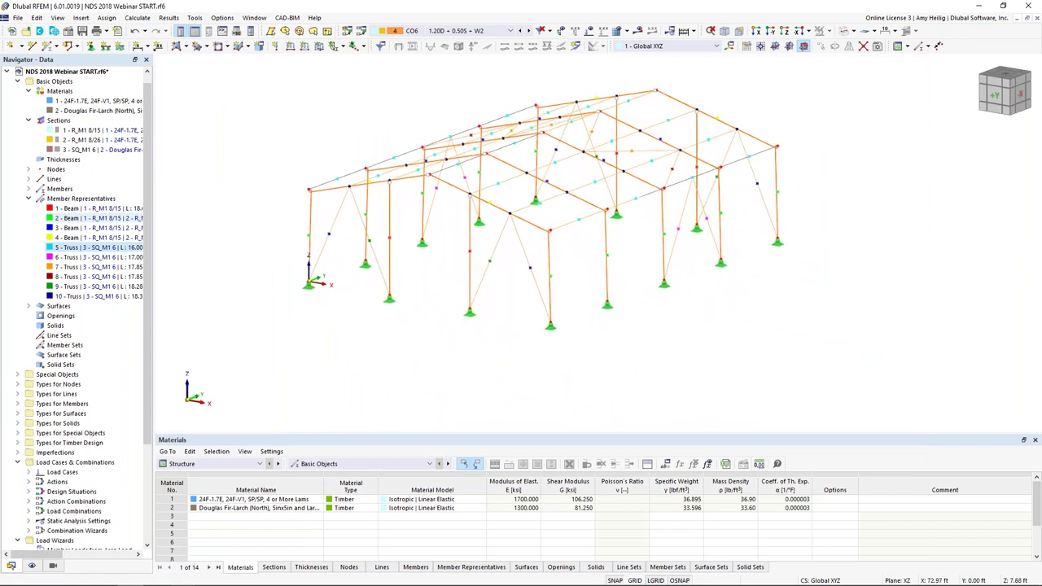
click(846, 31)
click(845, 31)
click(846, 31)
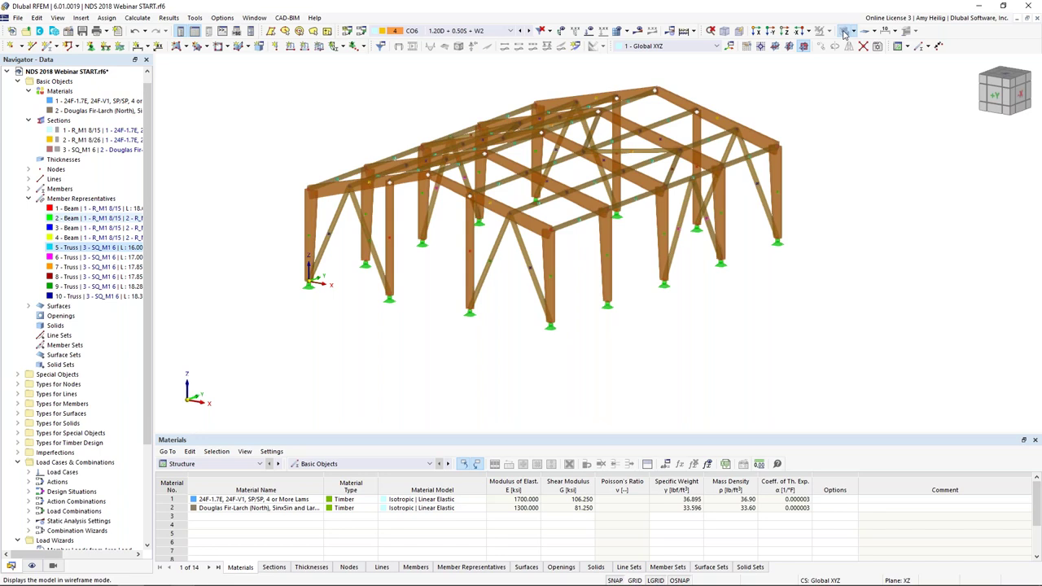
Step: Display the Timber Design input tables and exclude design situation DS2, Section 2.4 (ASD), from the design
click(208, 465)
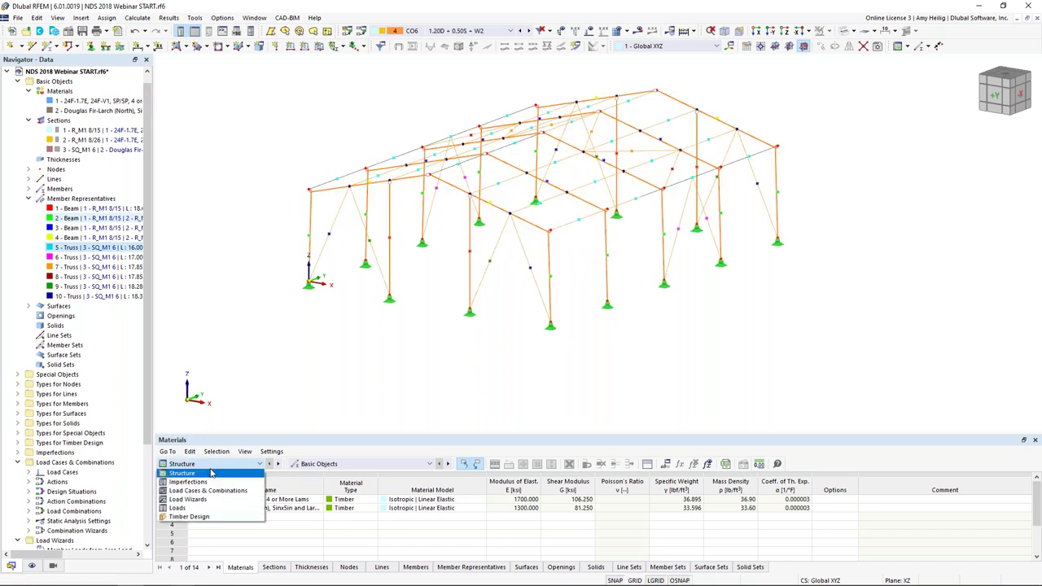
click(214, 518)
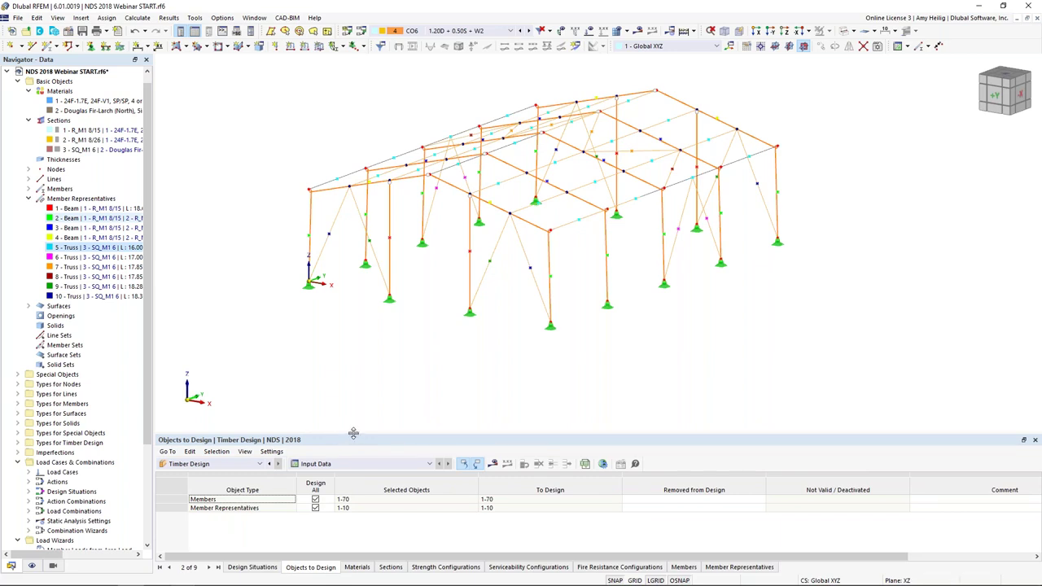
drag(354, 432, 365, 342)
click(252, 569)
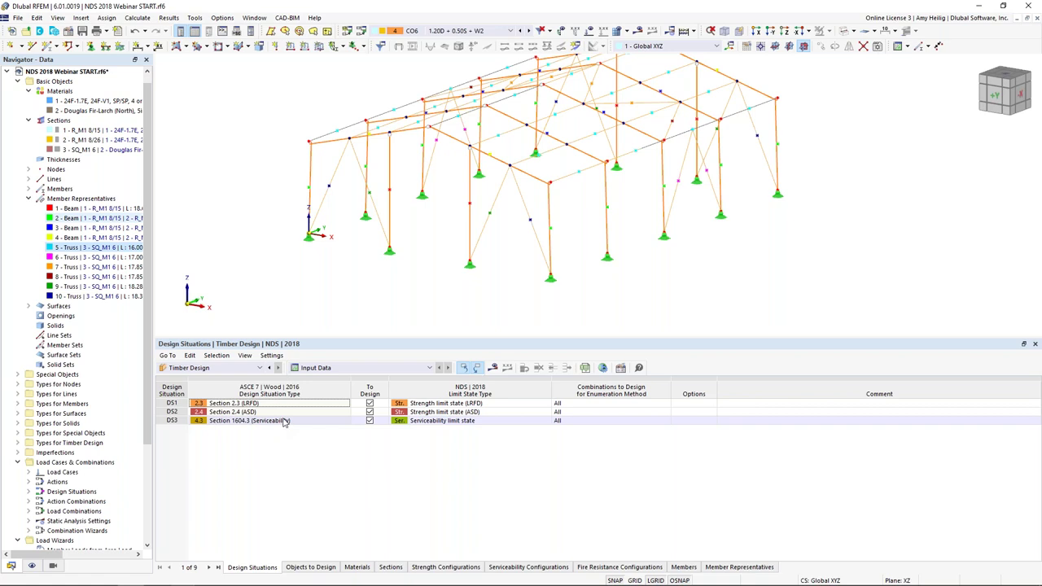
click(371, 414)
click(370, 414)
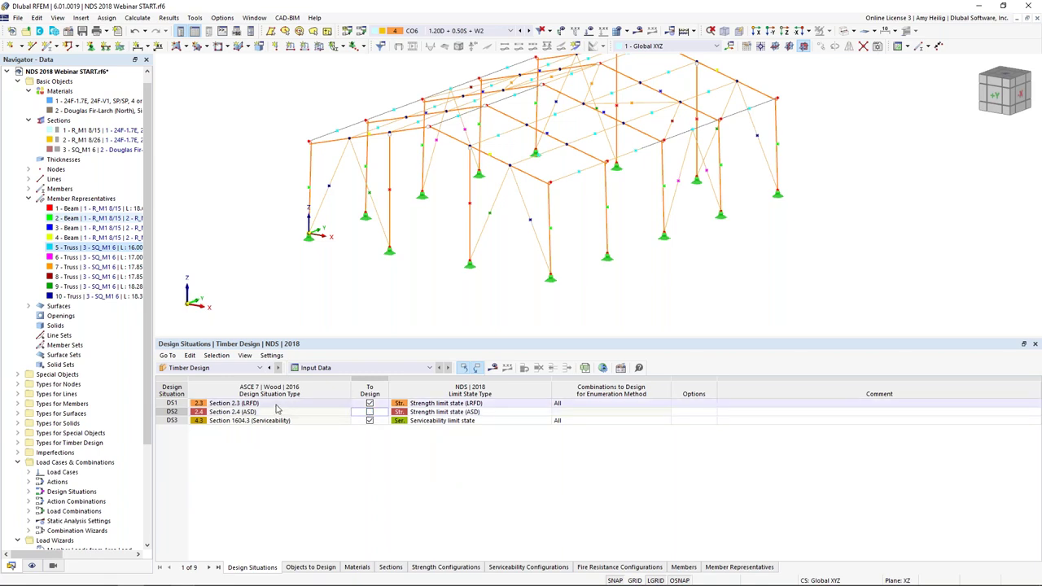
Step: Examine the limit state type options for design situations DS1 (LRFD) and DS3 (Serviceability)
click(496, 403)
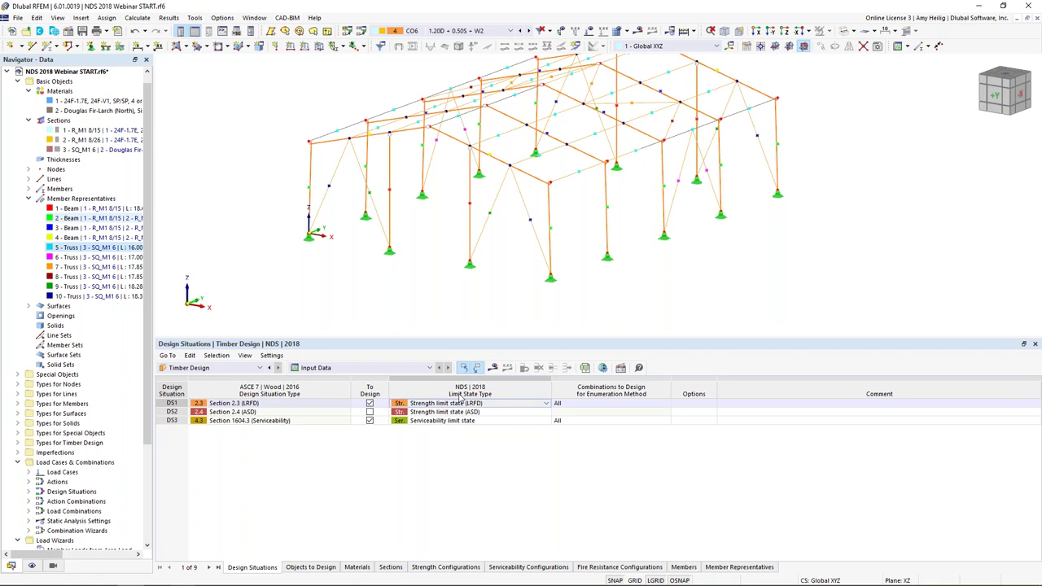
click(518, 406)
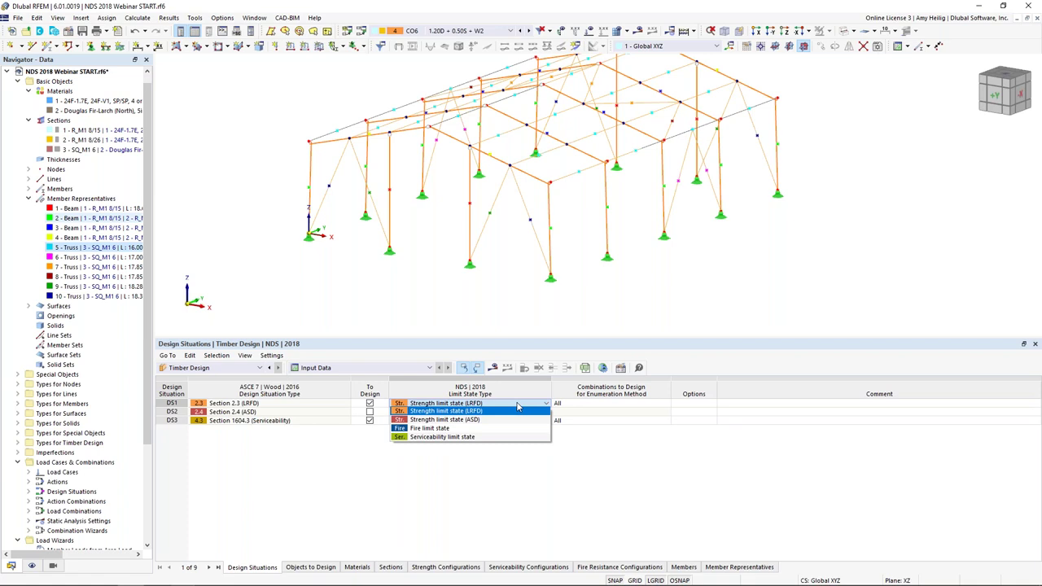
click(518, 407)
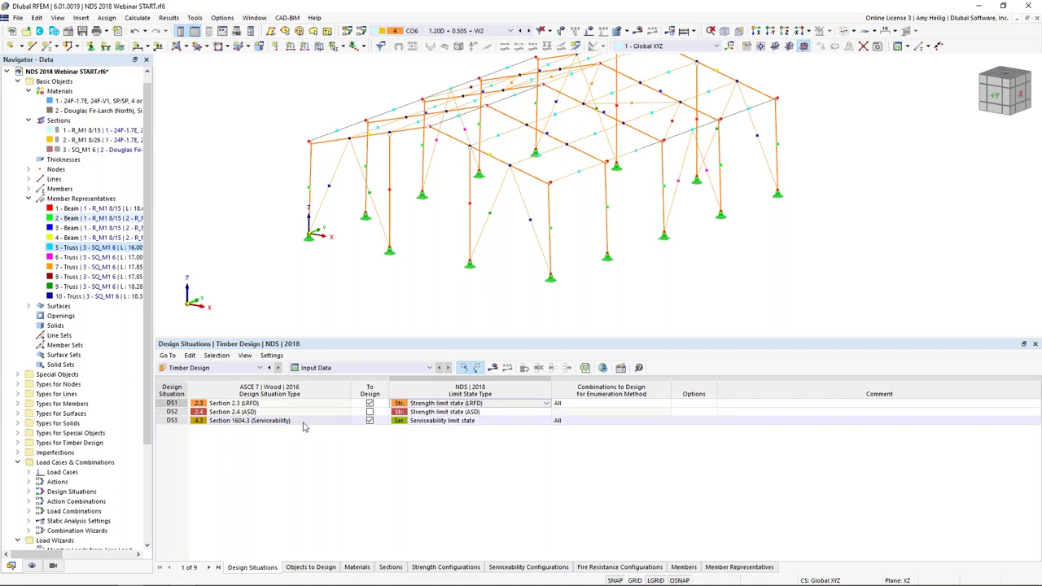
click(448, 422)
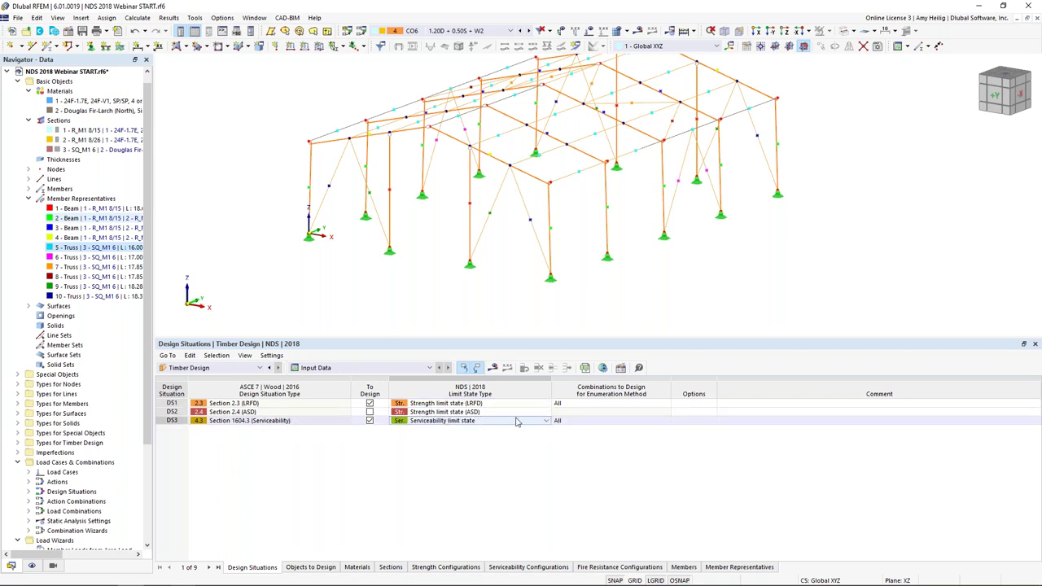
click(546, 421)
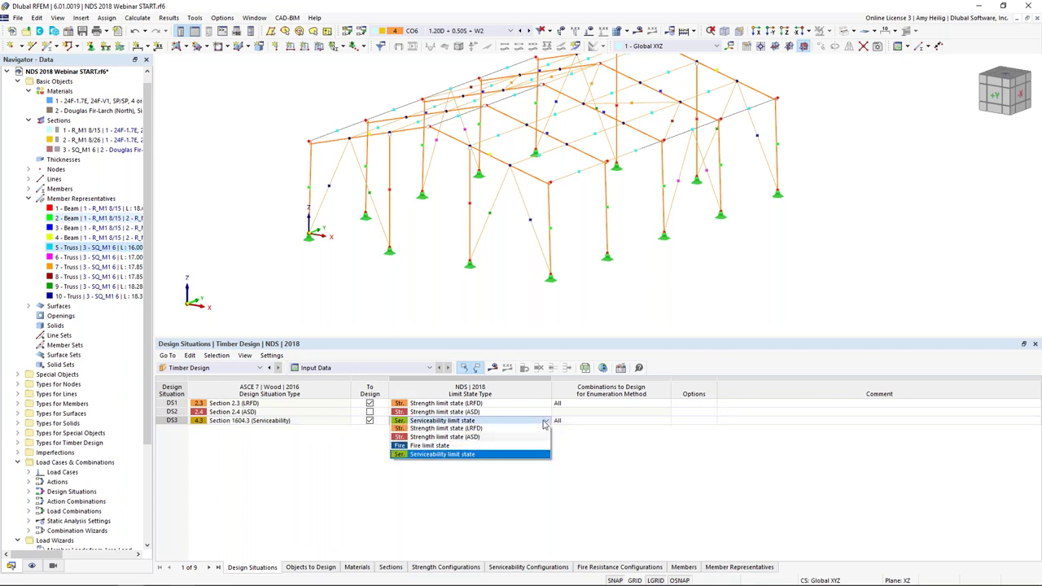
click(455, 455)
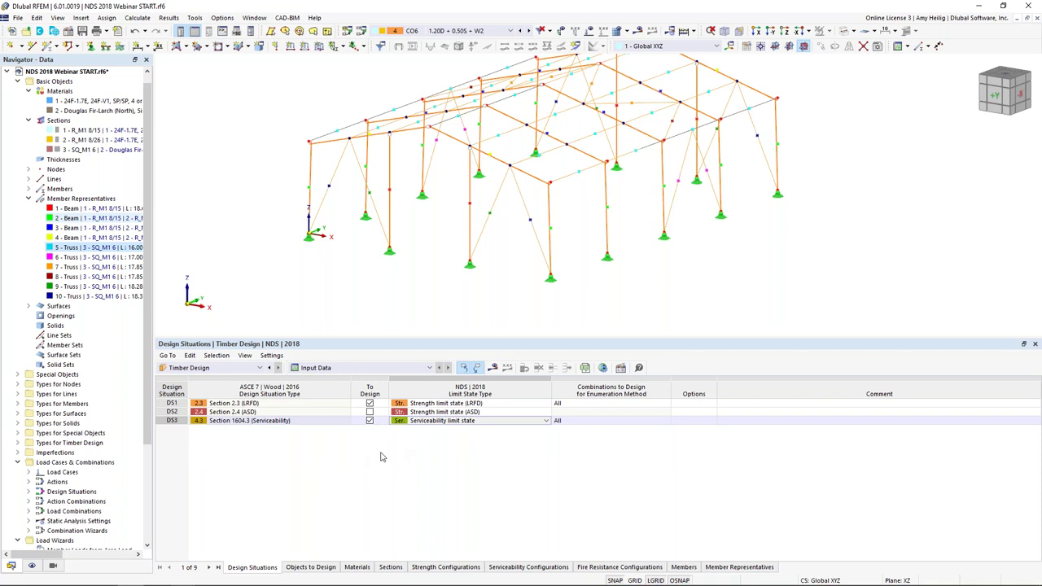
click(319, 407)
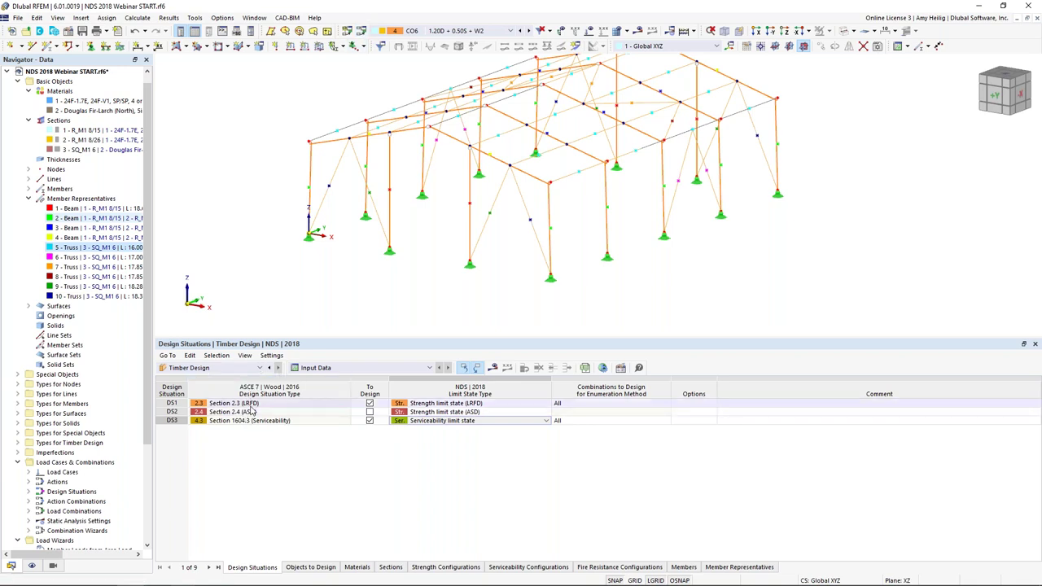
click(440, 421)
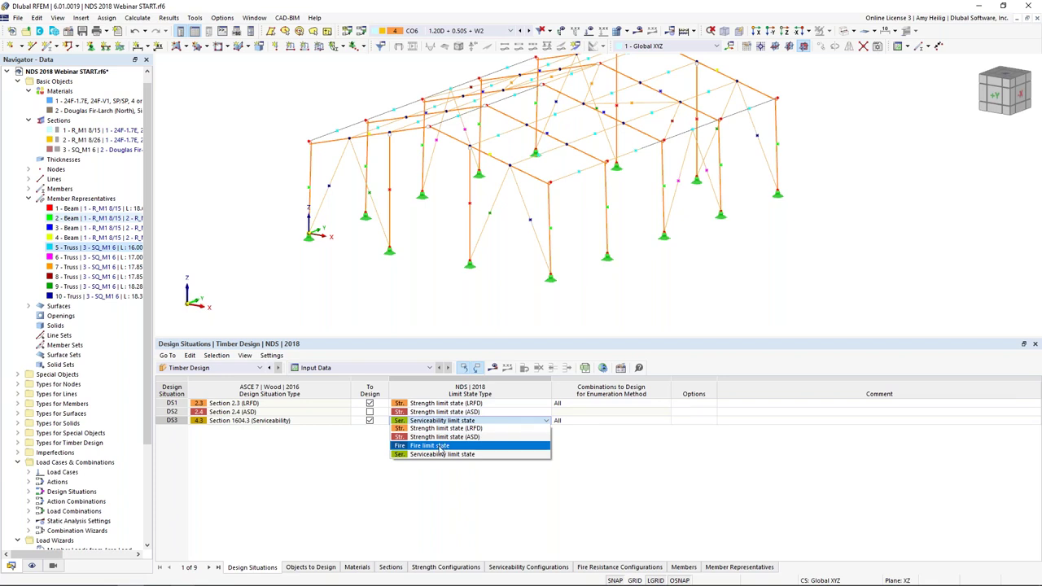
click(373, 460)
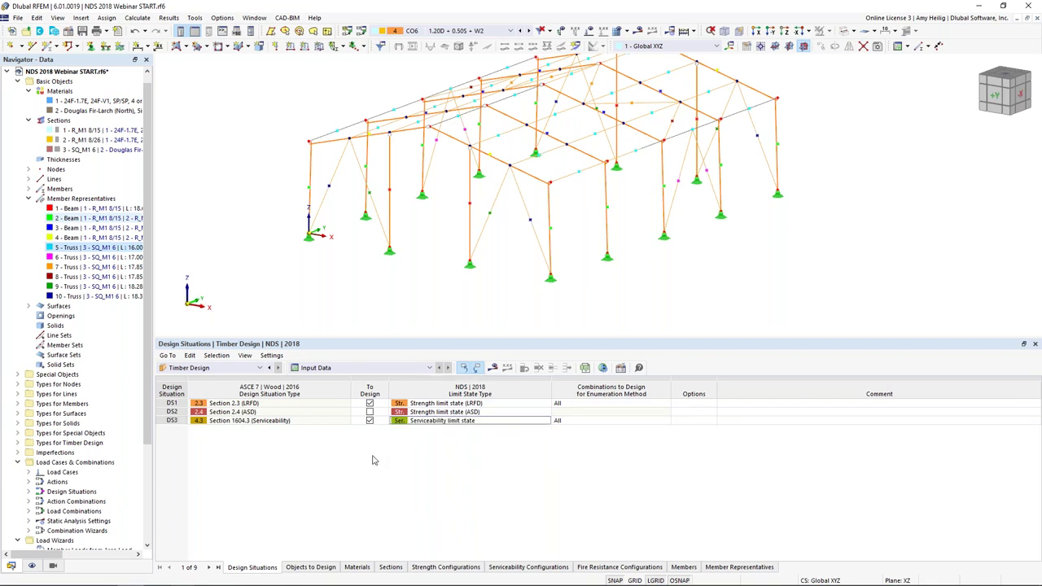
Step: Check the members and member representatives chosen as objects to design, and run the Timber Design calculation
click(314, 567)
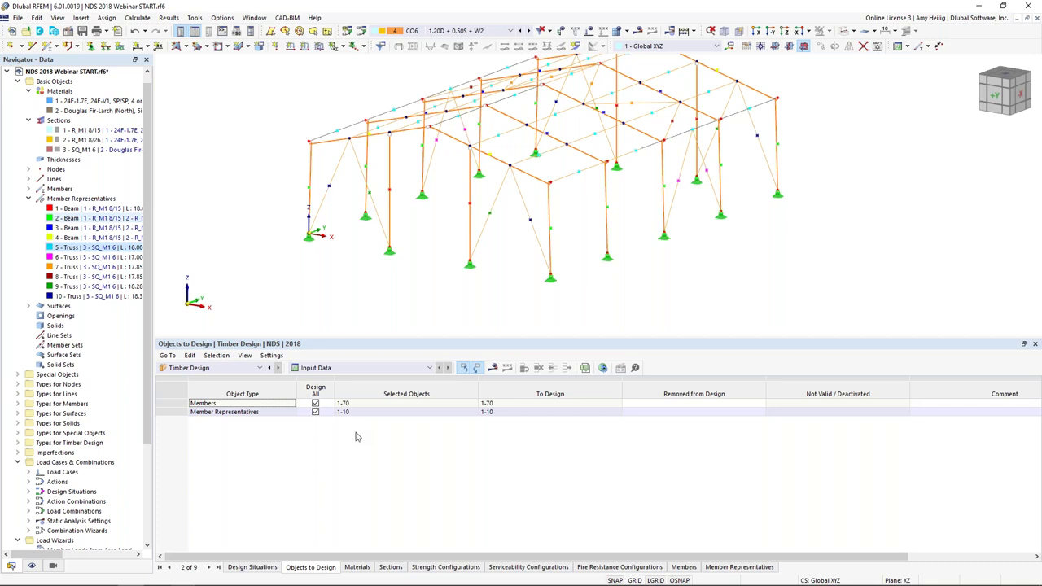
click(494, 369)
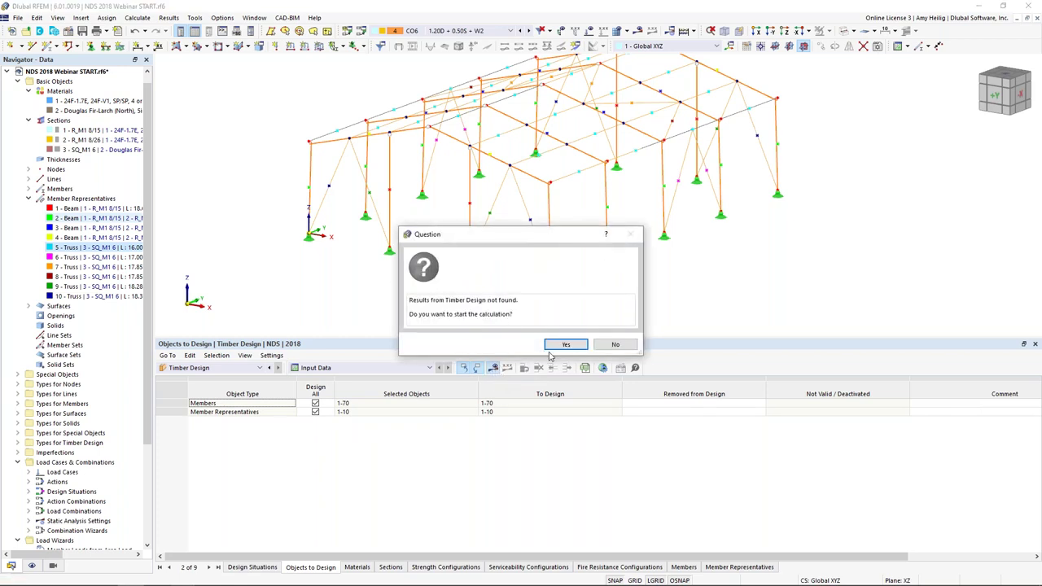
click(562, 345)
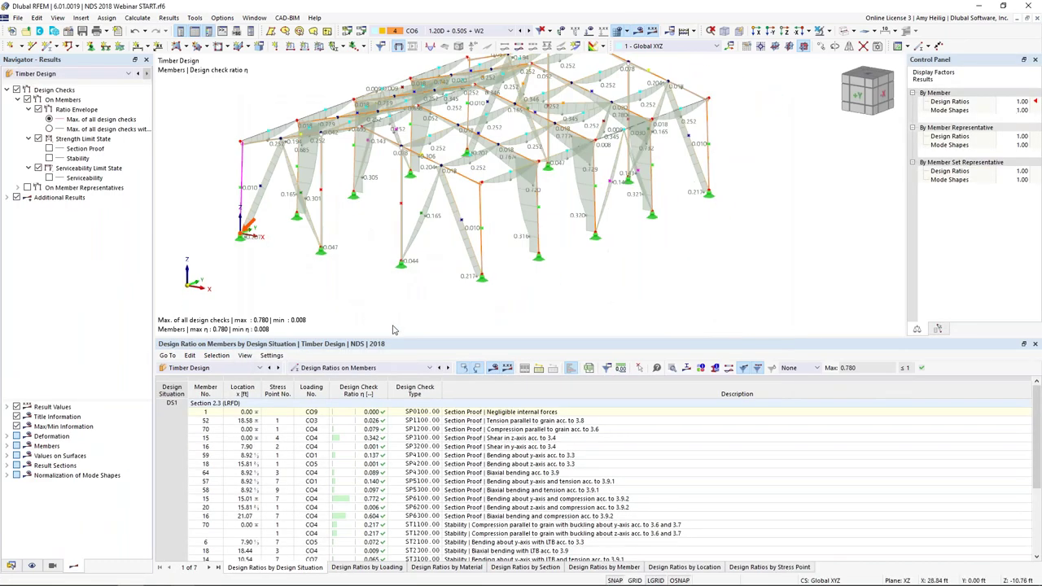
Step: Enlarge the results table and list the timber design ratios by member representative
drag(401, 341, 401, 279)
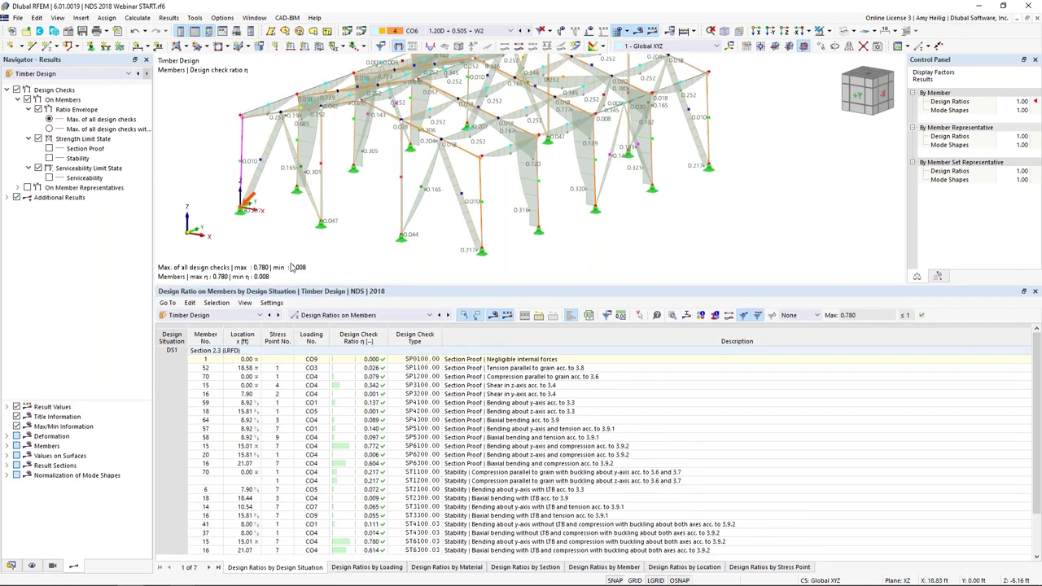
click(230, 316)
click(238, 318)
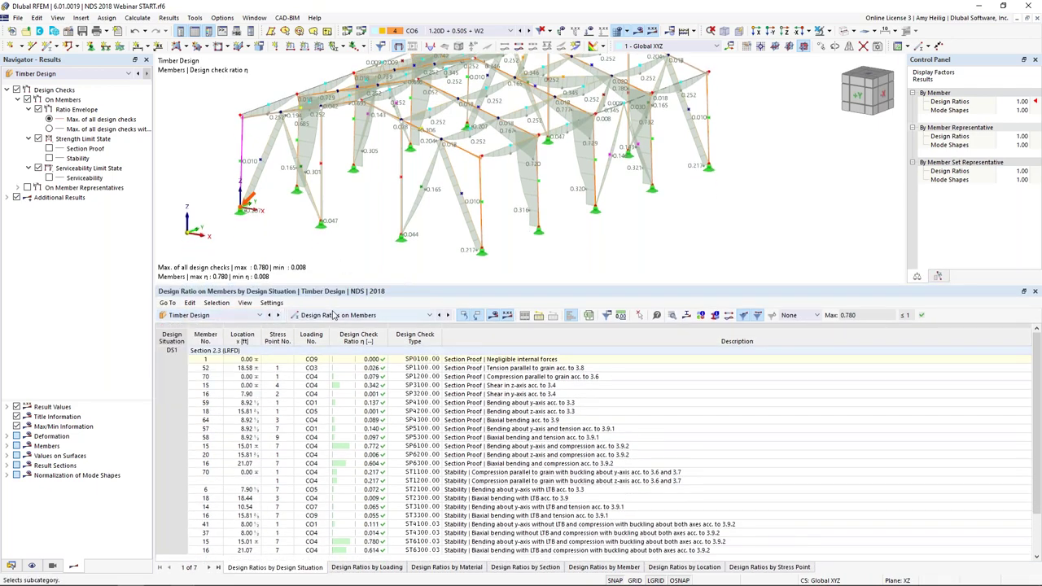
click(334, 316)
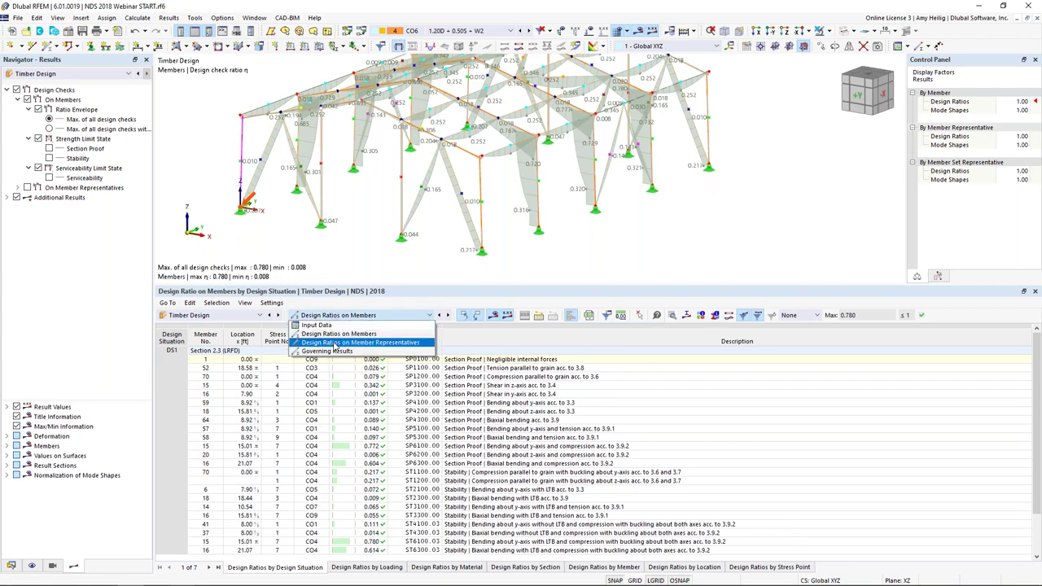
click(334, 343)
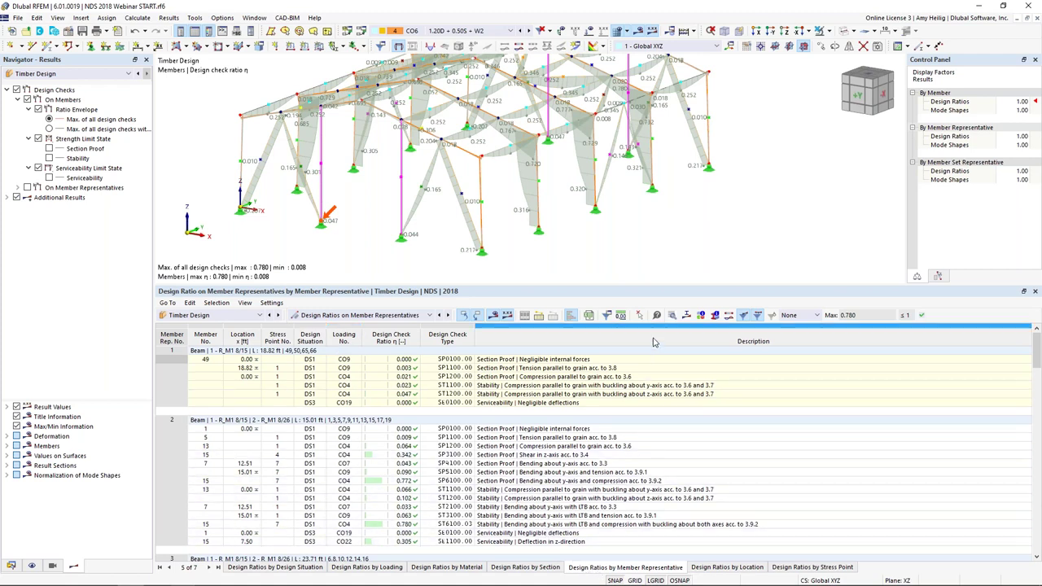
Step: Examine the section proof checks listed for member representative 2, from negligible internal forces to bending about the y-axis and tension
click(564, 432)
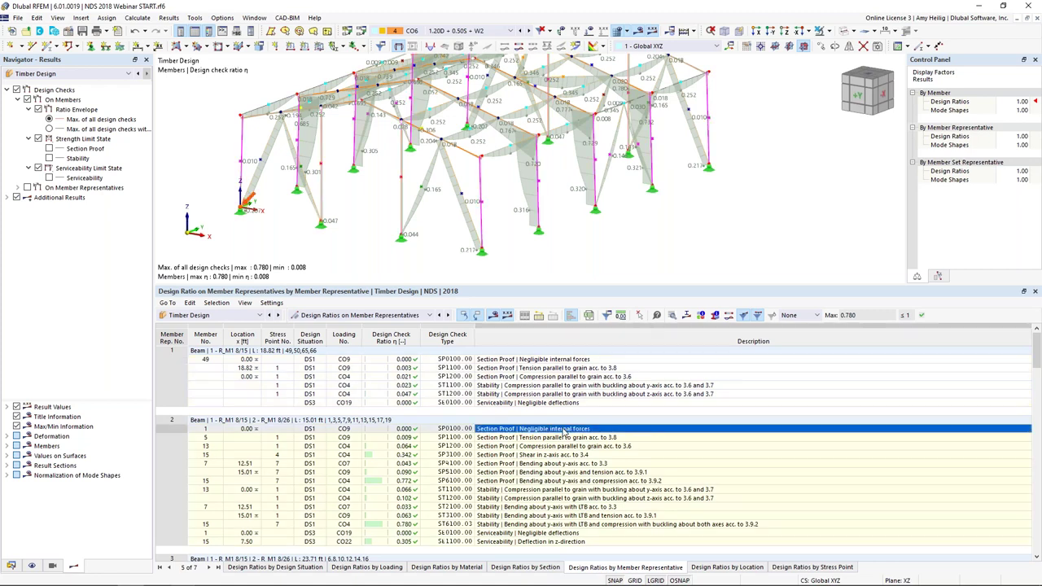
click(562, 437)
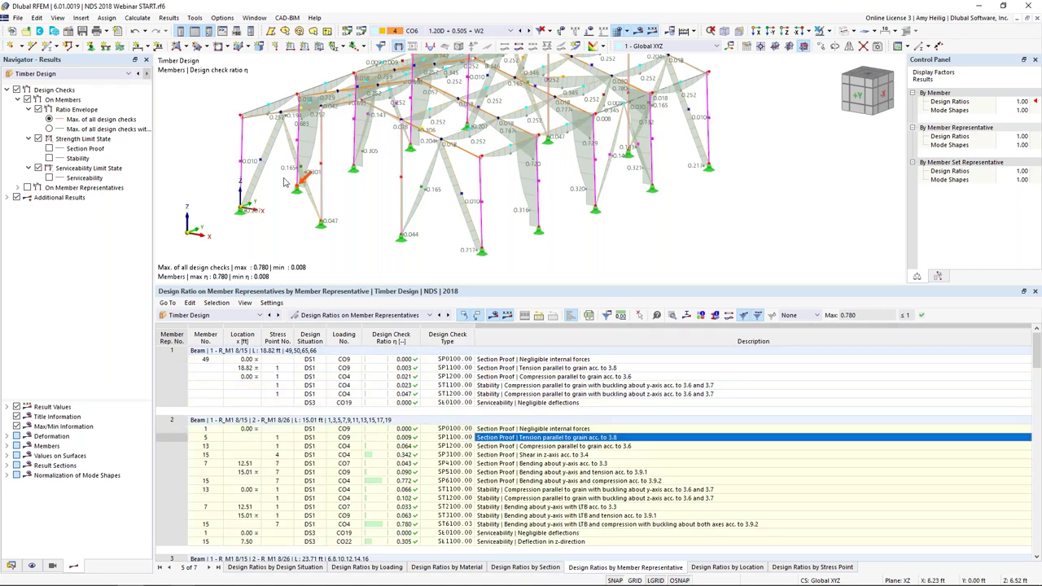
click(498, 447)
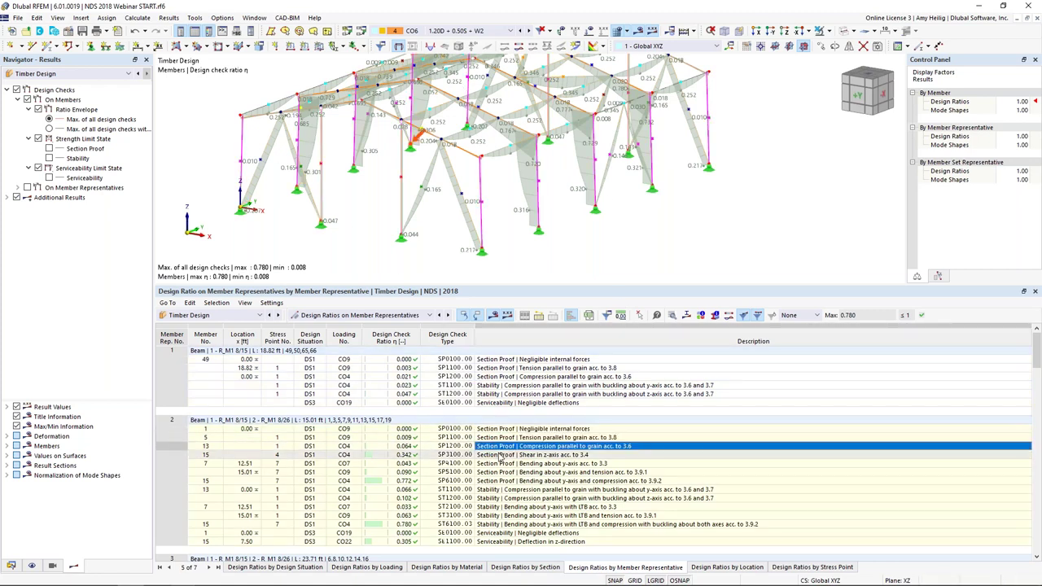
click(500, 455)
click(495, 464)
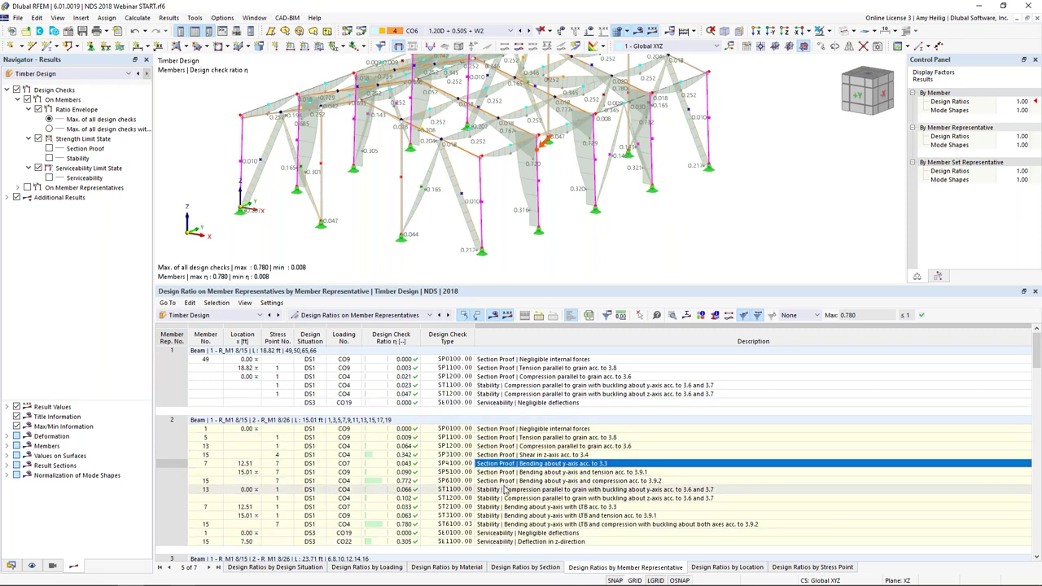
click(502, 473)
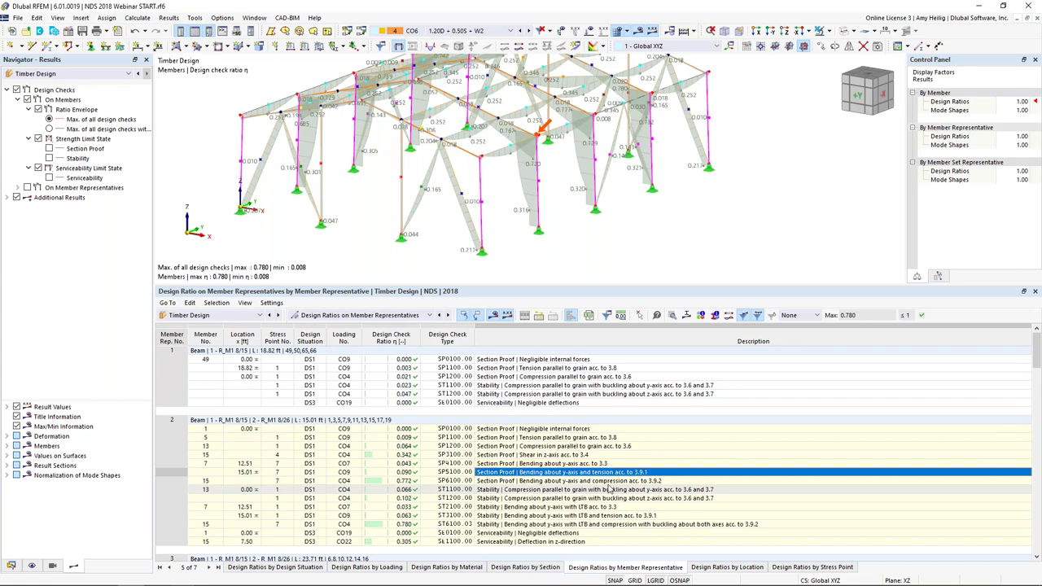
scroll(550, 432, down, 3)
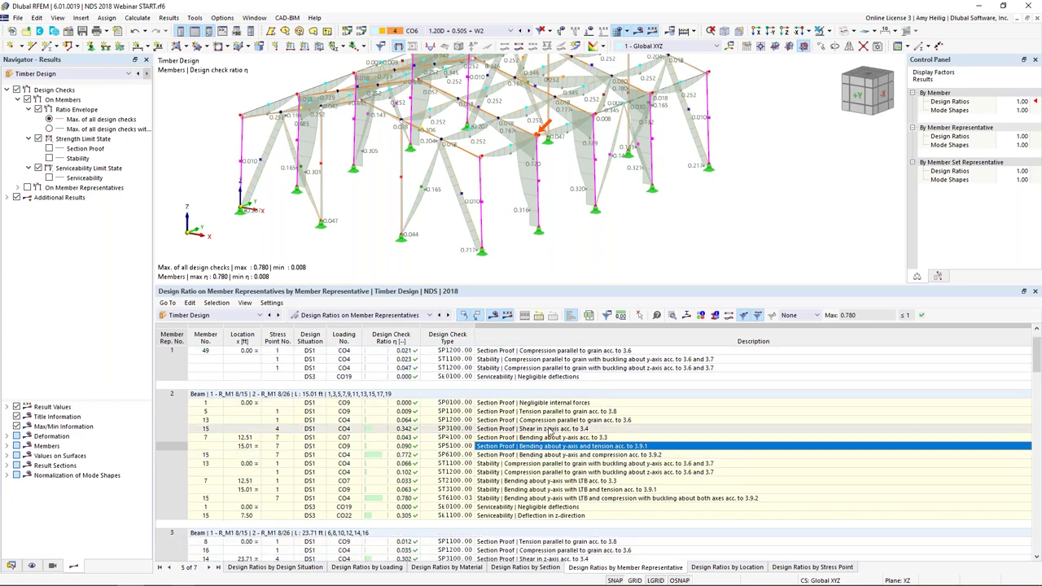
scroll(550, 431, up, 3)
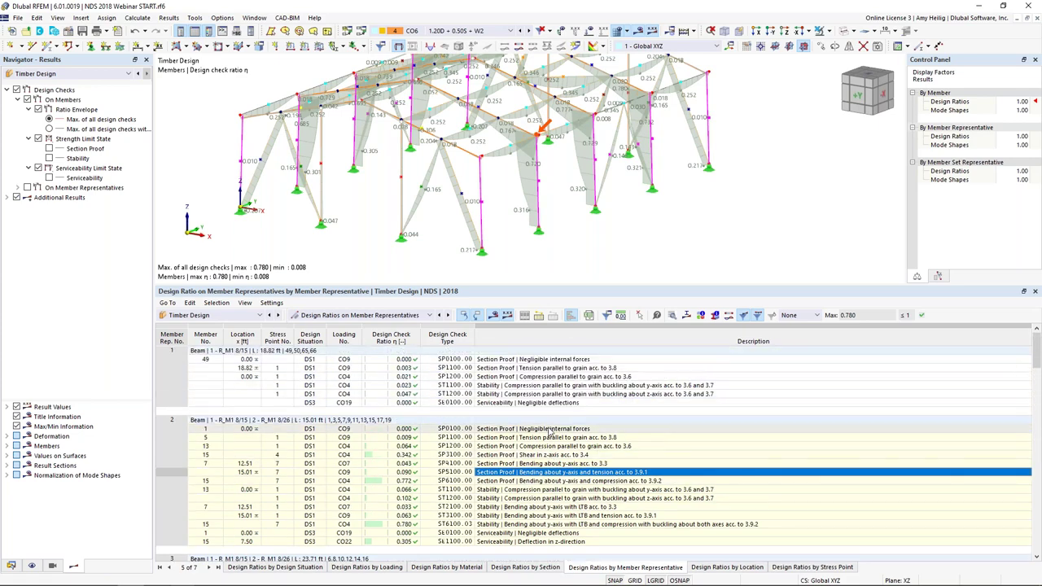
Step: Filter the design ratios to Max, locate member representative 4's governing check in the model, and reset the filter to None
click(818, 316)
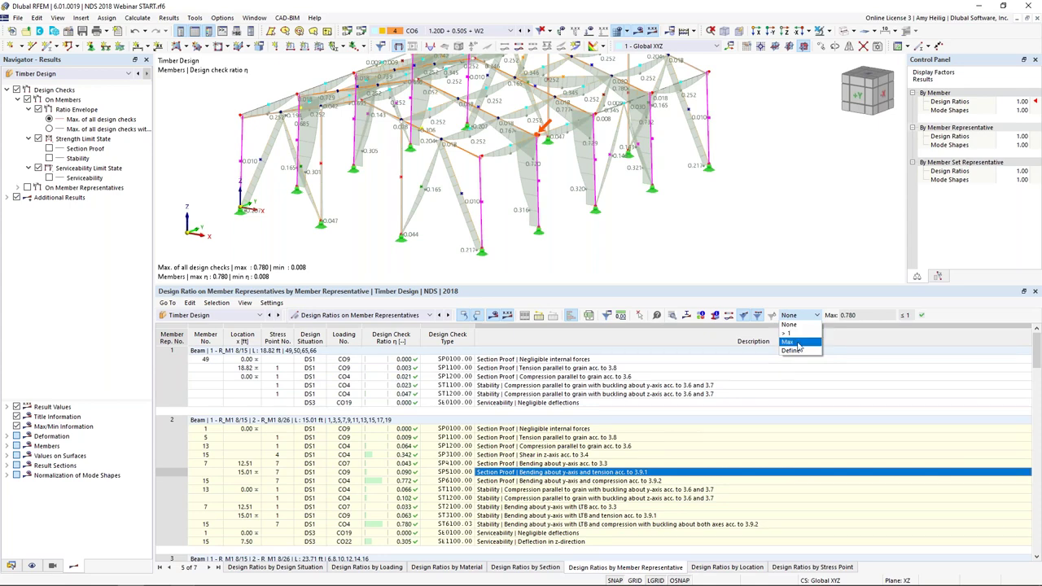
click(790, 342)
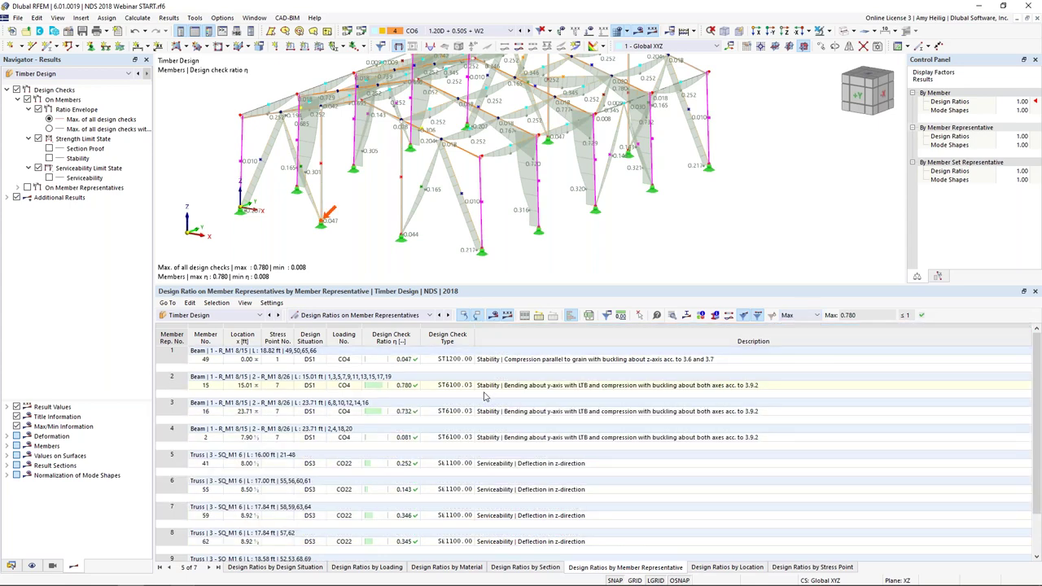
click(493, 438)
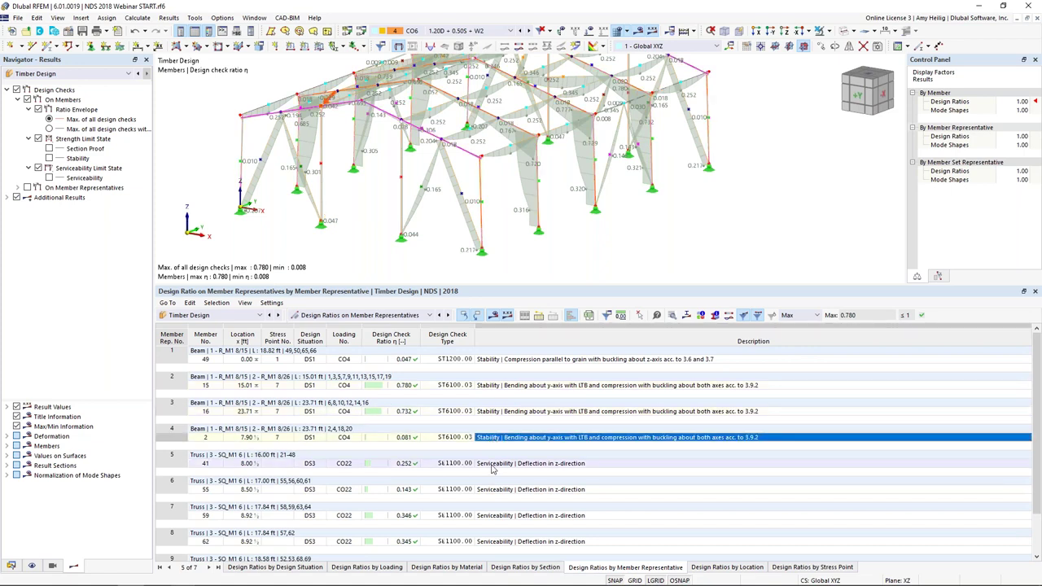
click(816, 316)
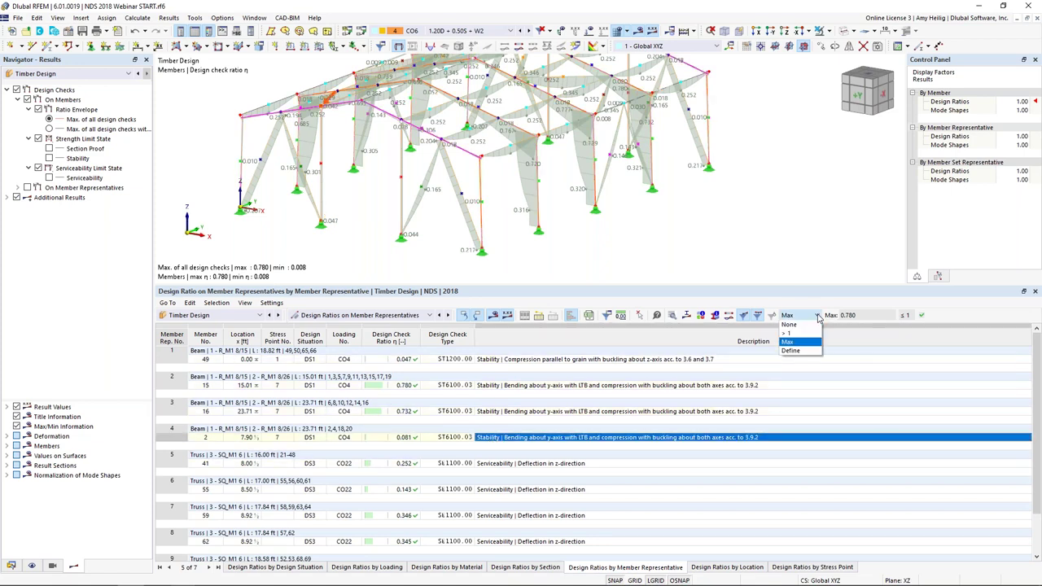
click(809, 325)
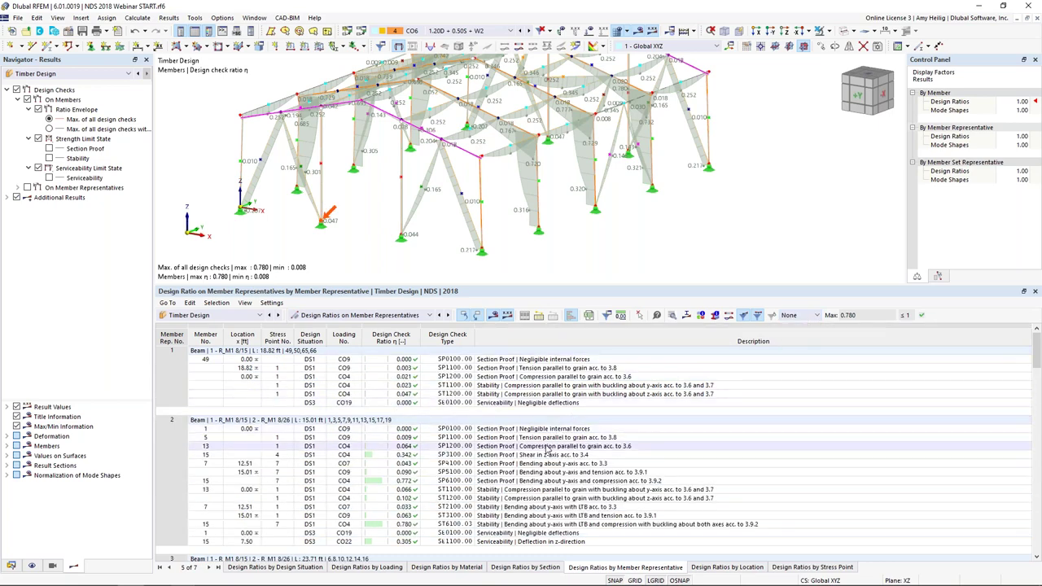
Step: Open the design check details for member 13's ST1100 y-axis buckling check under member representative 2 and review its equations
scroll(547, 461, down, 1)
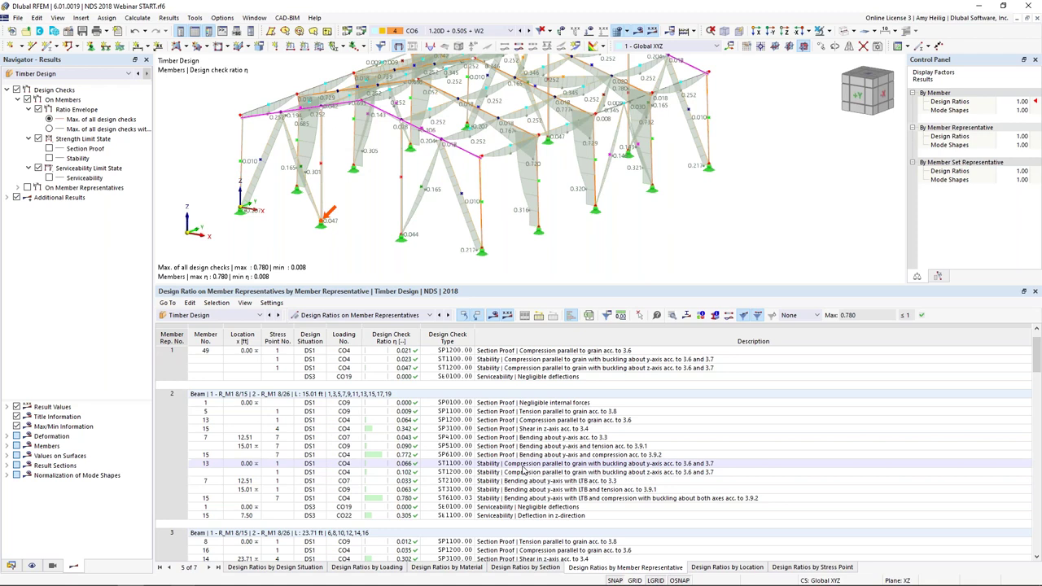
click(523, 464)
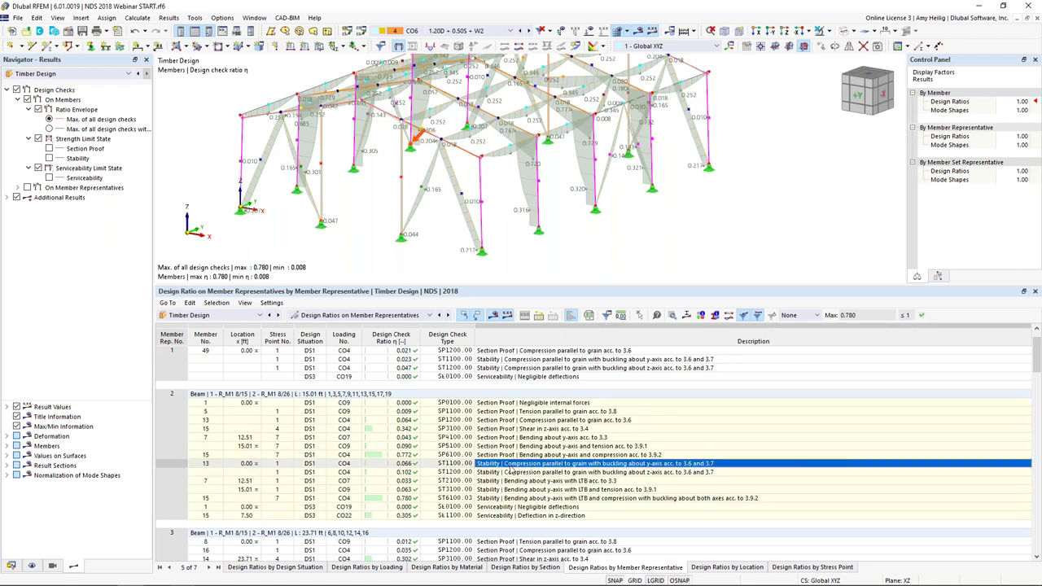
middle_drag(424, 182, 421, 235)
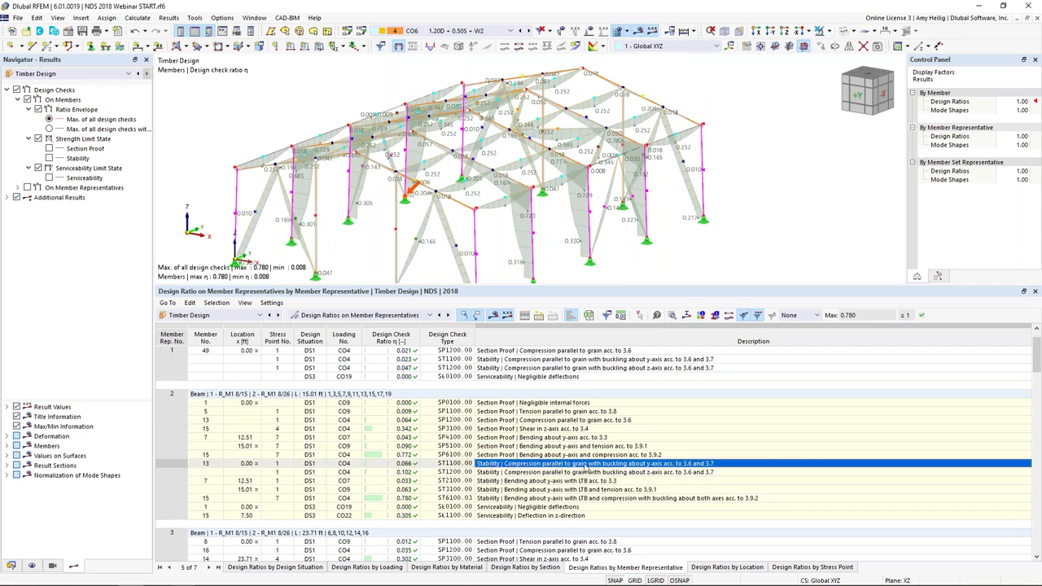
click(673, 316)
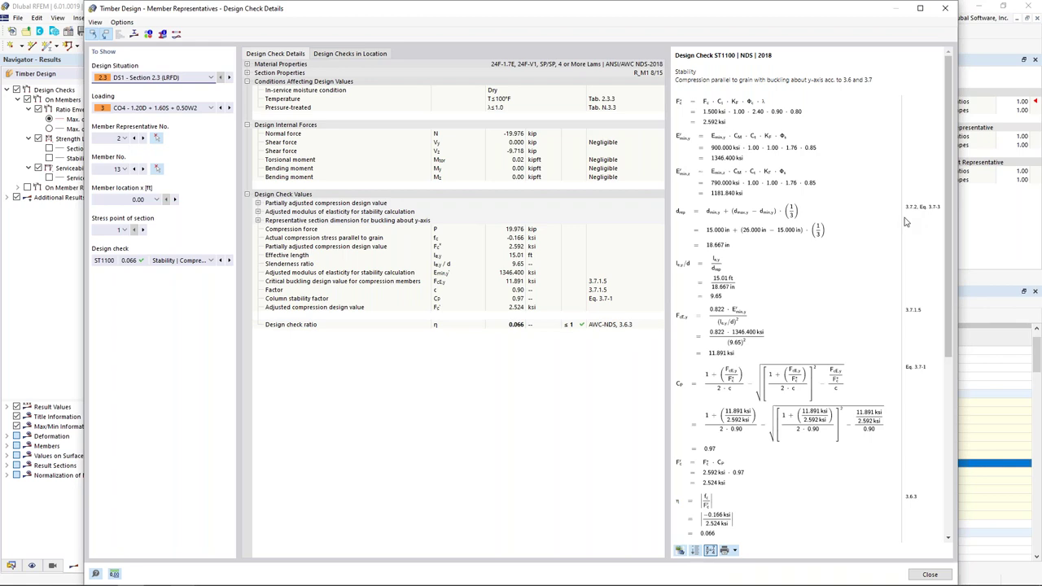
scroll(843, 265, down, 1)
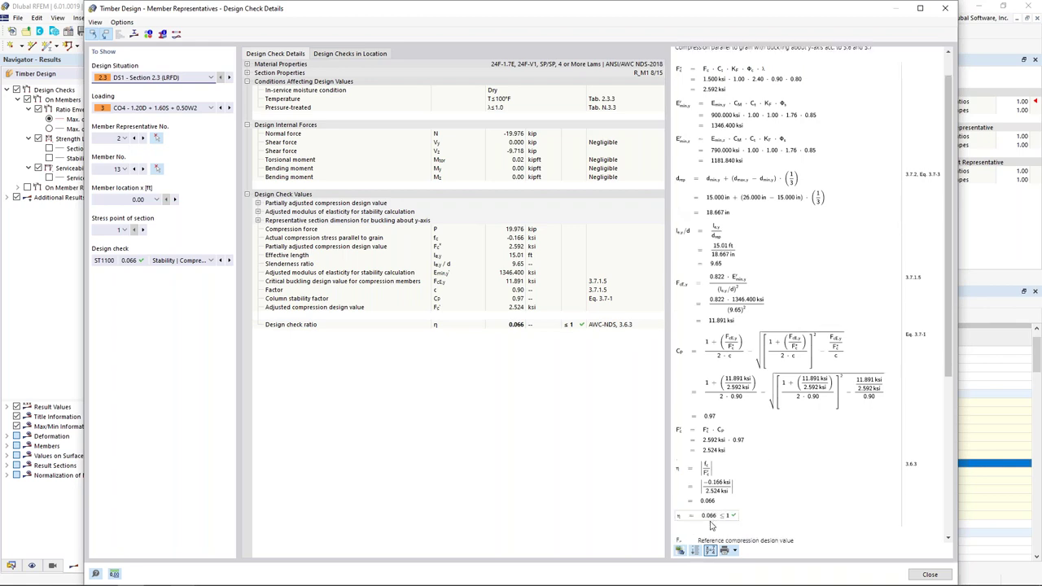
scroll(710, 526, down, 4)
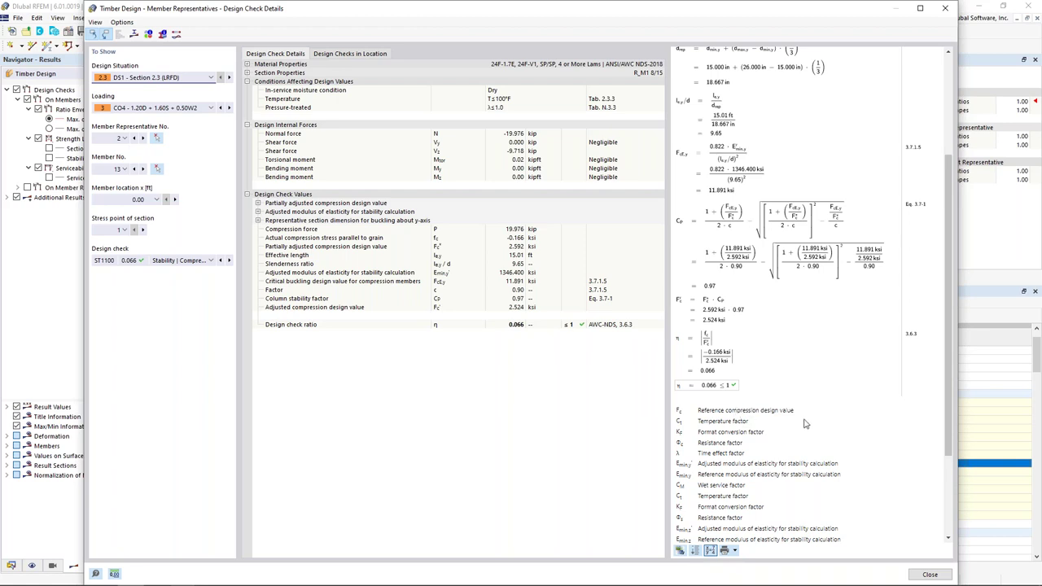
Step: Inspect the available design checks and the equation for the tapered column's representative depth, and close the design check details
click(203, 260)
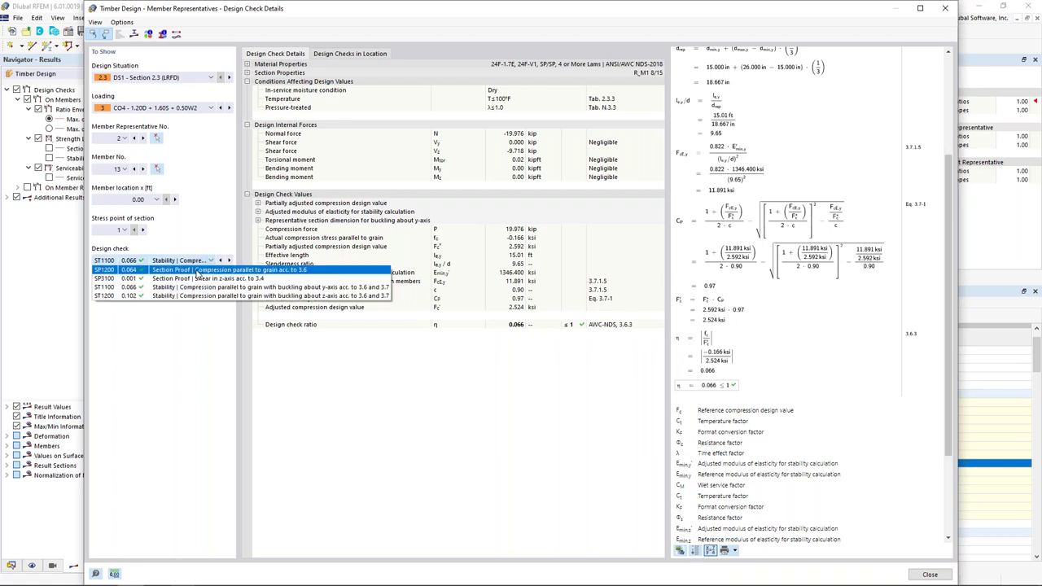
click(181, 323)
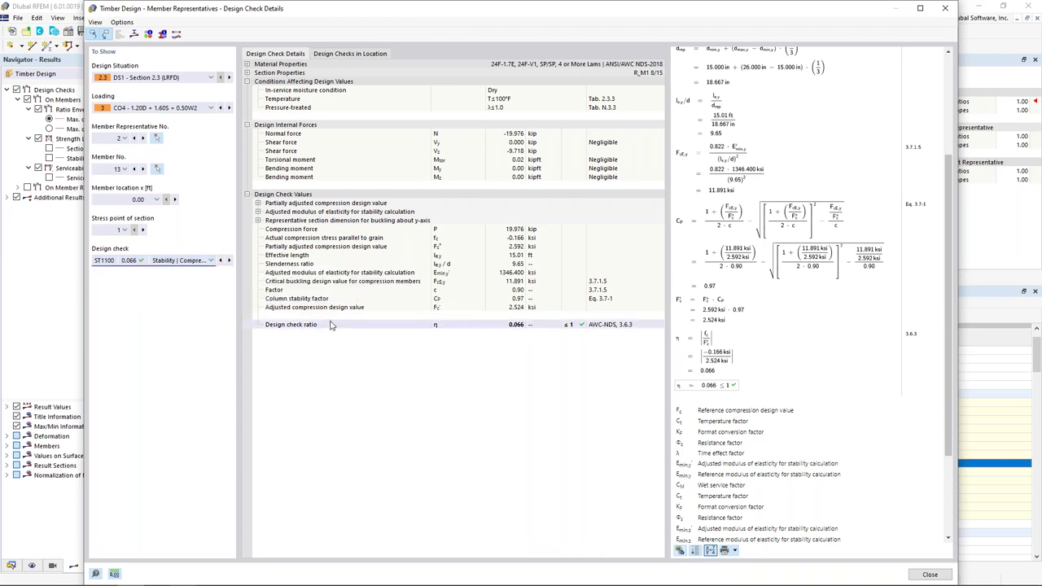
click(258, 222)
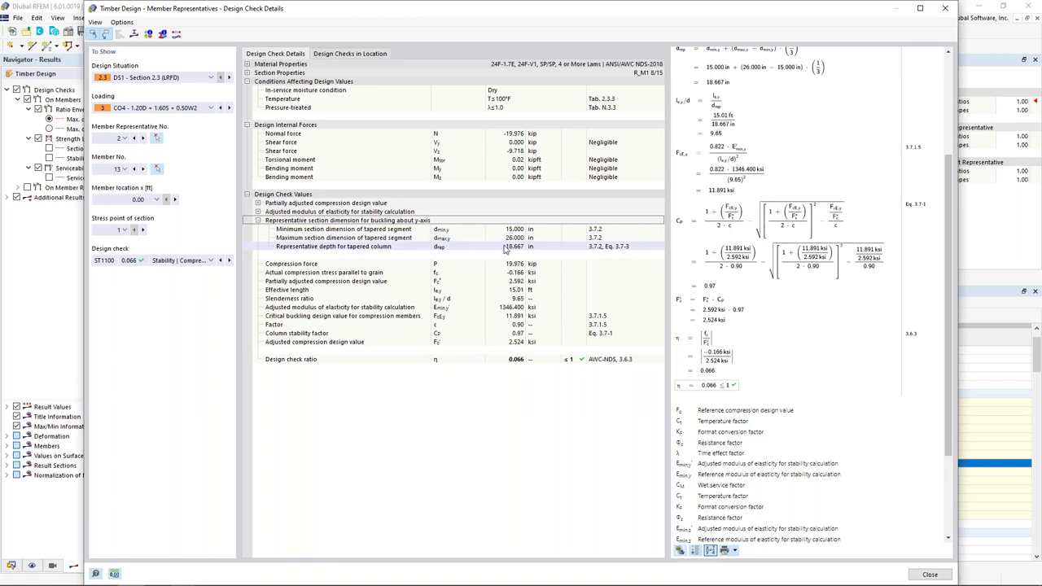
click(505, 248)
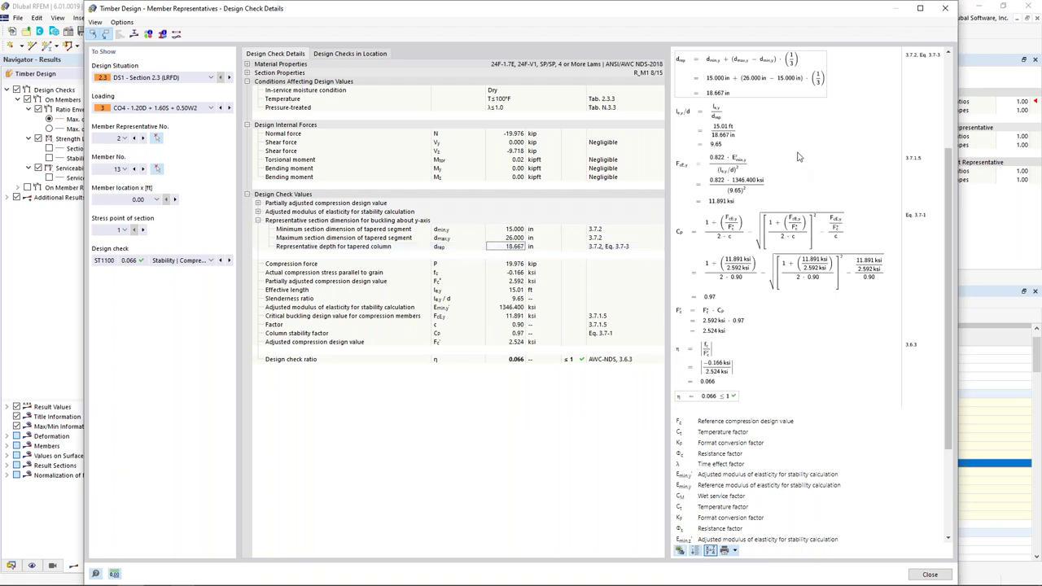
scroll(802, 163, up, 3)
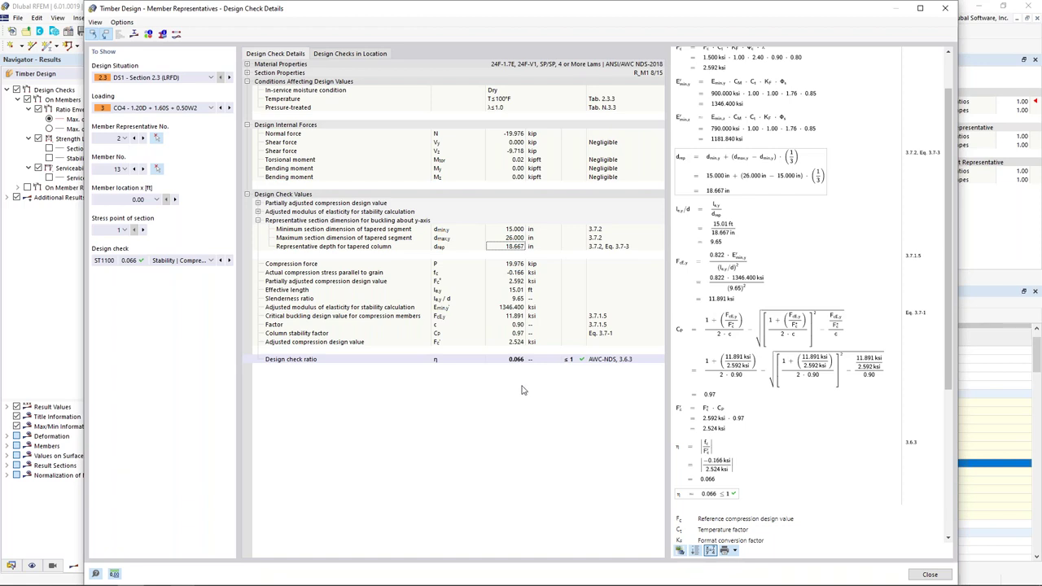
click(929, 575)
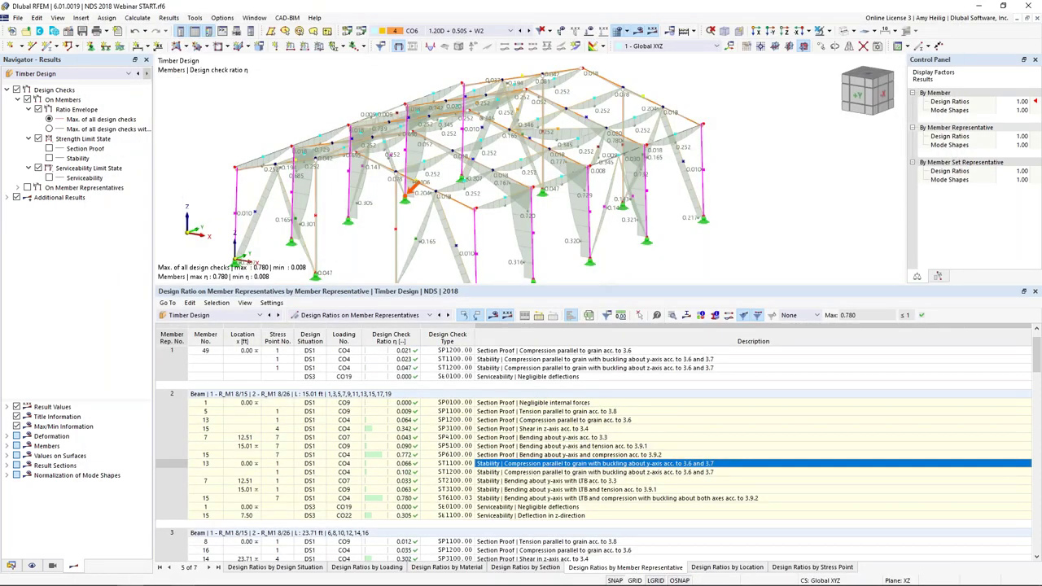
Step: Enlarge the model view, select the second frame in a view along the X-axis, and isolate it with its related objects
drag(596, 285, 597, 366)
middle_drag(597, 283, 643, 236)
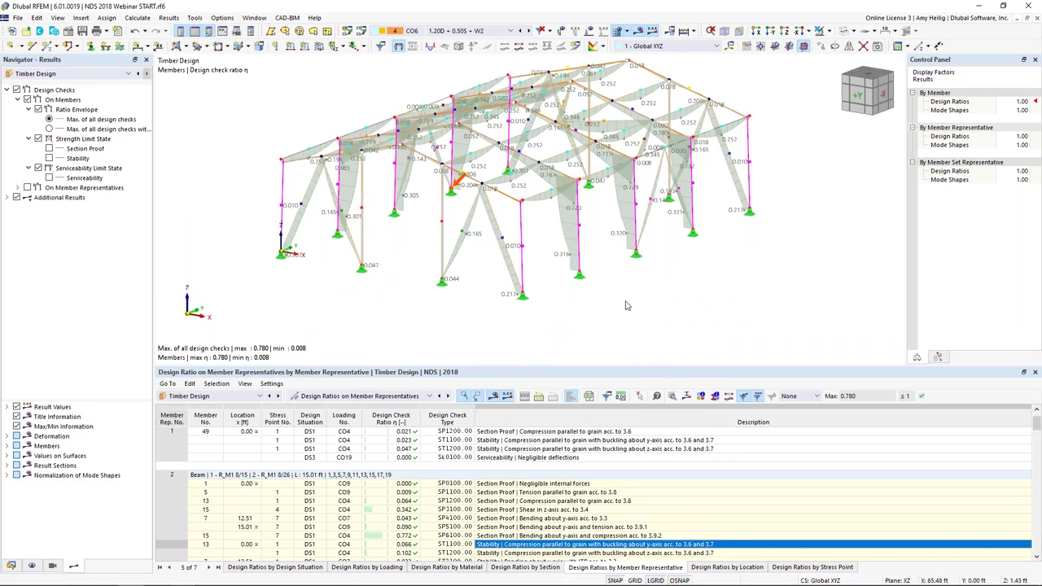
key(ctrl+1)
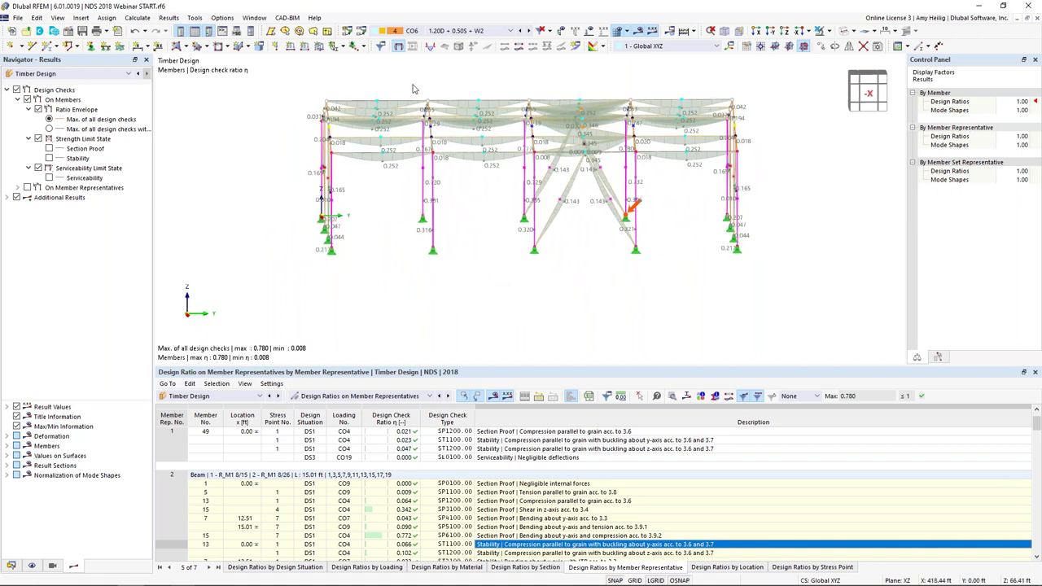
click(423, 202)
click(829, 31)
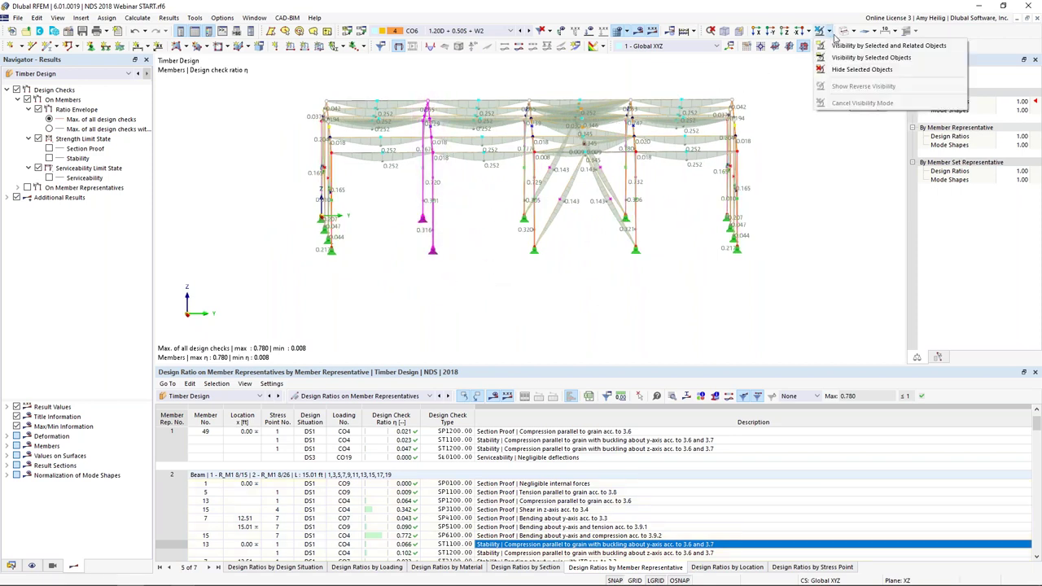
click(839, 45)
ctrl+middle_drag(413, 252, 421, 231)
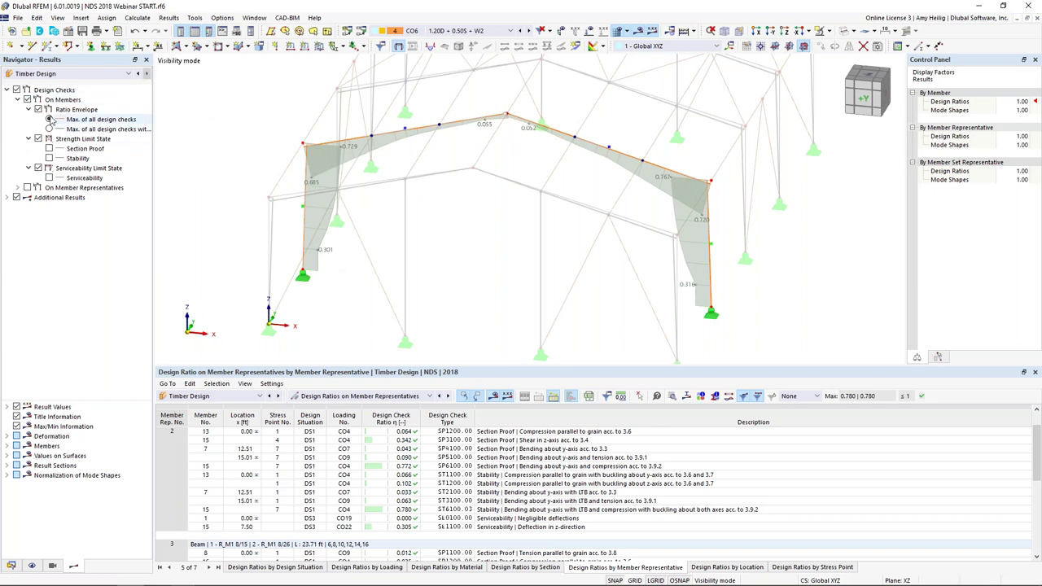
Step: Hide the ratio envelope on the isolated frame, check its serviceability ratios, and display only the stability ratios
click(65, 75)
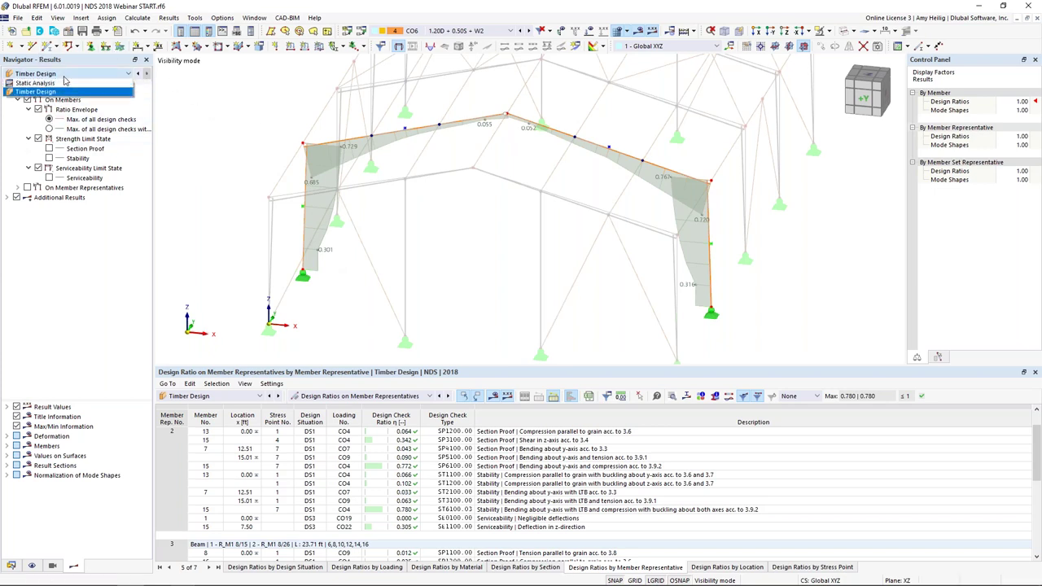
click(62, 93)
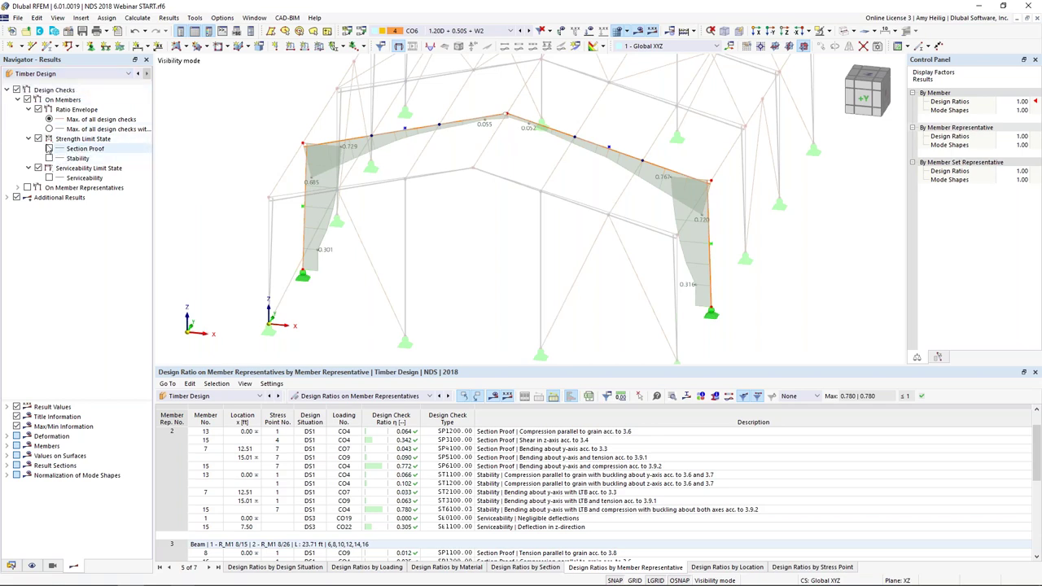
click(38, 110)
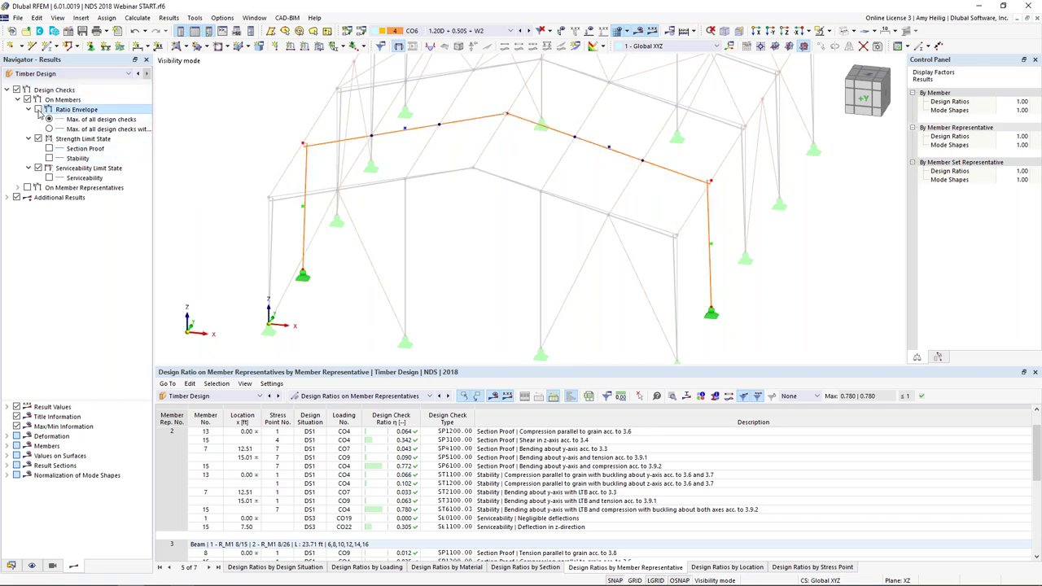
click(48, 177)
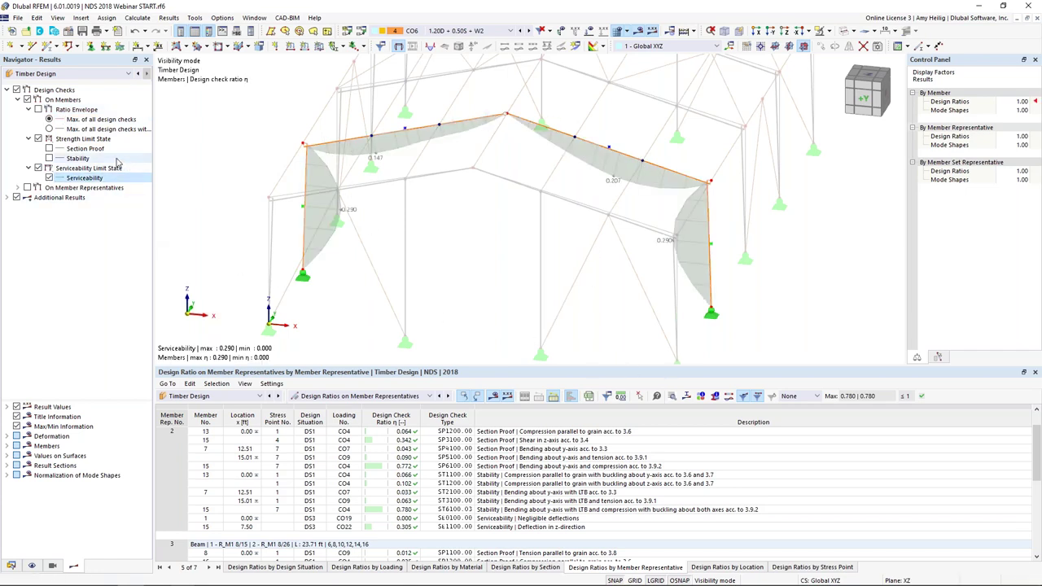
click(50, 178)
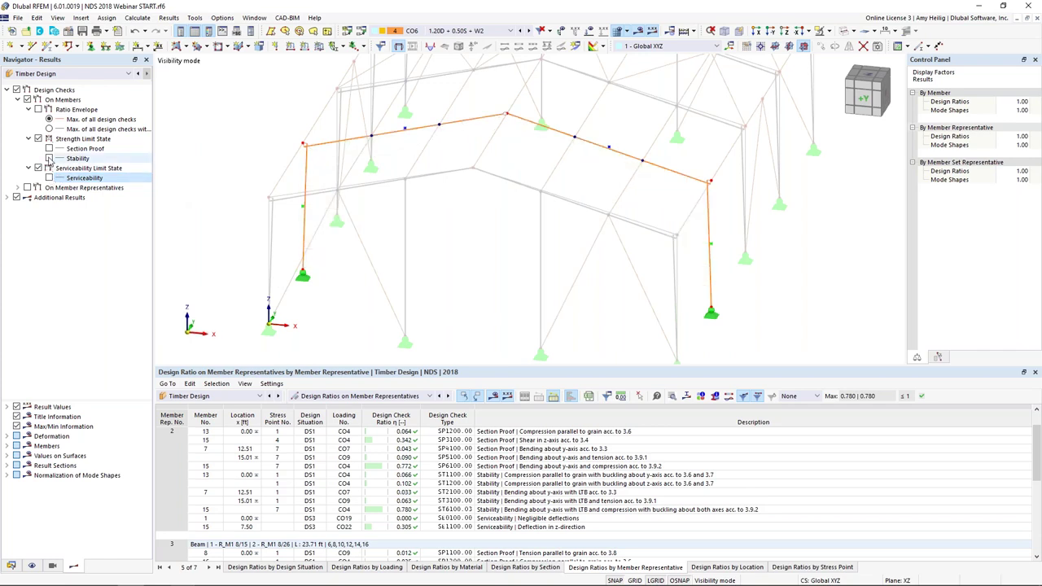
click(49, 159)
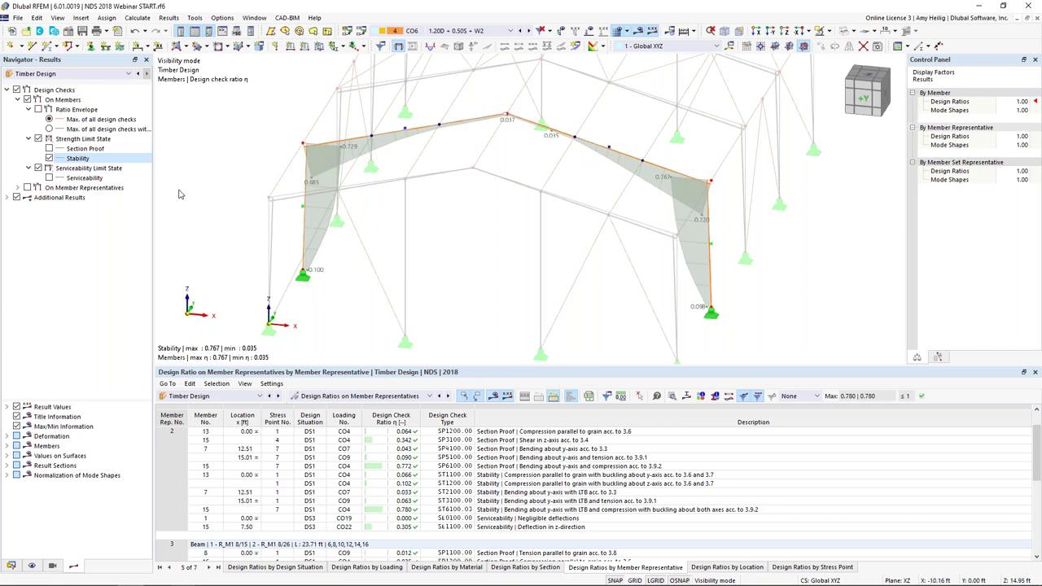
Step: Show the static analysis results of the isolated frame and their summary table, and enlarge the table area
click(93, 78)
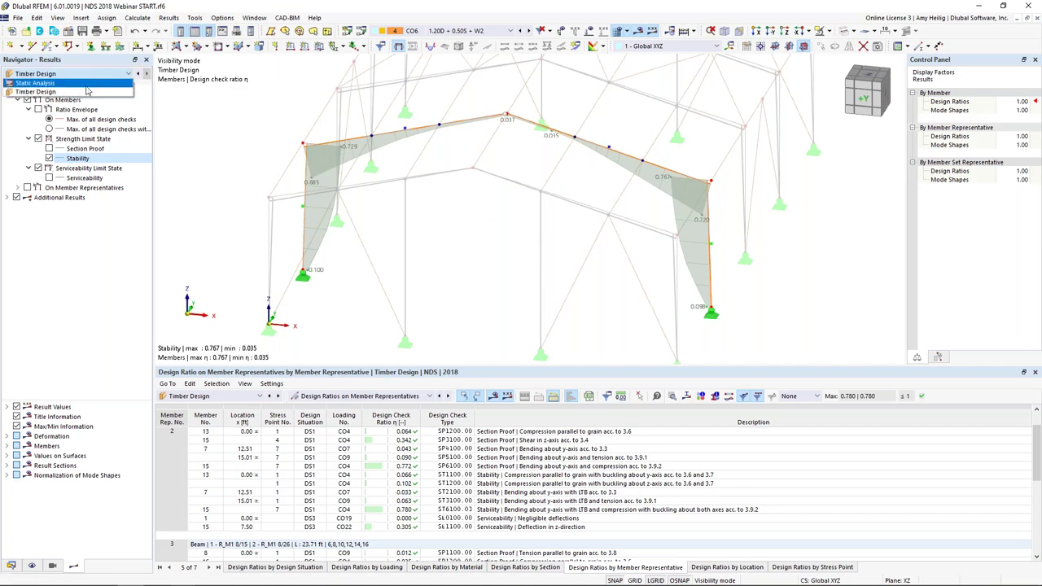
click(89, 83)
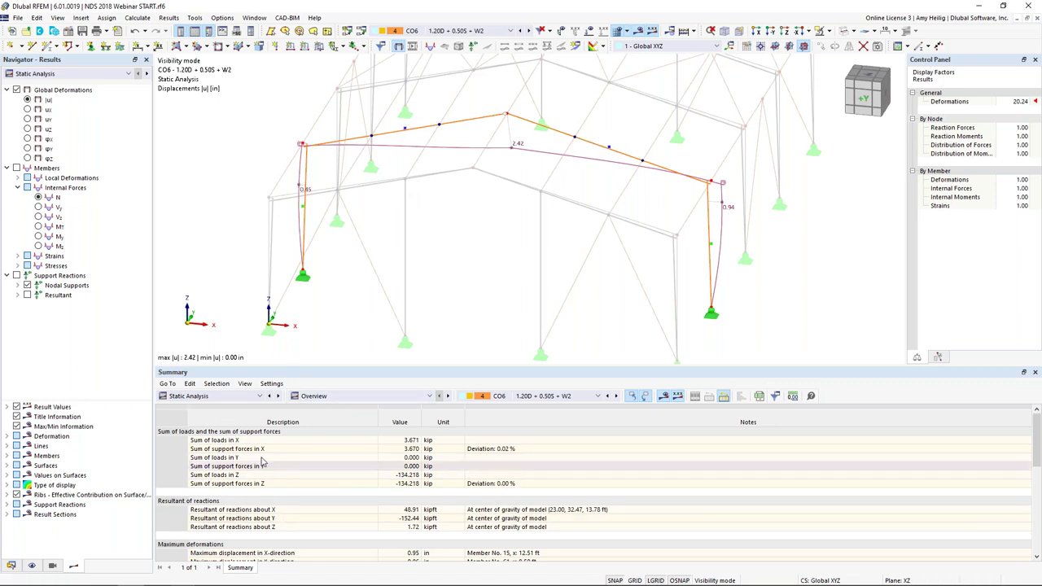
click(208, 396)
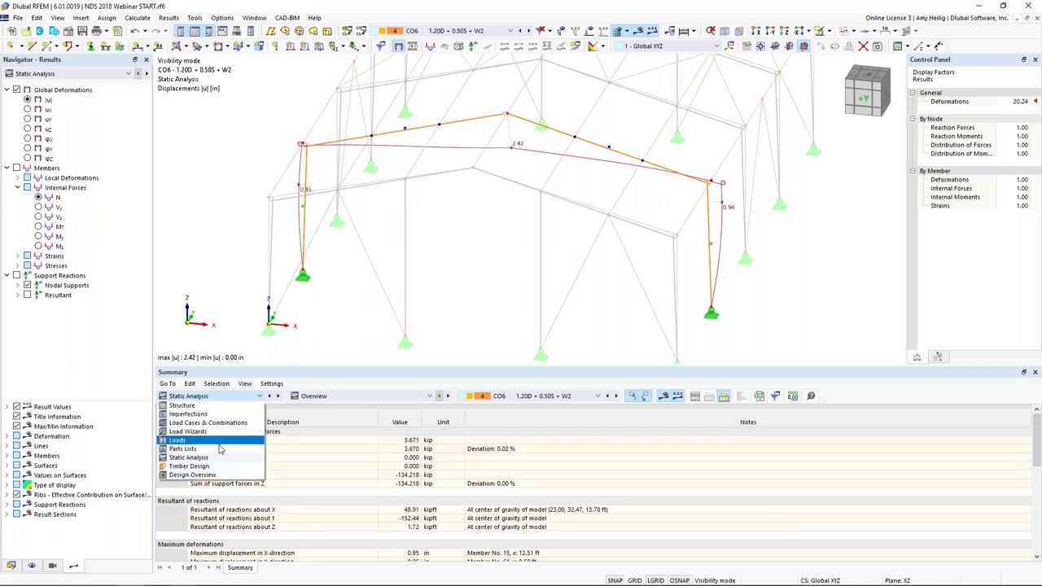
click(213, 458)
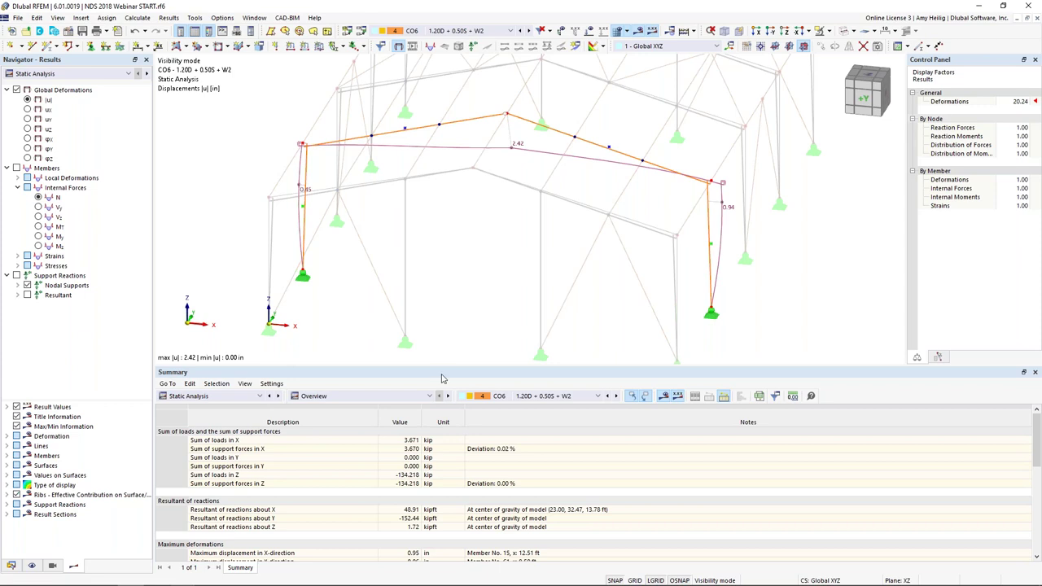
drag(446, 370, 446, 337)
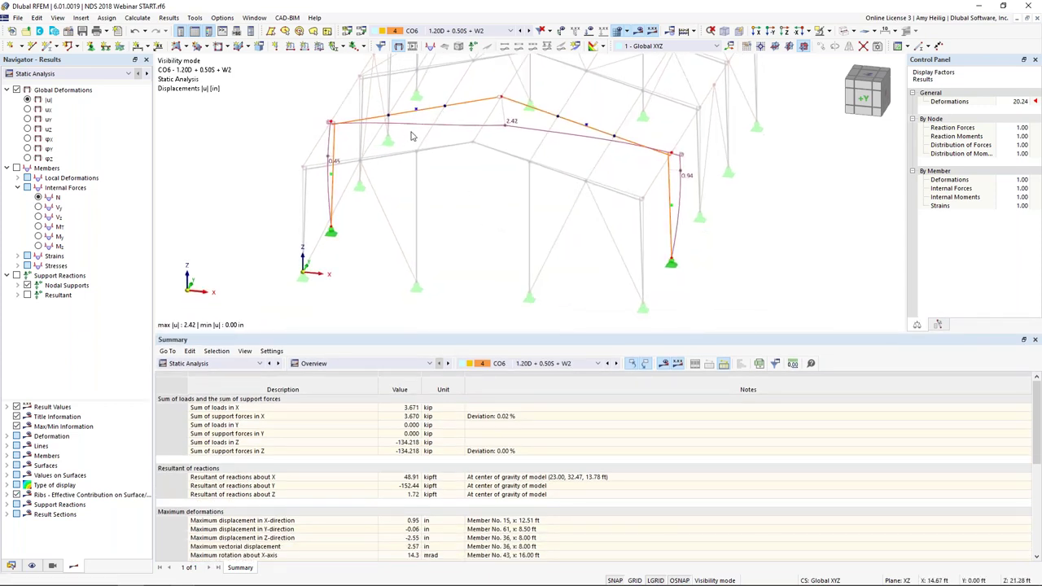
Step: Hide the global deformations and display the frame's member internal forces N, Vz and My one after another
click(16, 91)
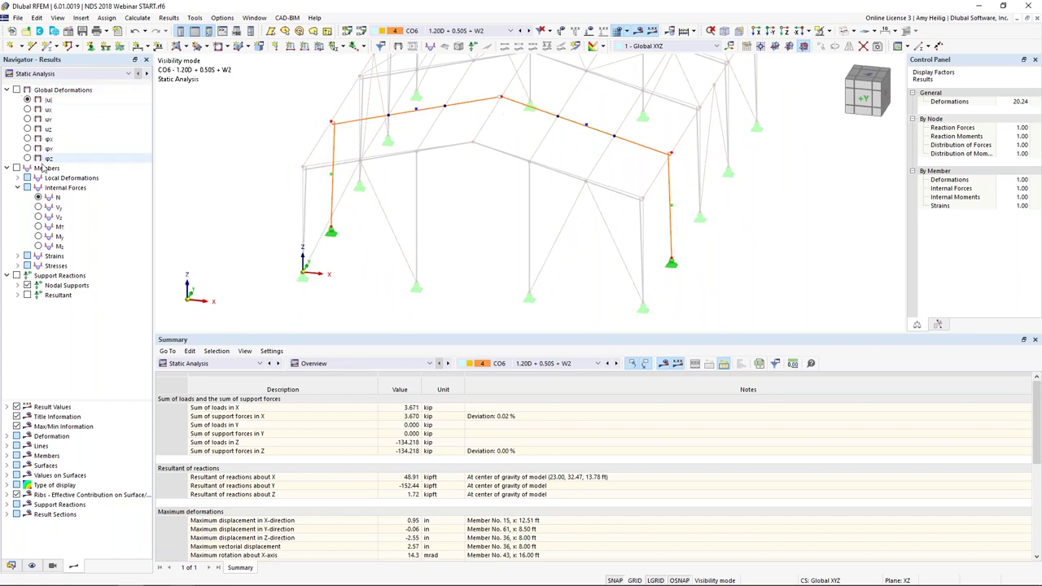
click(39, 198)
middle_drag(467, 202, 479, 232)
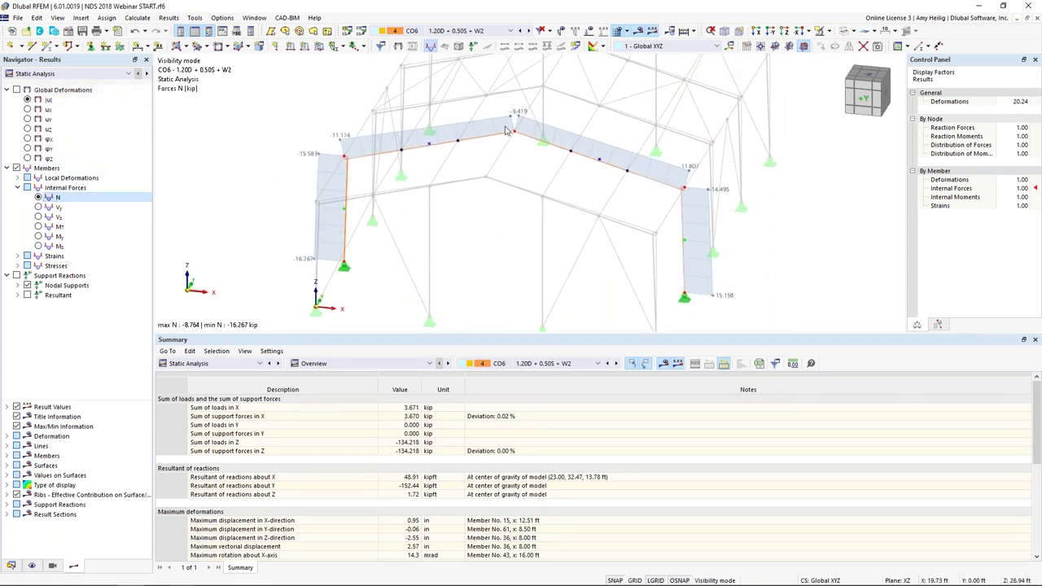
click(38, 217)
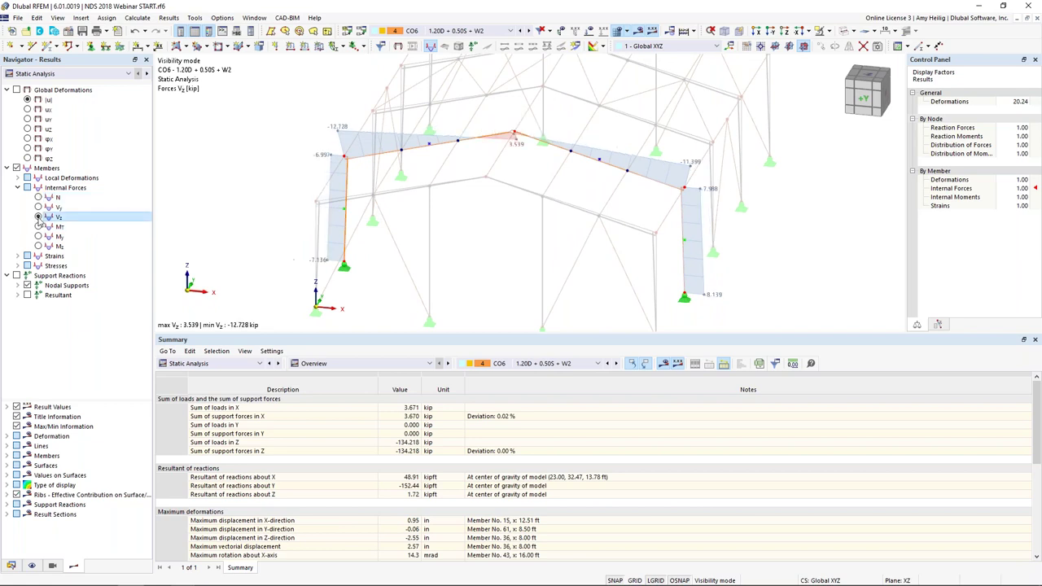
click(38, 237)
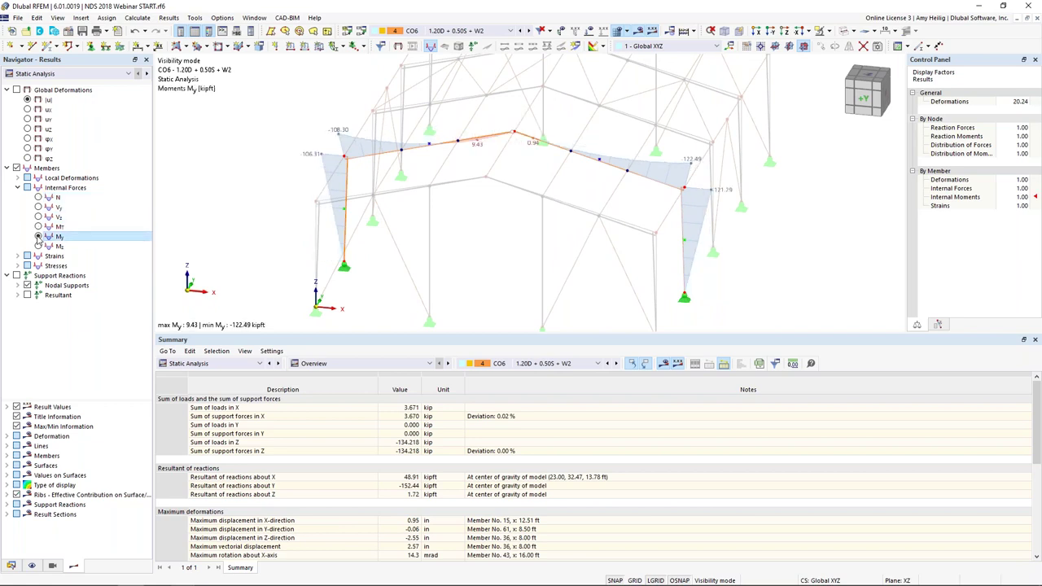
Step: Open the result diagrams for member 6 and add the N and Vz internal force diagrams
right_click(438, 148)
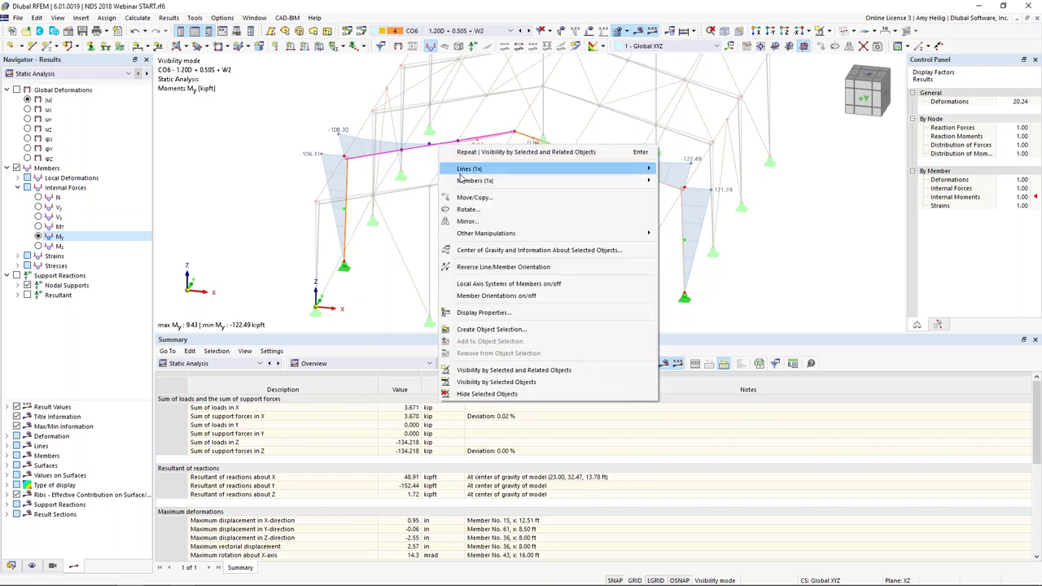
mouse_move(466, 180)
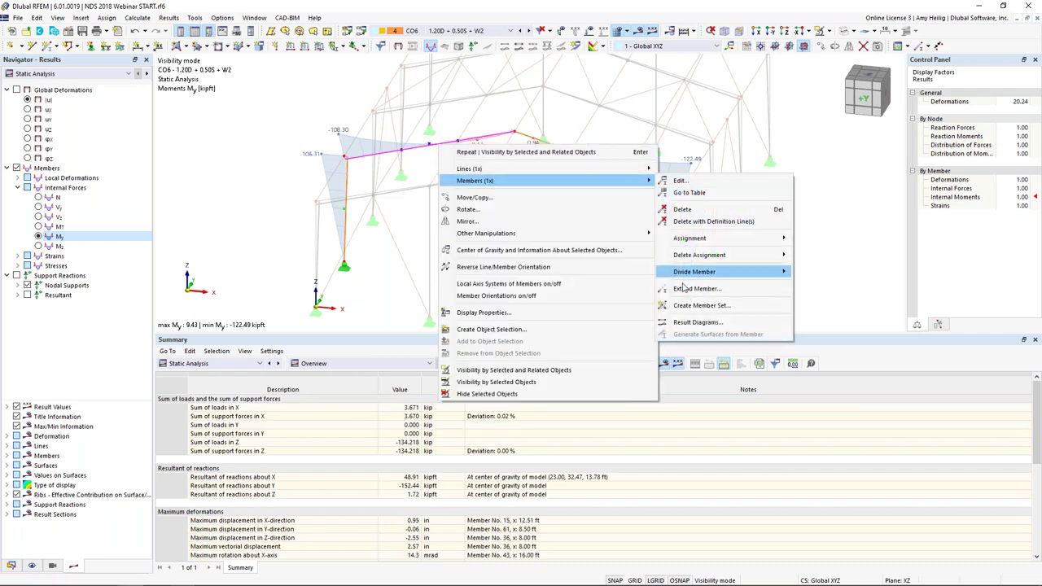
click(698, 323)
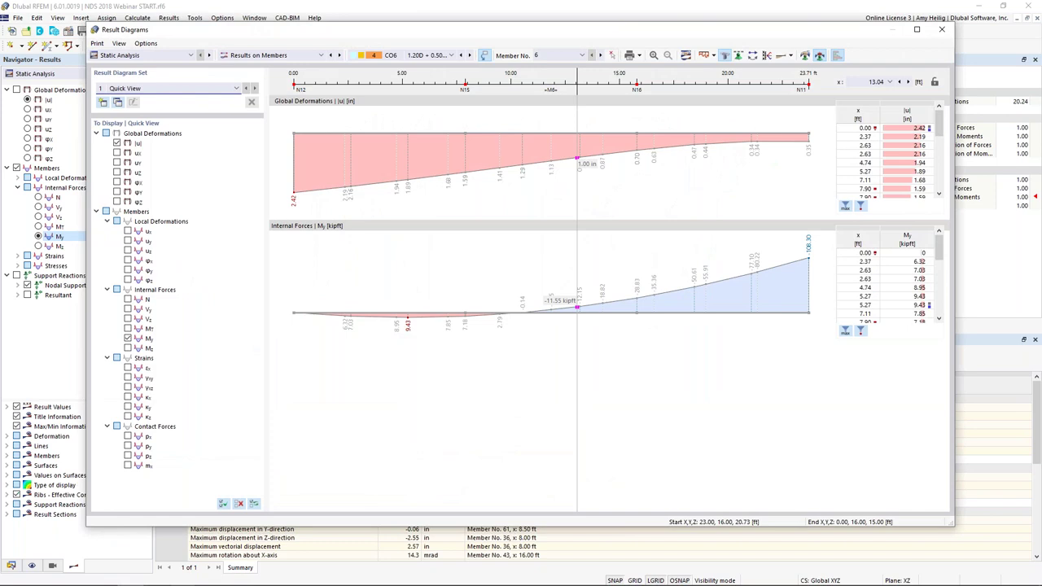
click(127, 299)
click(128, 319)
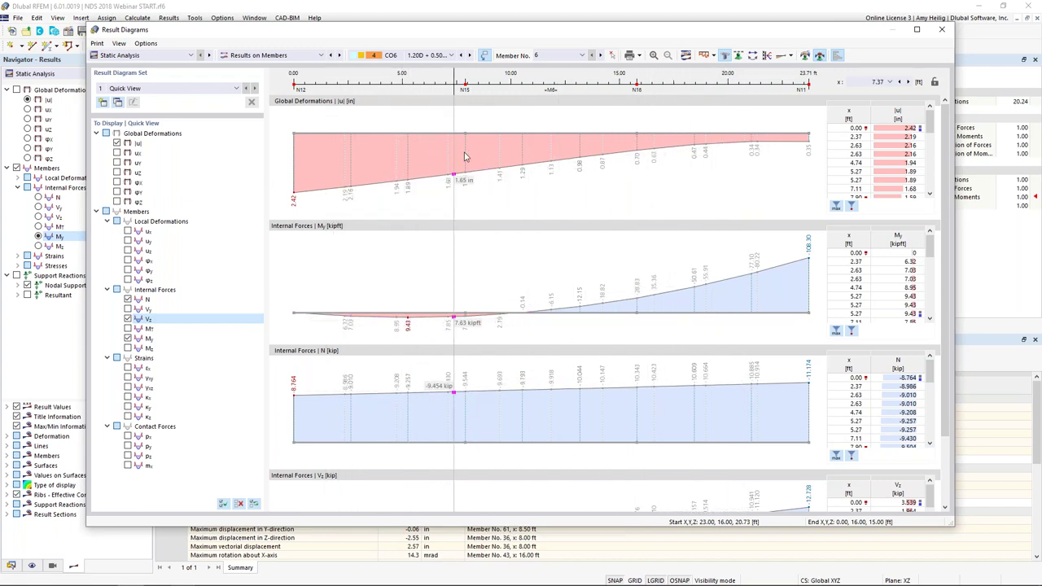
Step: Review member 6's result diagrams under load combination CO8, close them, and keep the static analysis results displayed
click(469, 56)
click(469, 55)
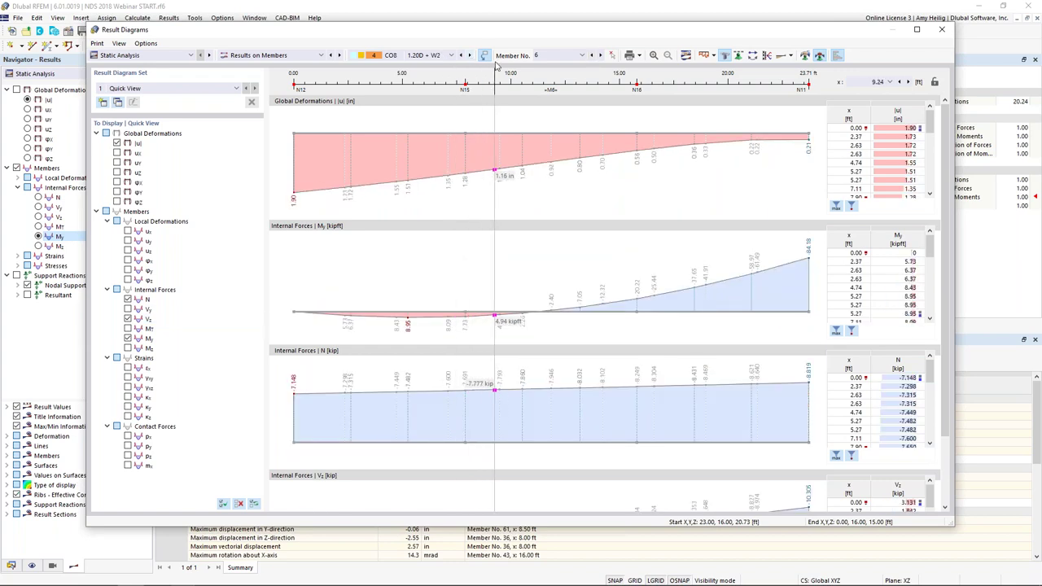
drag(457, 34, 436, 57)
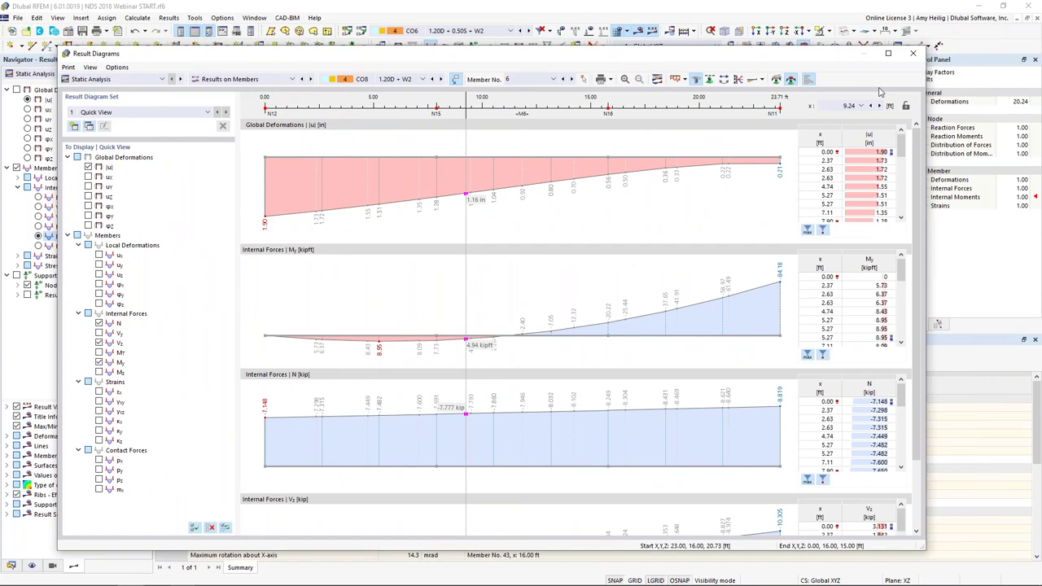
click(915, 54)
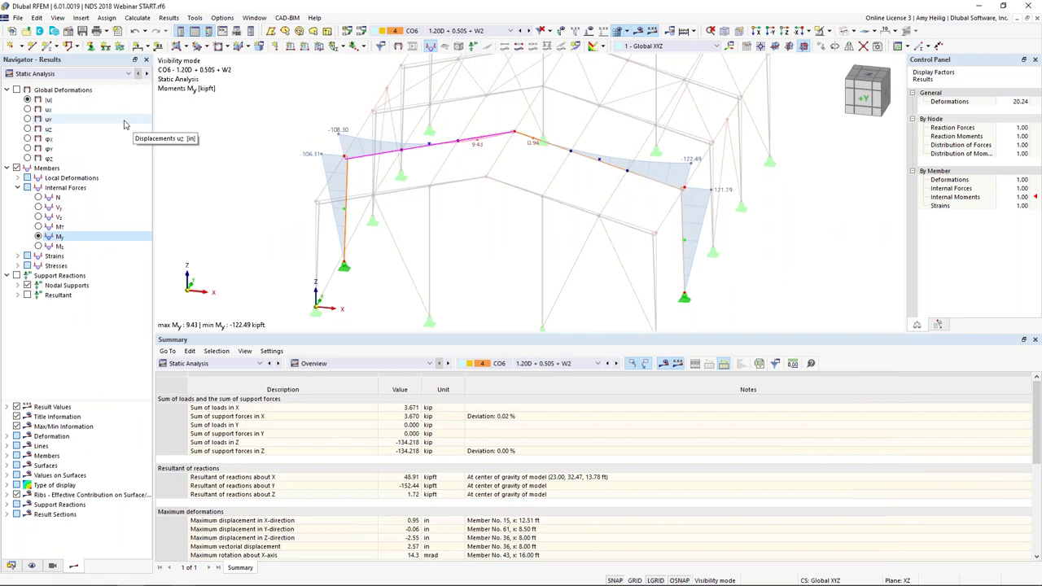
click(112, 73)
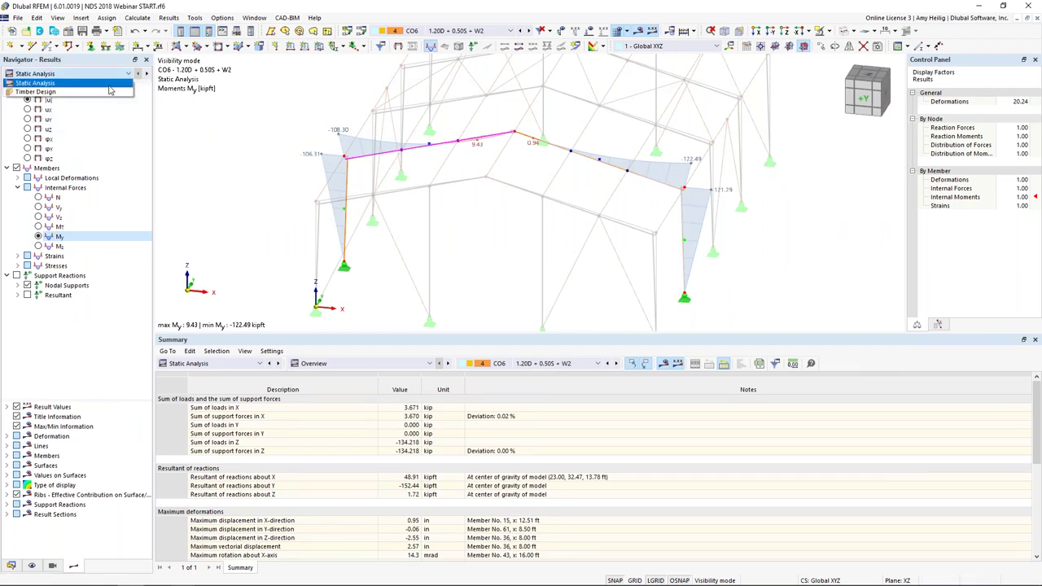
click(110, 84)
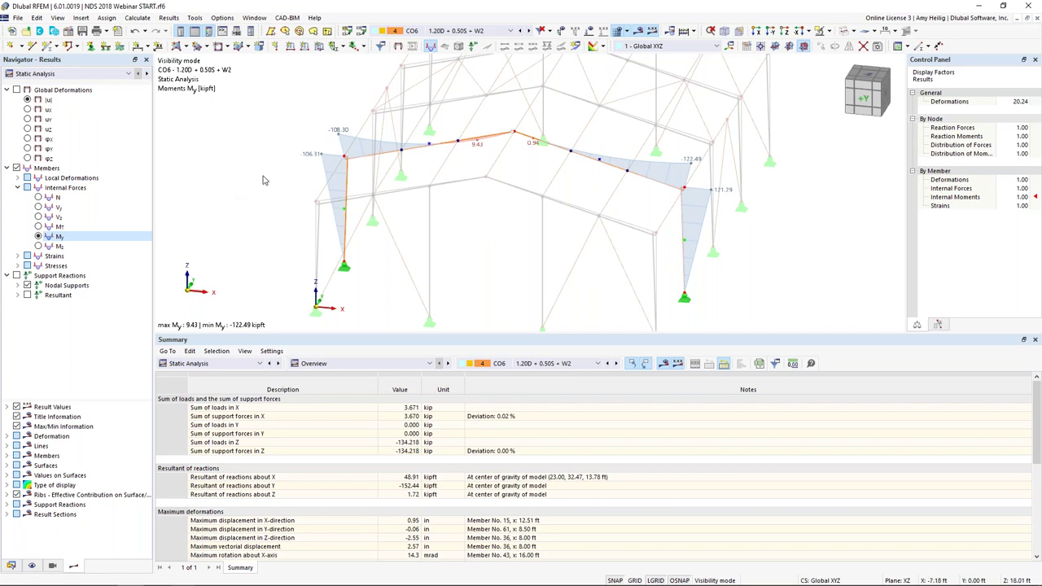
Step: Switch to the NDS 2018 Compression START.rf6 model and inspect how the joists frame into the supporting beam
scroll(569, 229, down, 2)
ctrl+middle_drag(568, 229, 540, 213)
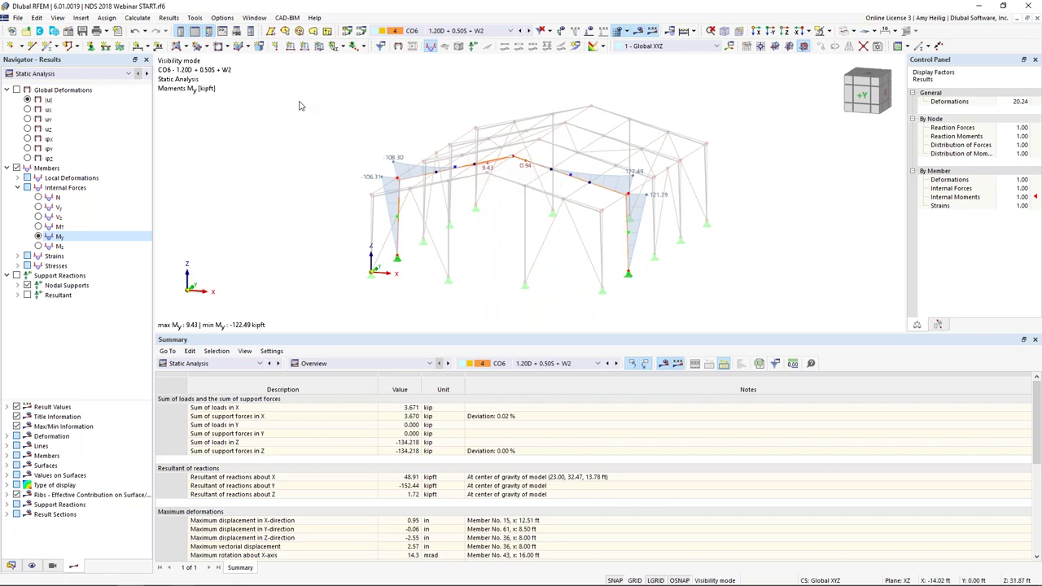
click(254, 17)
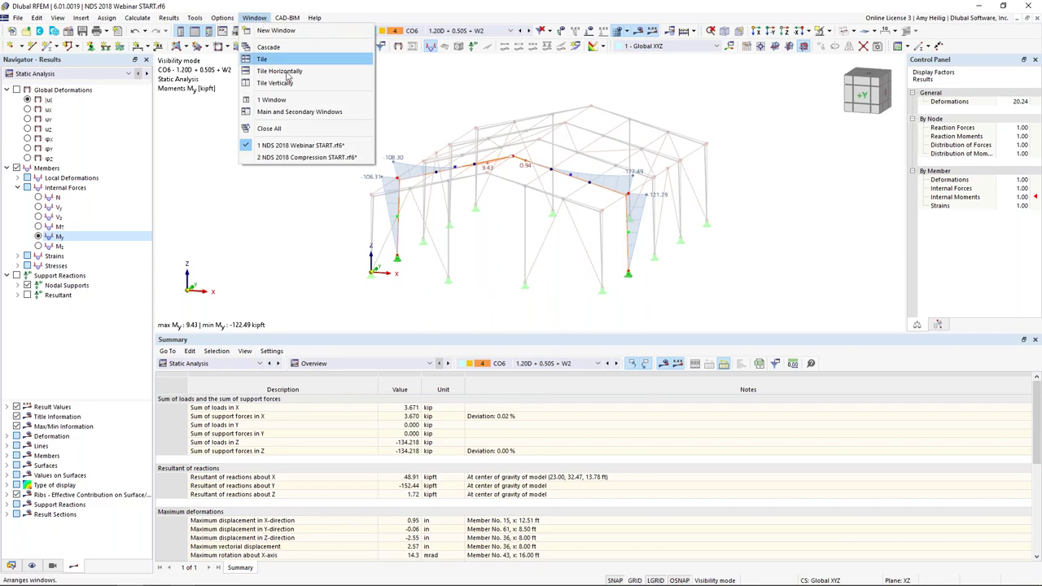
click(305, 157)
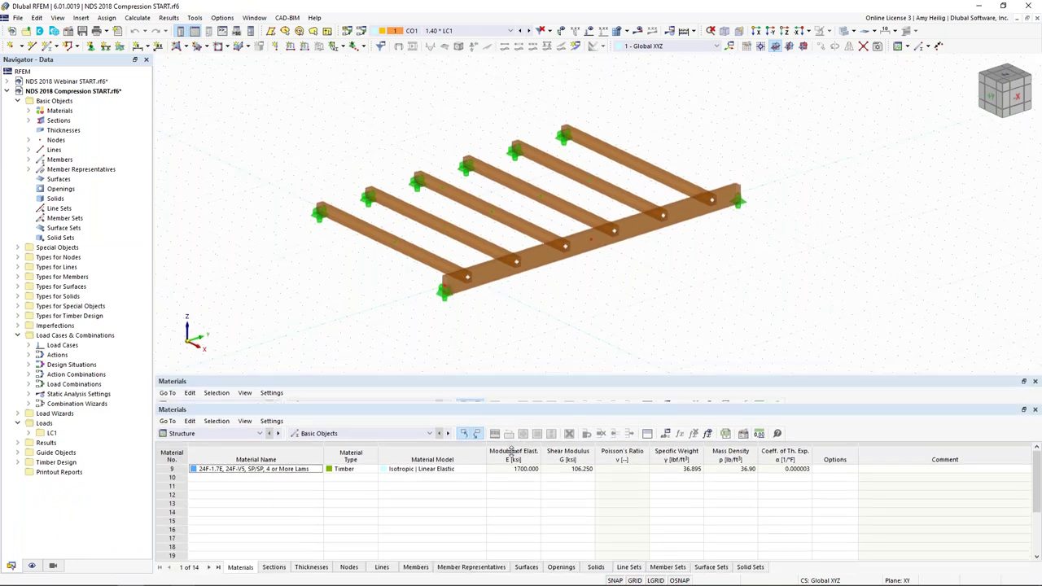
scroll(538, 345, up, 2)
middle_drag(537, 345, 519, 333)
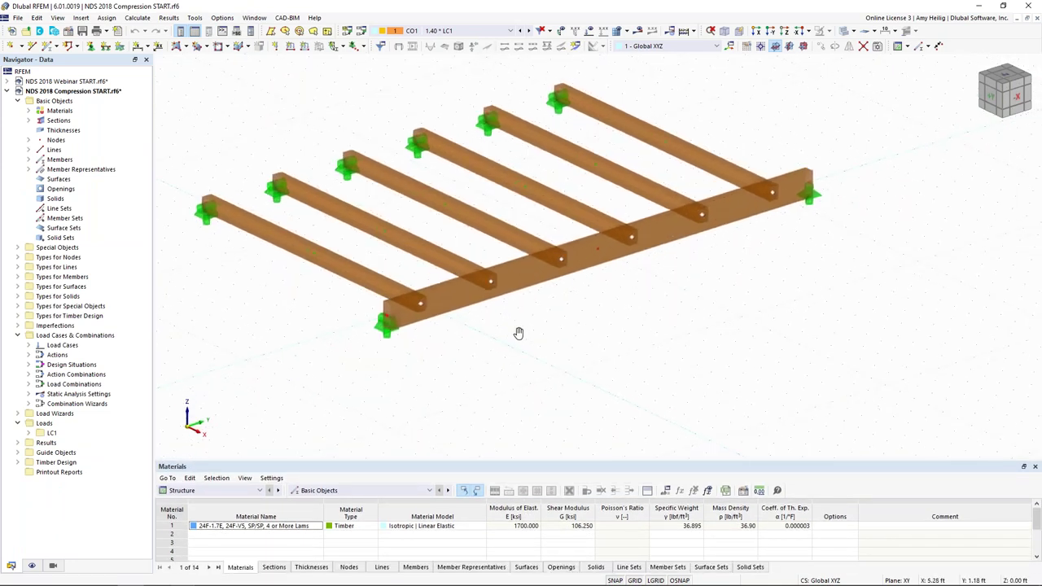
click(467, 302)
click(604, 331)
ctrl+middle_drag(563, 358, 529, 374)
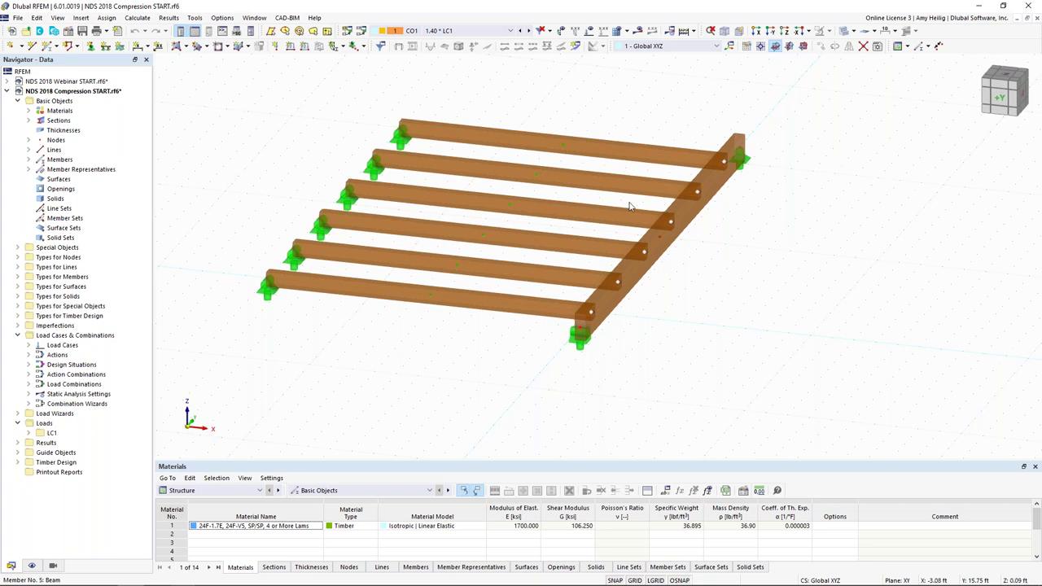
ctrl+middle_drag(658, 310, 524, 350)
scroll(525, 350, up, 2)
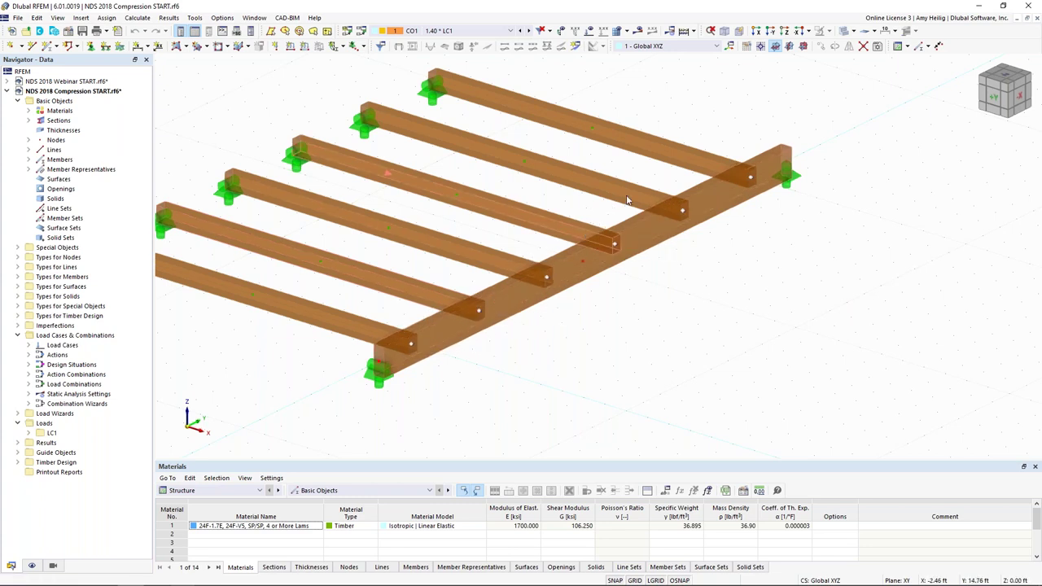
Step: Compare the wireframe and solid displays of the joists and supporting beam, returning to the solid display
click(844, 33)
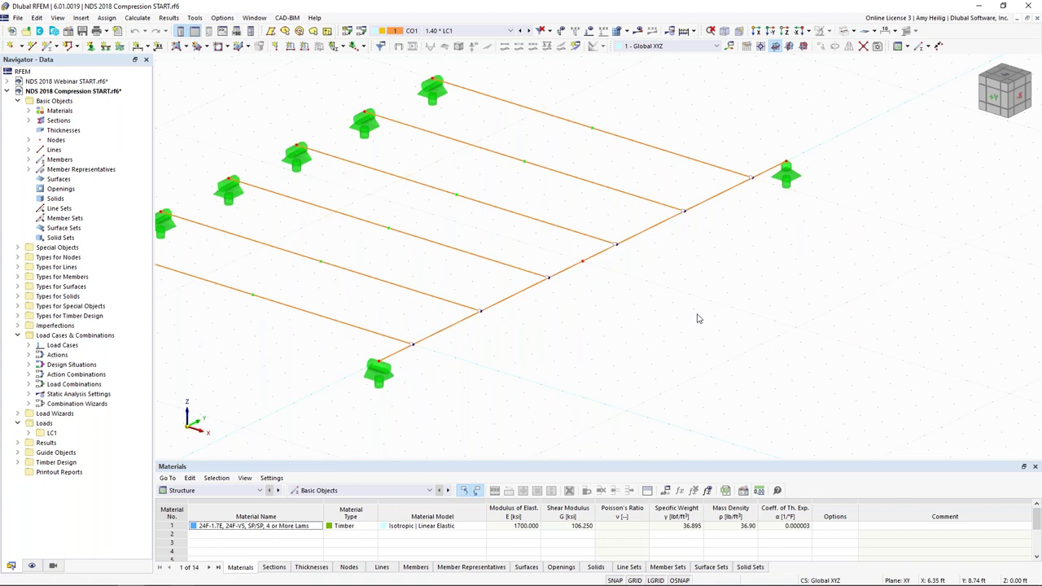
click(845, 32)
click(845, 32)
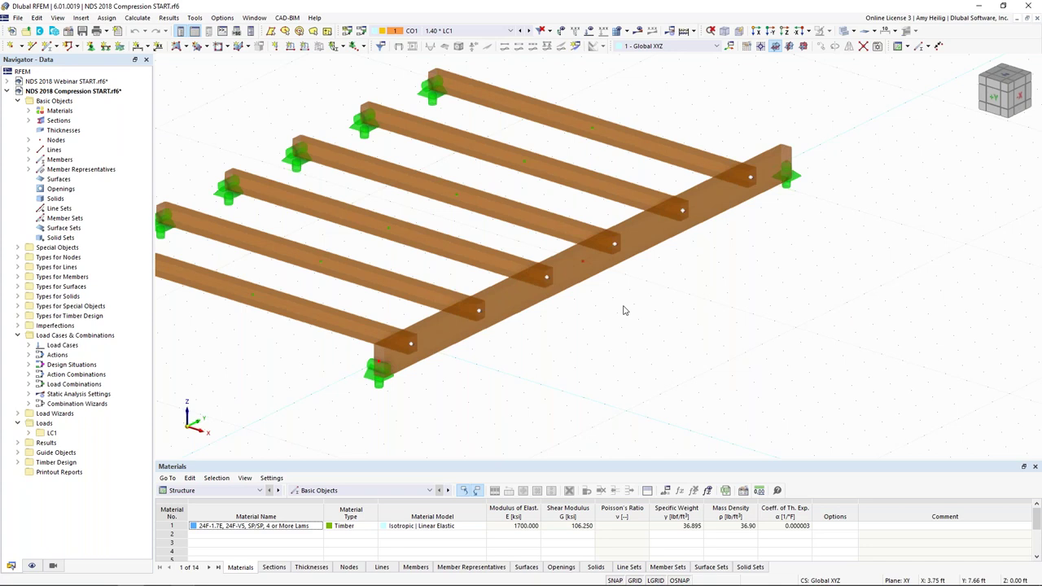
click(844, 32)
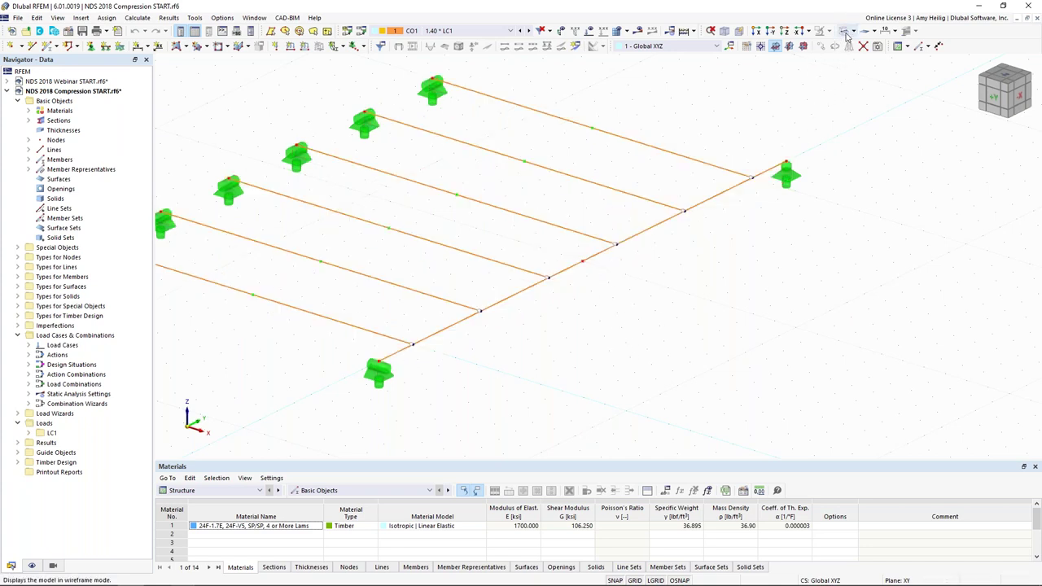
click(845, 32)
click(845, 33)
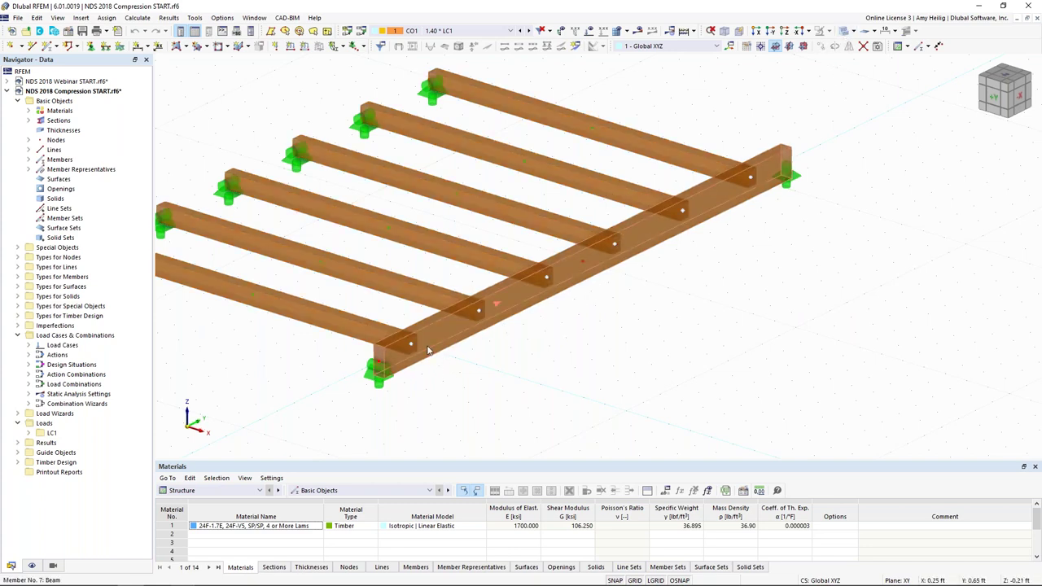
Step: Select joists 1-6, open them for editing, and show their design supports and deflection settings
mouse_move(429, 350)
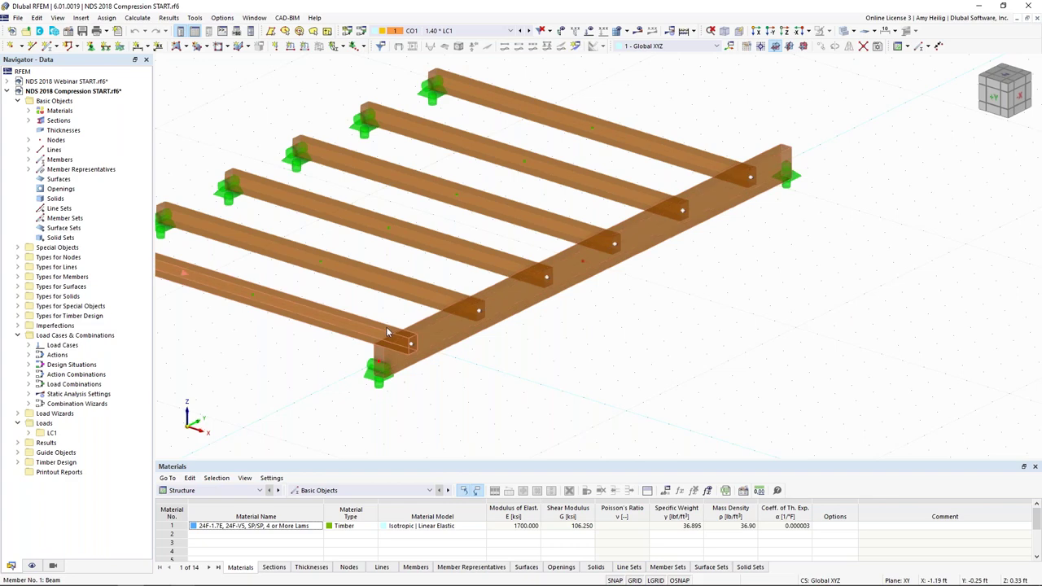
ctrl+middle_drag(637, 310, 581, 365)
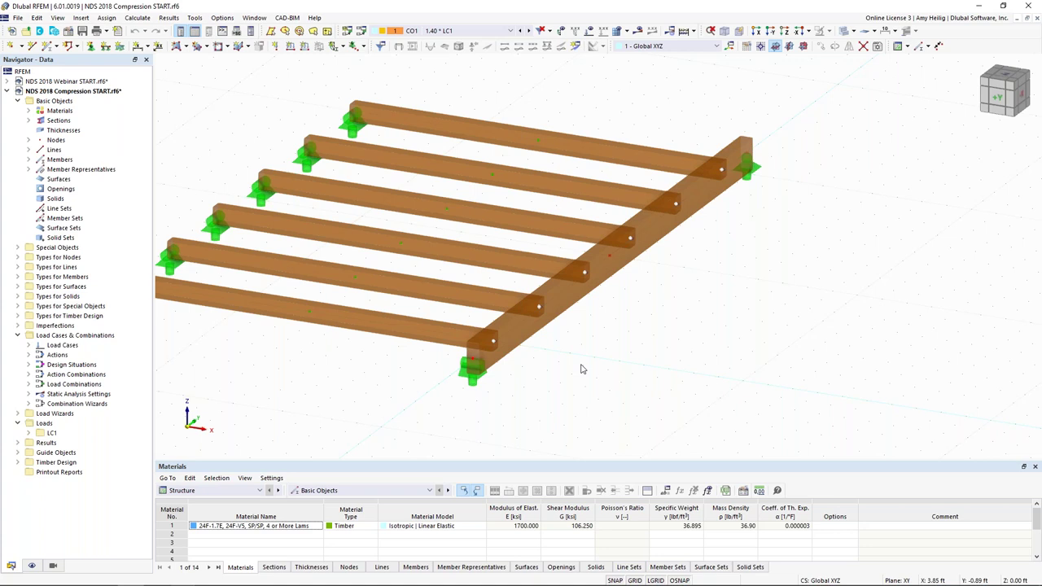
ctrl+middle_drag(581, 369, 623, 344)
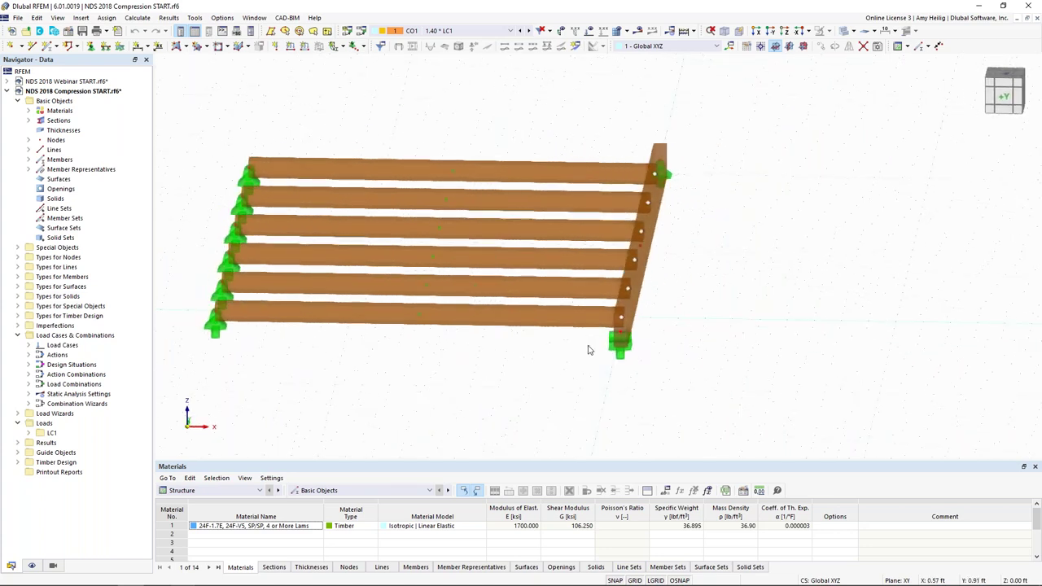
drag(576, 375, 522, 131)
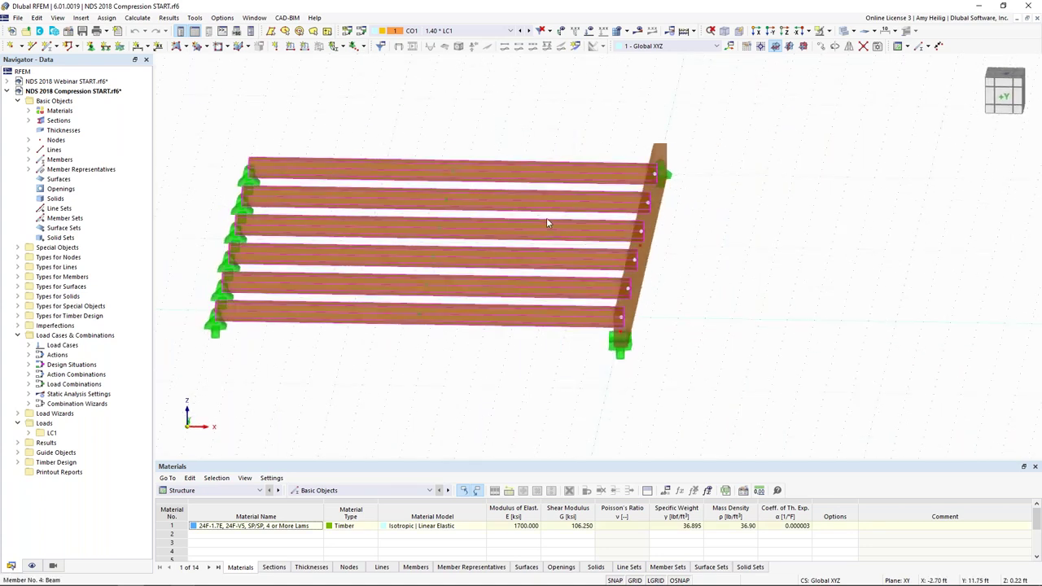
double_click(531, 173)
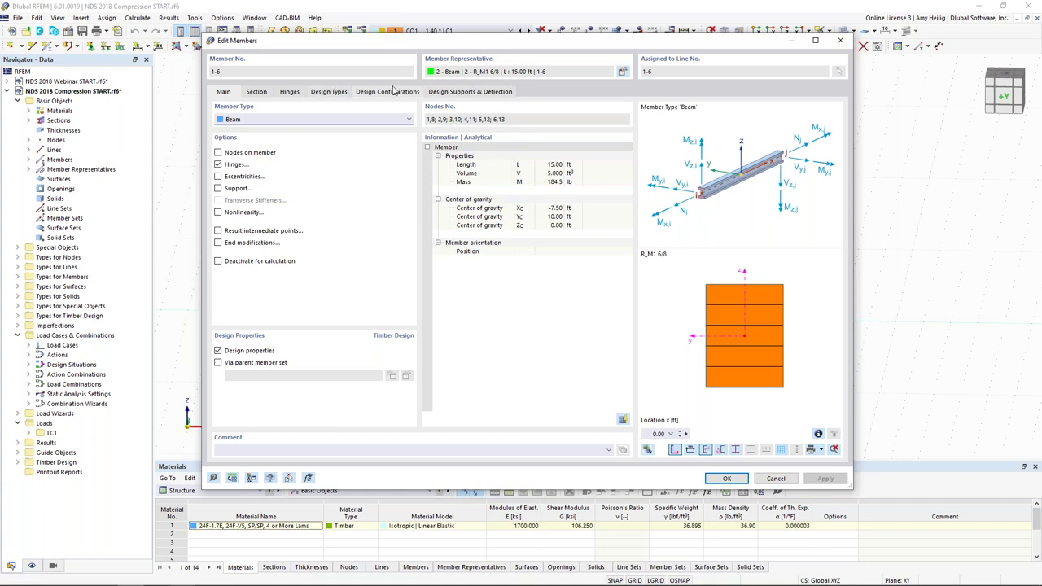
click(443, 93)
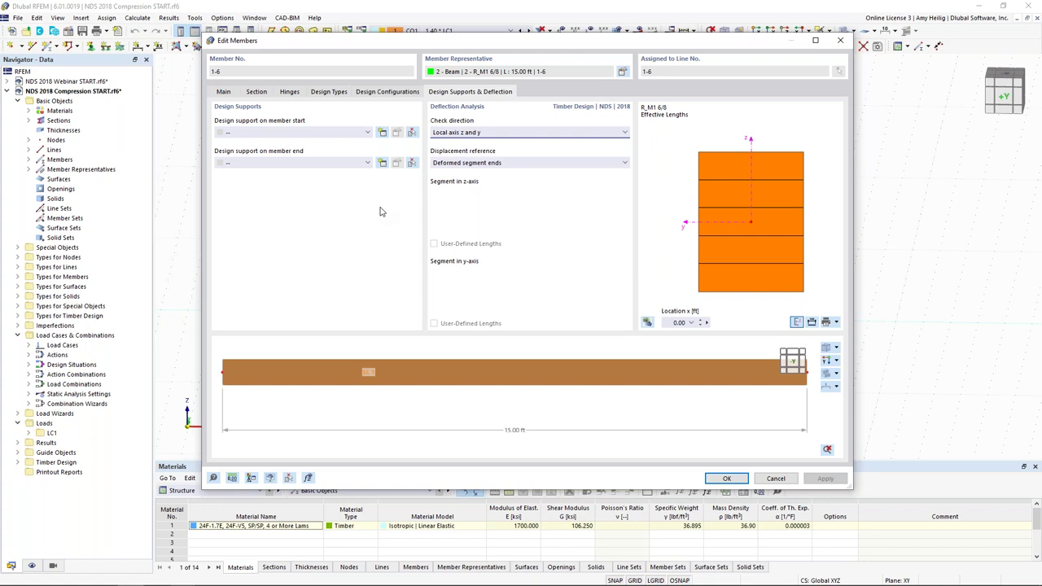
Step: Switch to the webinar presentation's slide on the tapered column representative dimension
key(super+Tab)
click(151, 308)
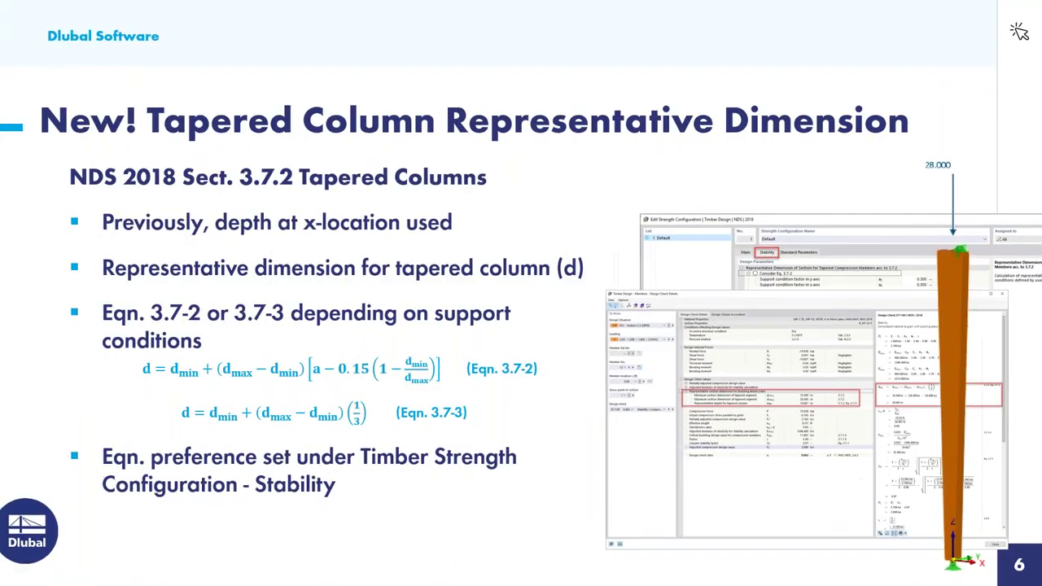
Step: Advance the presentation to the slide on compression perpendicular to the grain
key(Right)
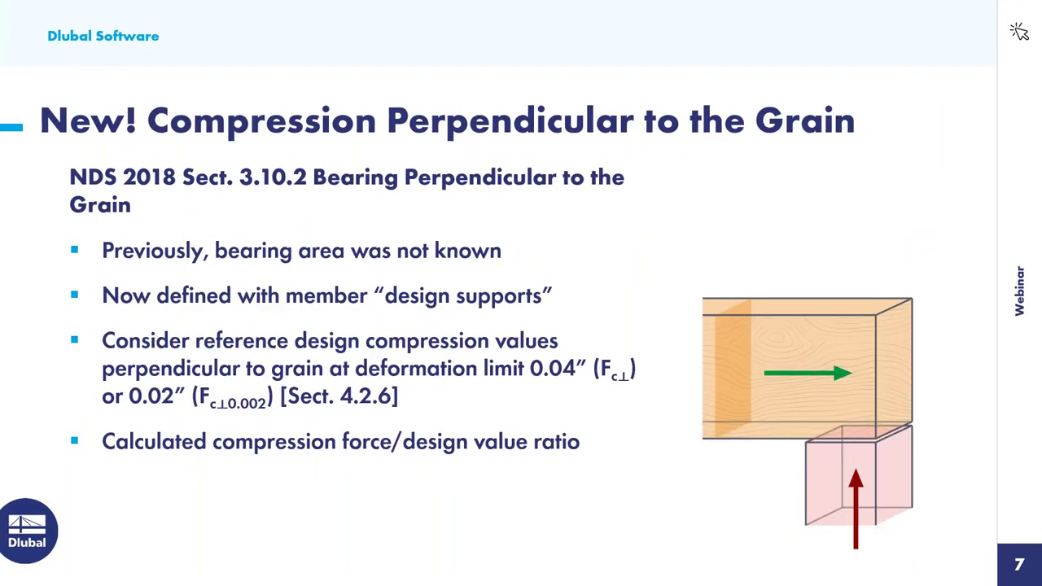
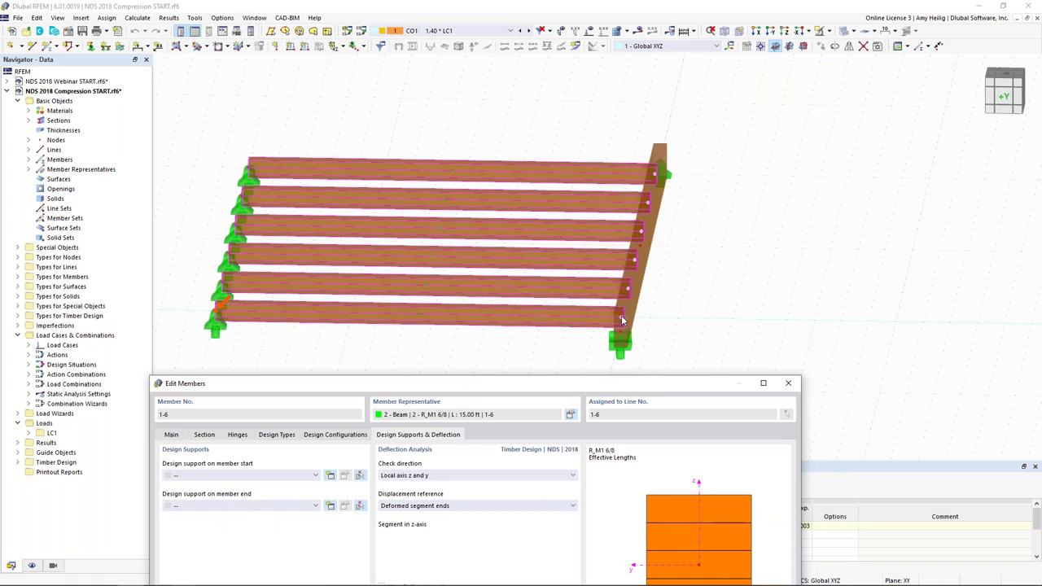
Step: Create a timber design support for joists 1-6 named "Joist 3 in." with a z-axis support length of 3 in
drag(610, 382, 654, 83)
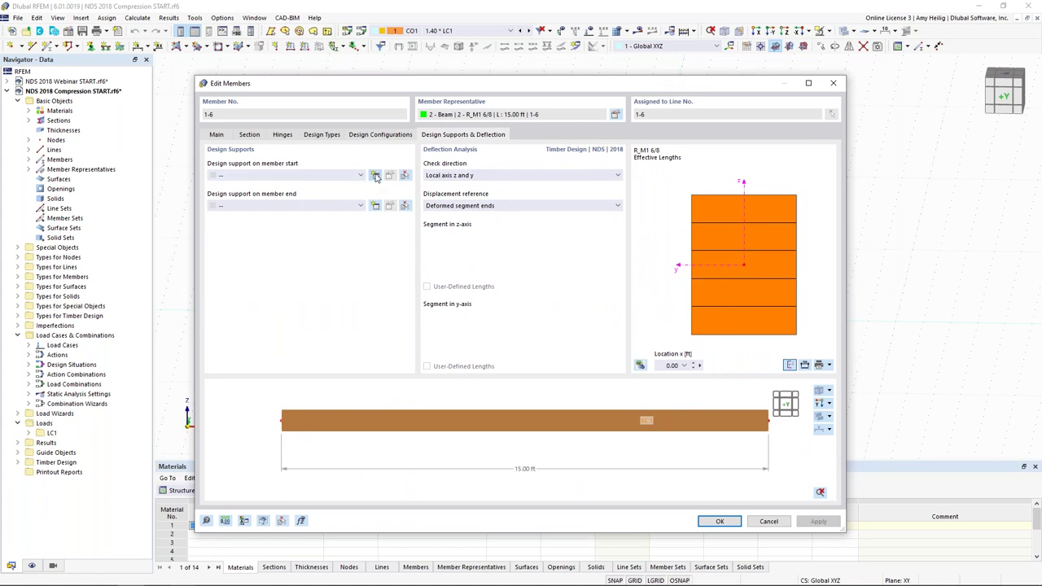
click(376, 176)
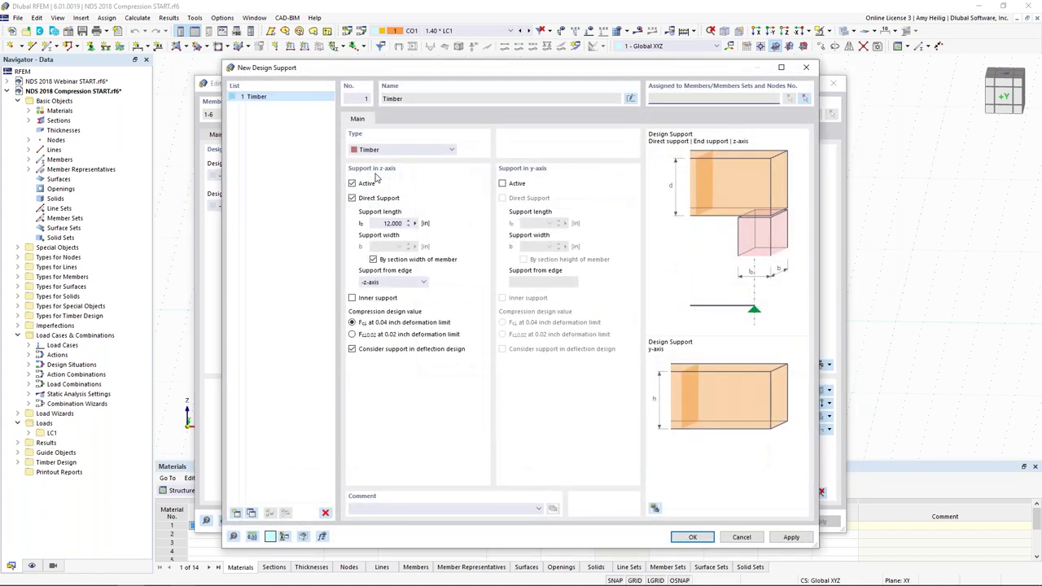
click(630, 98)
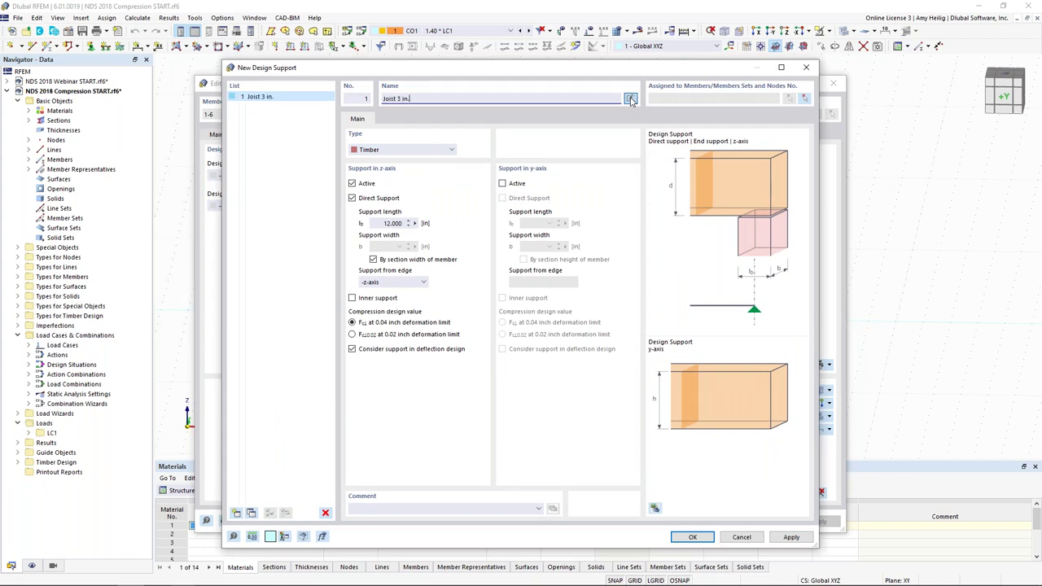
drag(382, 224, 425, 224)
text(3)
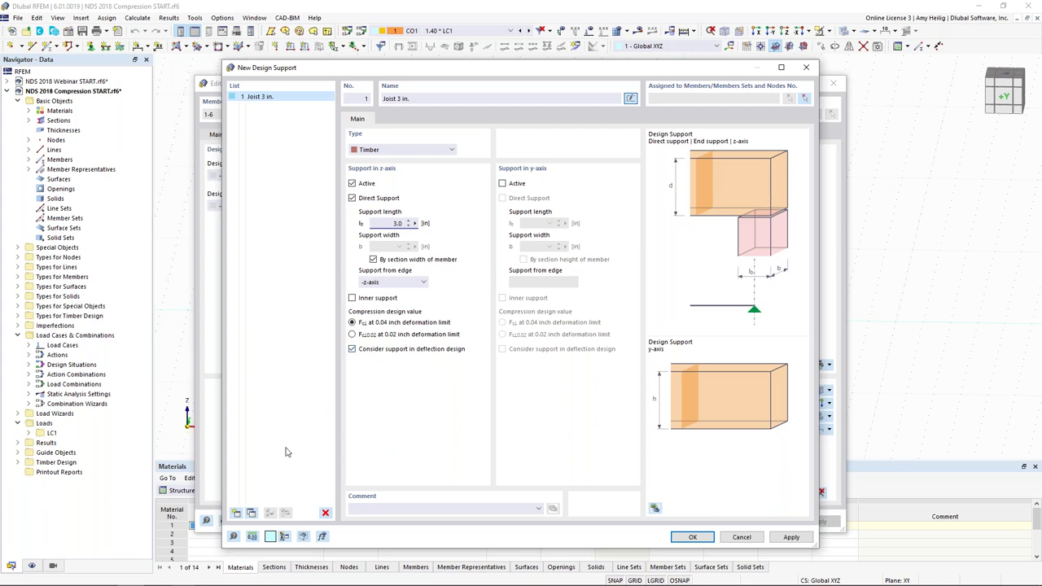
Step: Copy the 3 in. joist design support, rename the copy "Joist 6 in." and set its support length to 6 in
click(252, 514)
click(252, 514)
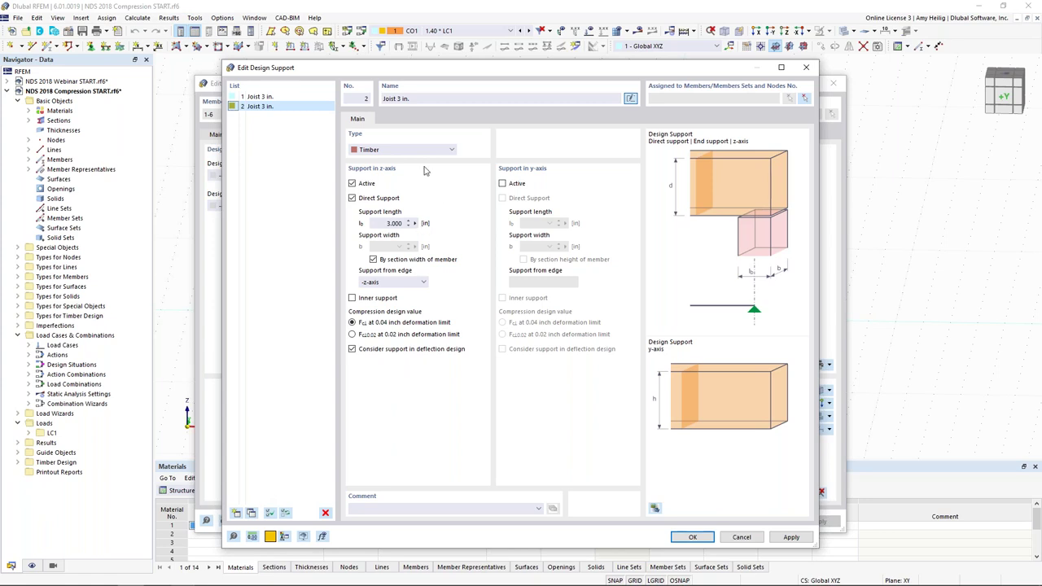
click(404, 99)
drag(383, 225, 419, 222)
text(6)
click(693, 537)
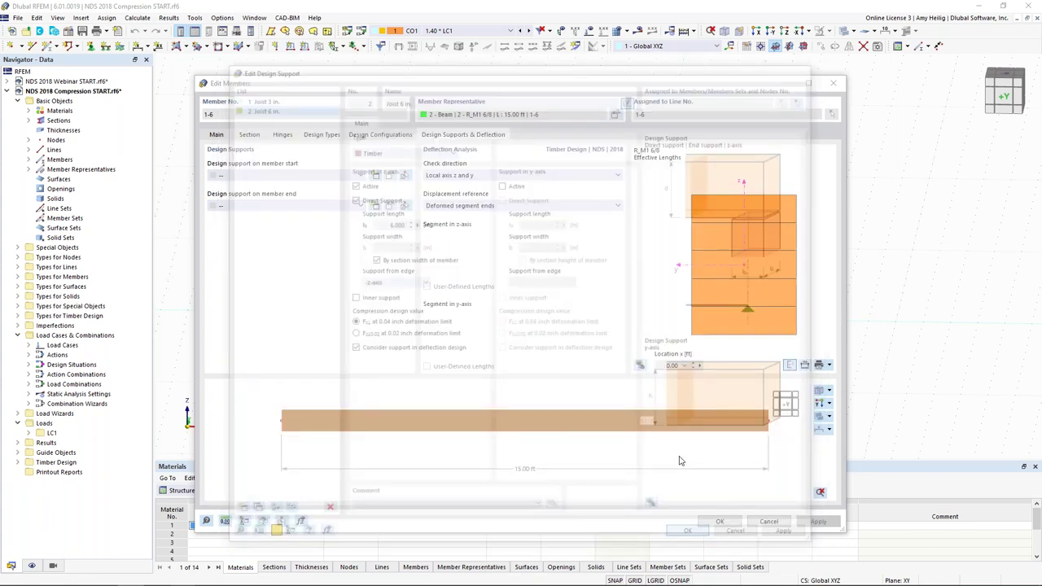
Step: Assign design support "Joist 3 in." to the member start and "Joist 6 in." to the member end of joists 1-6
click(354, 179)
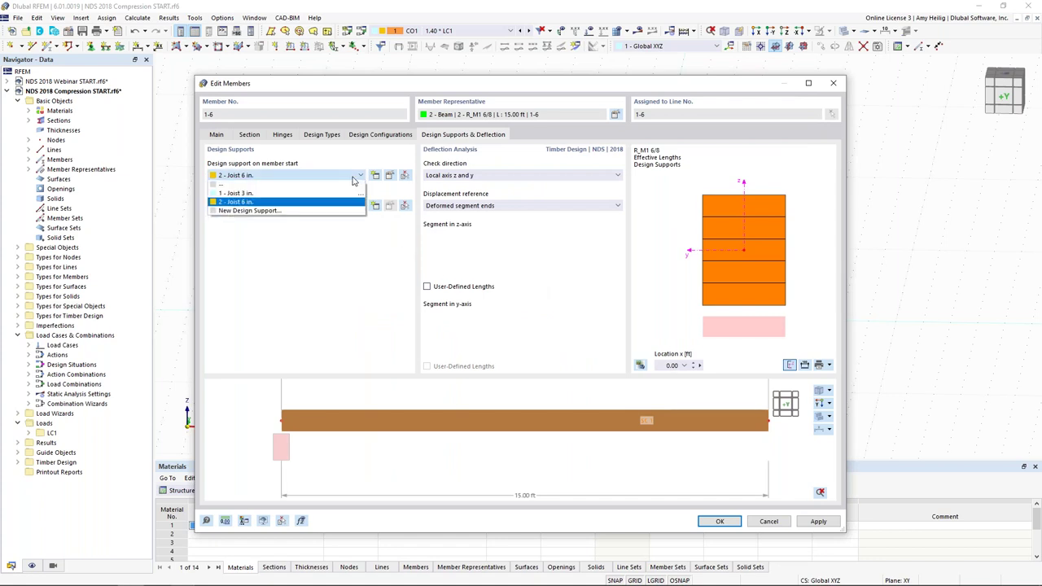
click(331, 195)
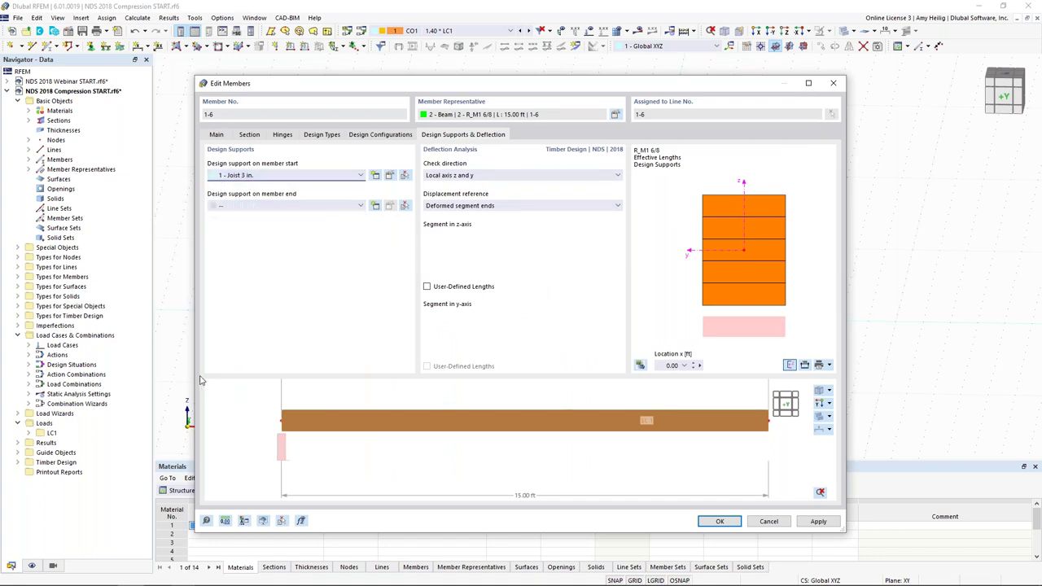
drag(429, 85, 421, 291)
drag(273, 291, 321, 91)
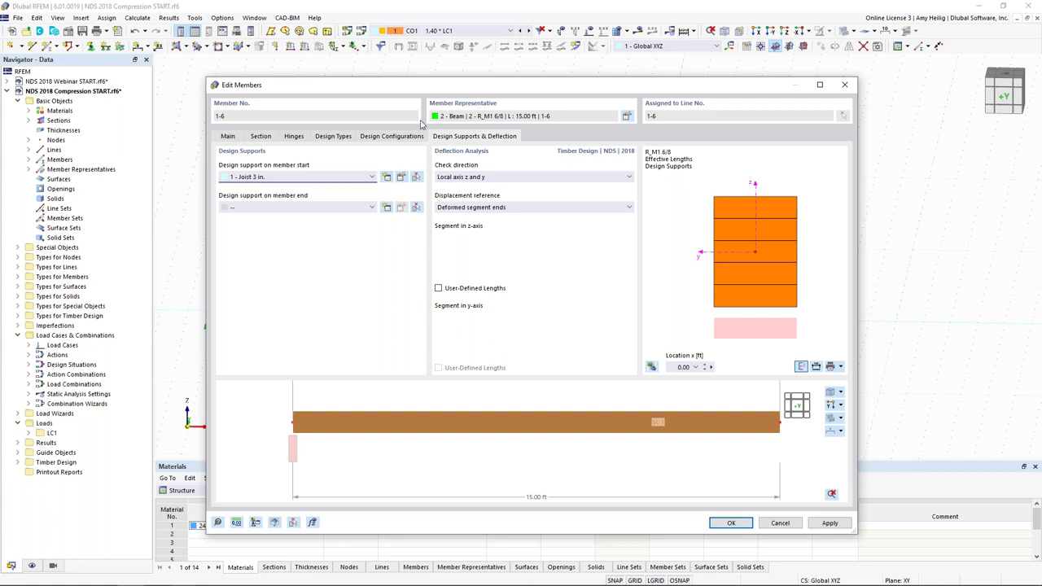
drag(466, 80, 395, 299)
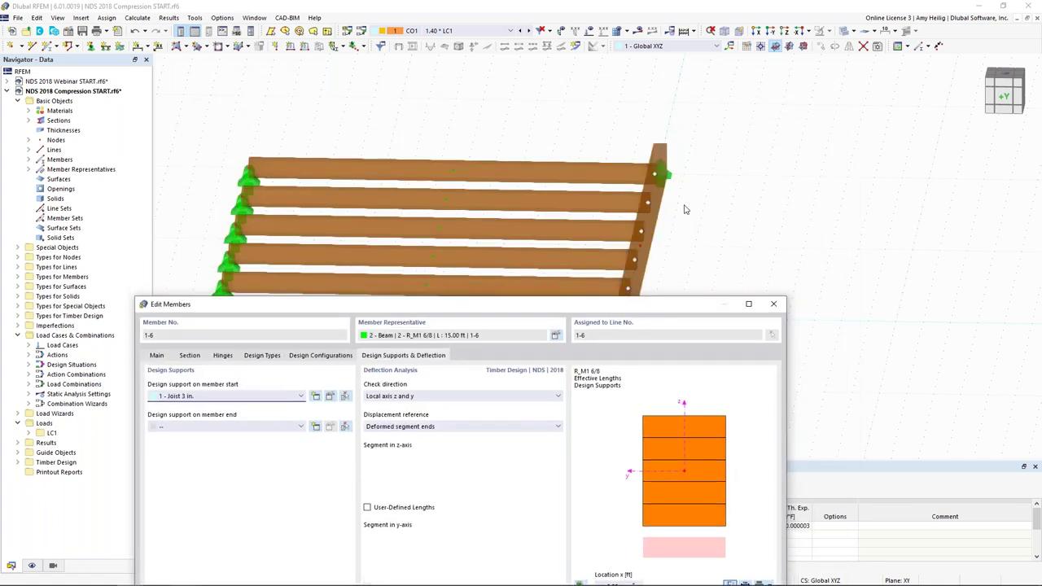
drag(604, 303, 679, 86)
click(375, 208)
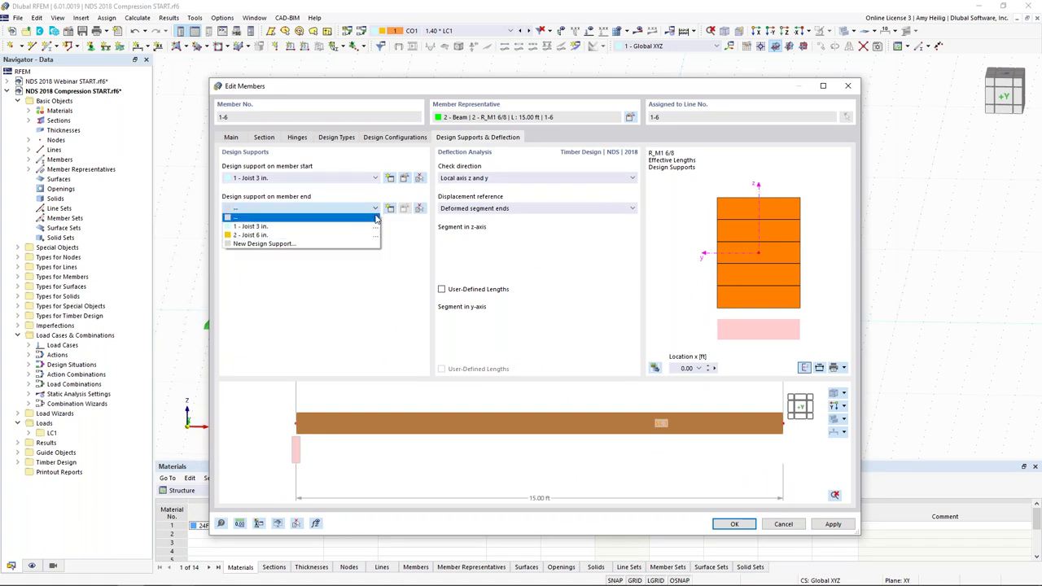
click(363, 235)
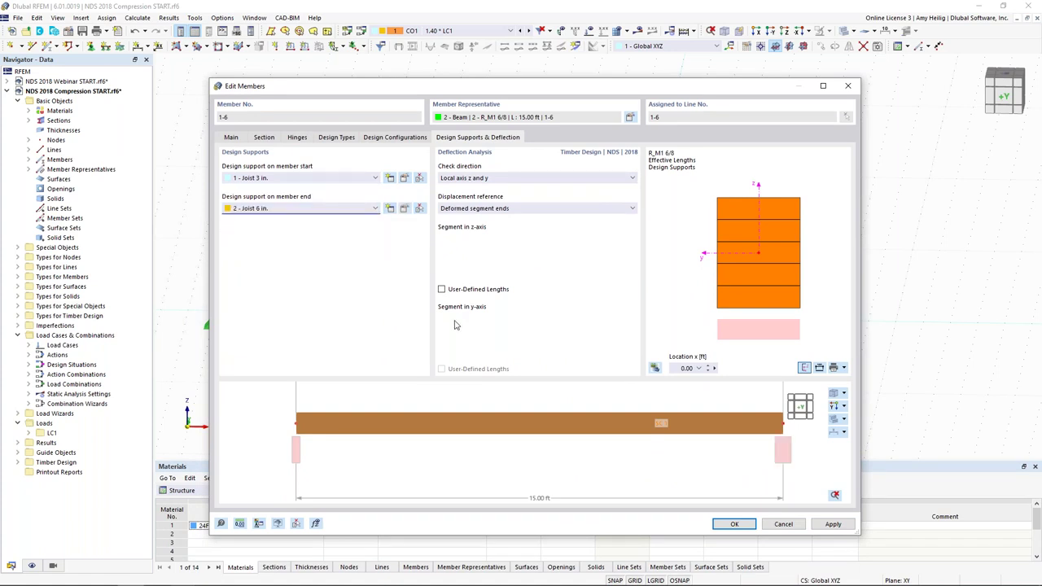
Step: Try extending the member end of joists 1-6 by 0.25 ft to the support's far edge, and discard the end modification
scroll(693, 440, up, 3)
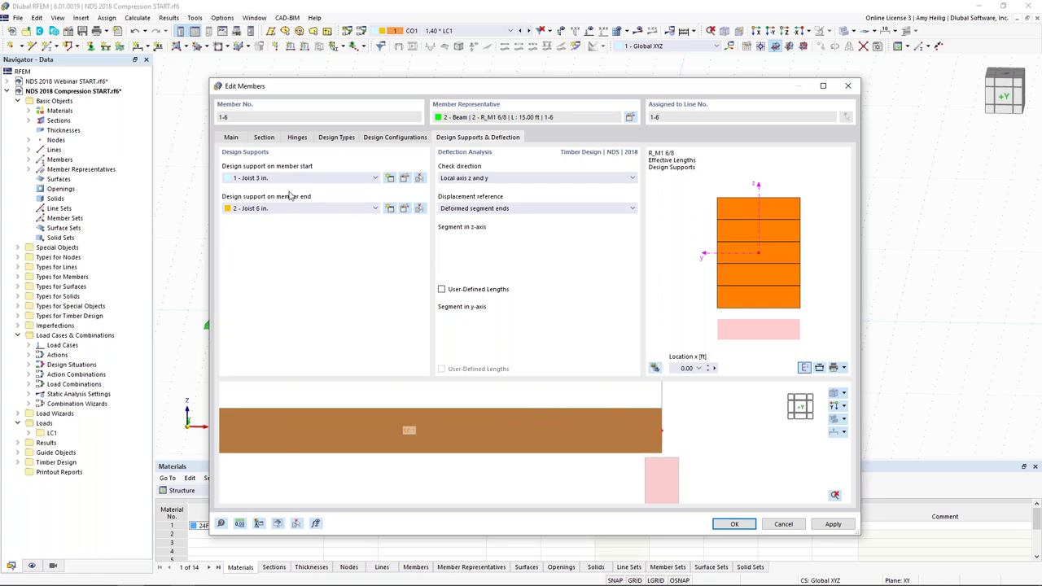
click(233, 139)
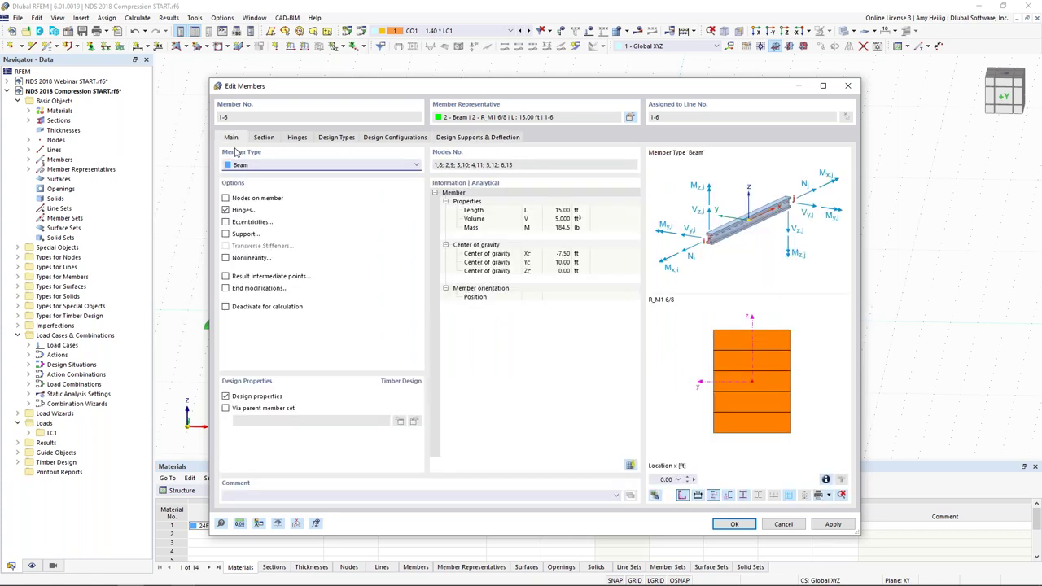
click(225, 289)
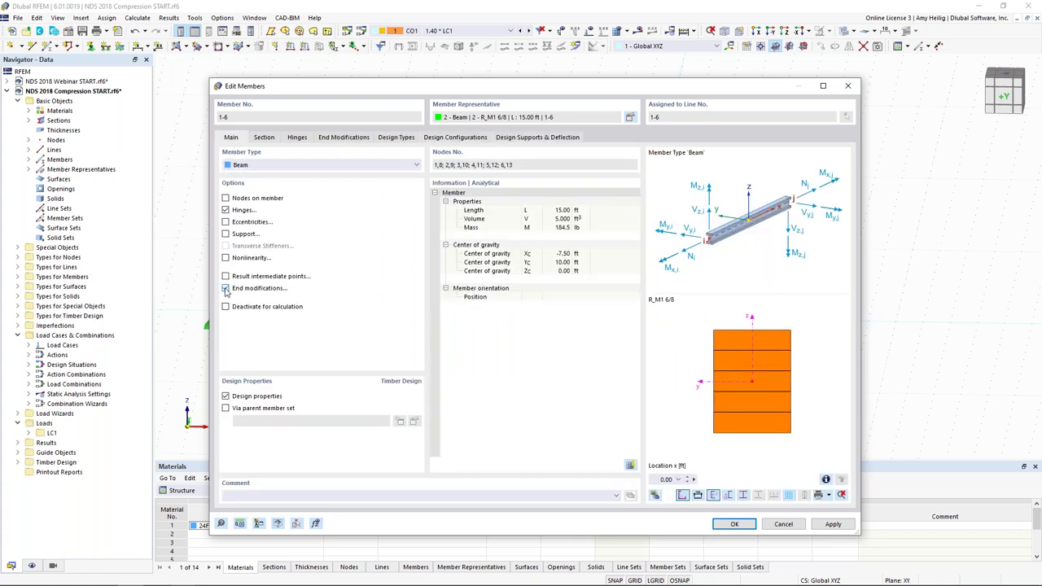
click(340, 139)
scroll(624, 480, up, 3)
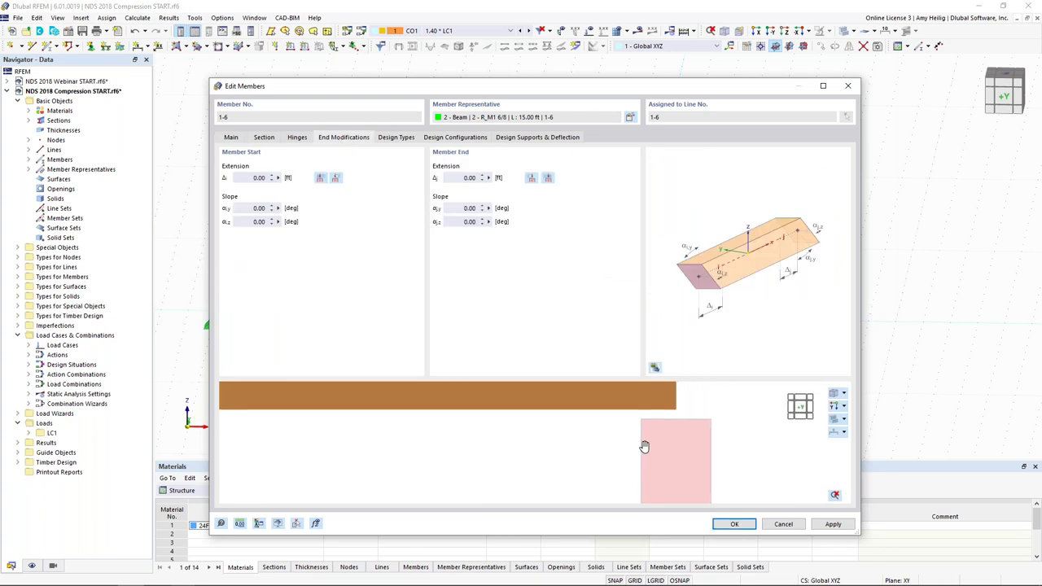
scroll(628, 453, up, 2)
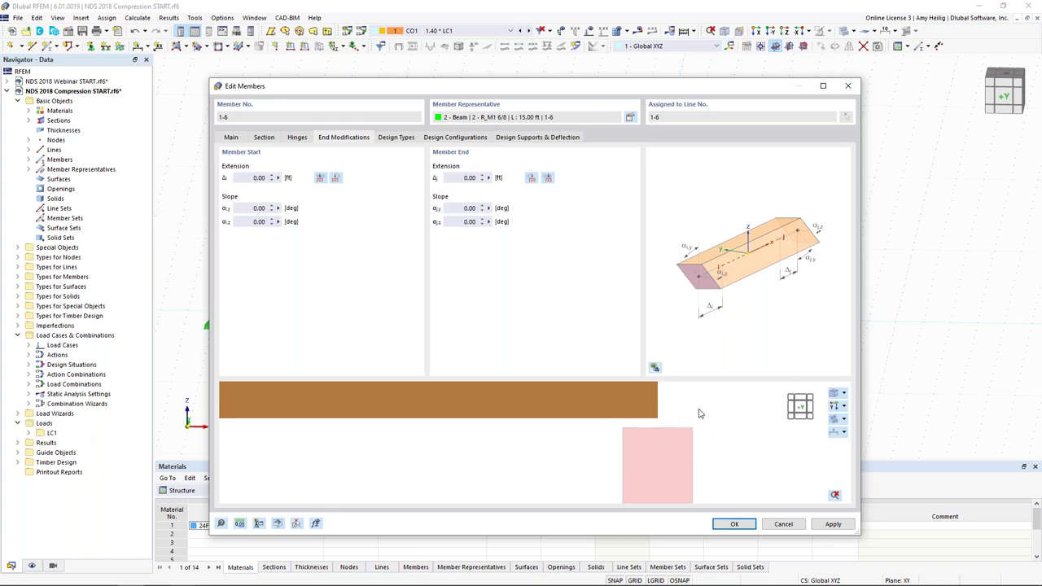
click(550, 180)
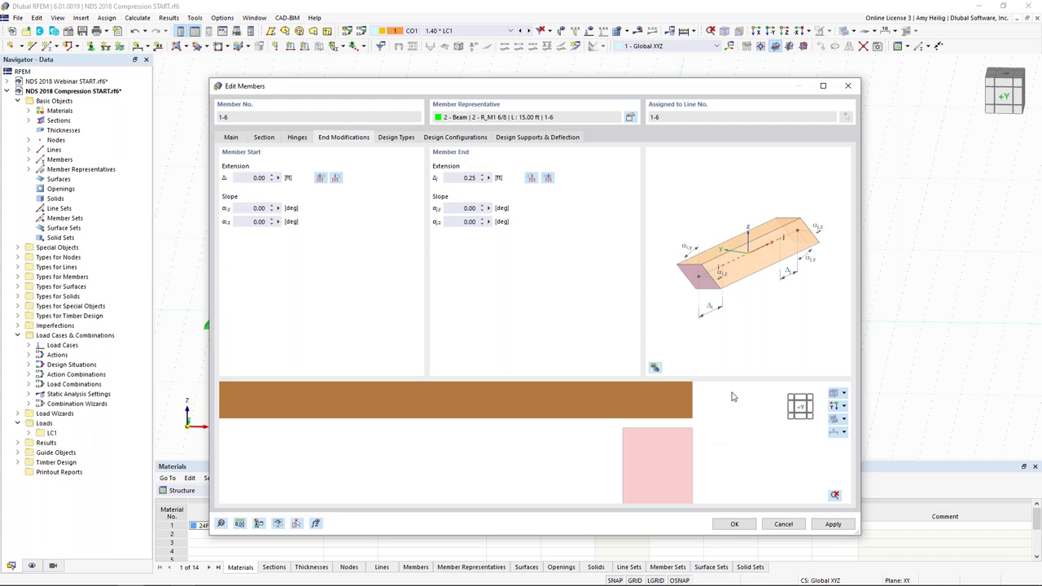
click(231, 138)
click(226, 289)
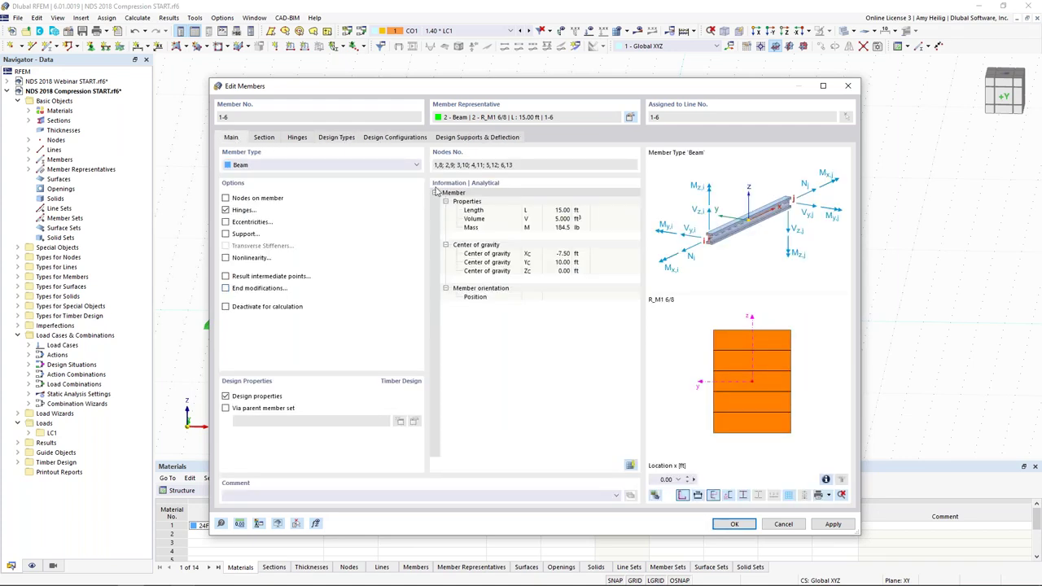
Step: Check the end design support in the joist preview and accept the edits to joists 1-6
click(474, 138)
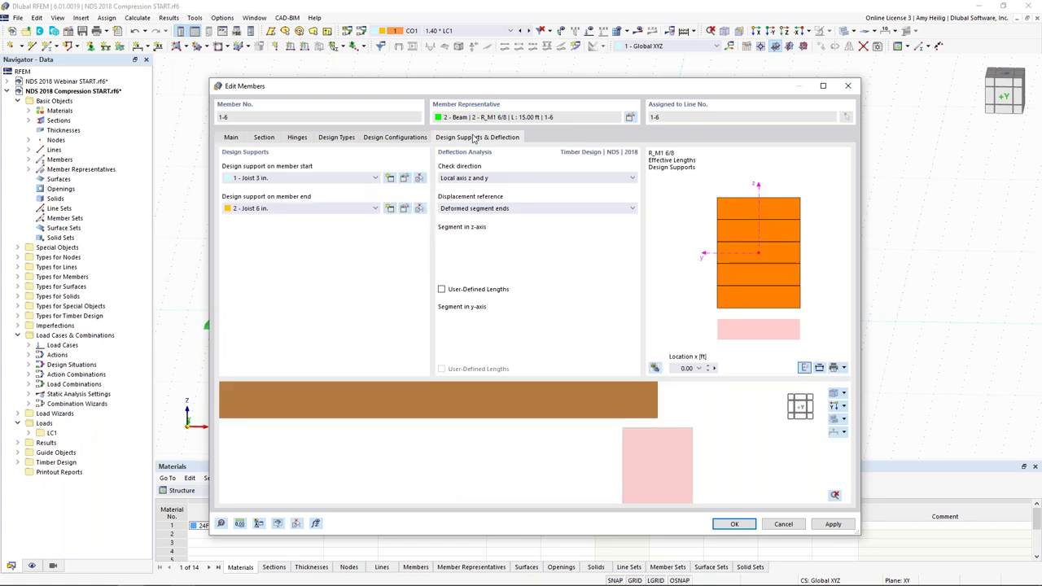
scroll(514, 440, down, 3)
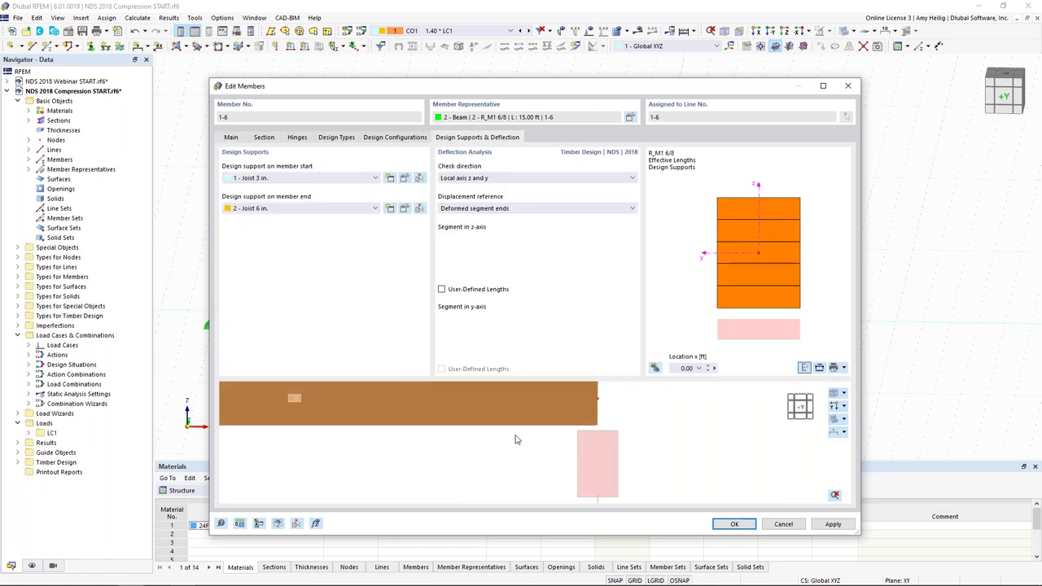
scroll(598, 435, down, 3)
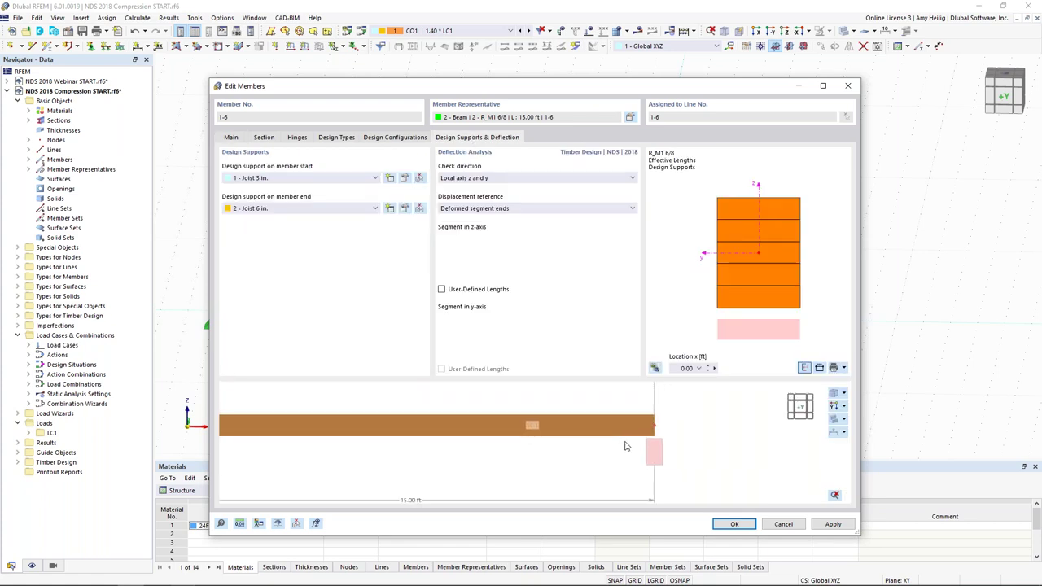
click(744, 526)
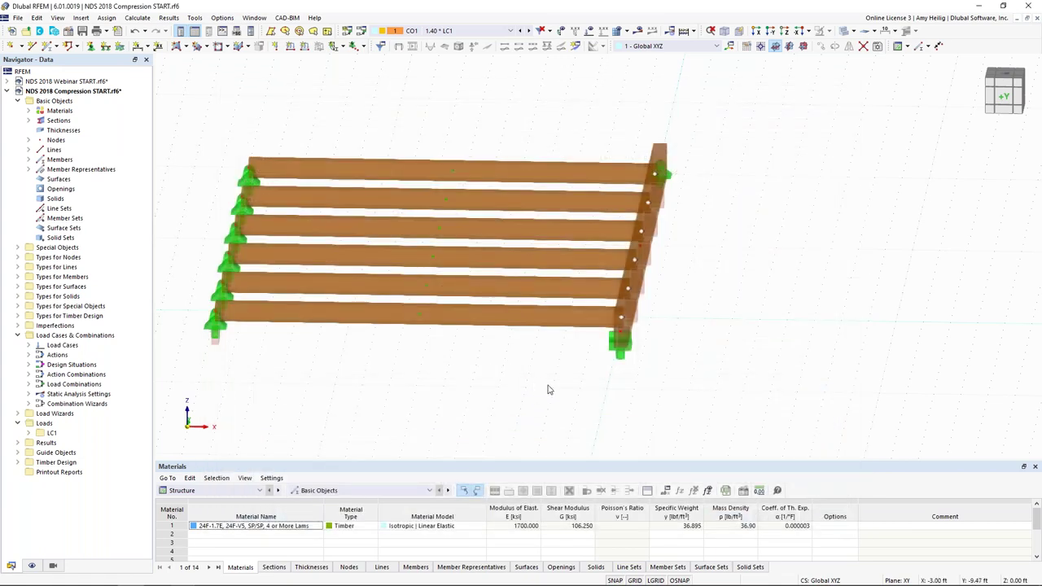
Step: Open the design supports of girder member 7 and create a timber support named "Girder 5 in." with a 5 in. support length
ctrl+middle_drag(521, 372, 523, 293)
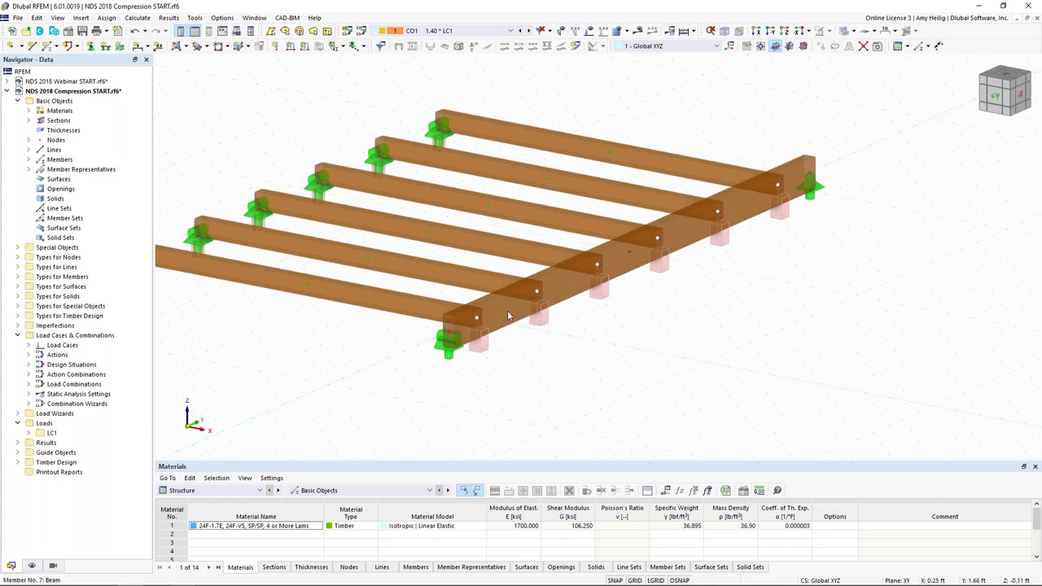
double_click(508, 316)
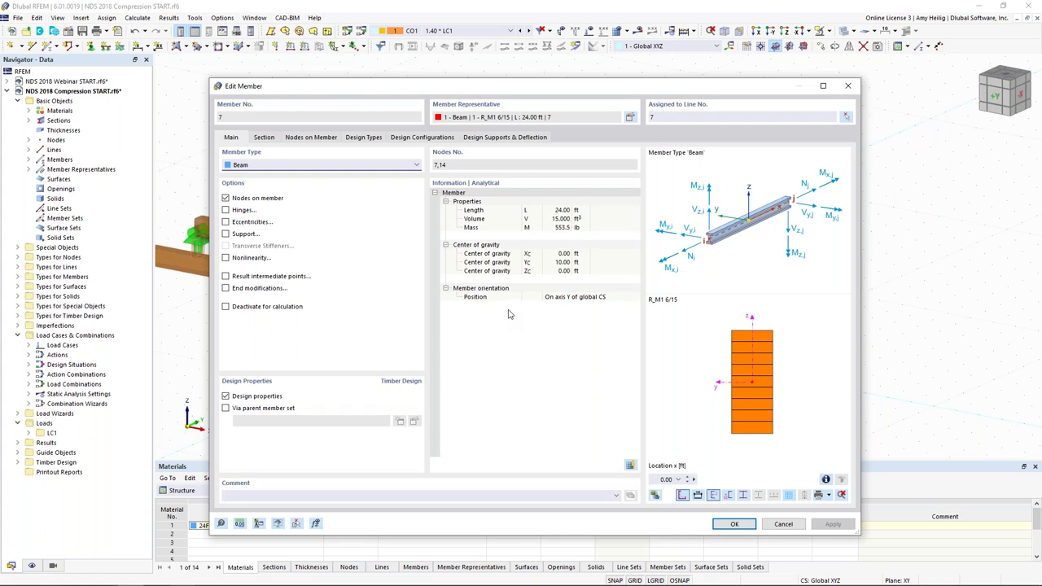
click(495, 139)
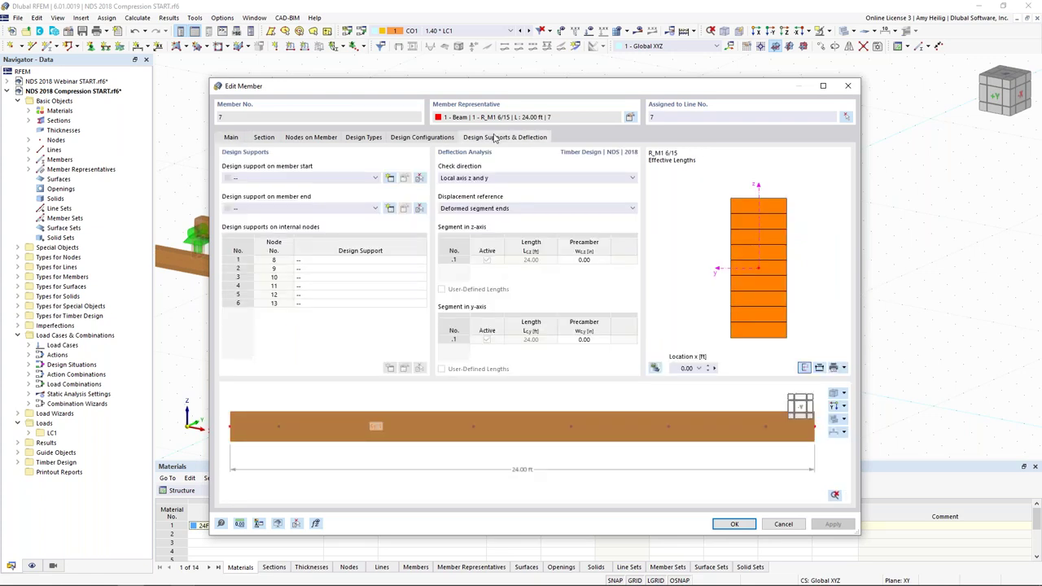
click(391, 181)
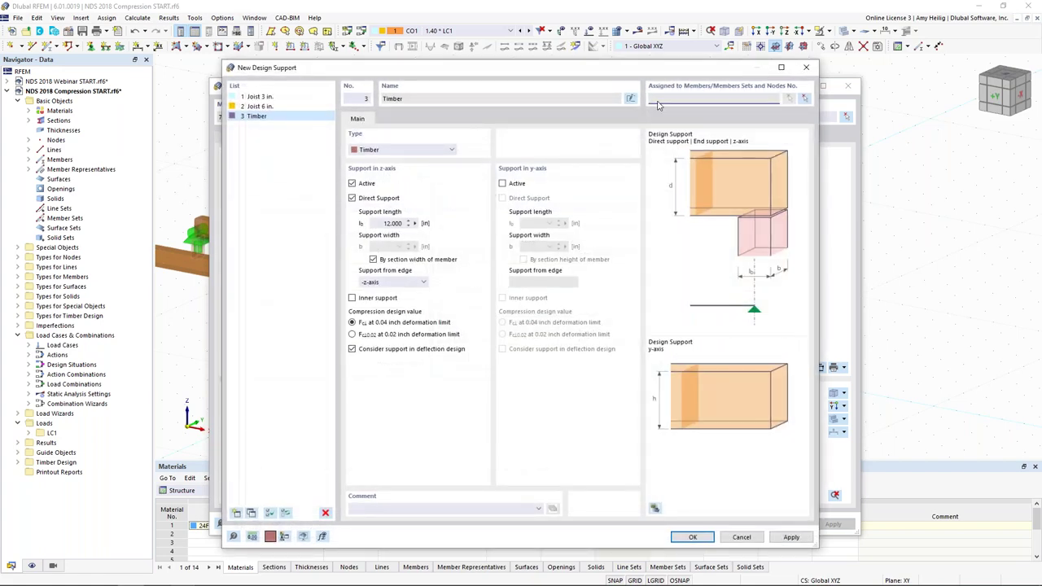
click(630, 98)
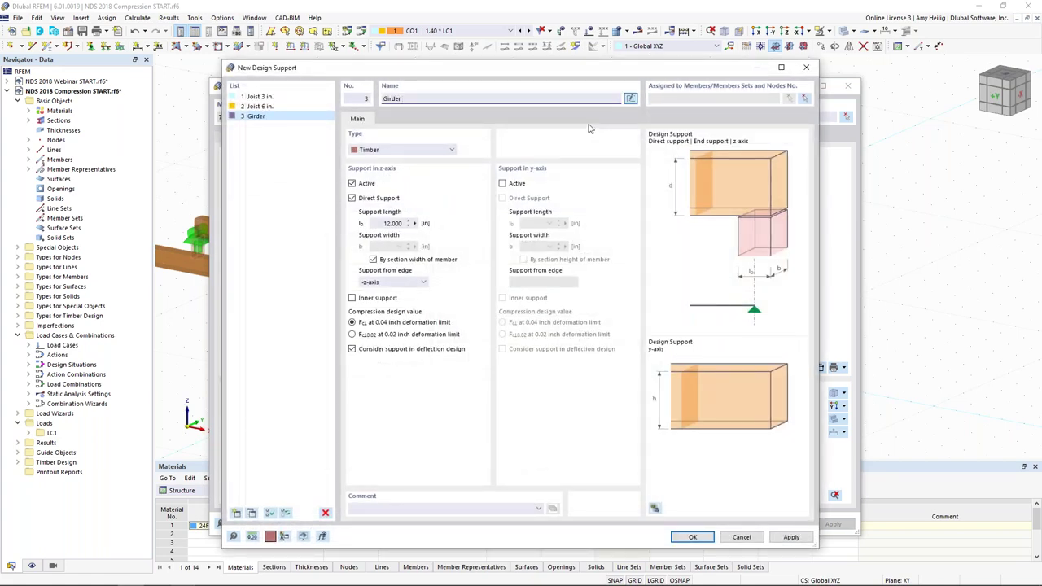
double_click(388, 223)
text(5)
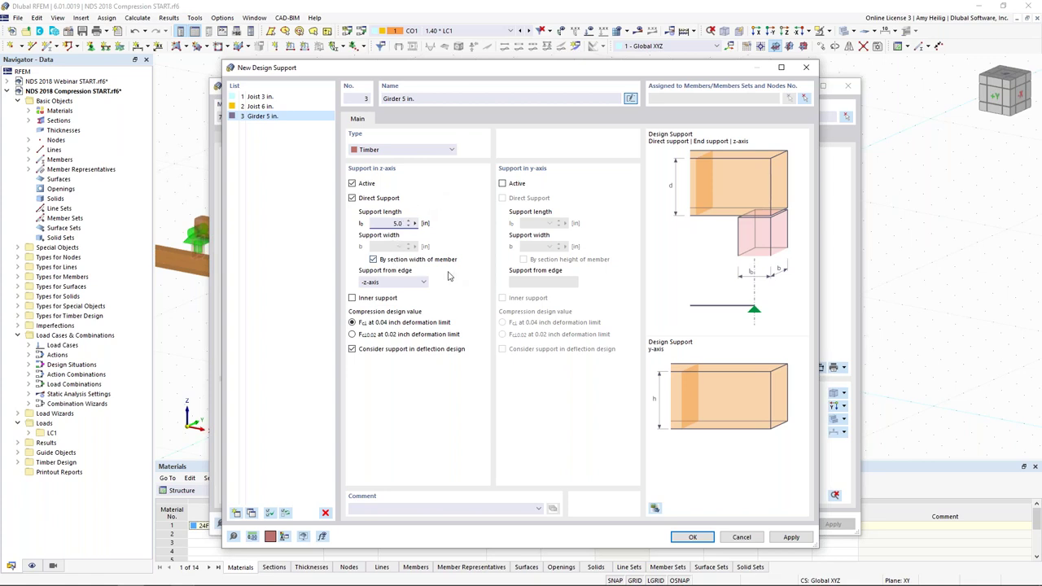
Step: Copy the girder support as "Girder 6 in." with a 6 in. length, support from the +z-axis edge and inner support enabled
click(252, 513)
click(407, 97)
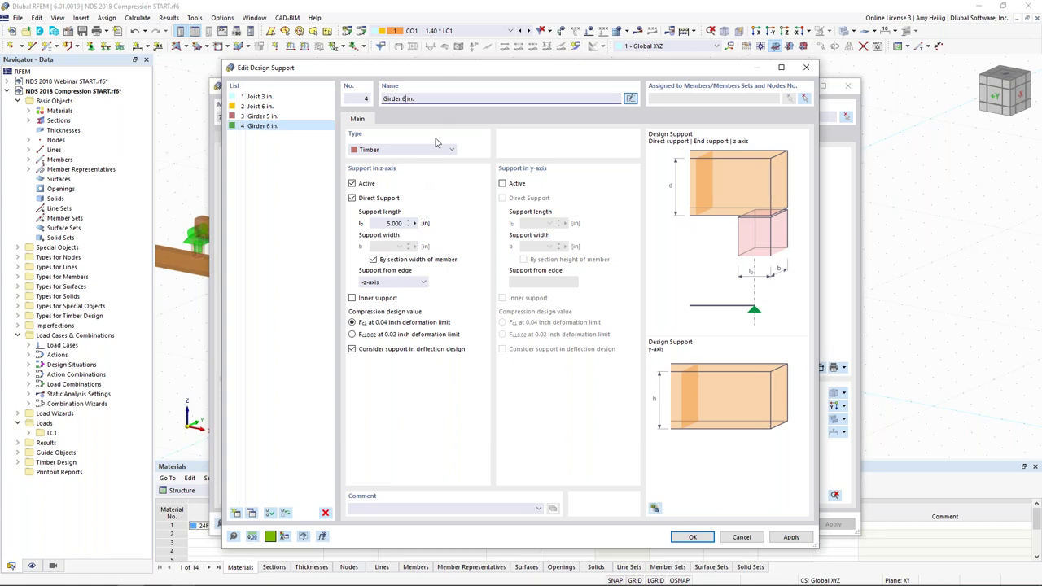
drag(385, 223, 433, 223)
text(6.0)
click(386, 283)
click(388, 300)
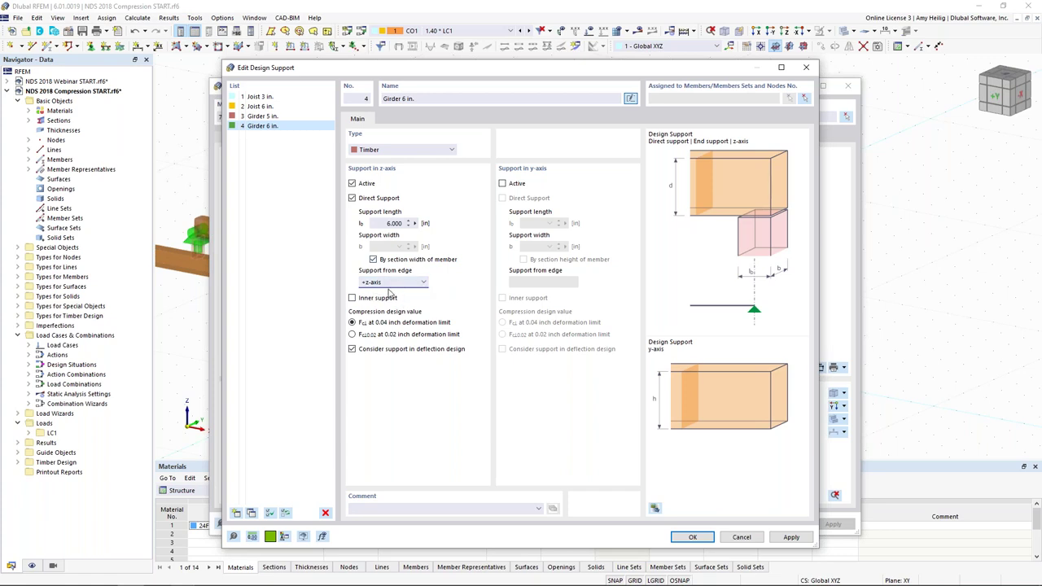
click(353, 298)
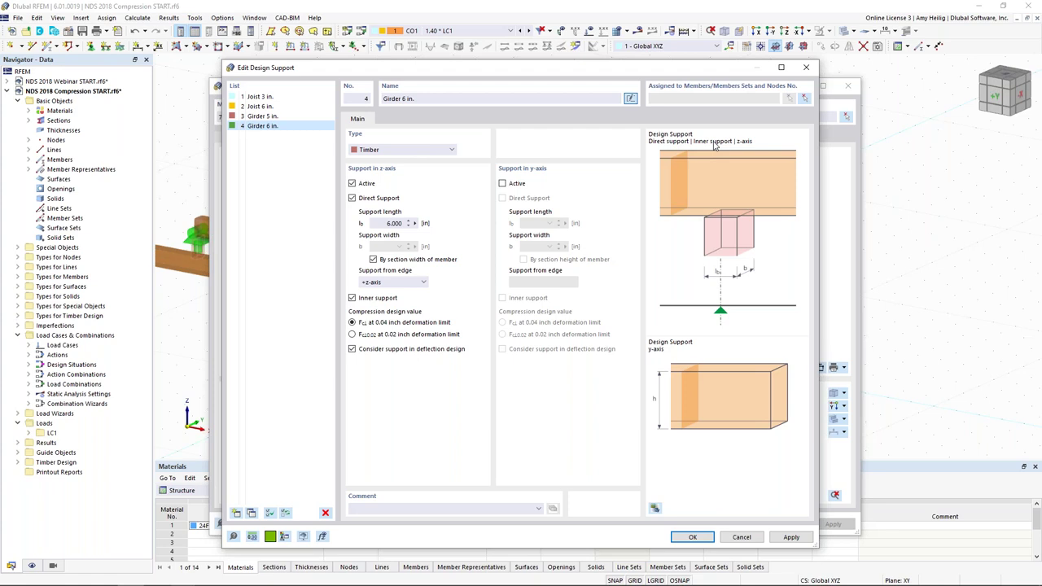
click(693, 537)
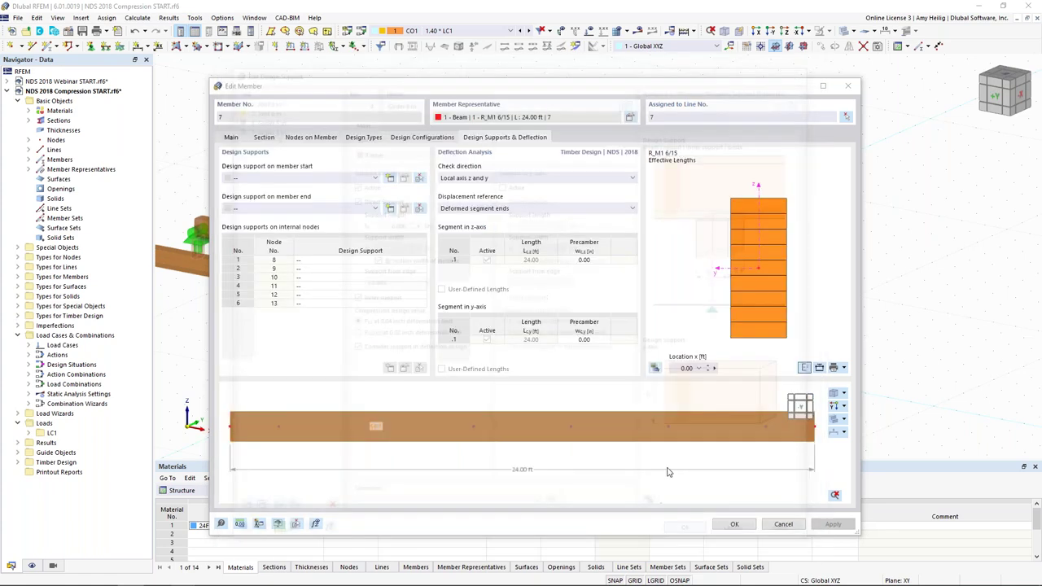
Step: Assign the "Girder 5 in." design support to both the start and the end of member 7
click(327, 178)
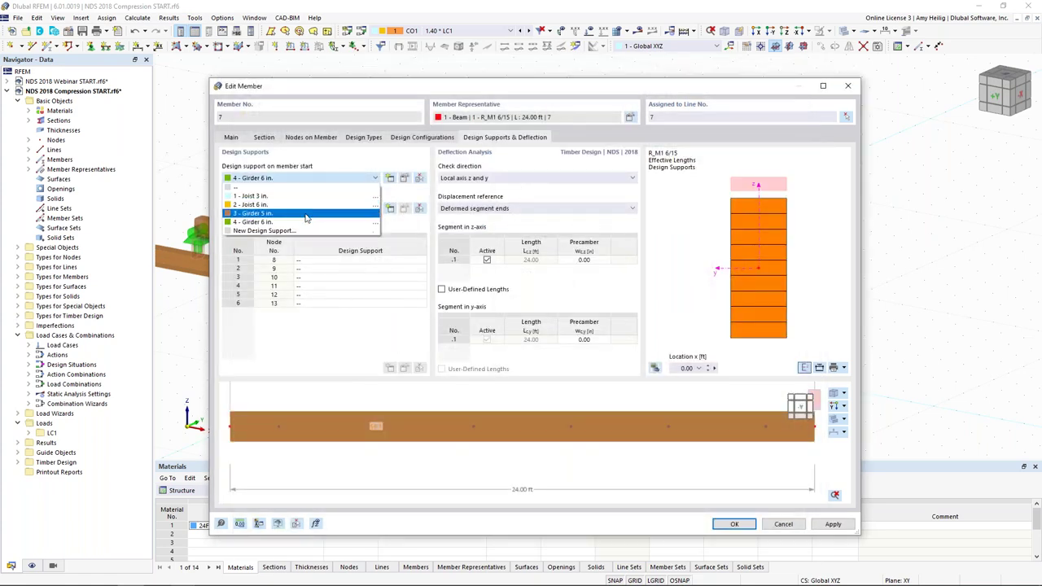
click(306, 215)
drag(385, 88, 354, 433)
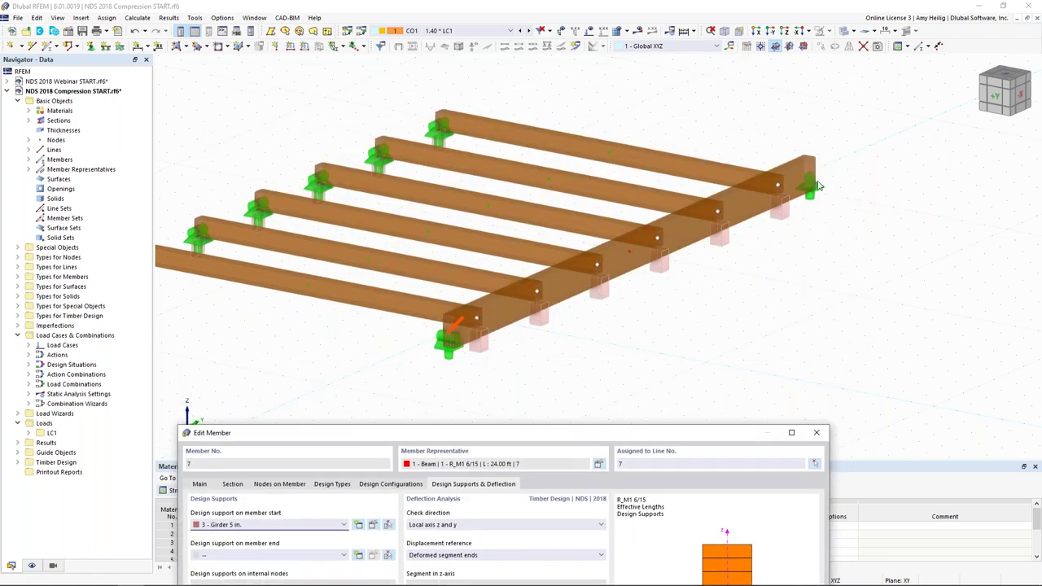
drag(680, 432, 735, 66)
click(276, 192)
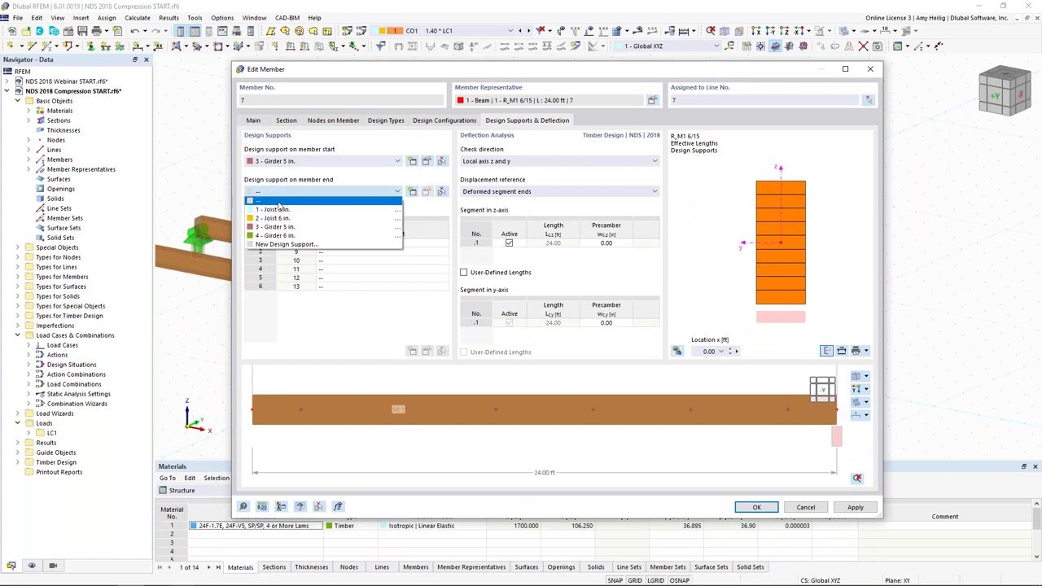
click(283, 227)
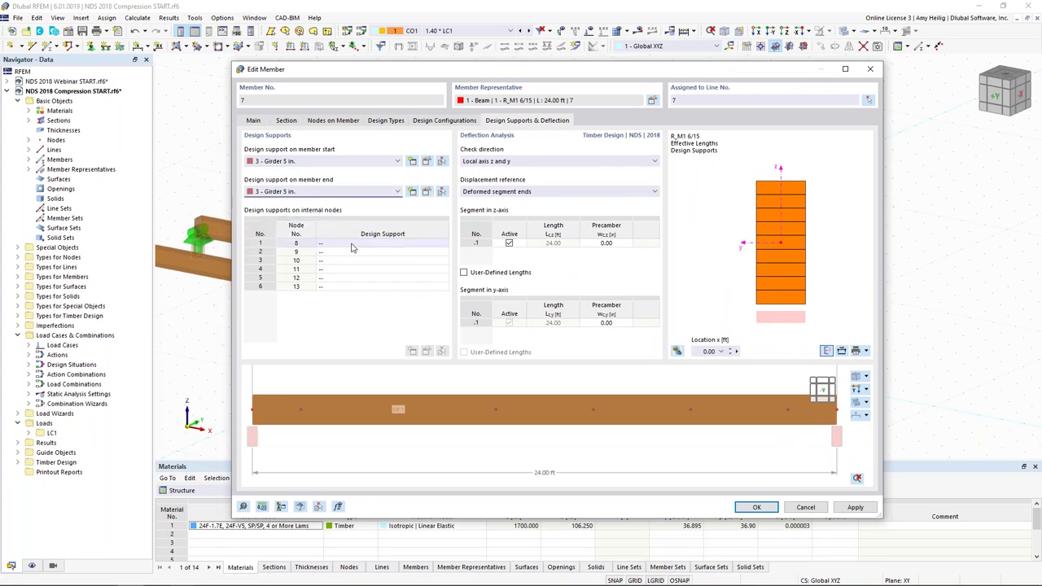
Step: Assign the "Girder 6 in." design support to internal nodes 8 to 13 of the girder and check the placement from the +Y side
click(366, 244)
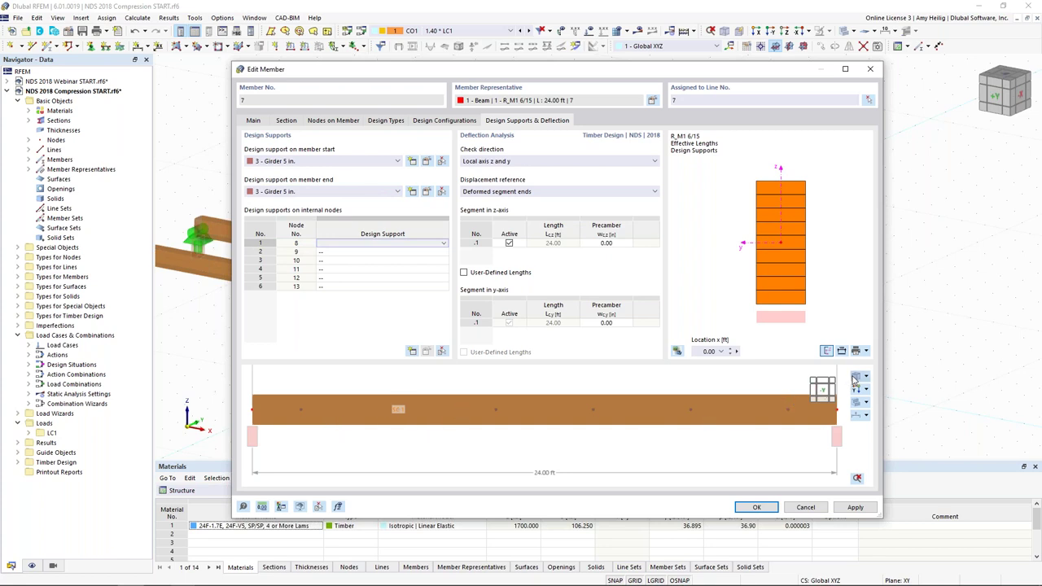
click(823, 393)
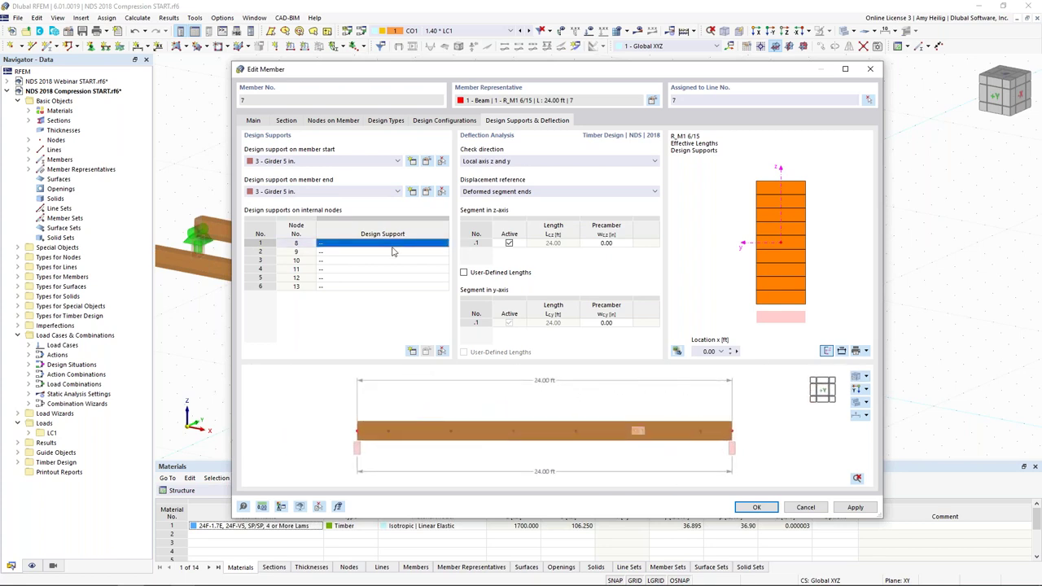
click(445, 246)
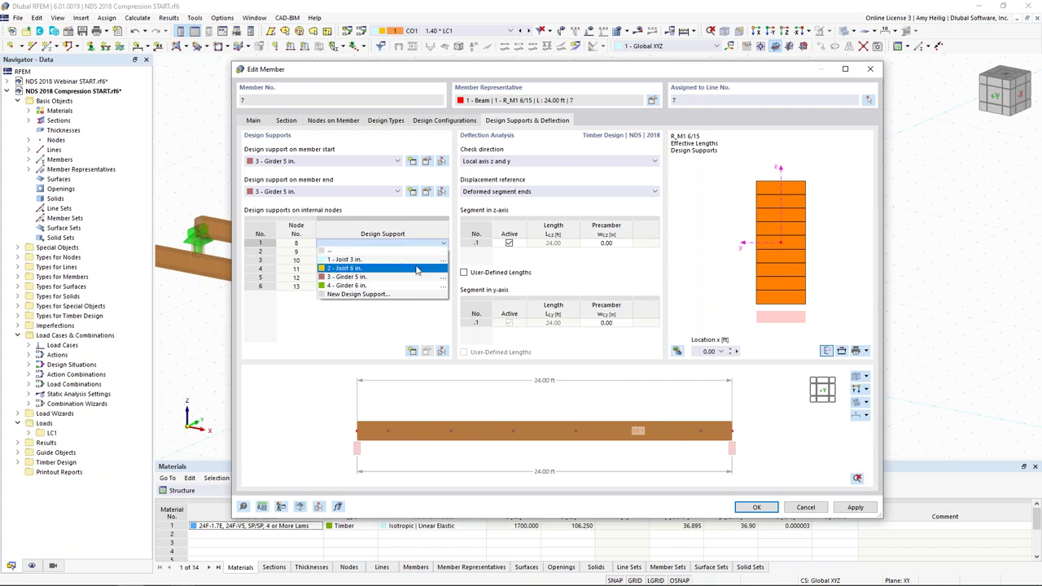
click(407, 280)
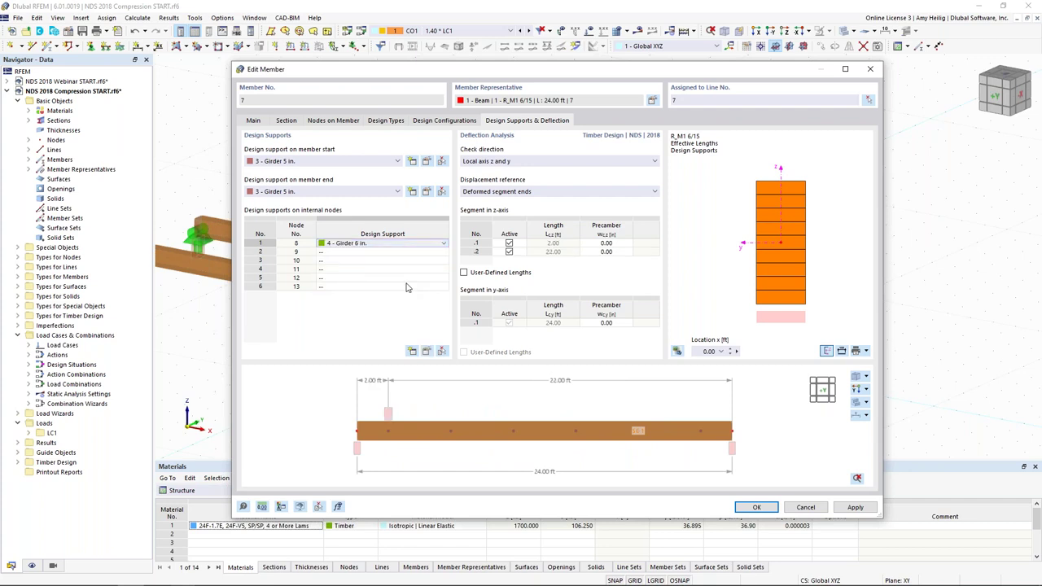
key(Down)
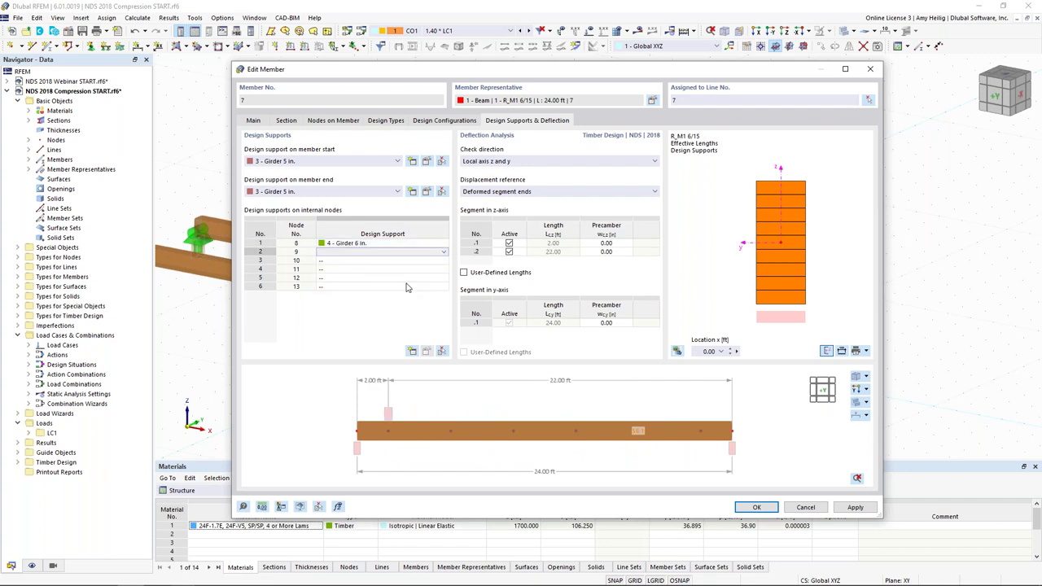
key(4)
key(Down)
key(4)
key(Down)
key(4)
key(Down)
key(4)
key(Down)
key(4)
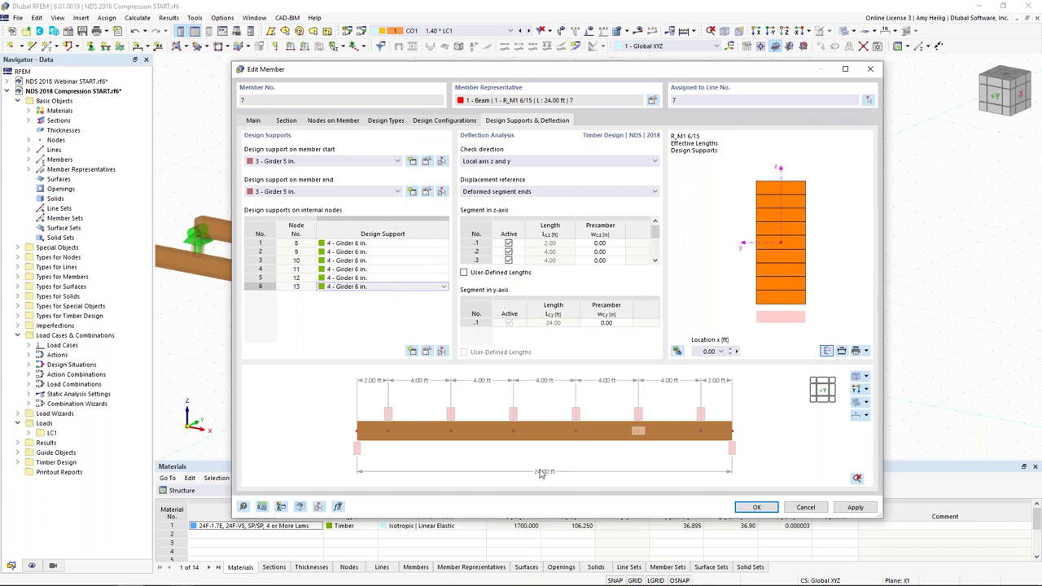
scroll(554, 458, up, 1)
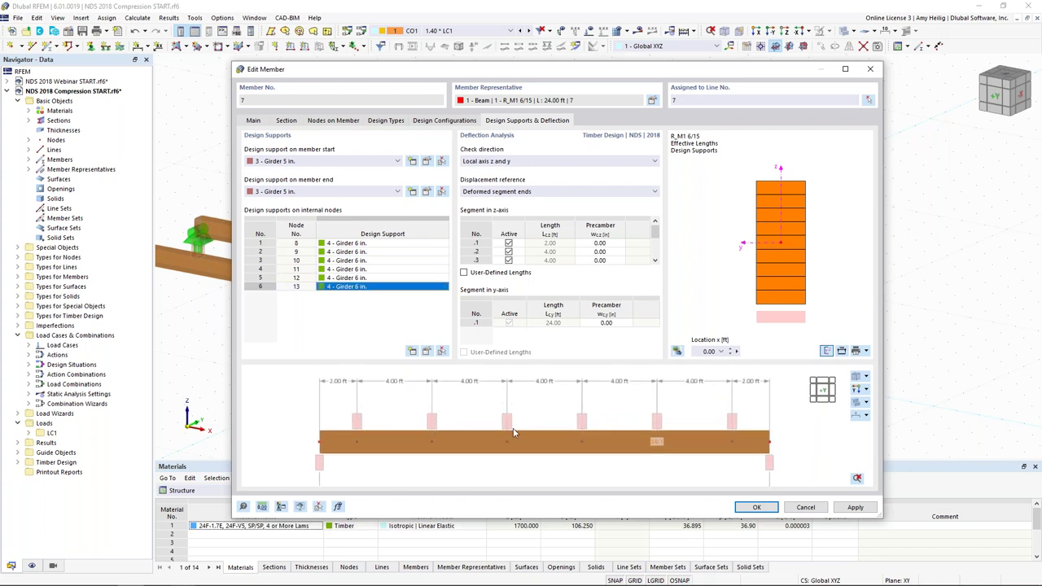
click(381, 325)
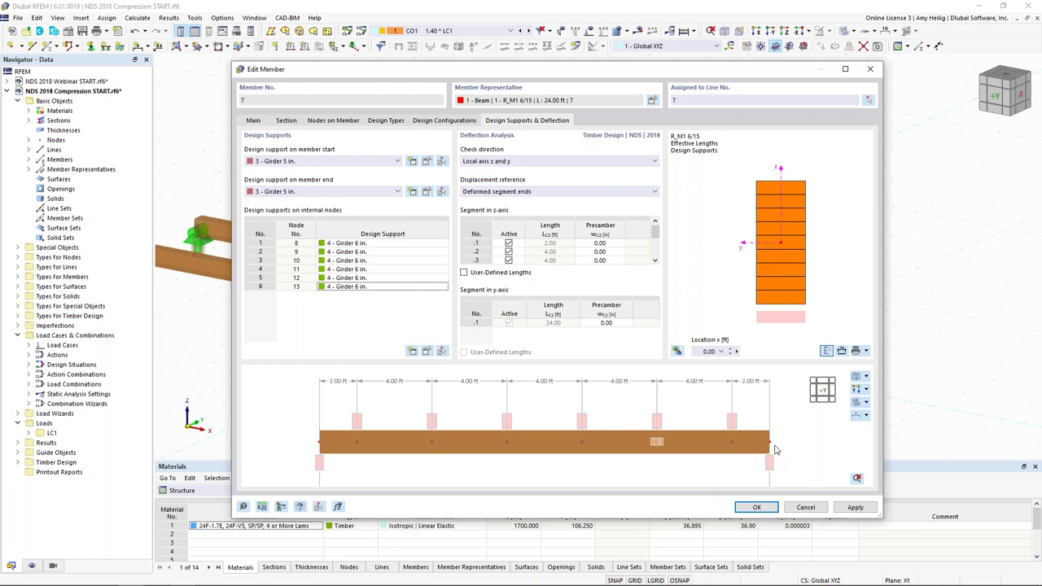
Step: Exclude the "Girder 6 in." support from deflection design, keeping it a direct support, and accept the edits to member 7
click(427, 352)
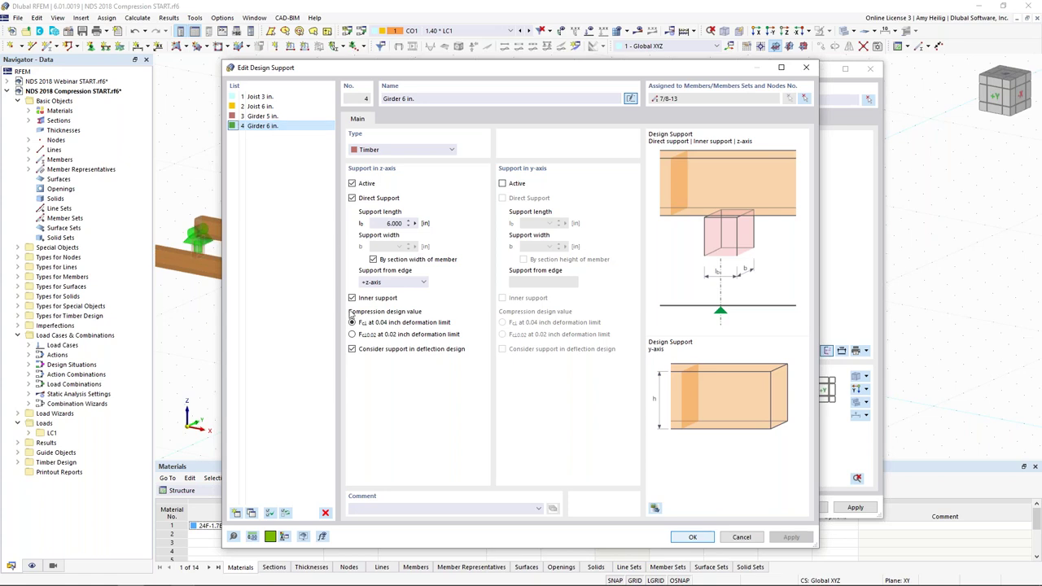
click(352, 350)
click(352, 349)
click(352, 198)
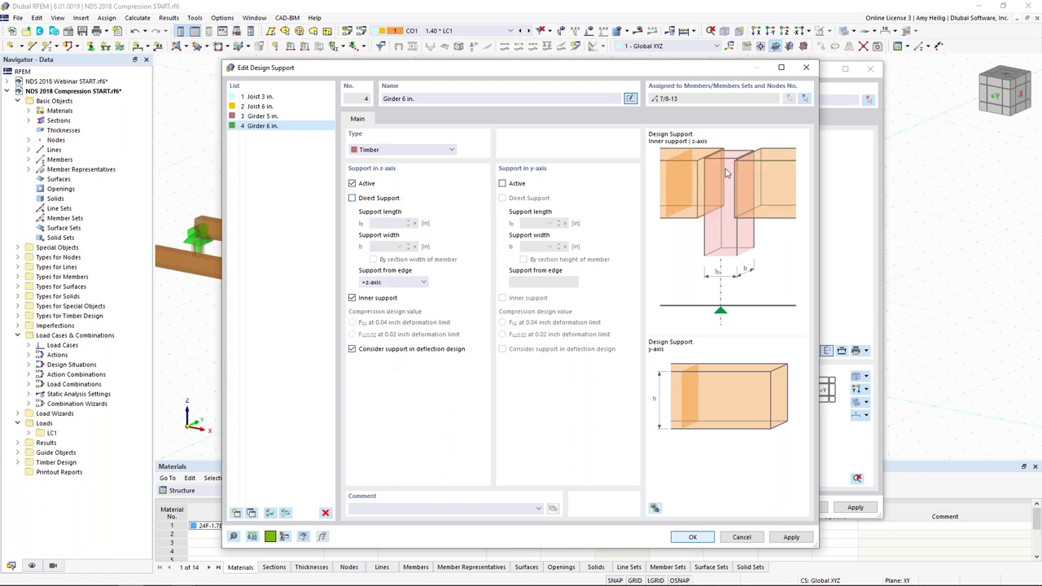
click(352, 197)
click(352, 349)
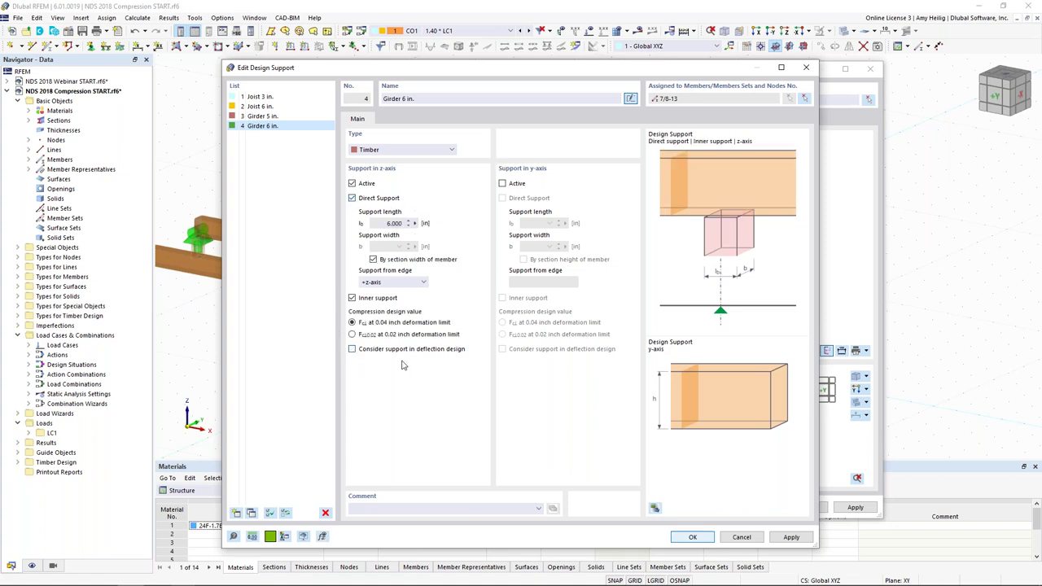
click(693, 536)
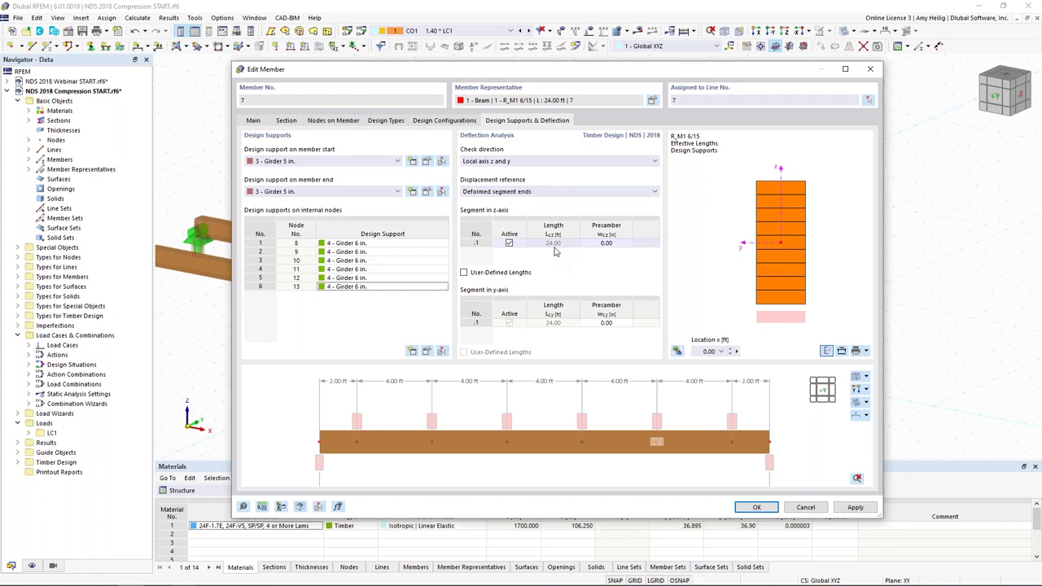
click(757, 508)
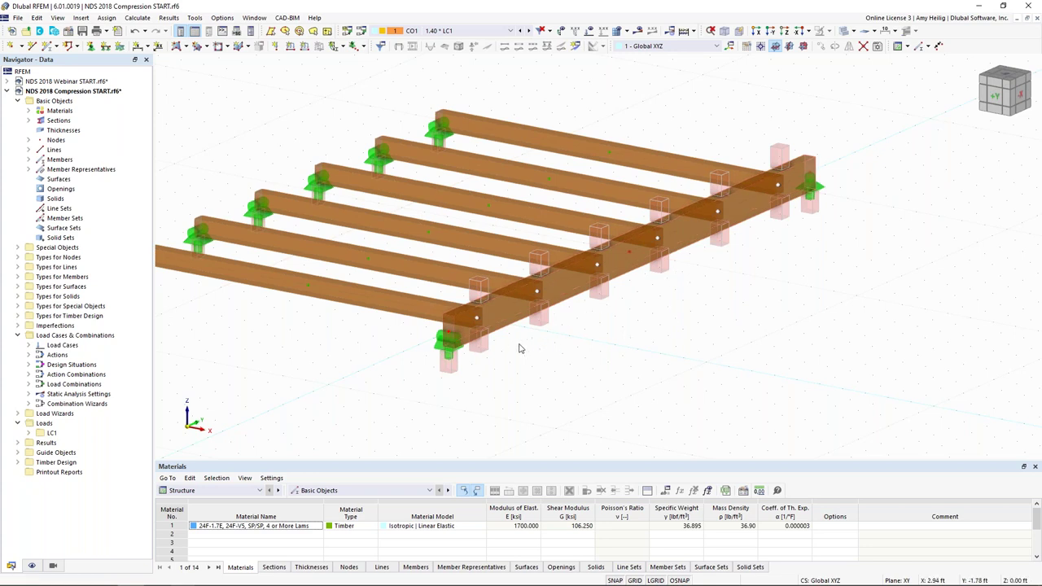
Step: Isolate the girder with its related objects, without hidden objects in the background, and examine its design supports
click(508, 321)
click(821, 31)
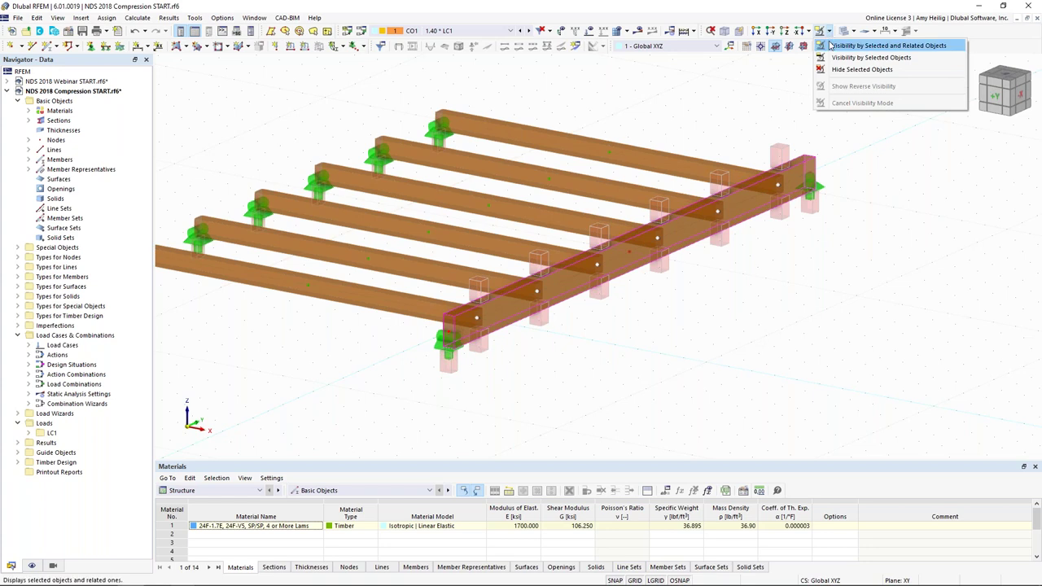
click(828, 43)
right_click(723, 272)
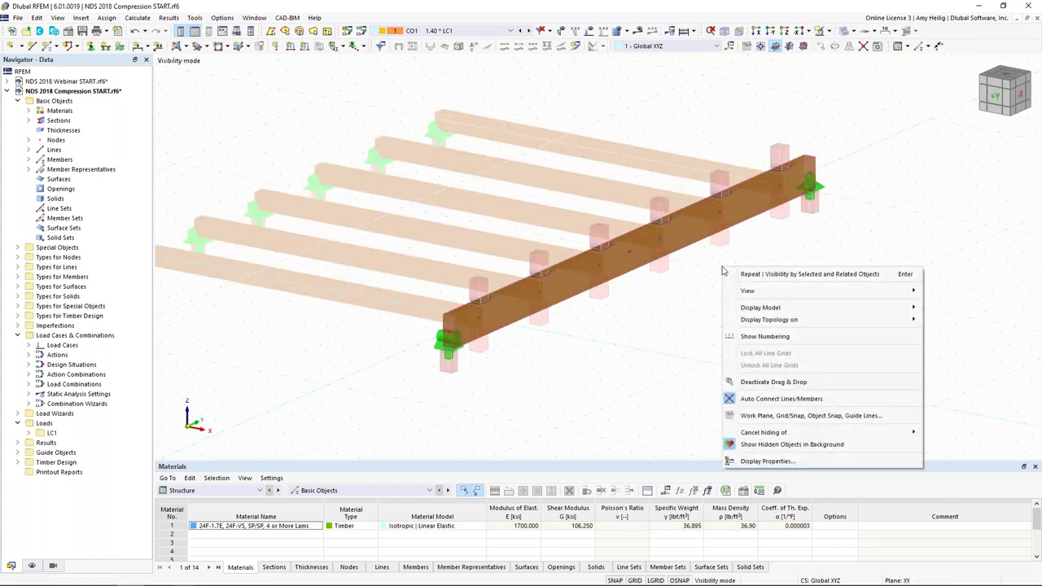
click(781, 445)
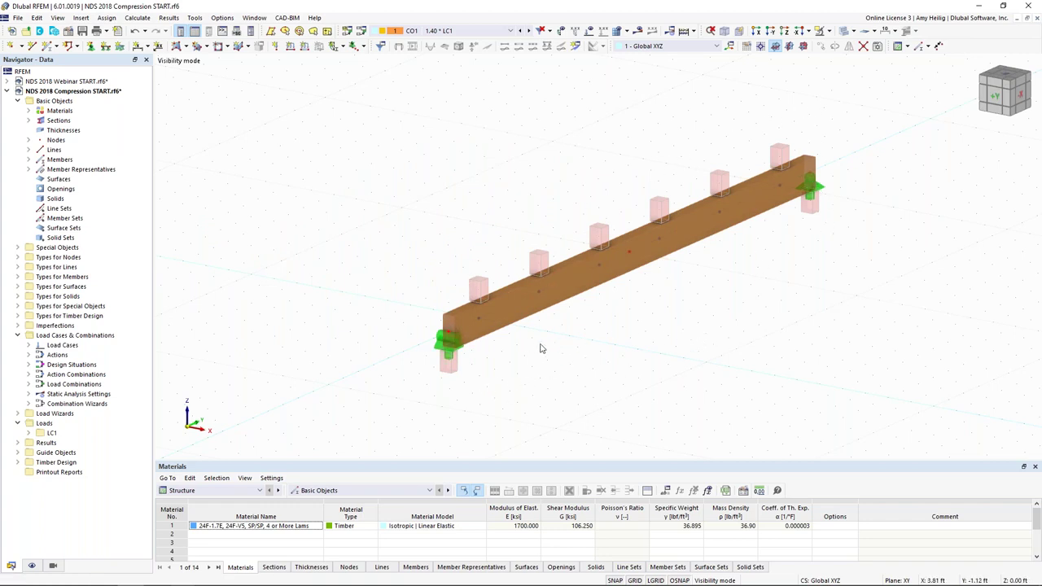
middle_drag(635, 320, 592, 318)
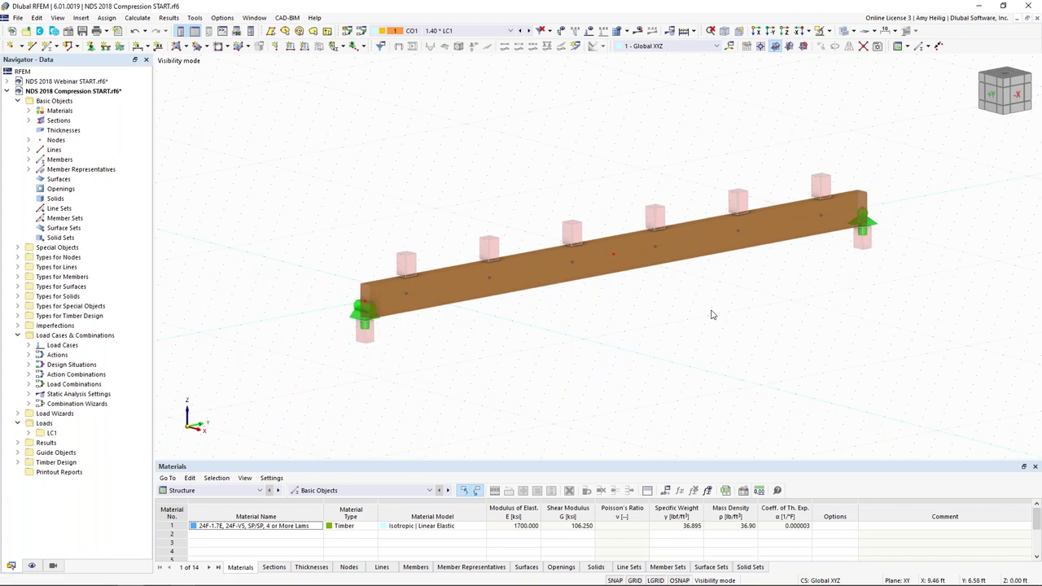
middle_drag(713, 312, 676, 298)
Step: Cancel the visibility mode to bring back the full joist and girder model
click(847, 30)
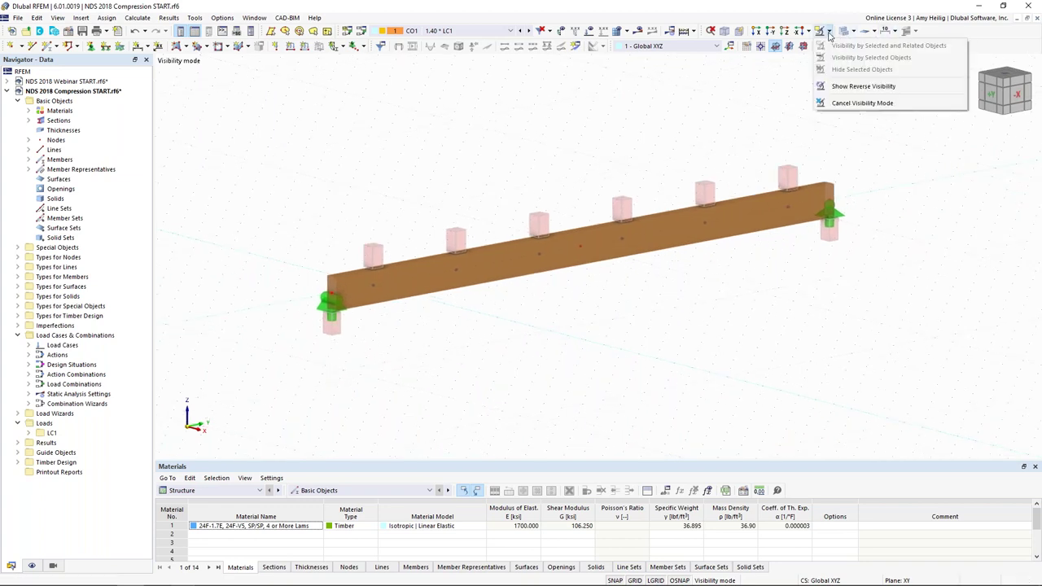
click(830, 104)
ctrl+middle_drag(513, 330, 481, 408)
Step: Check the objects to design in the Timber Design input data and calculate the design results
click(259, 490)
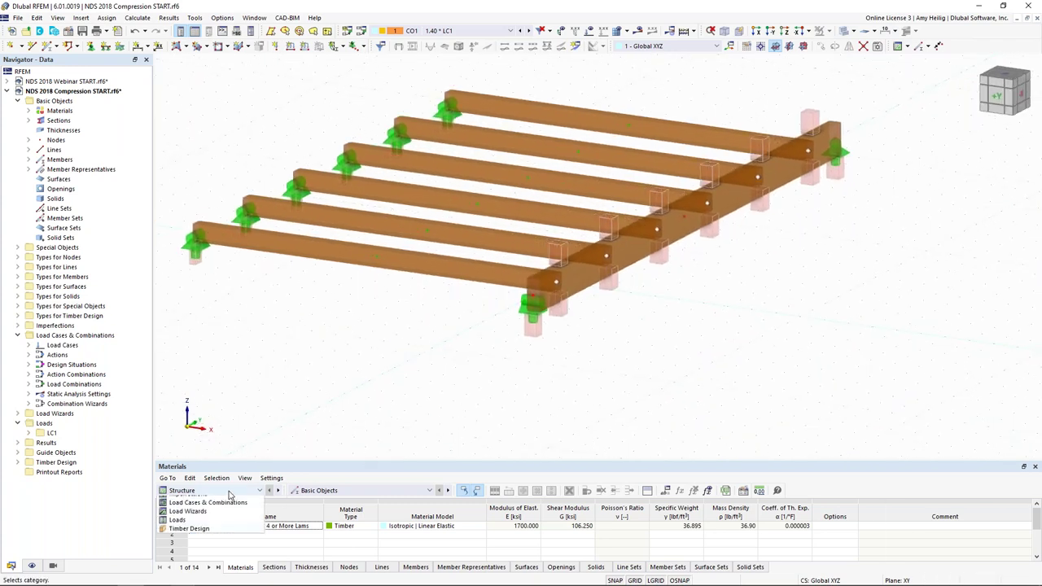
click(214, 544)
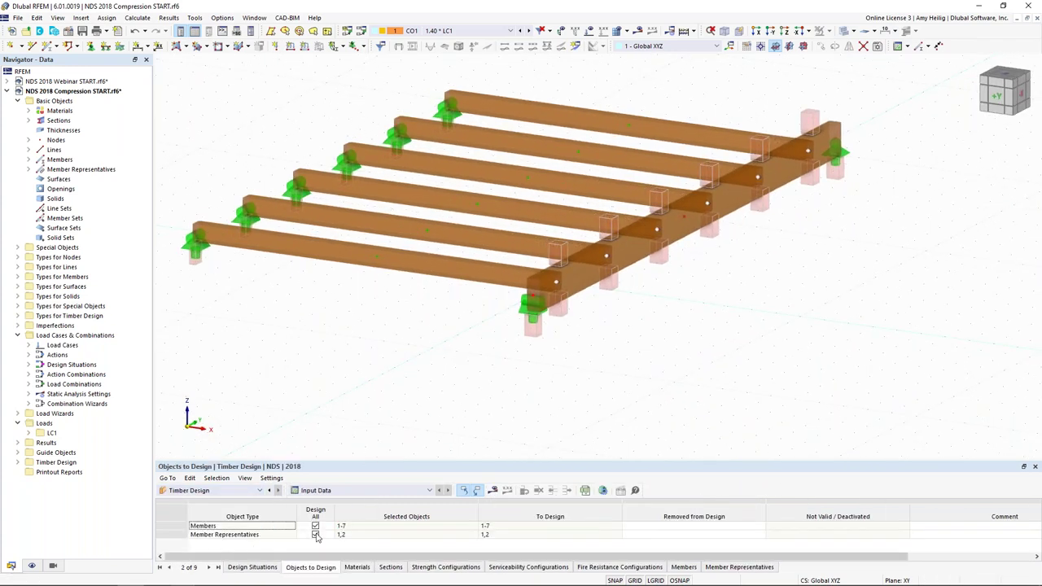
click(493, 490)
click(568, 344)
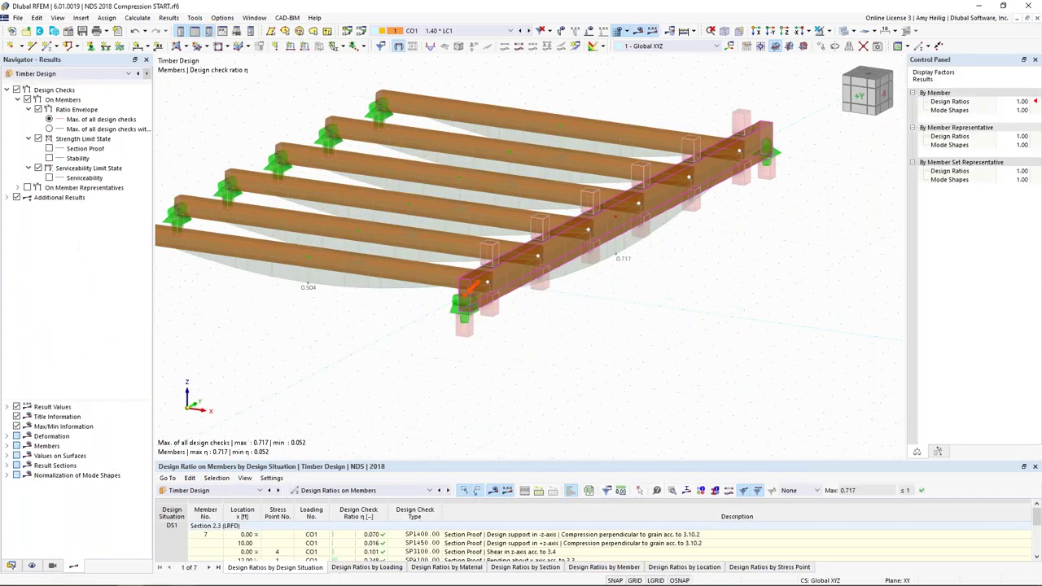
Step: Enlarge the results table and list the design ratios by member representative for the girder and joists
drag(609, 463, 619, 290)
click(394, 319)
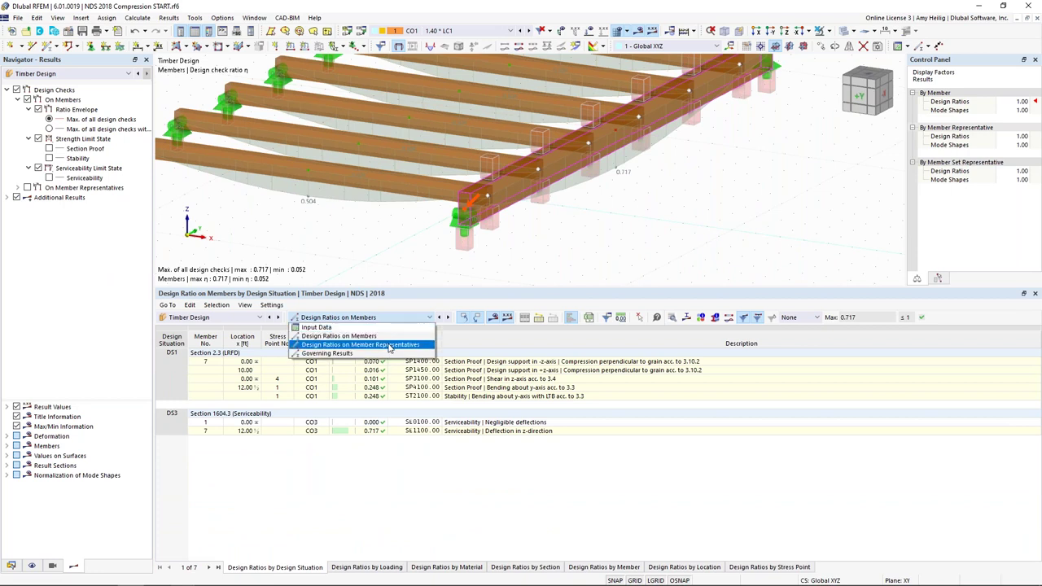
click(389, 345)
click(521, 362)
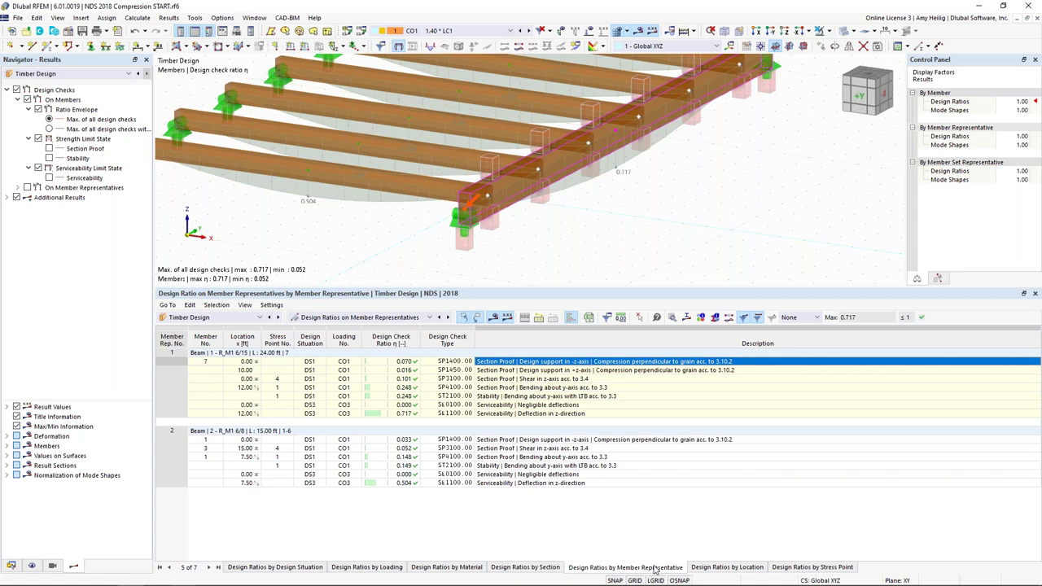
scroll(604, 239, down, 1)
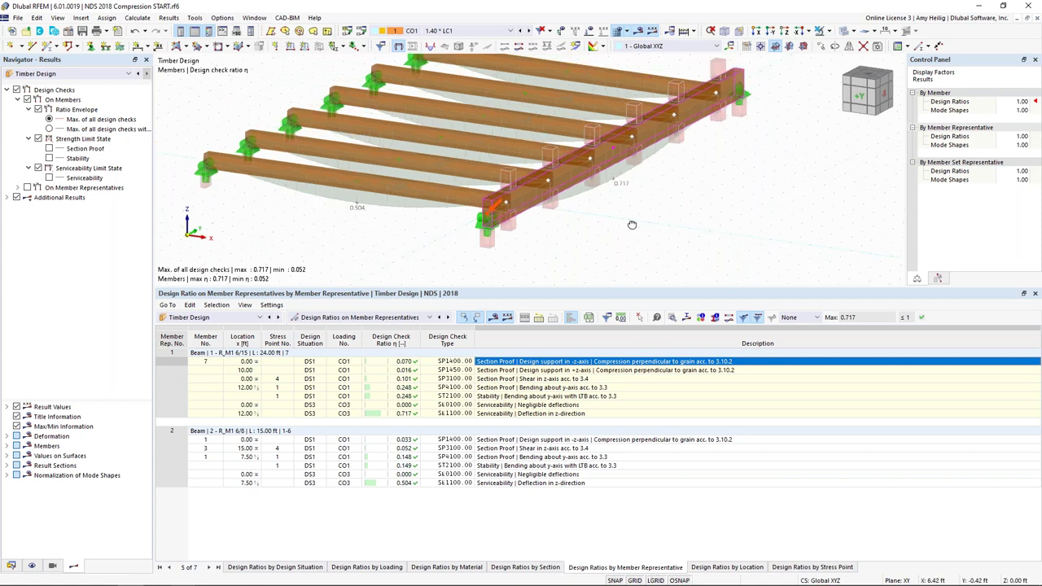
middle_drag(632, 225, 606, 230)
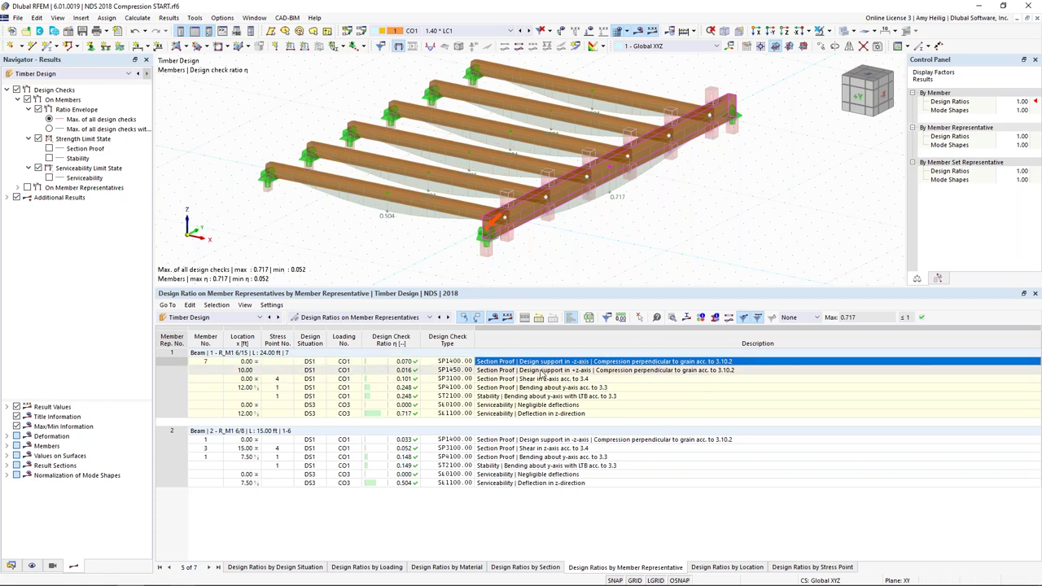
Step: Display the static analysis support reactions without global deformations and examine the reaction at the girder's start
click(89, 76)
click(85, 82)
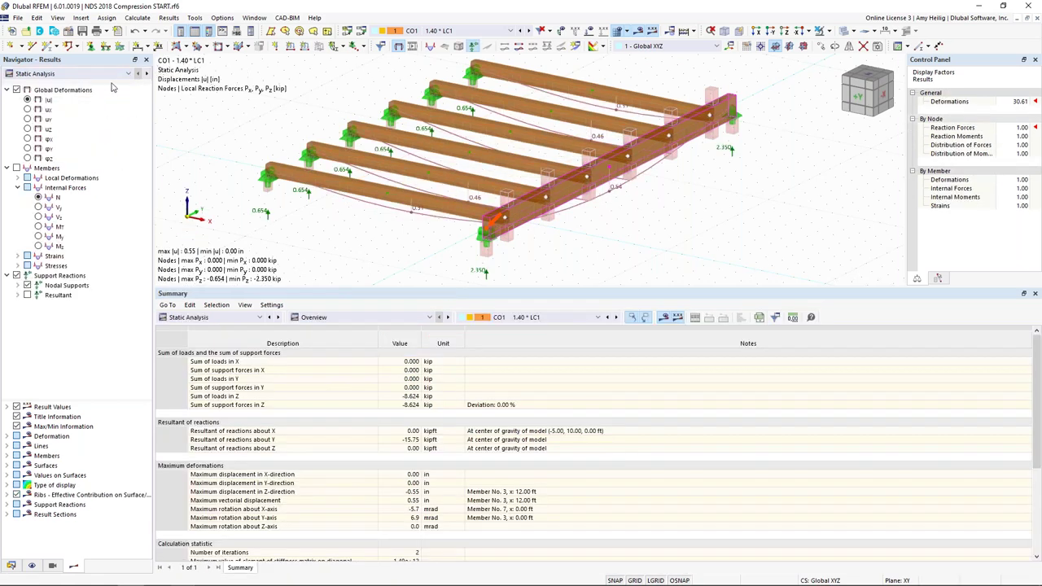
click(17, 90)
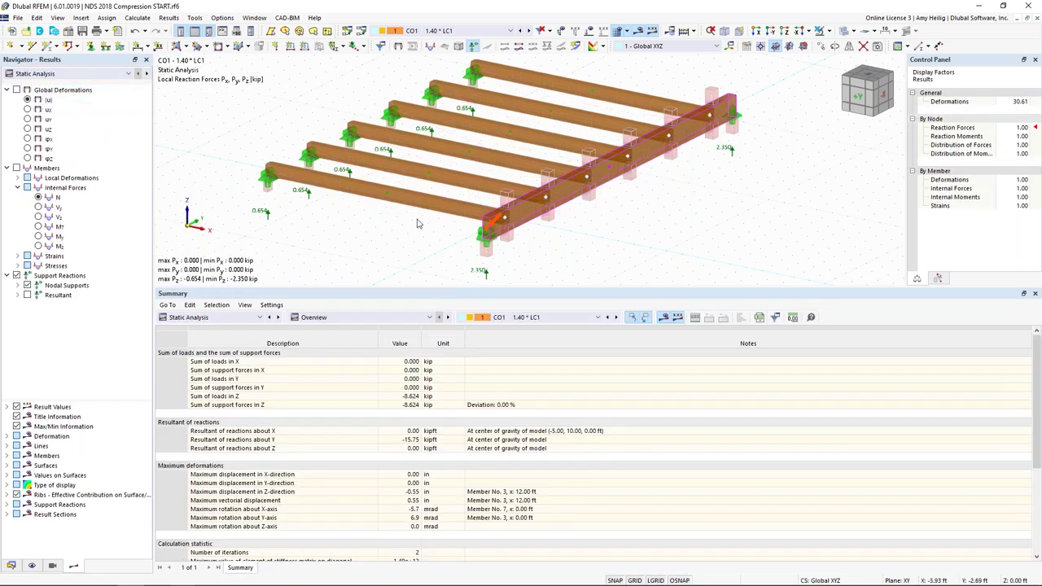
scroll(543, 224, up, 5)
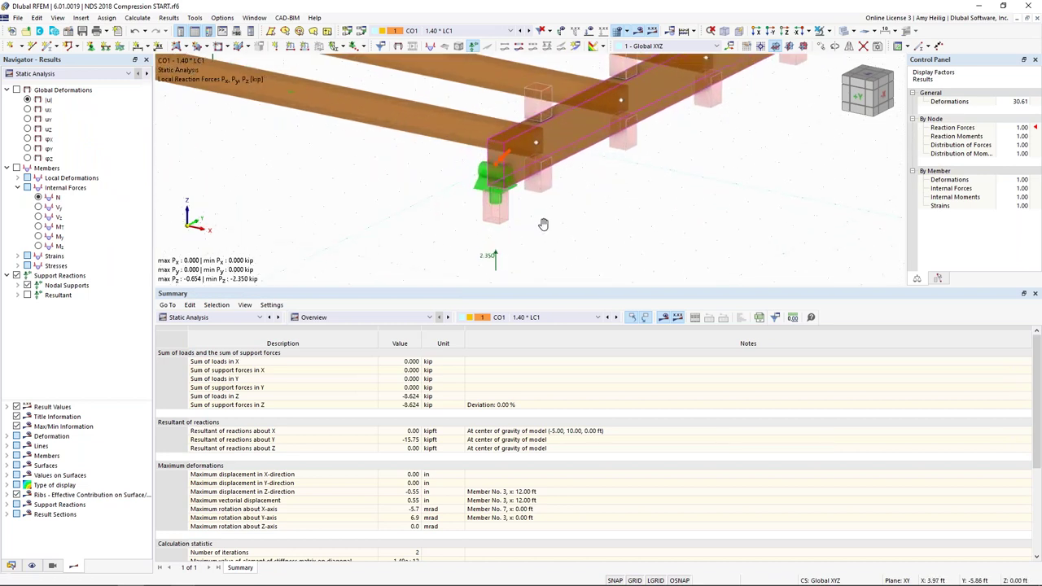
middle_drag(543, 224, 537, 204)
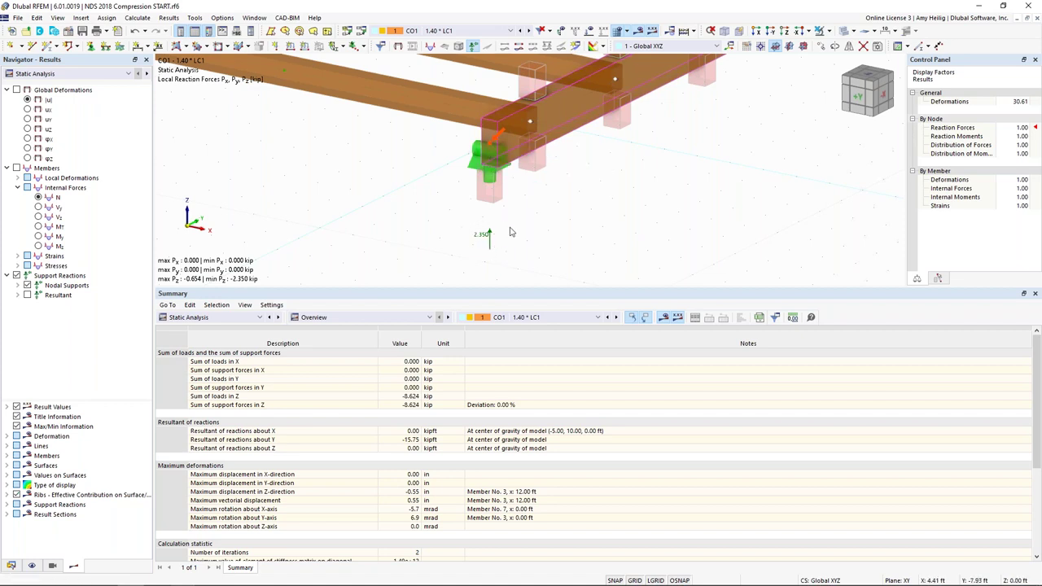
Step: Review the design check details for the girder's -z-axis compression perpendicular to grain, including the bearing length
click(248, 317)
click(230, 388)
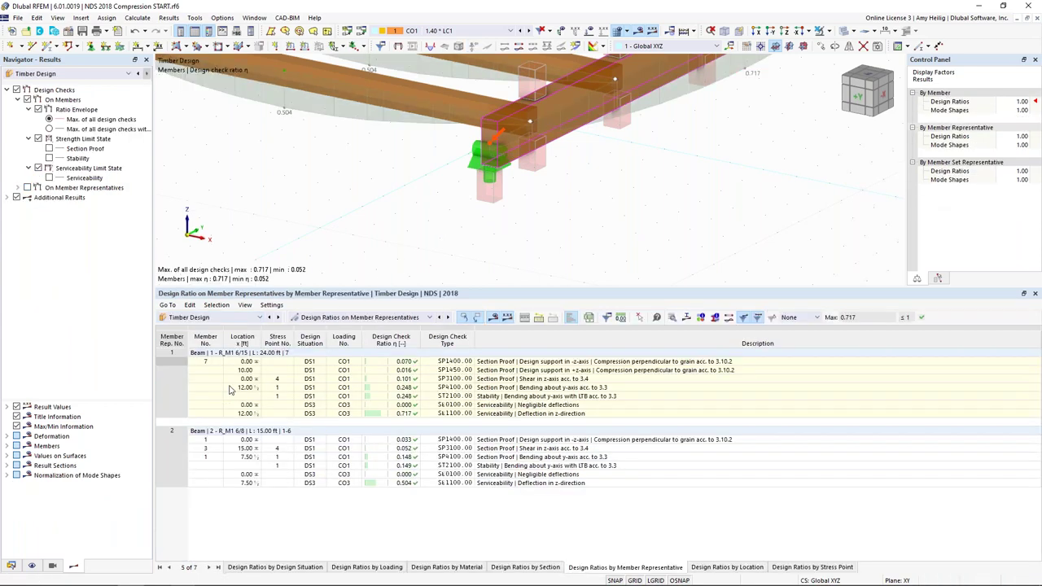
click(491, 363)
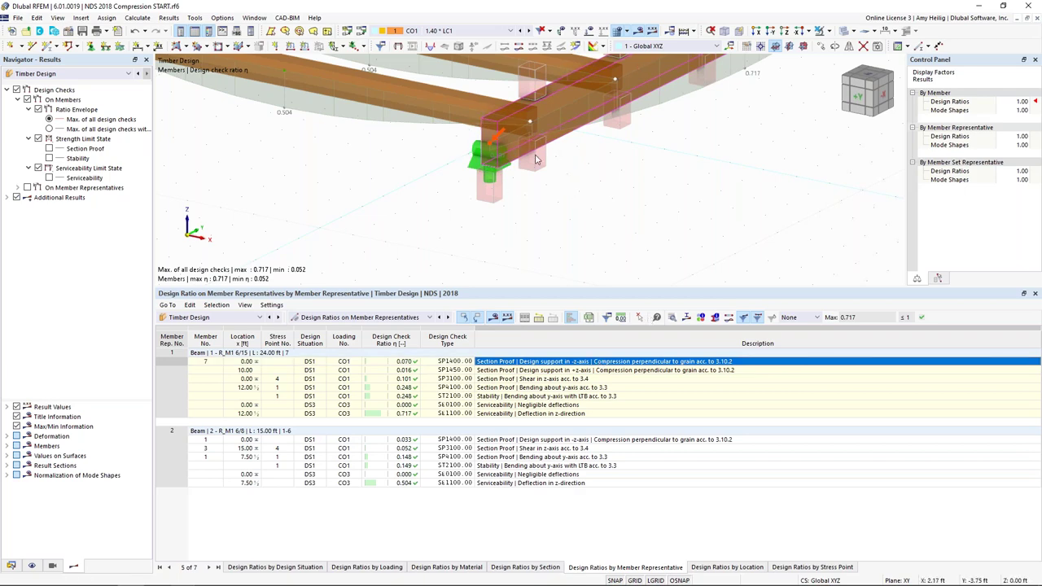
click(672, 319)
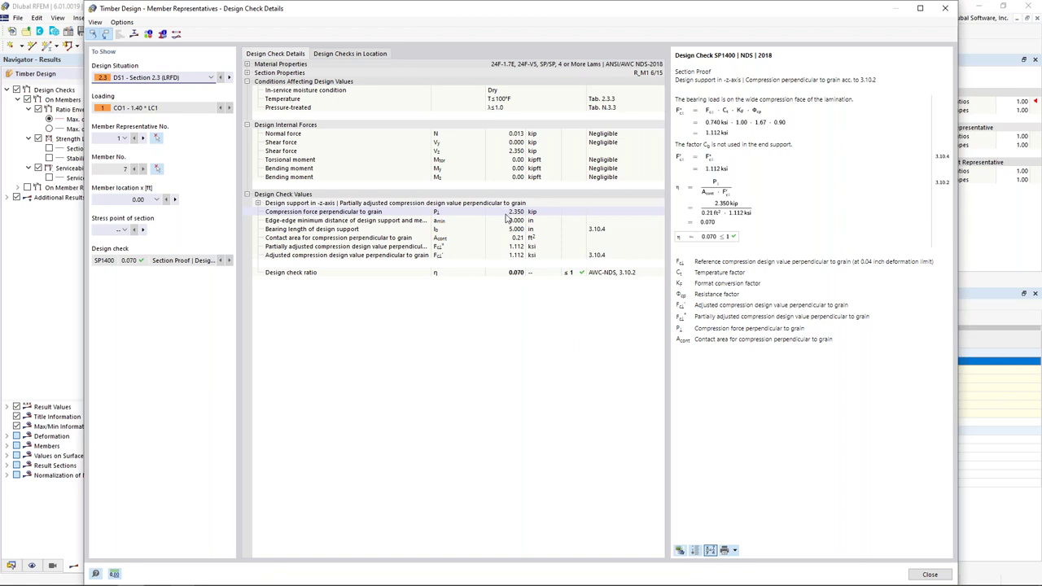
click(503, 232)
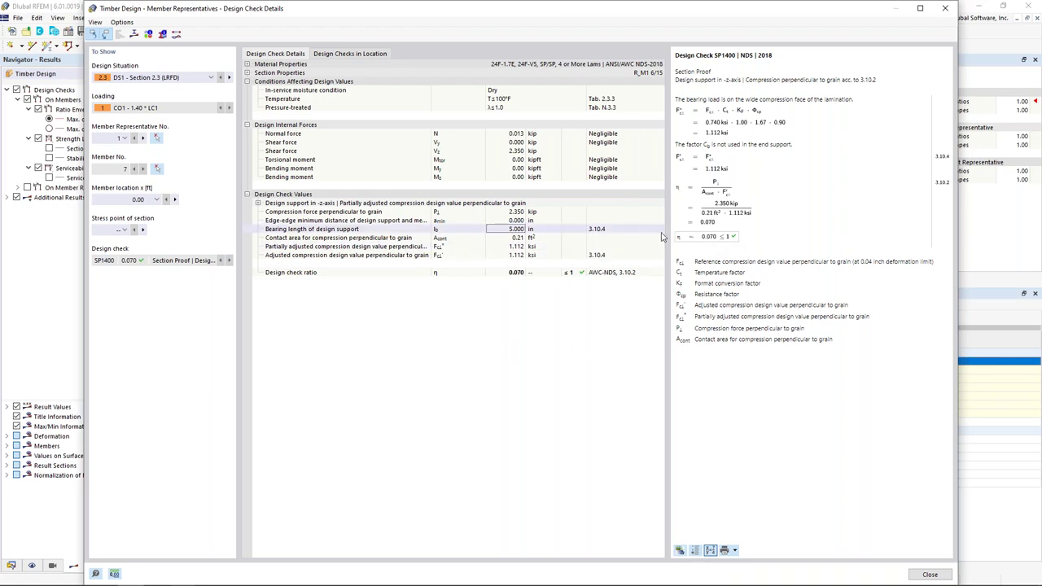
click(930, 573)
Step: Locate the girder's +z-axis compression perpendicular to grain check in the model, and switch to the PowerPoint slide show
click(579, 372)
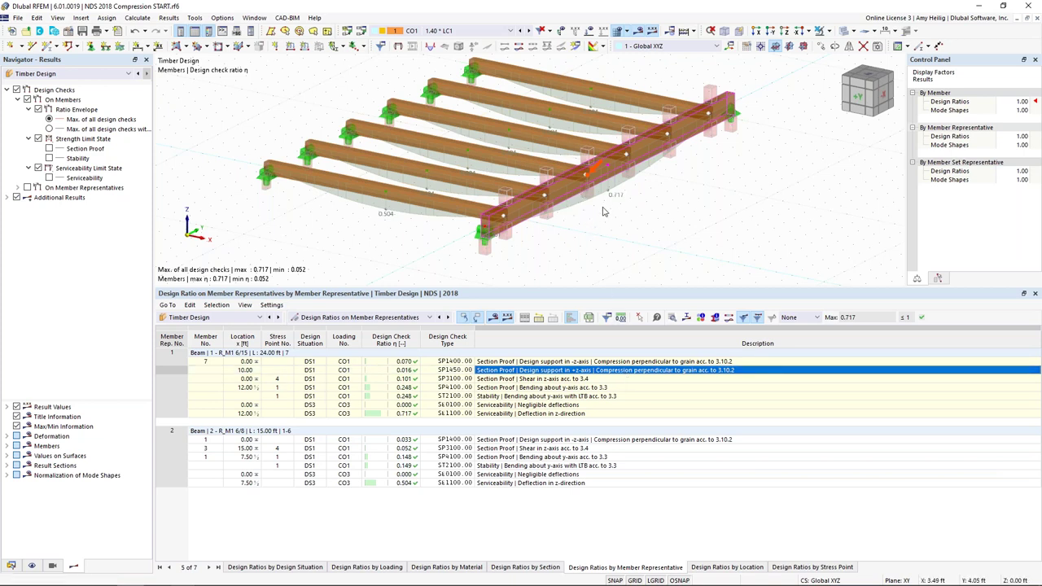
key(super+Tab)
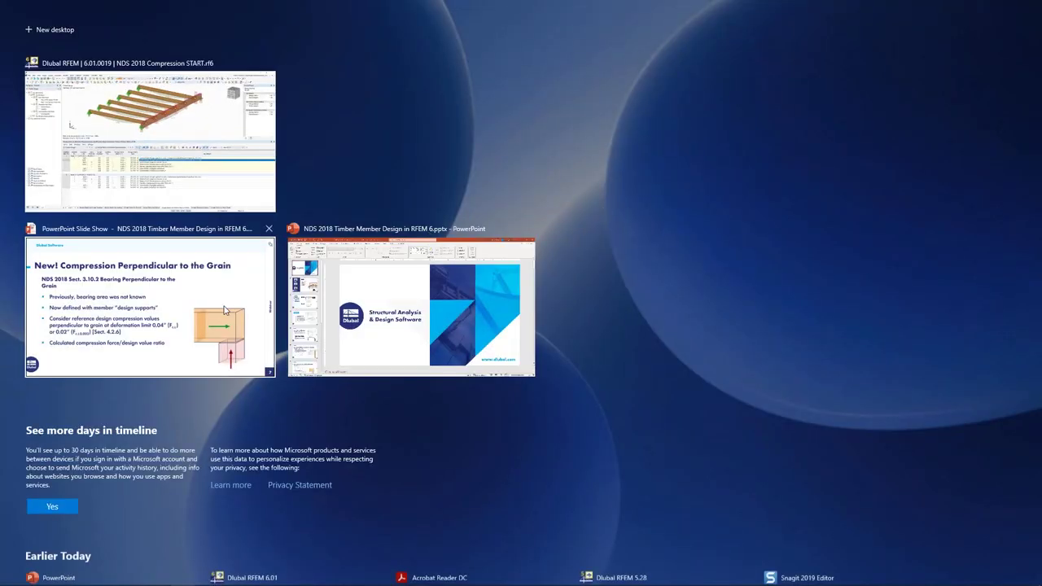
click(225, 310)
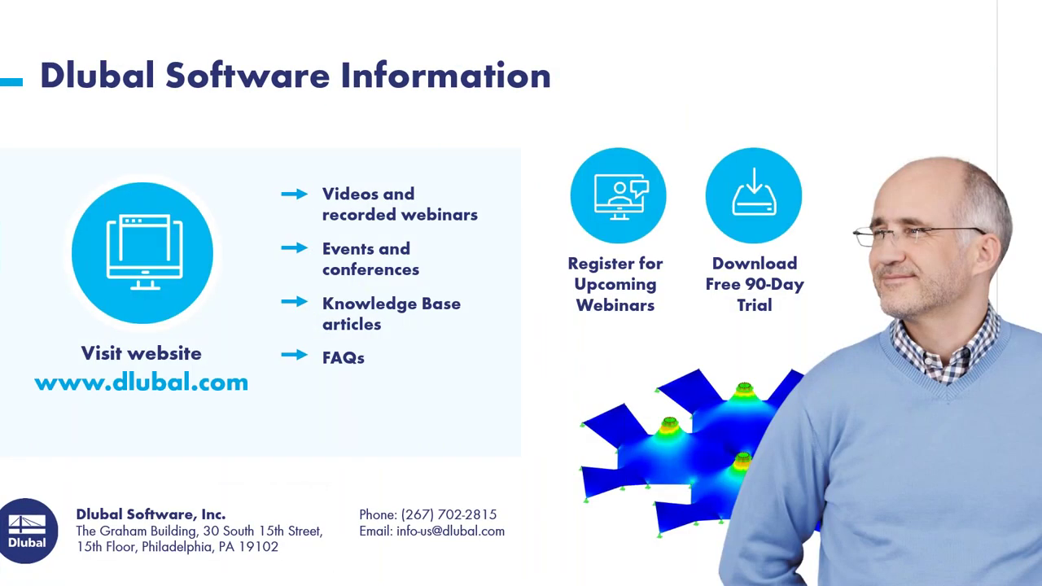